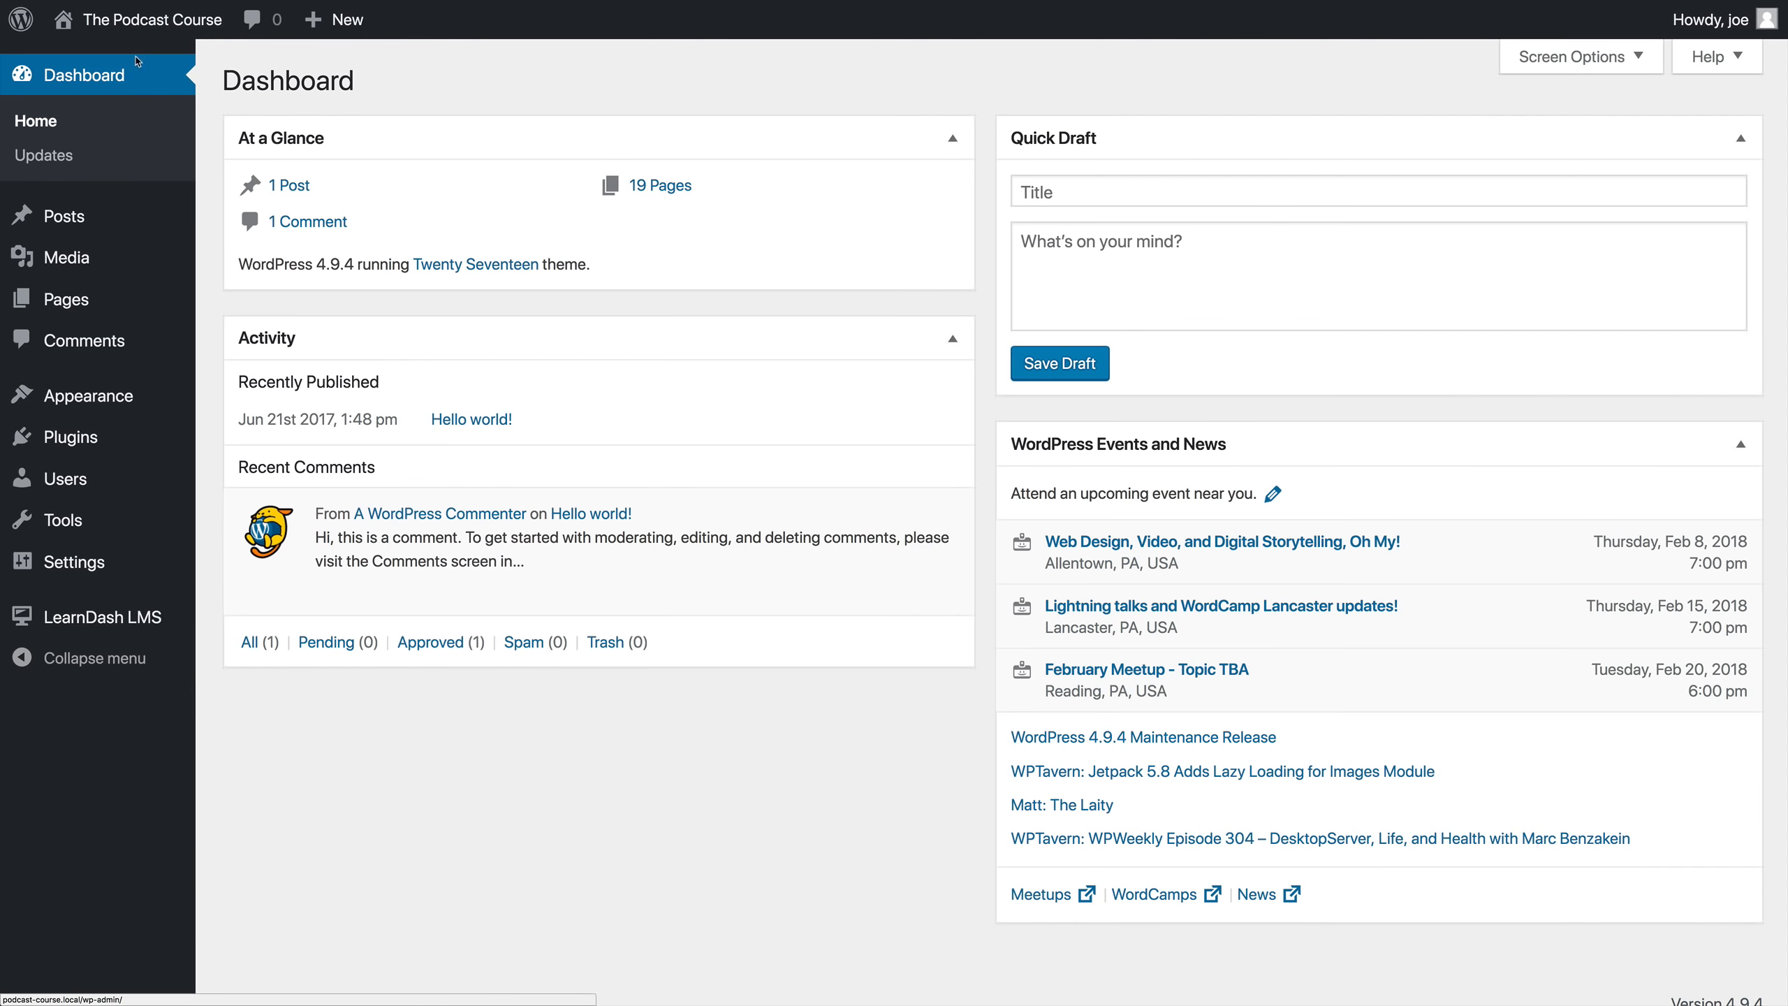
Step: Open the global Quiz Options of the LearnDash LMS quizzes to view the leaderboard and statistic time formats
mouse_move(123, 618)
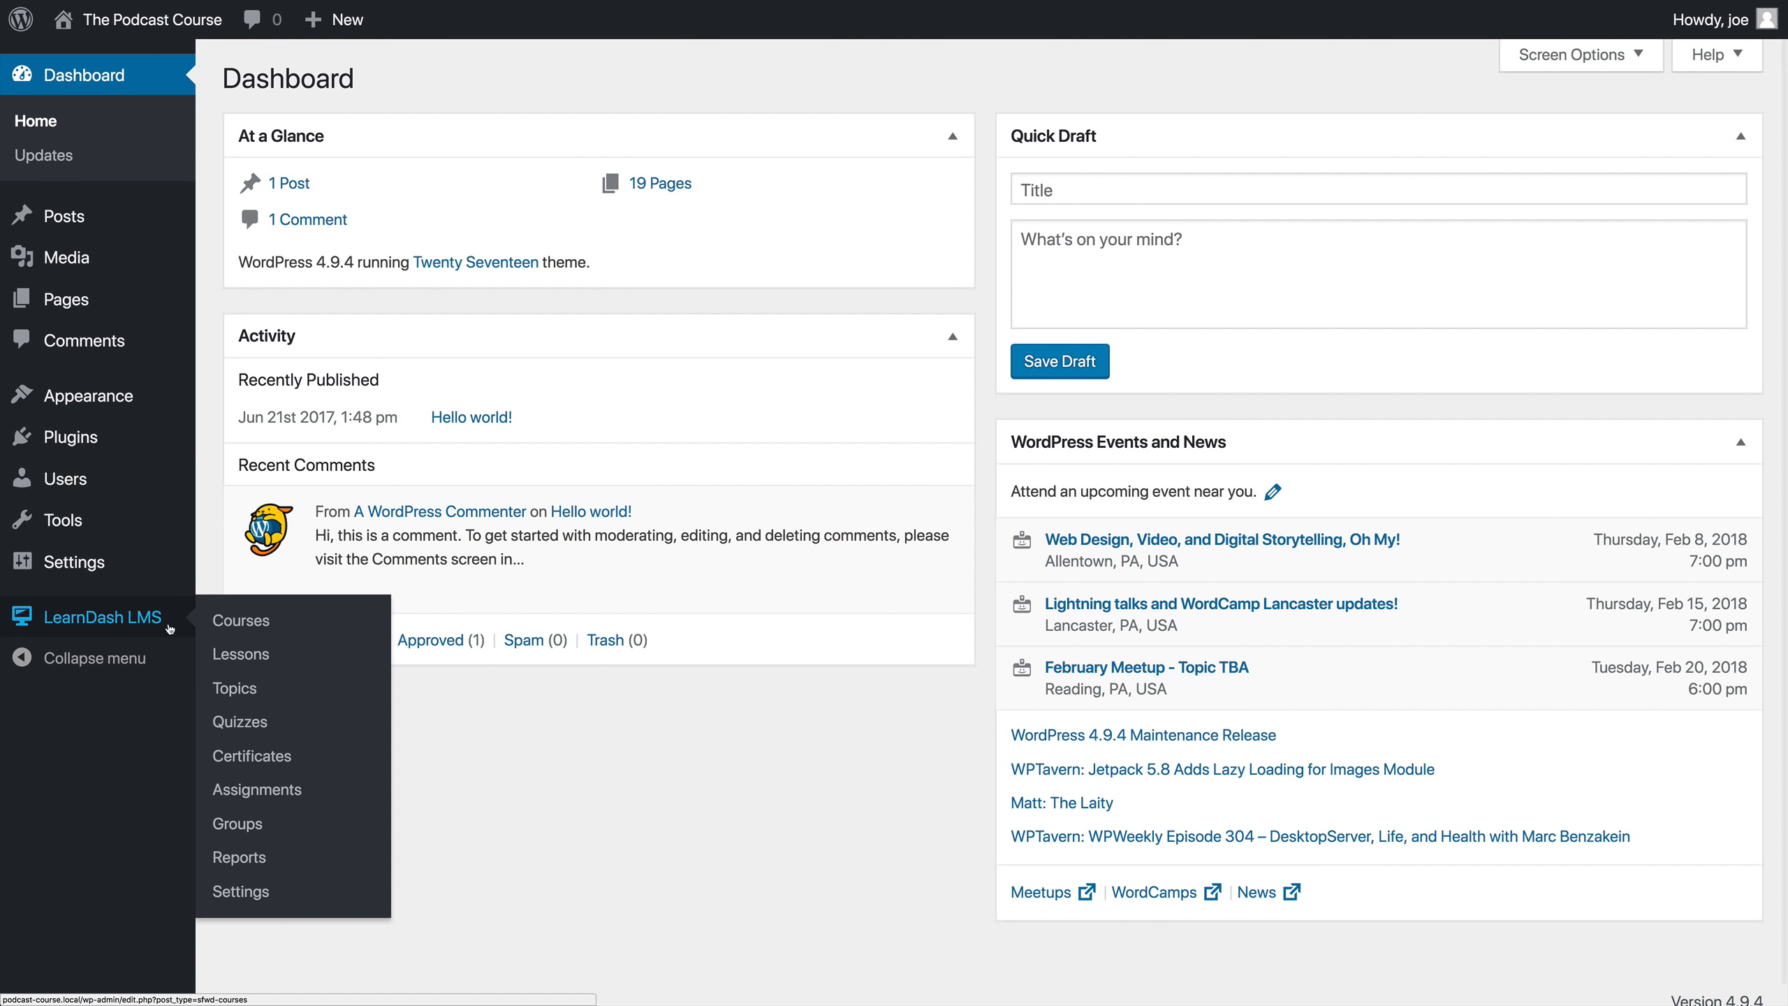
left_click(243, 721)
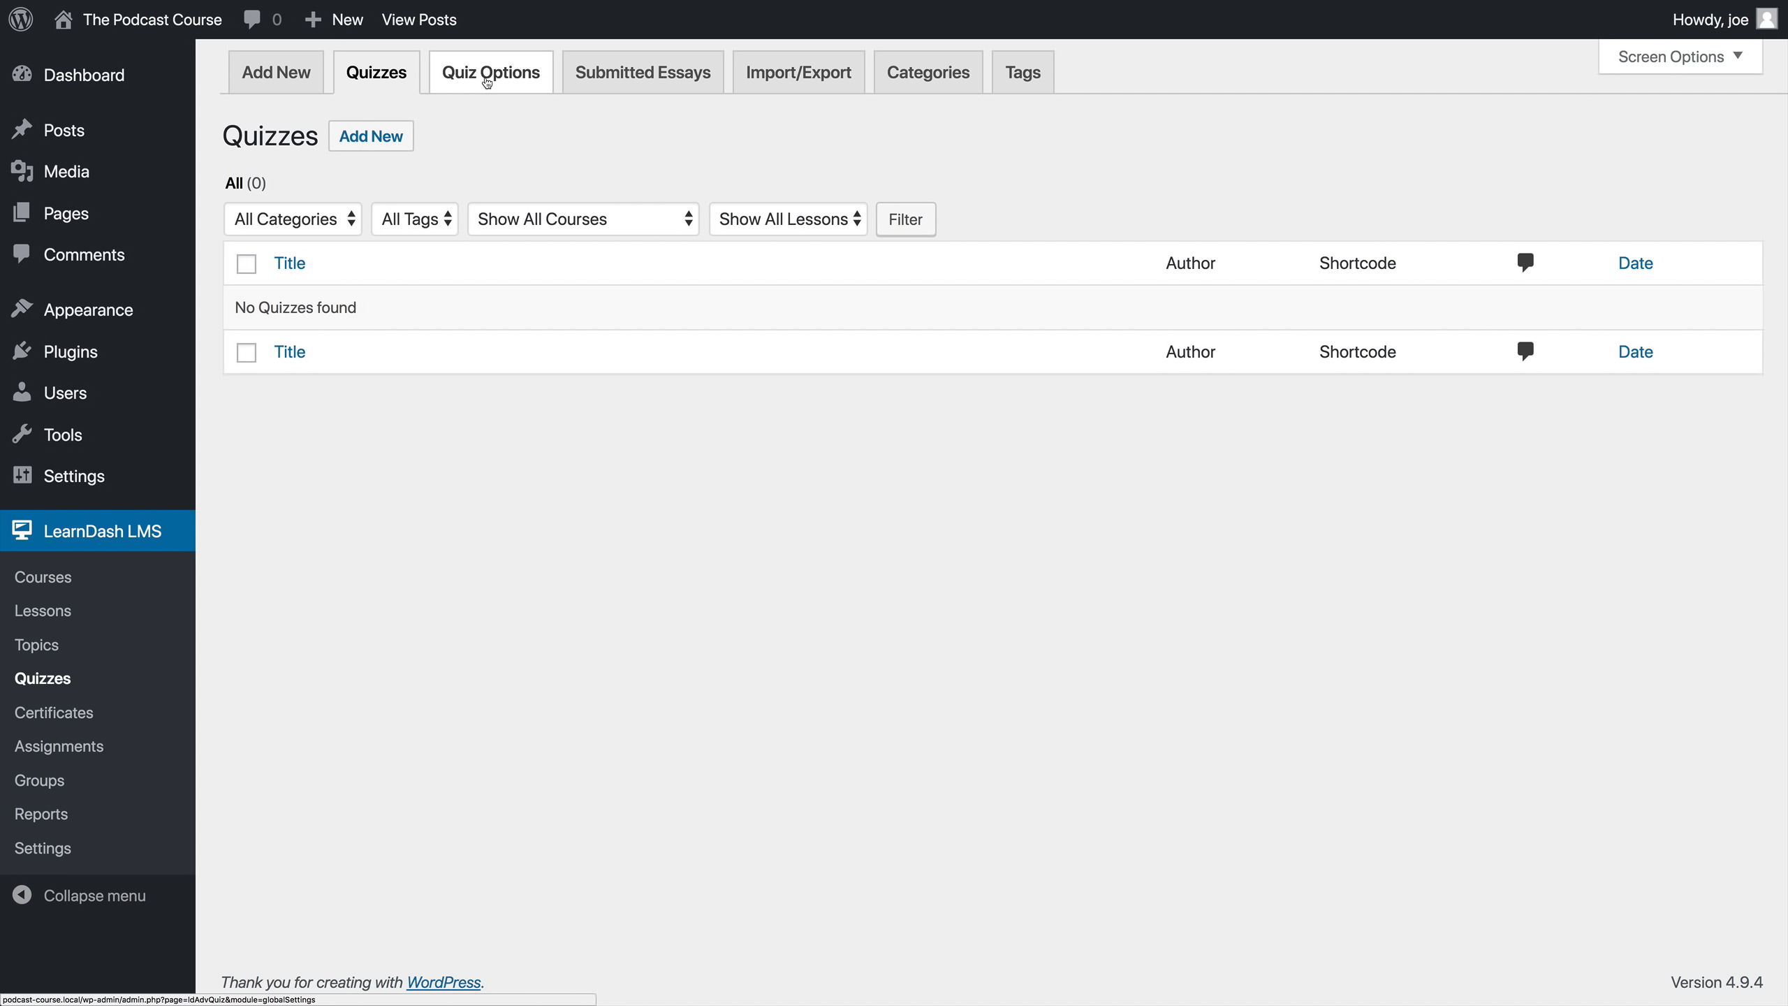
left_click(486, 83)
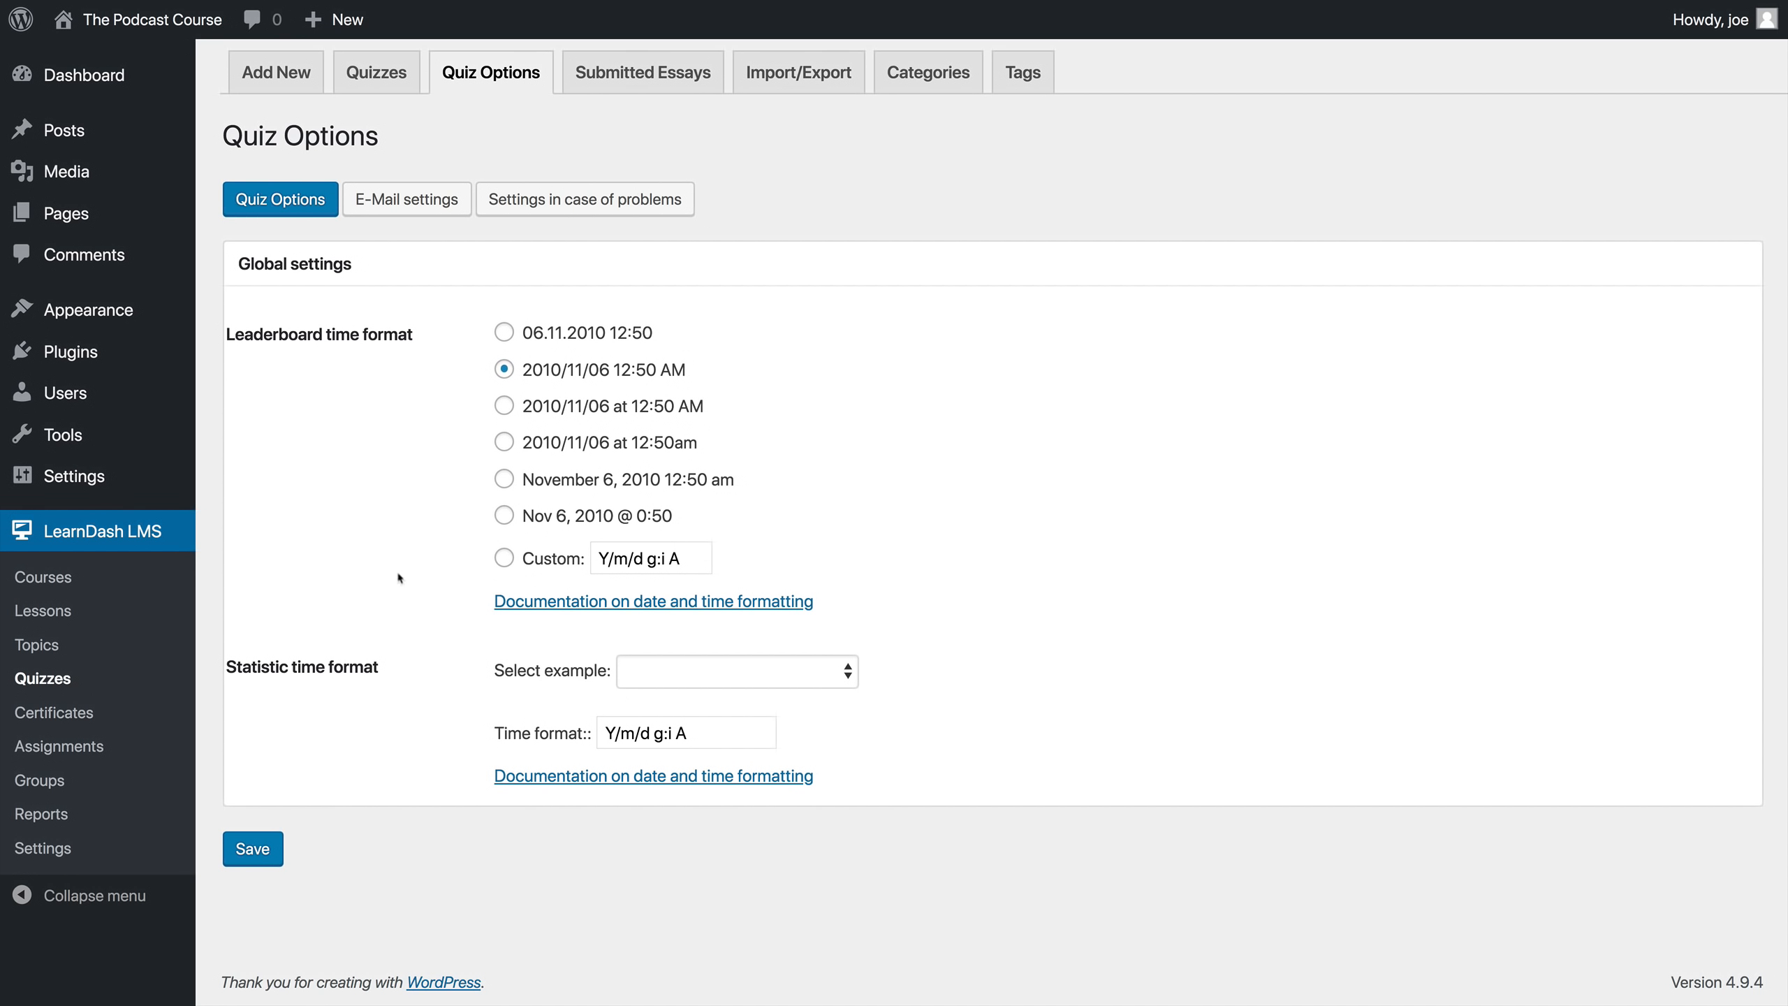
Step: Review the quiz admin e-mail settings, including the sender fields, subject, message body and allowed variables
left_click(396, 203)
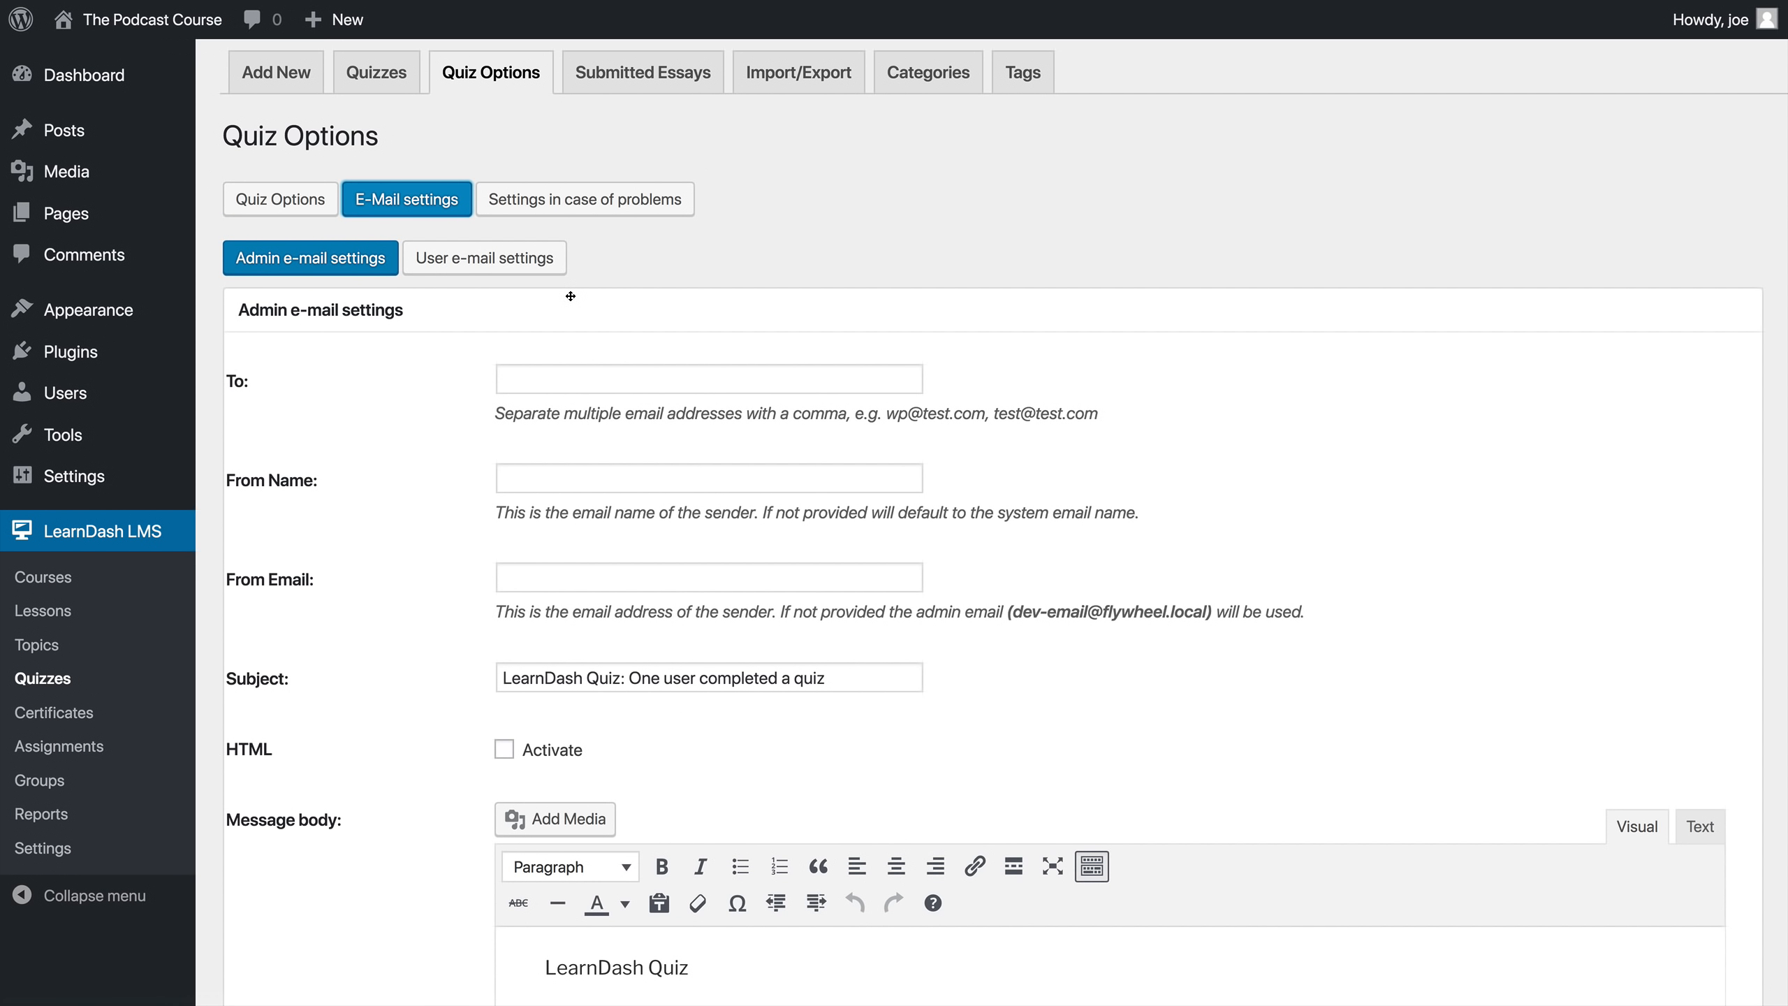
scroll(570, 297, "down", 1)
scroll(570, 296, "down", 3)
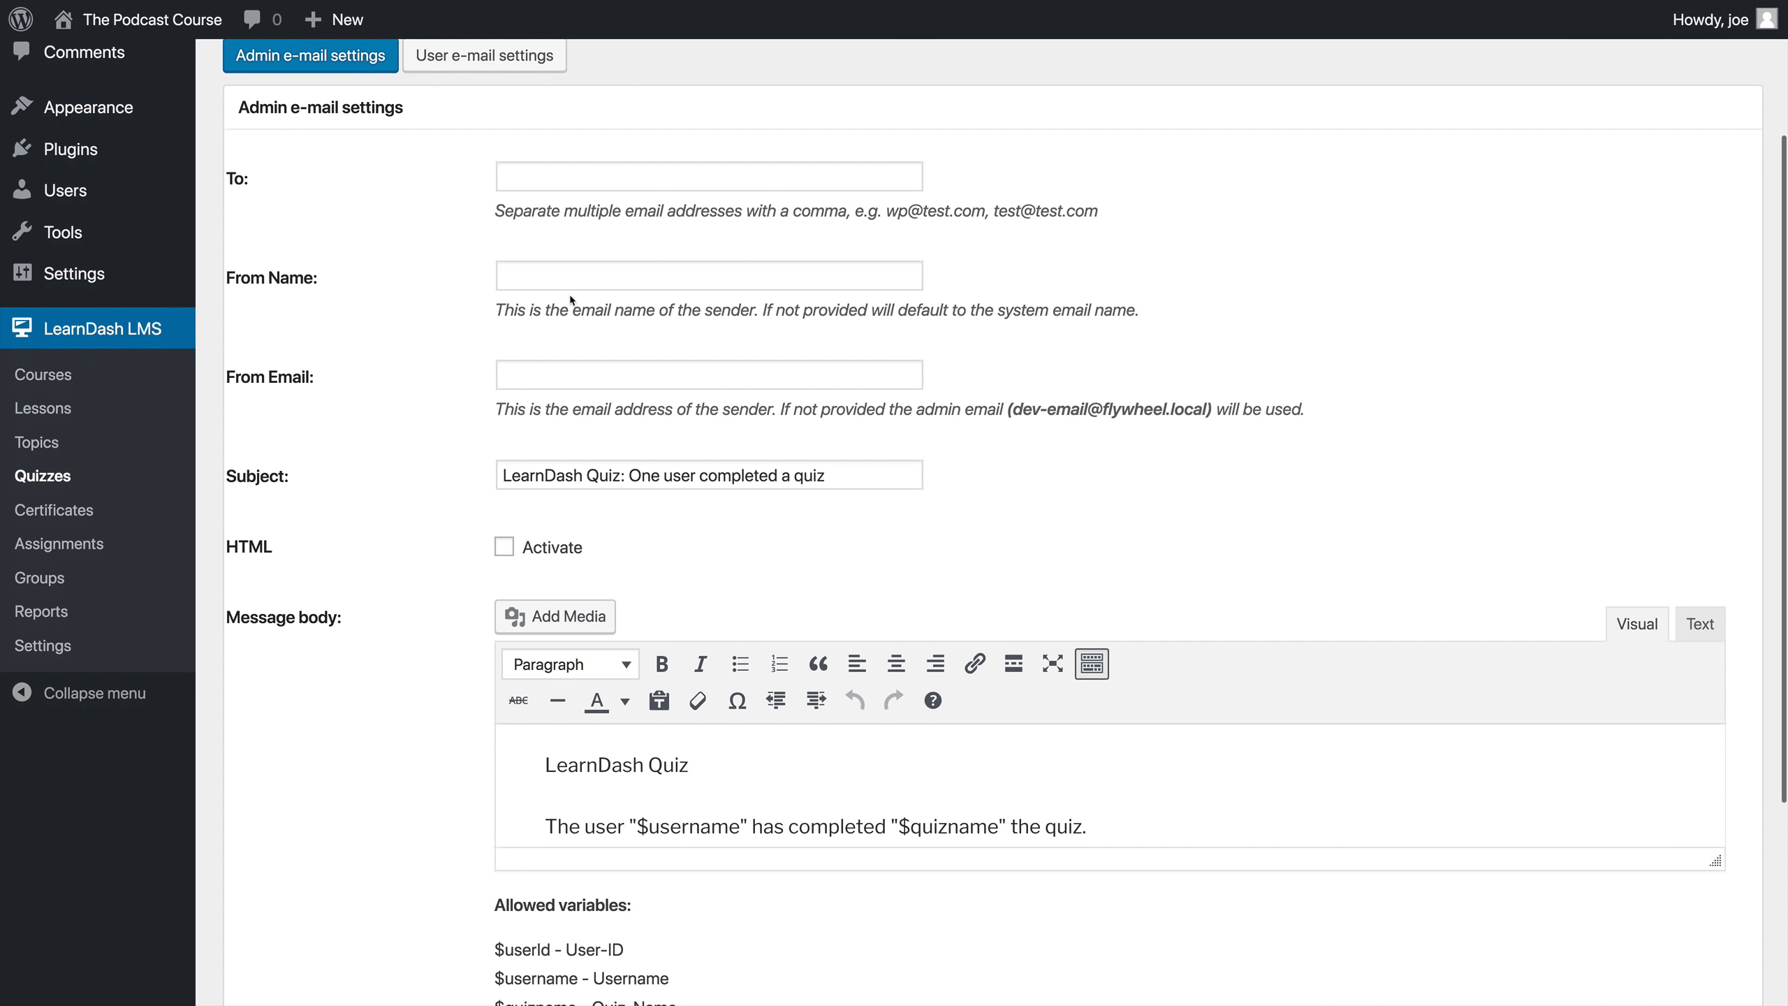
scroll(572, 301, "down", 5)
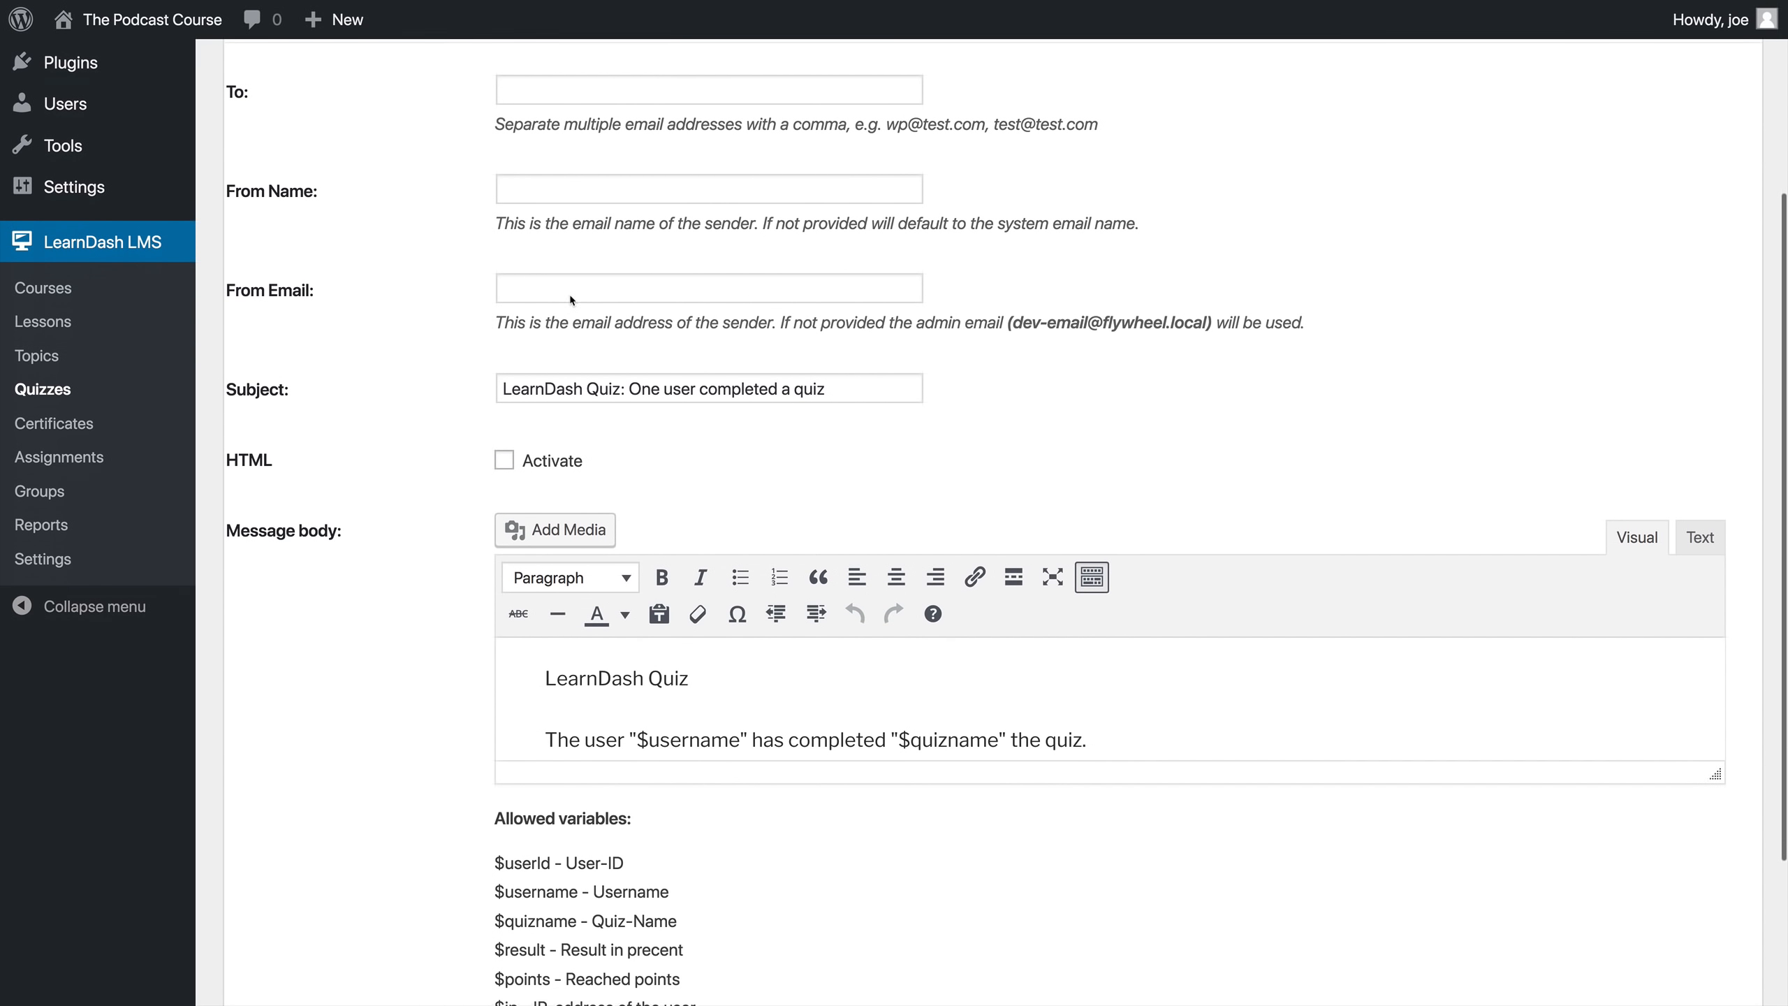
scroll(571, 301, "up", 8)
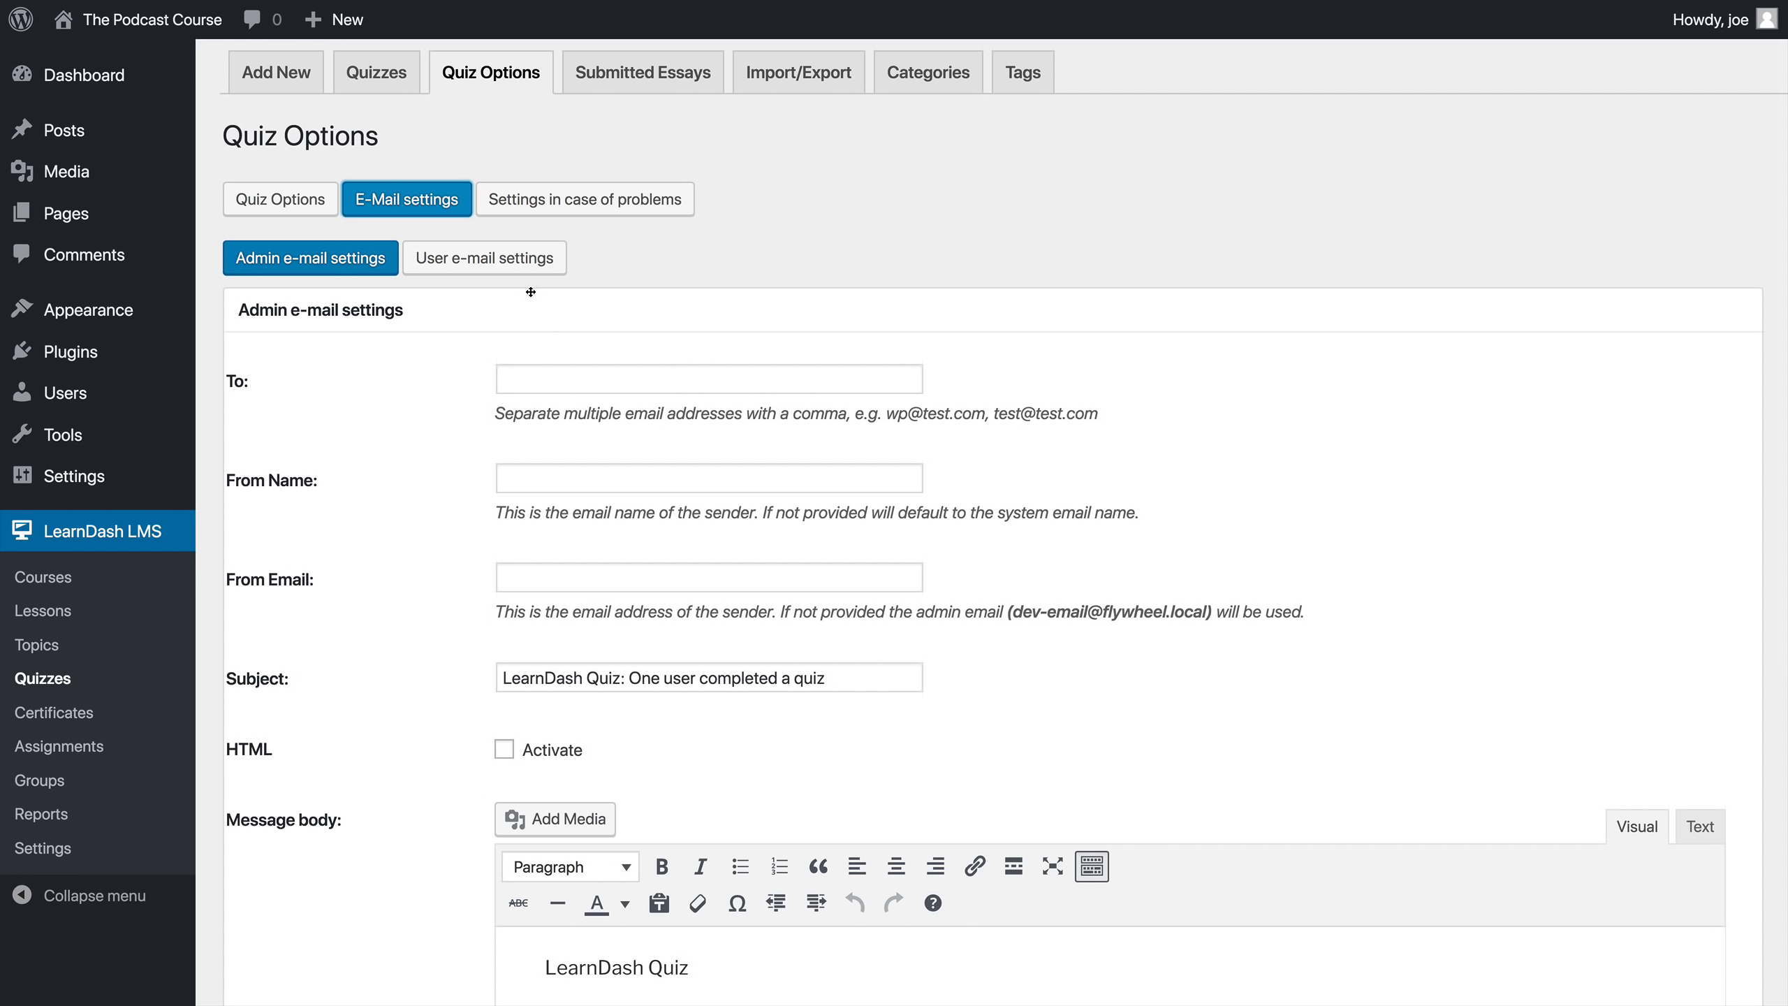
Step: Review the quiz user e-mail settings, from the sender fields to the message body and its allowed variables
left_click(484, 260)
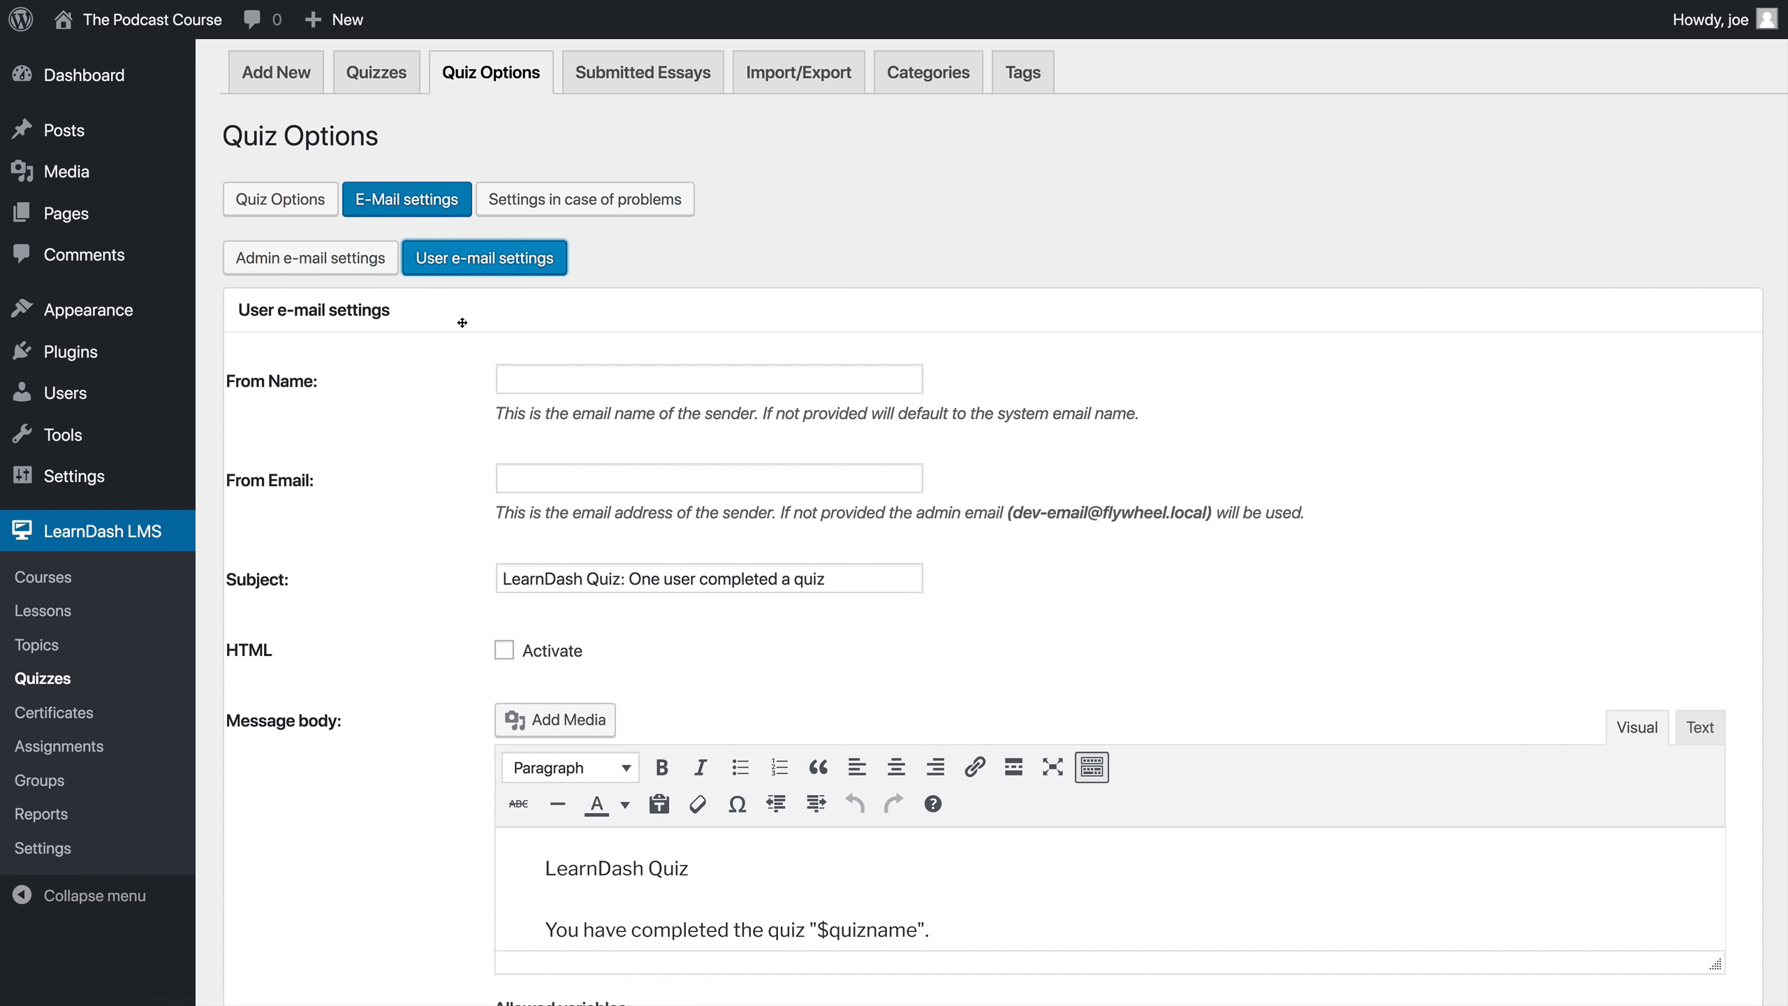
scroll(478, 304, "down", 1)
scroll(462, 326, "down", 2)
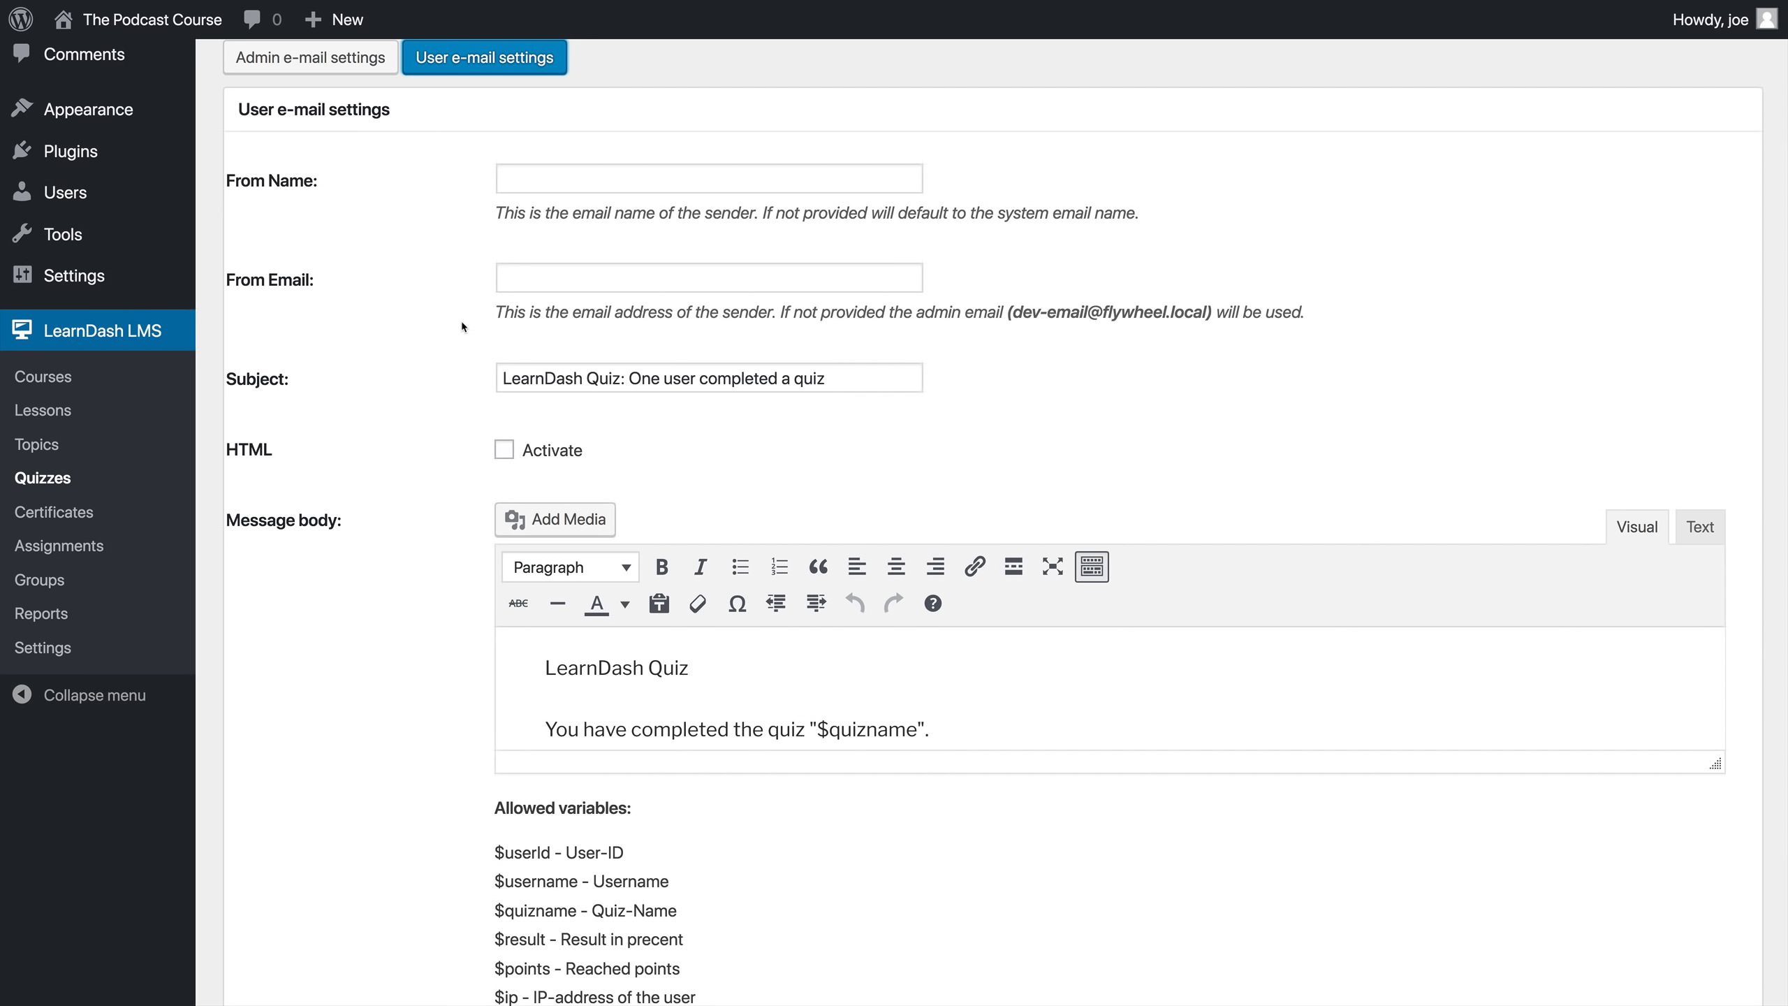
scroll(461, 327, "down", 1)
scroll(461, 326, "up", 4)
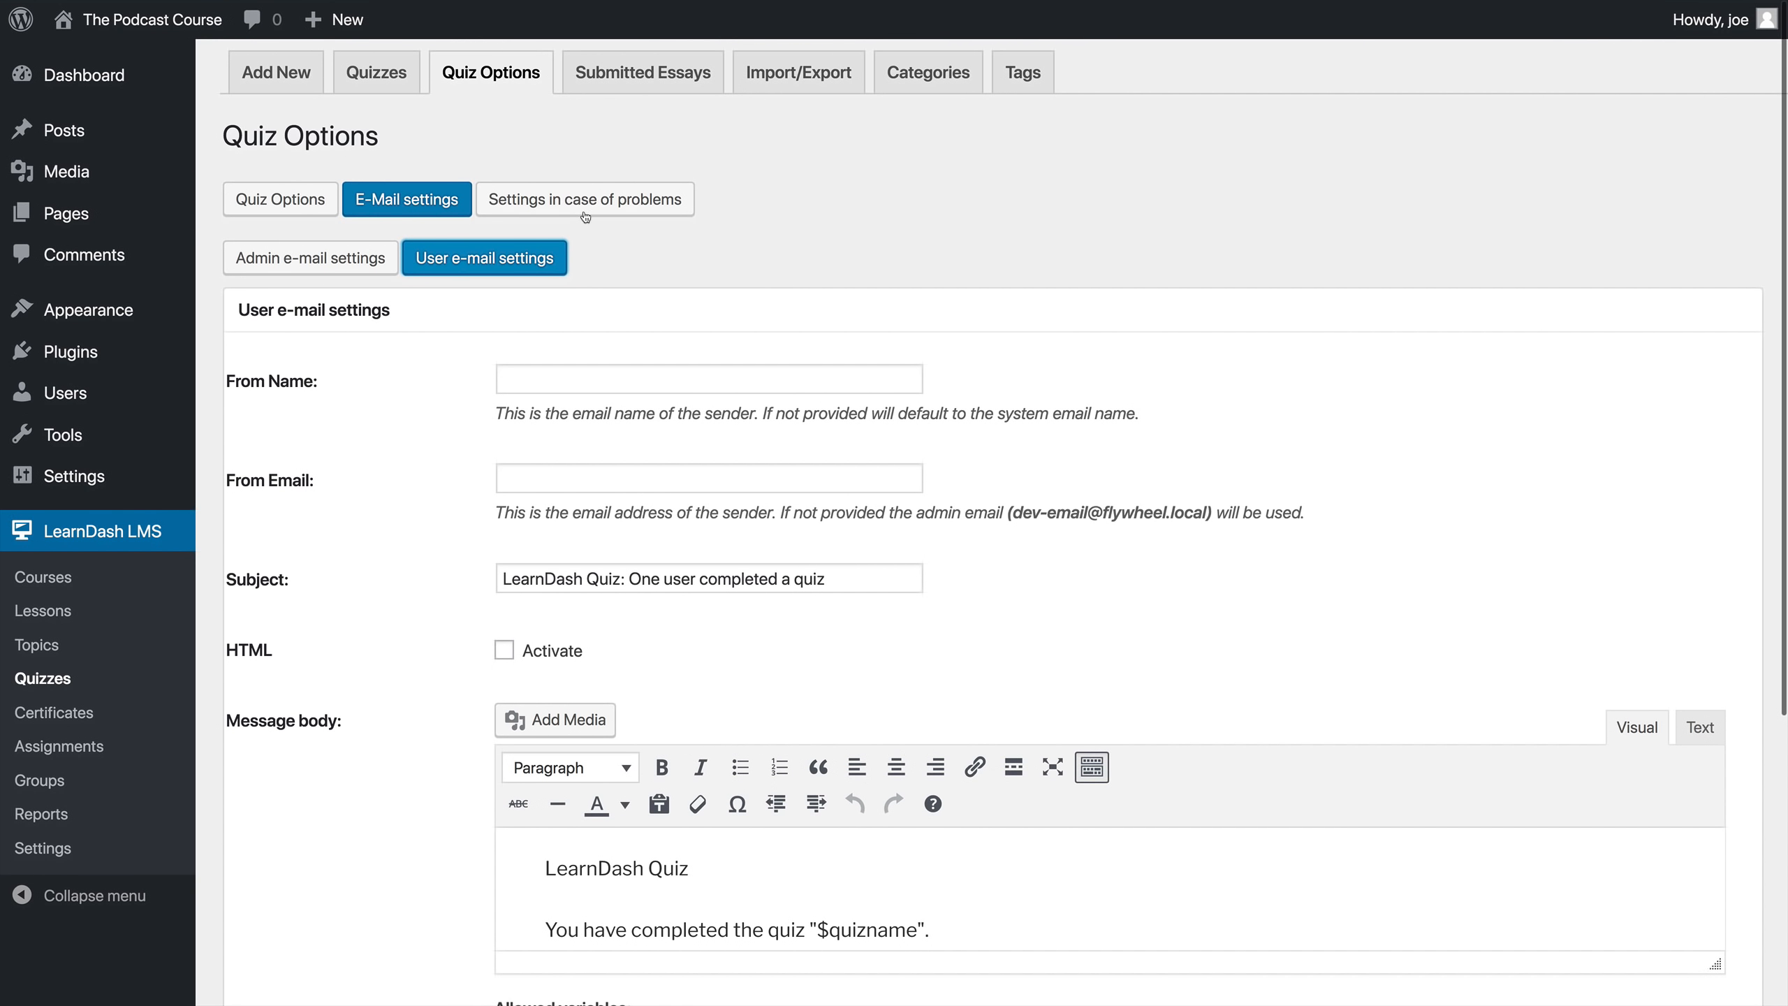
Step: Look through the quiz settings in case of problems, from the [raw] shortcode option to the database repair
left_click(662, 204)
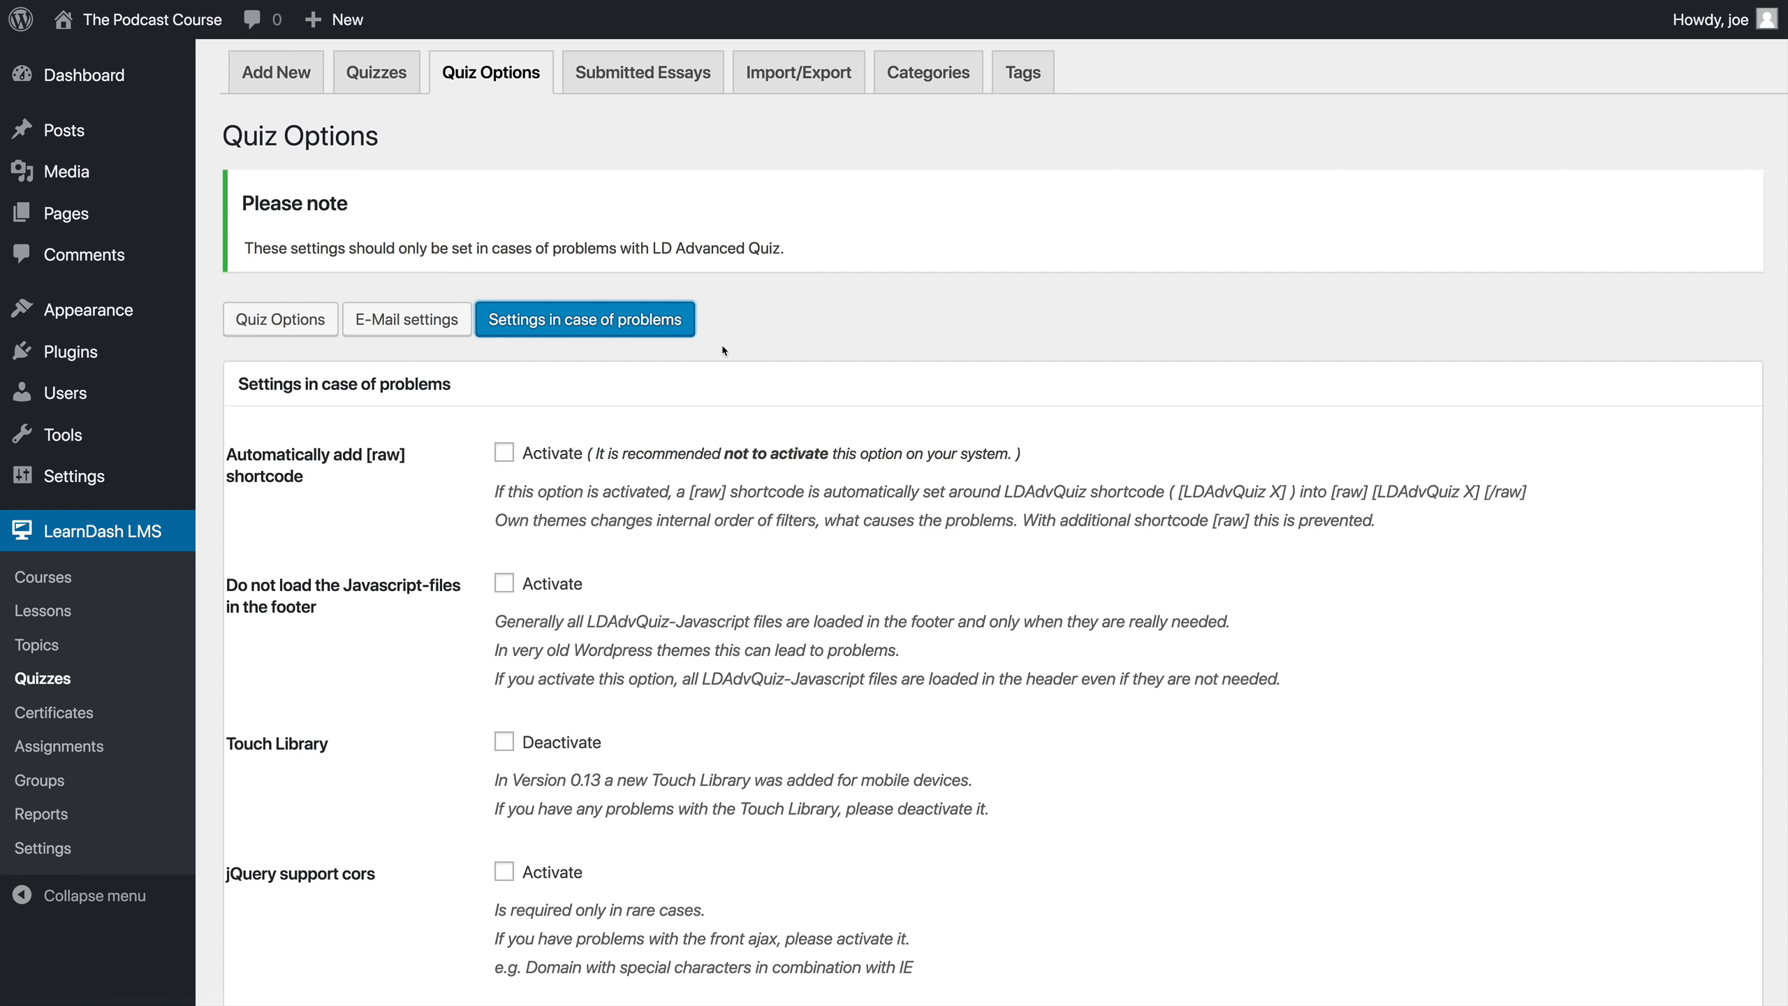
scroll(722, 350, "down", 3)
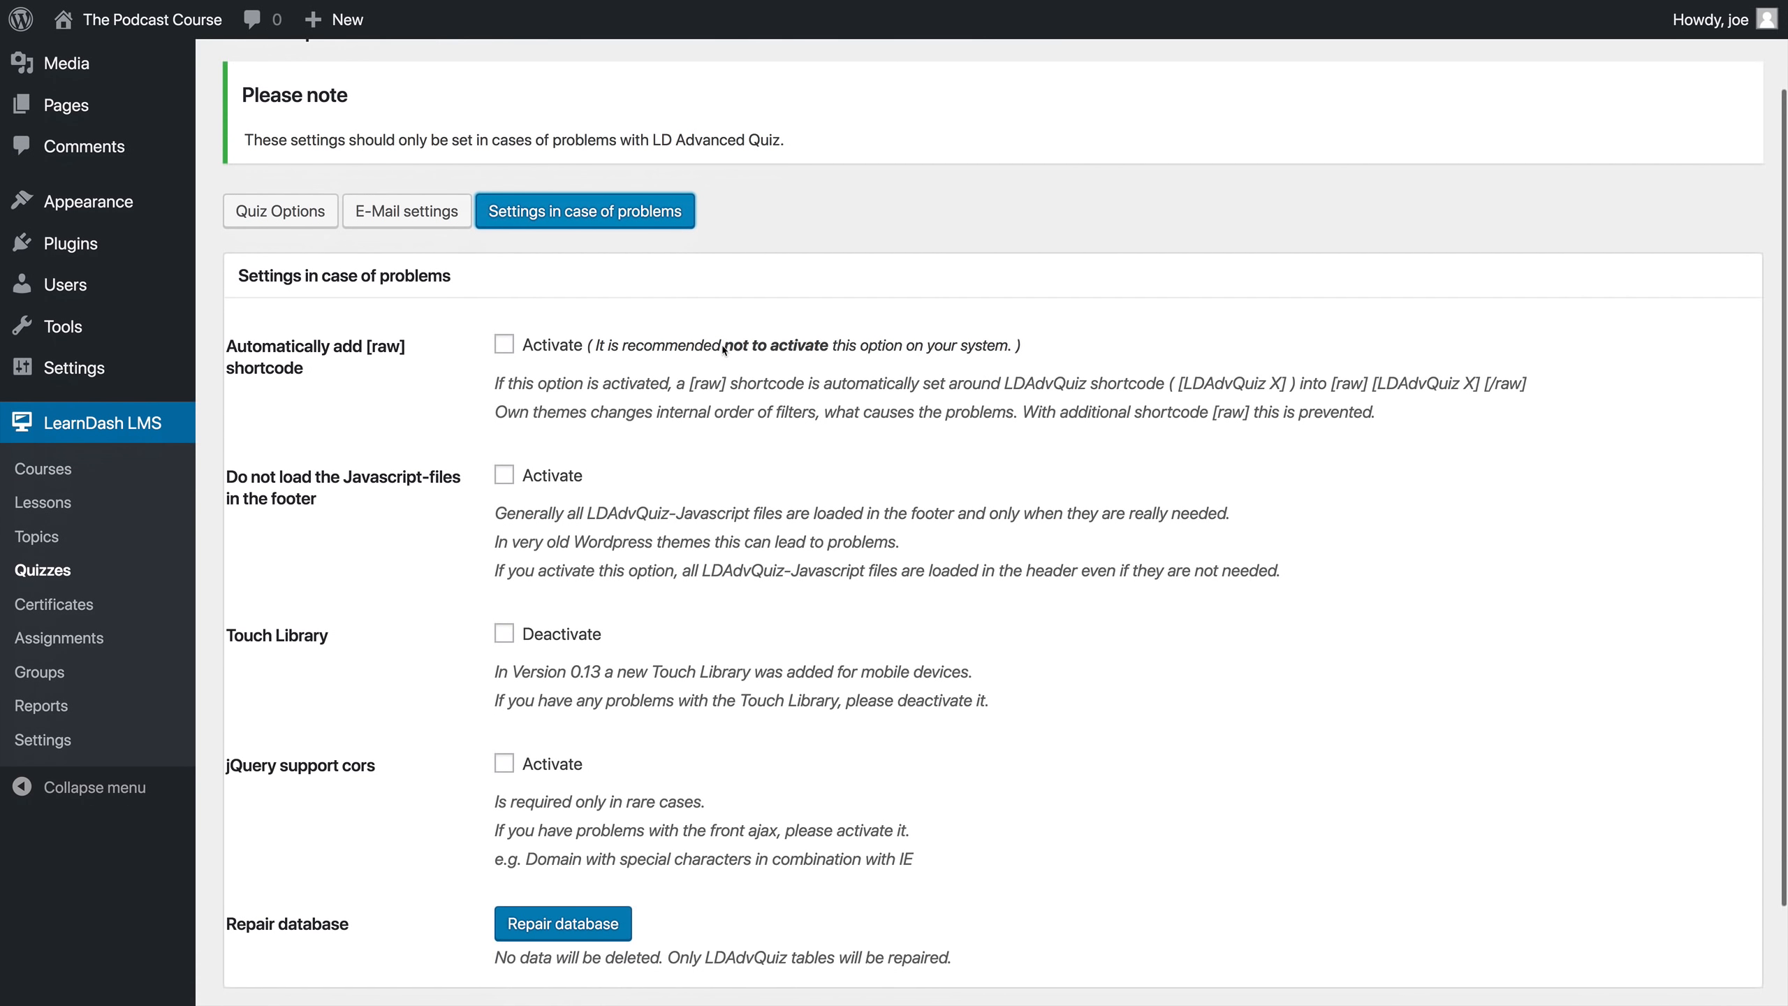
scroll(723, 350, "up", 3)
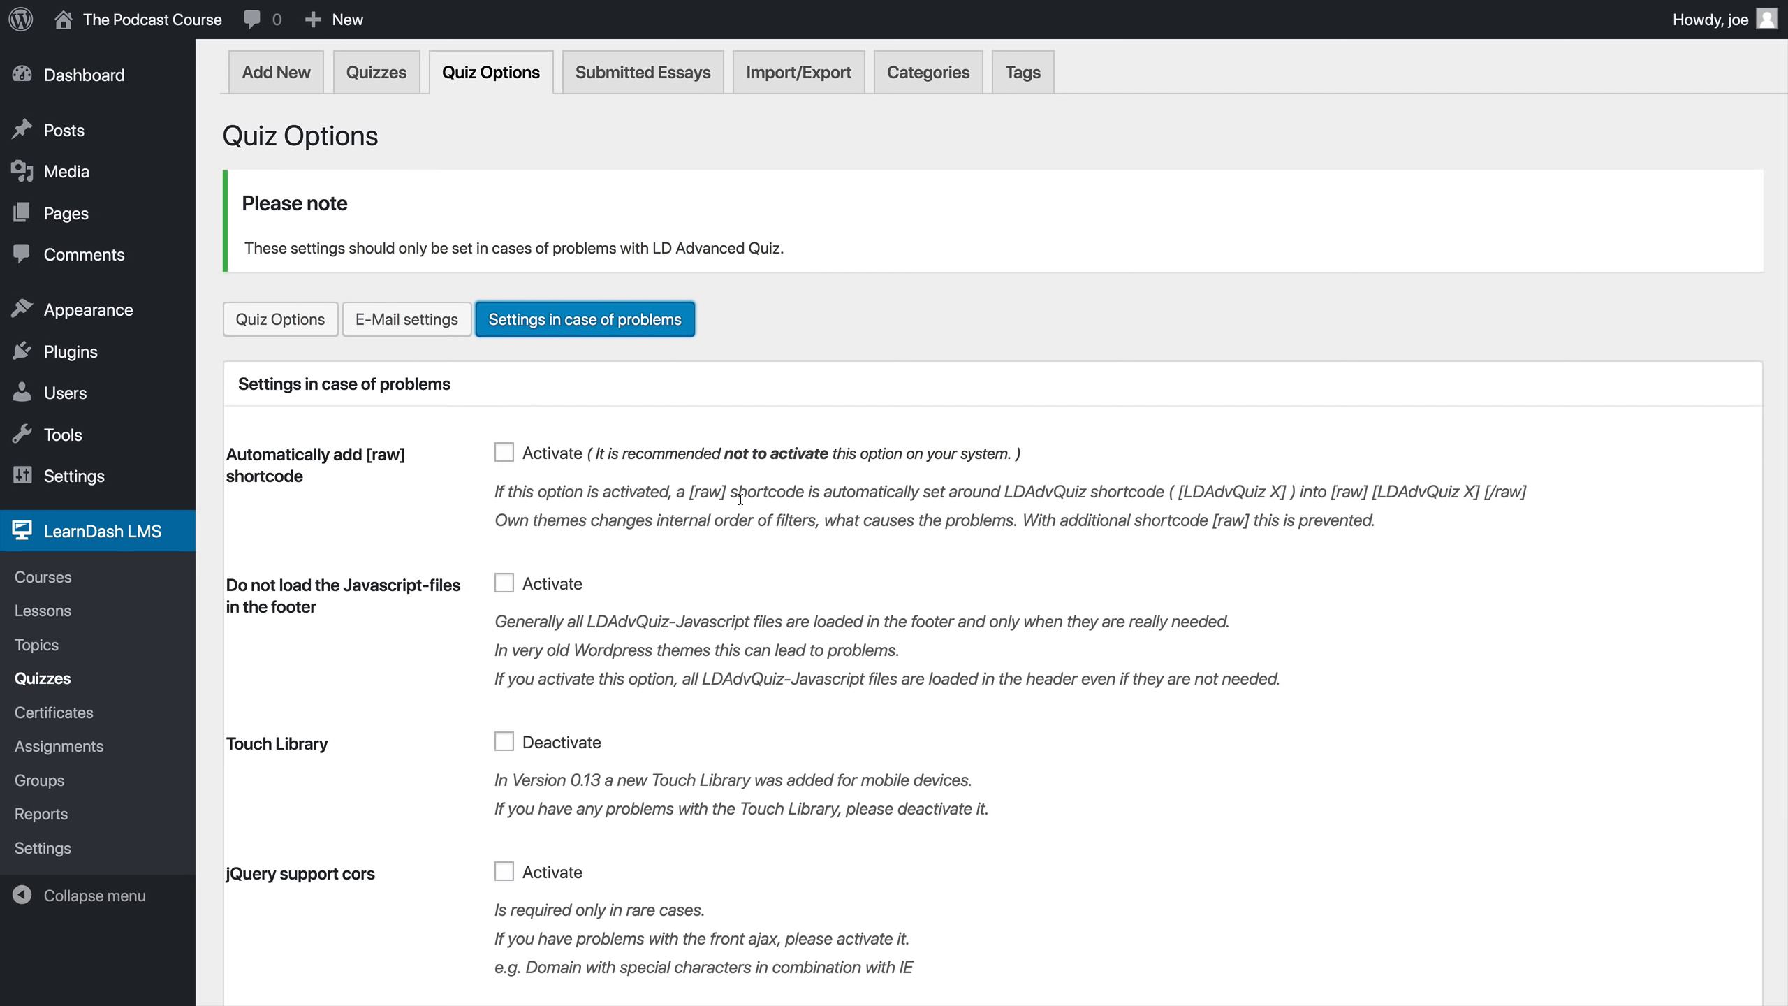
Step: View the quizzes' Submitted Essays list and the Import/Export Associated Settings page
left_click(623, 72)
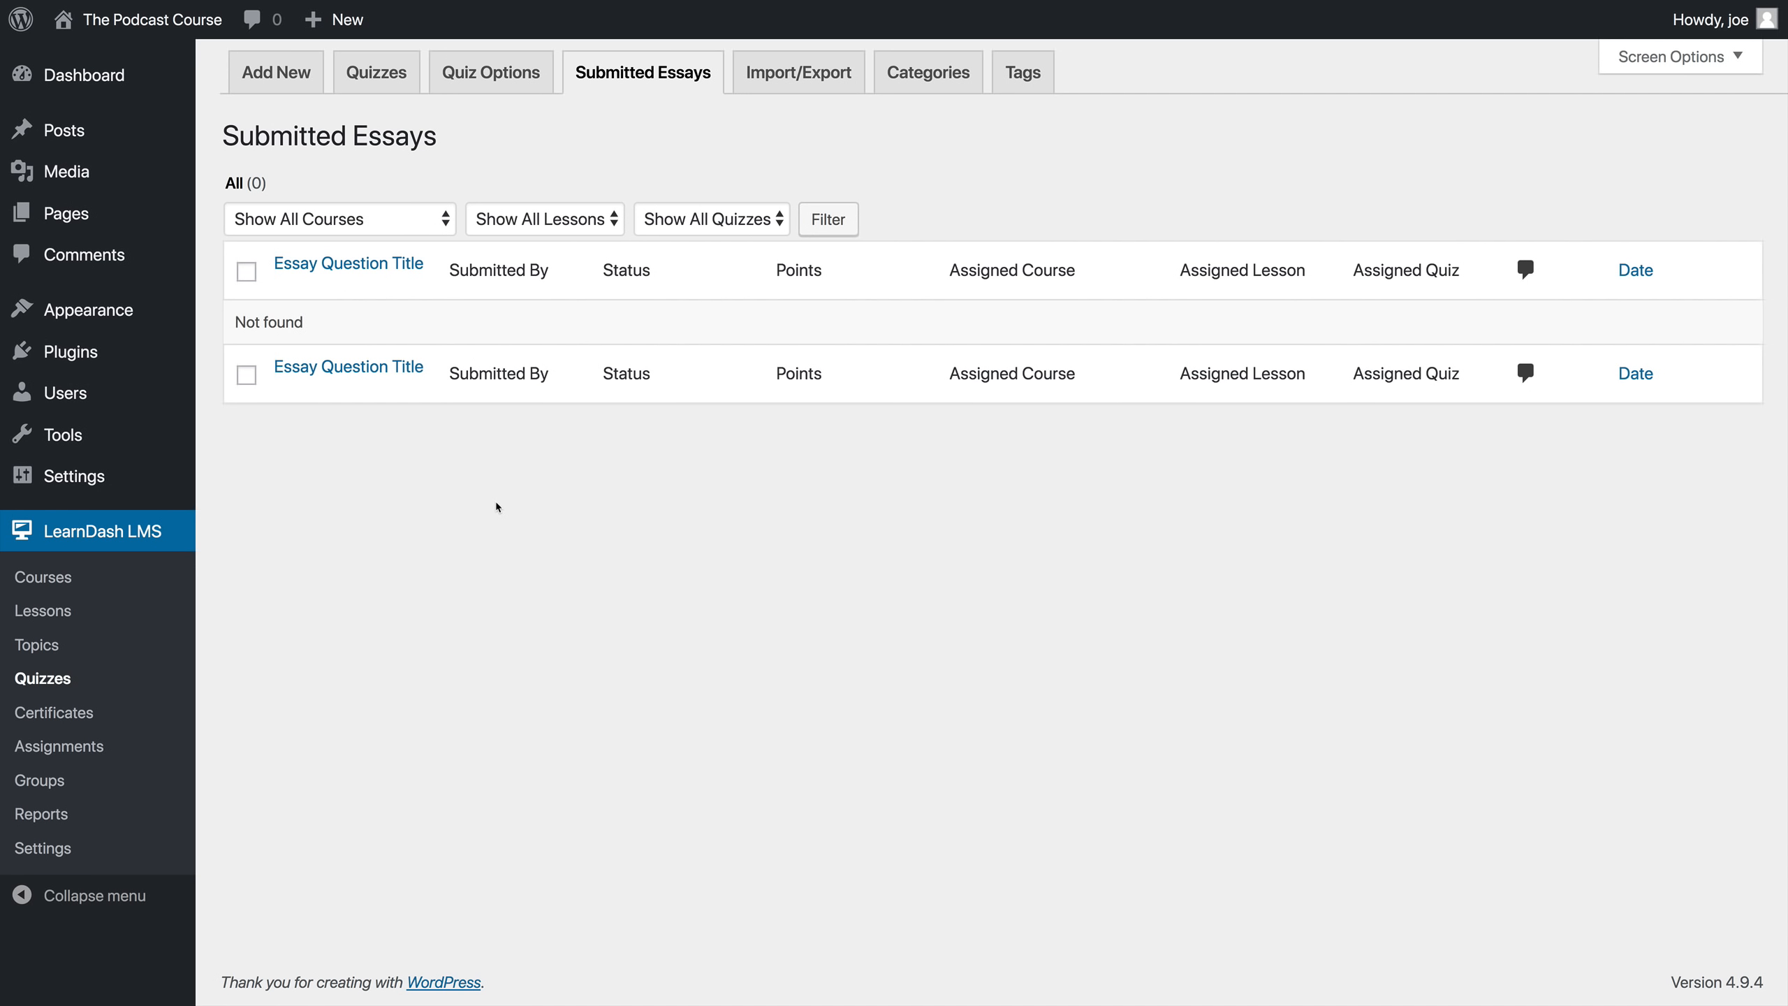
left_click(746, 76)
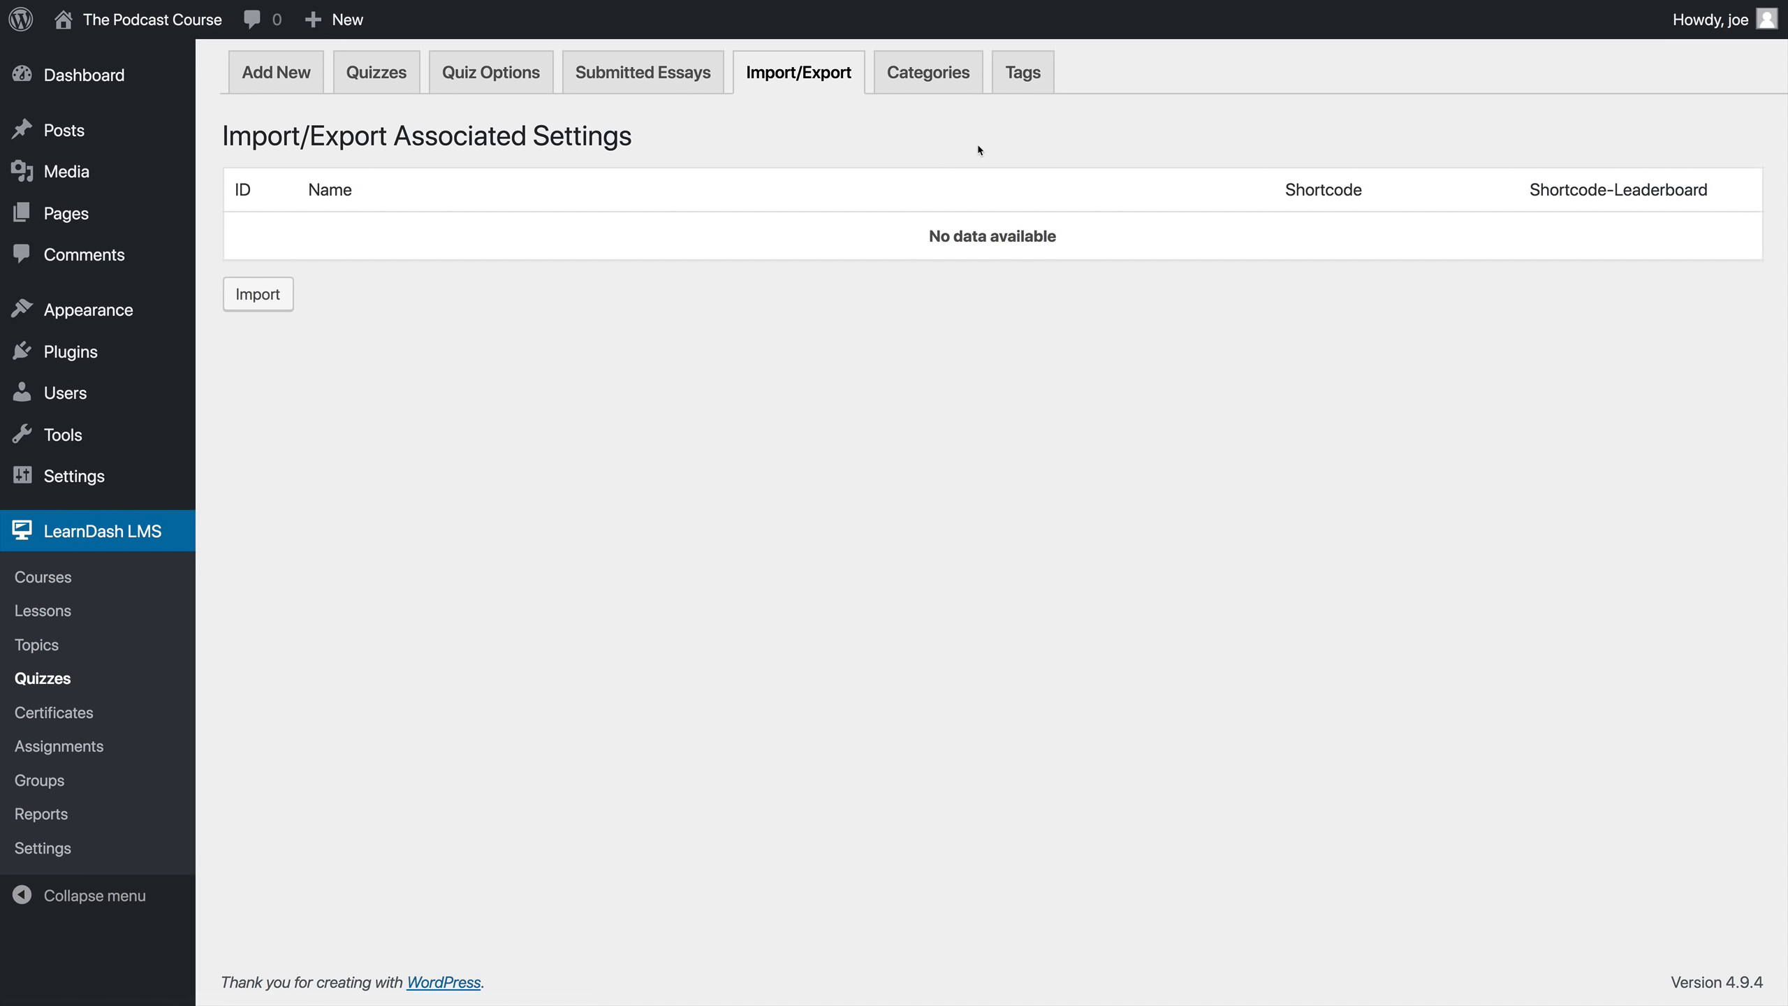
Step: Start a new quiz titled "Lesson 1 Eval" and place the cursor in its empty content area
left_click(273, 79)
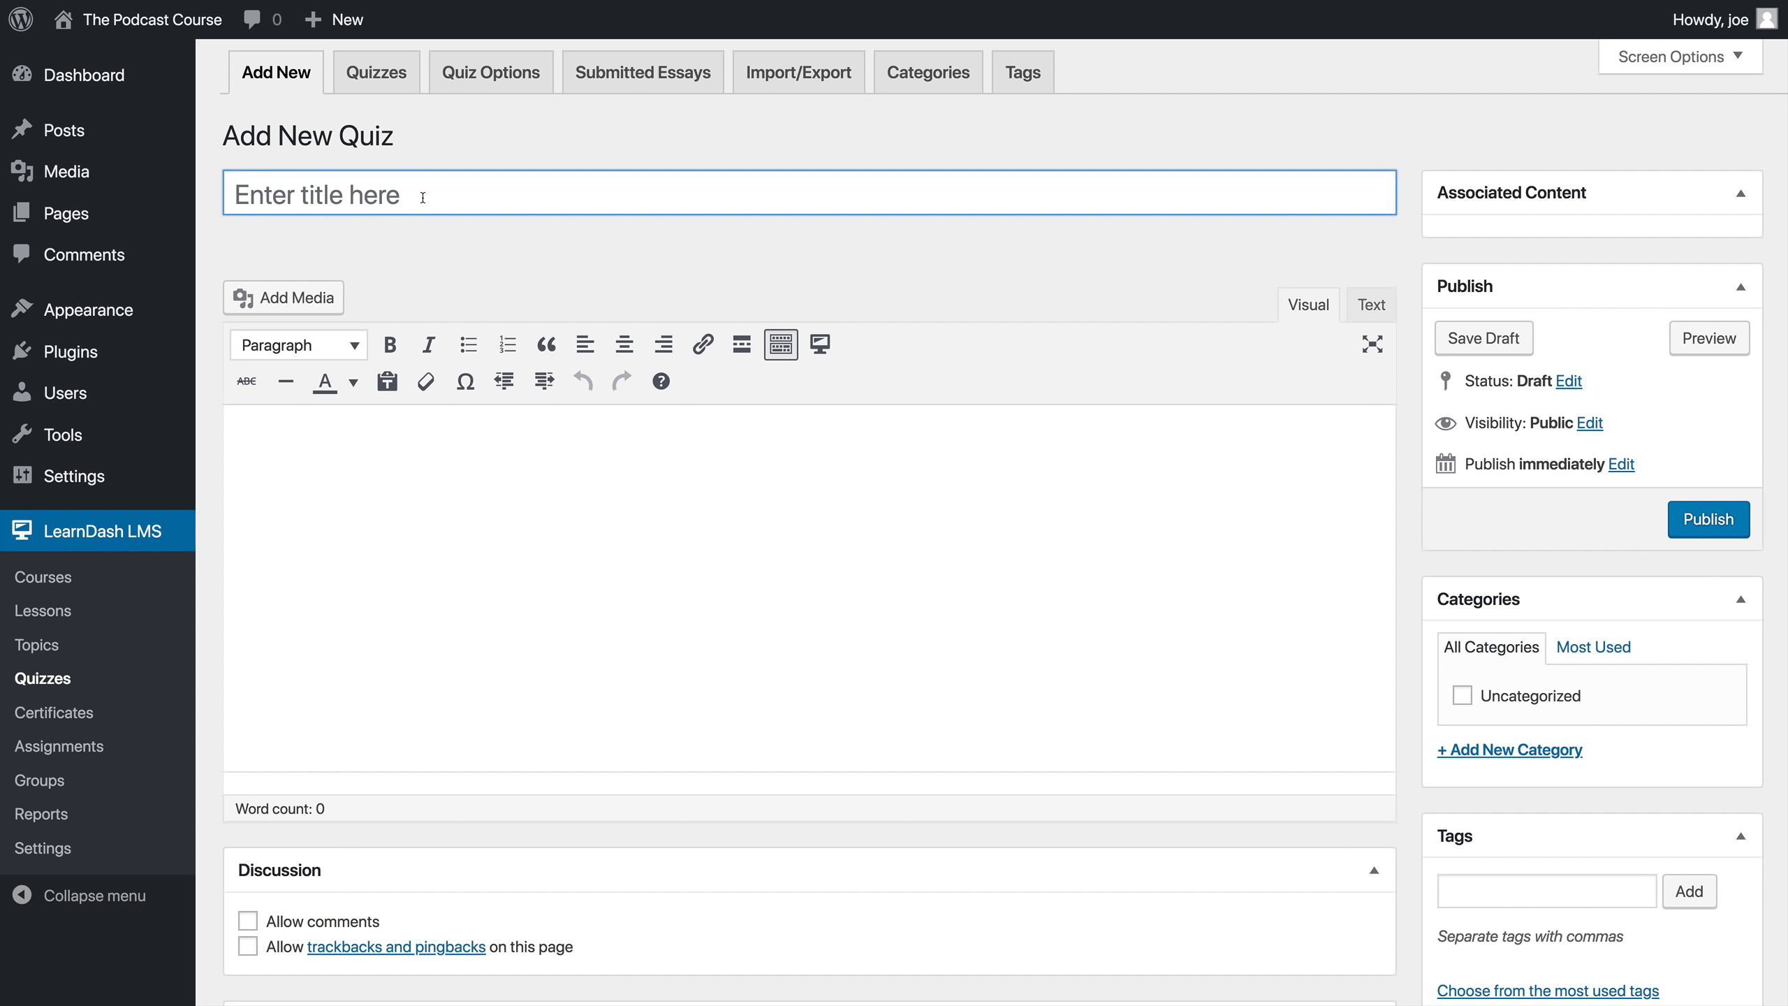
type("Lesson 1 Eval")
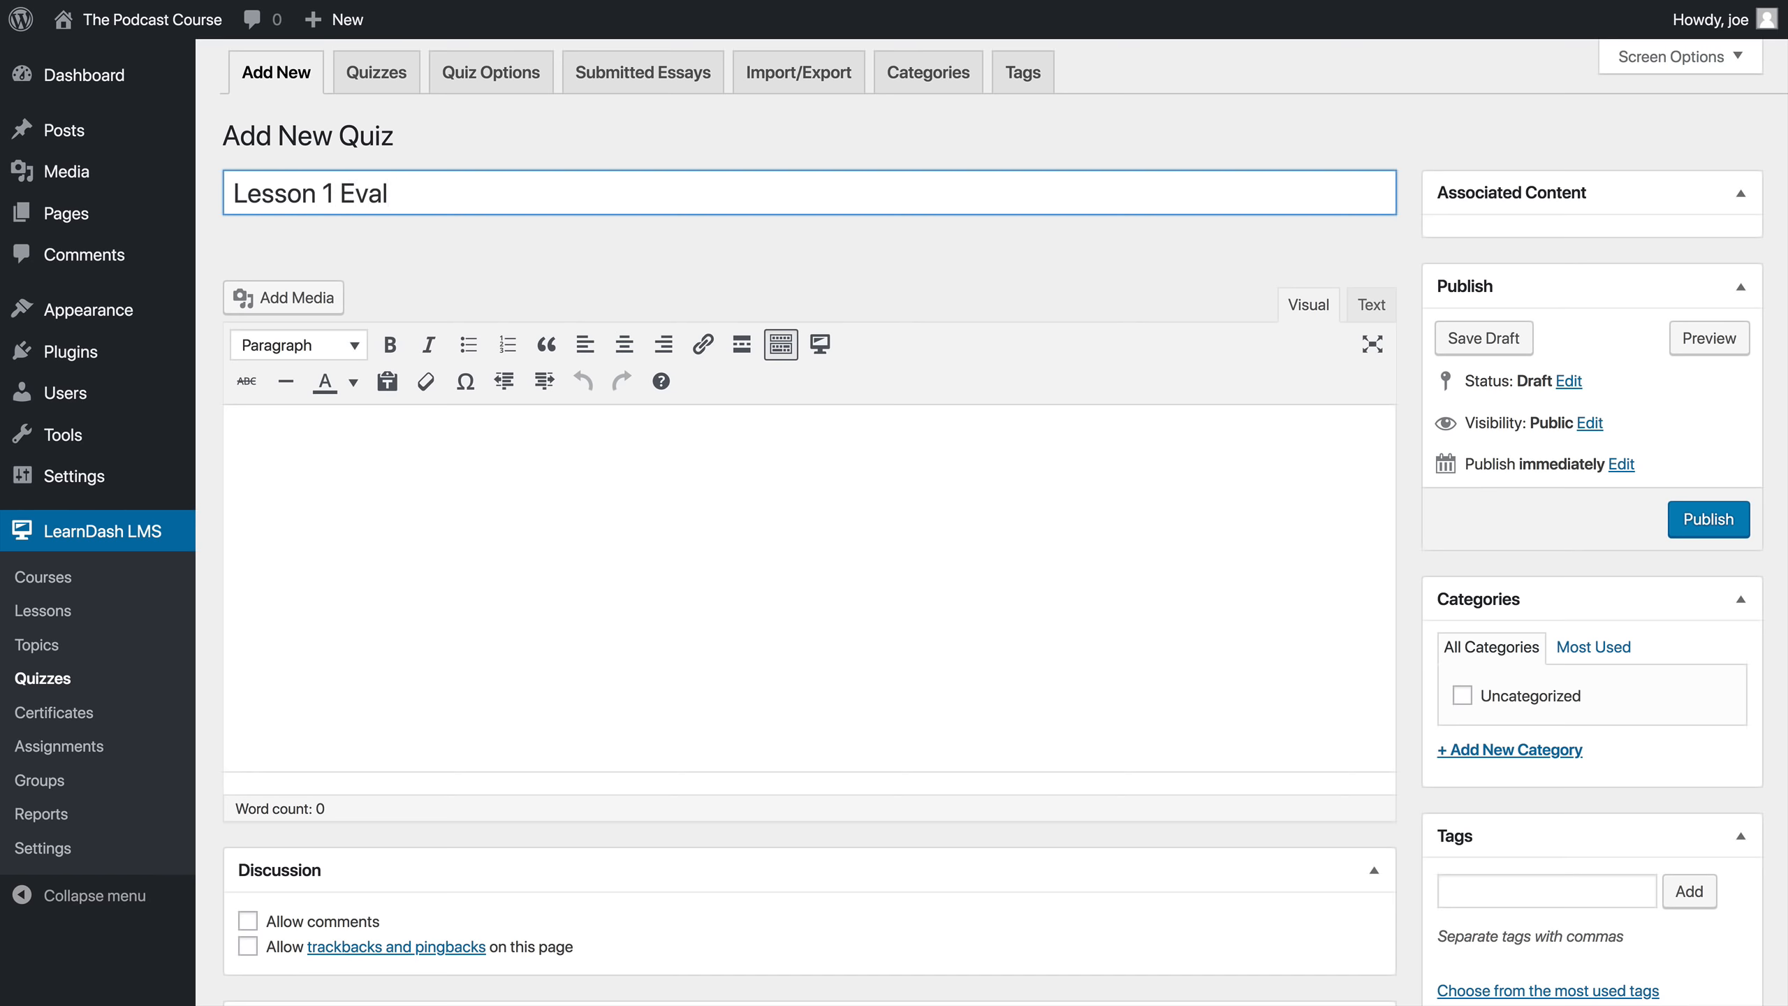
left_click(580, 557)
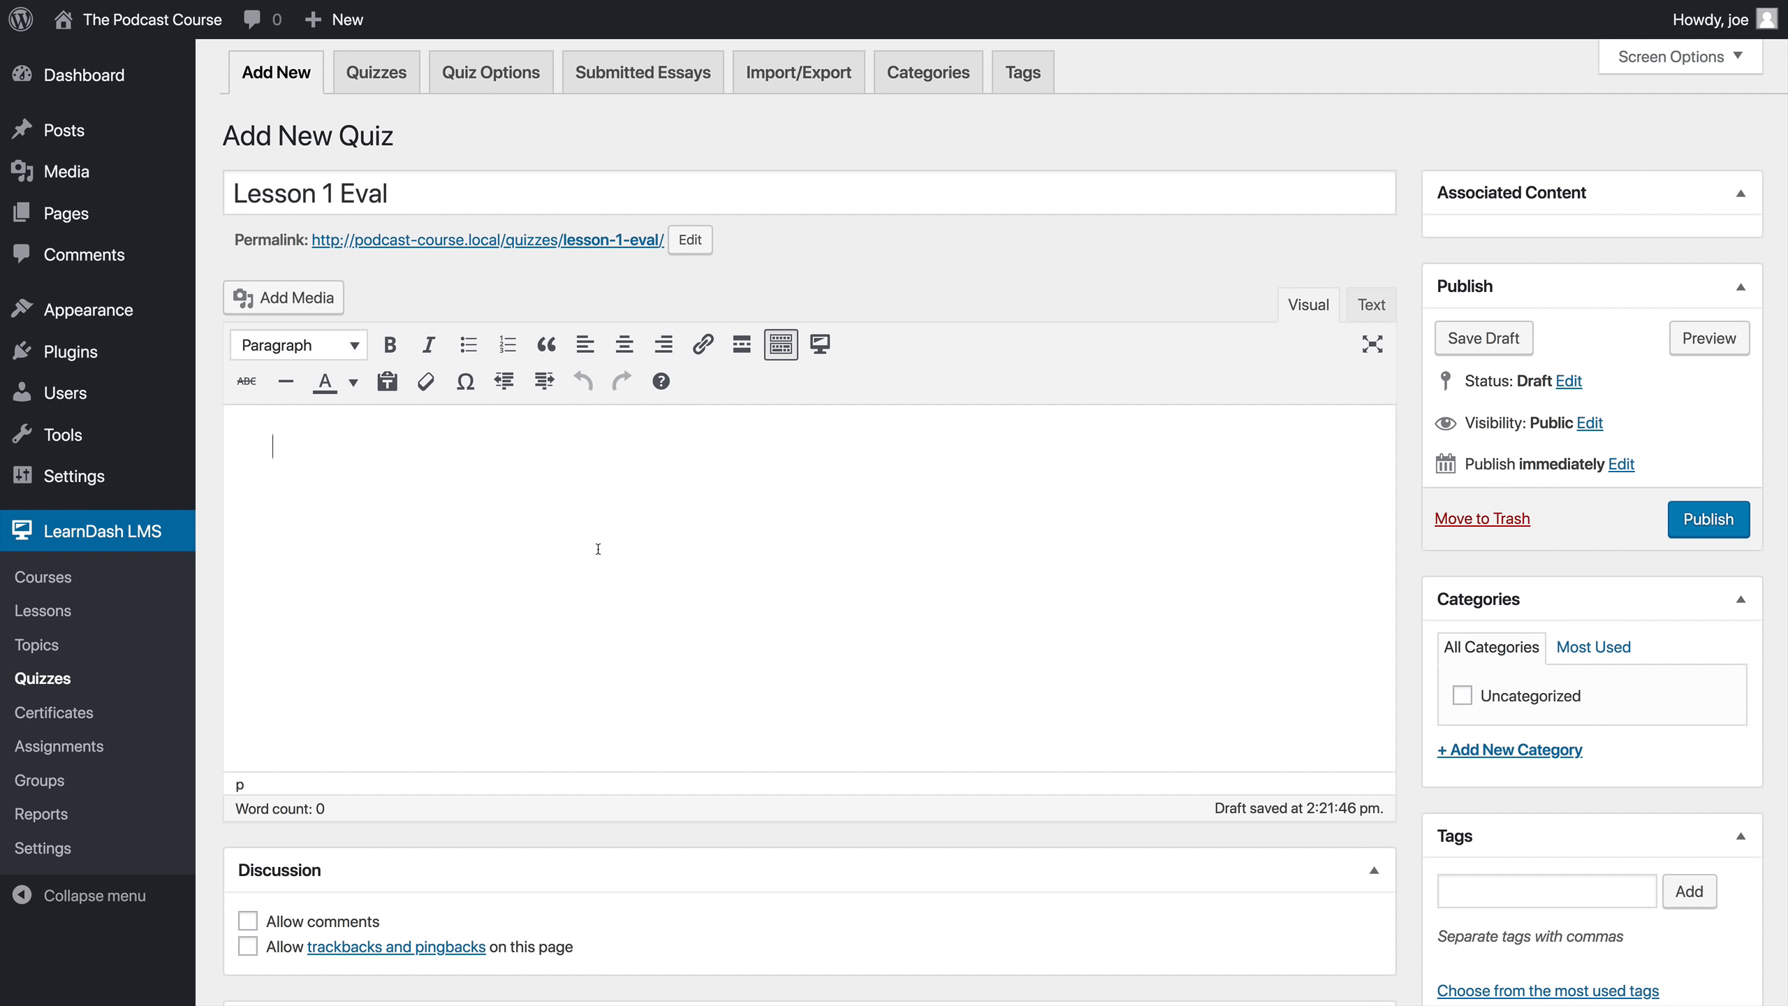
Step: Look through the new quiz's settings, from Discussion and Quiz to the advanced options, Question-Options, Result-Options, Quiz-Mode and Leaderboard
scroll(599, 550, "down", 2)
scroll(603, 549, "down", 5)
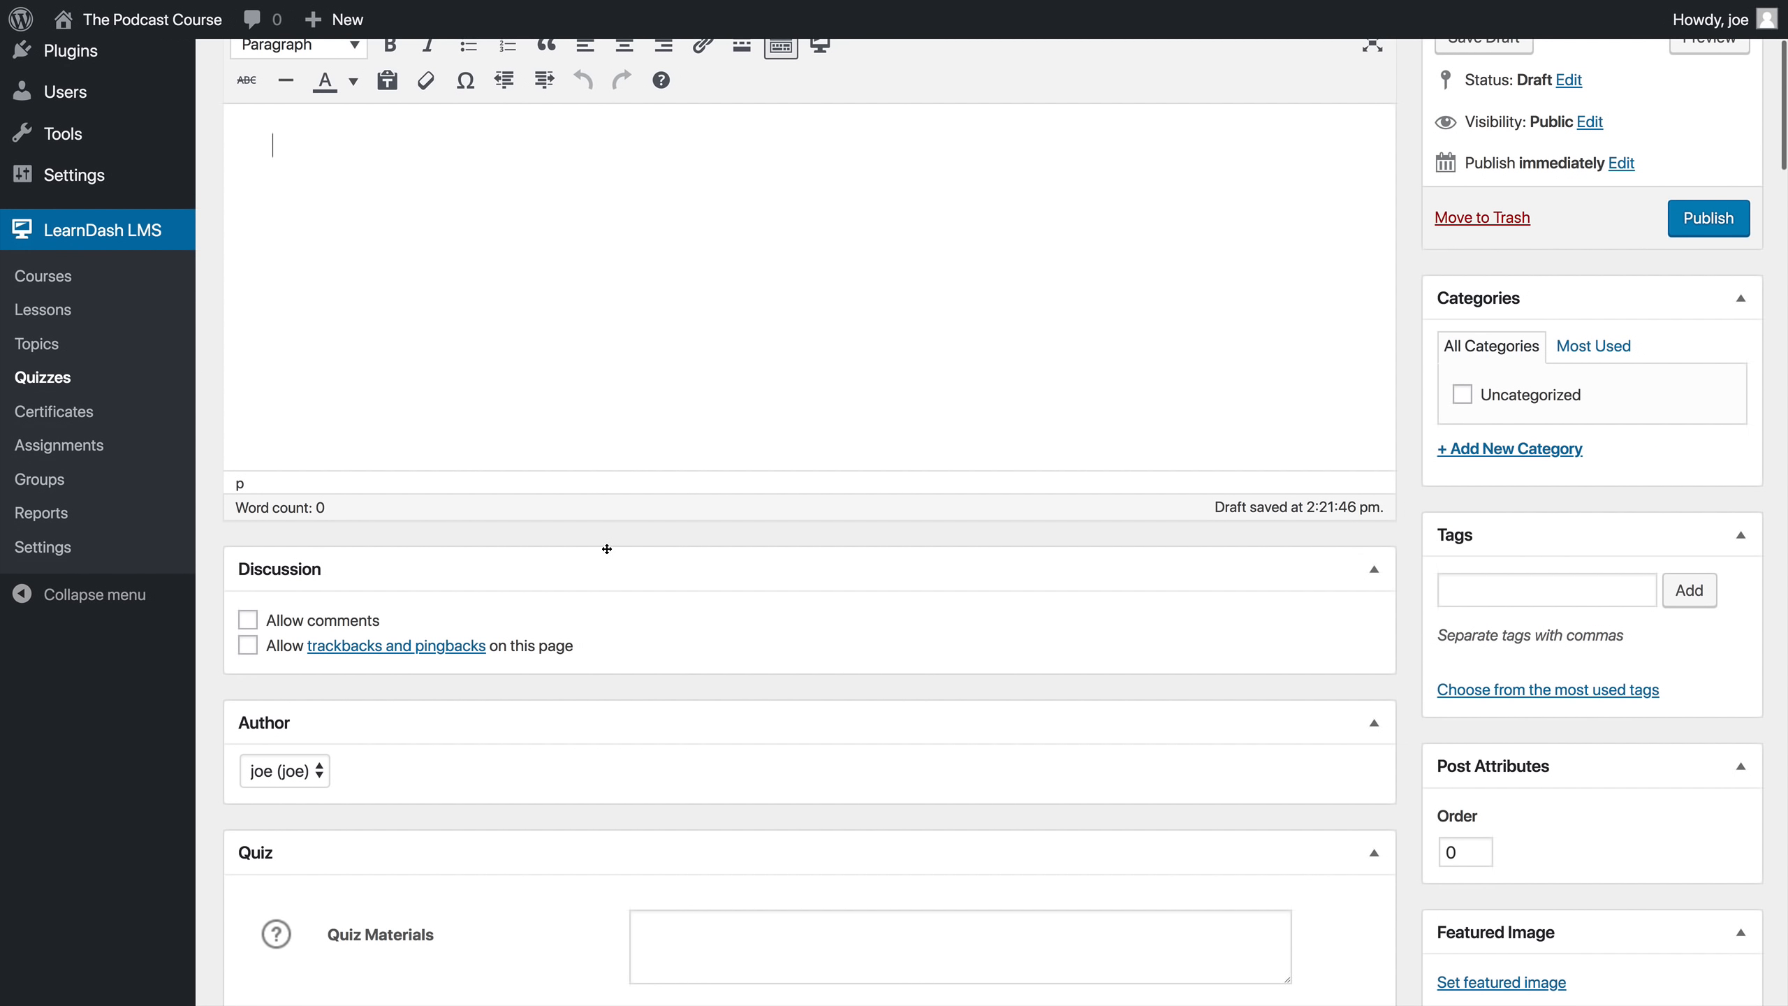
scroll(607, 548, "down", 7)
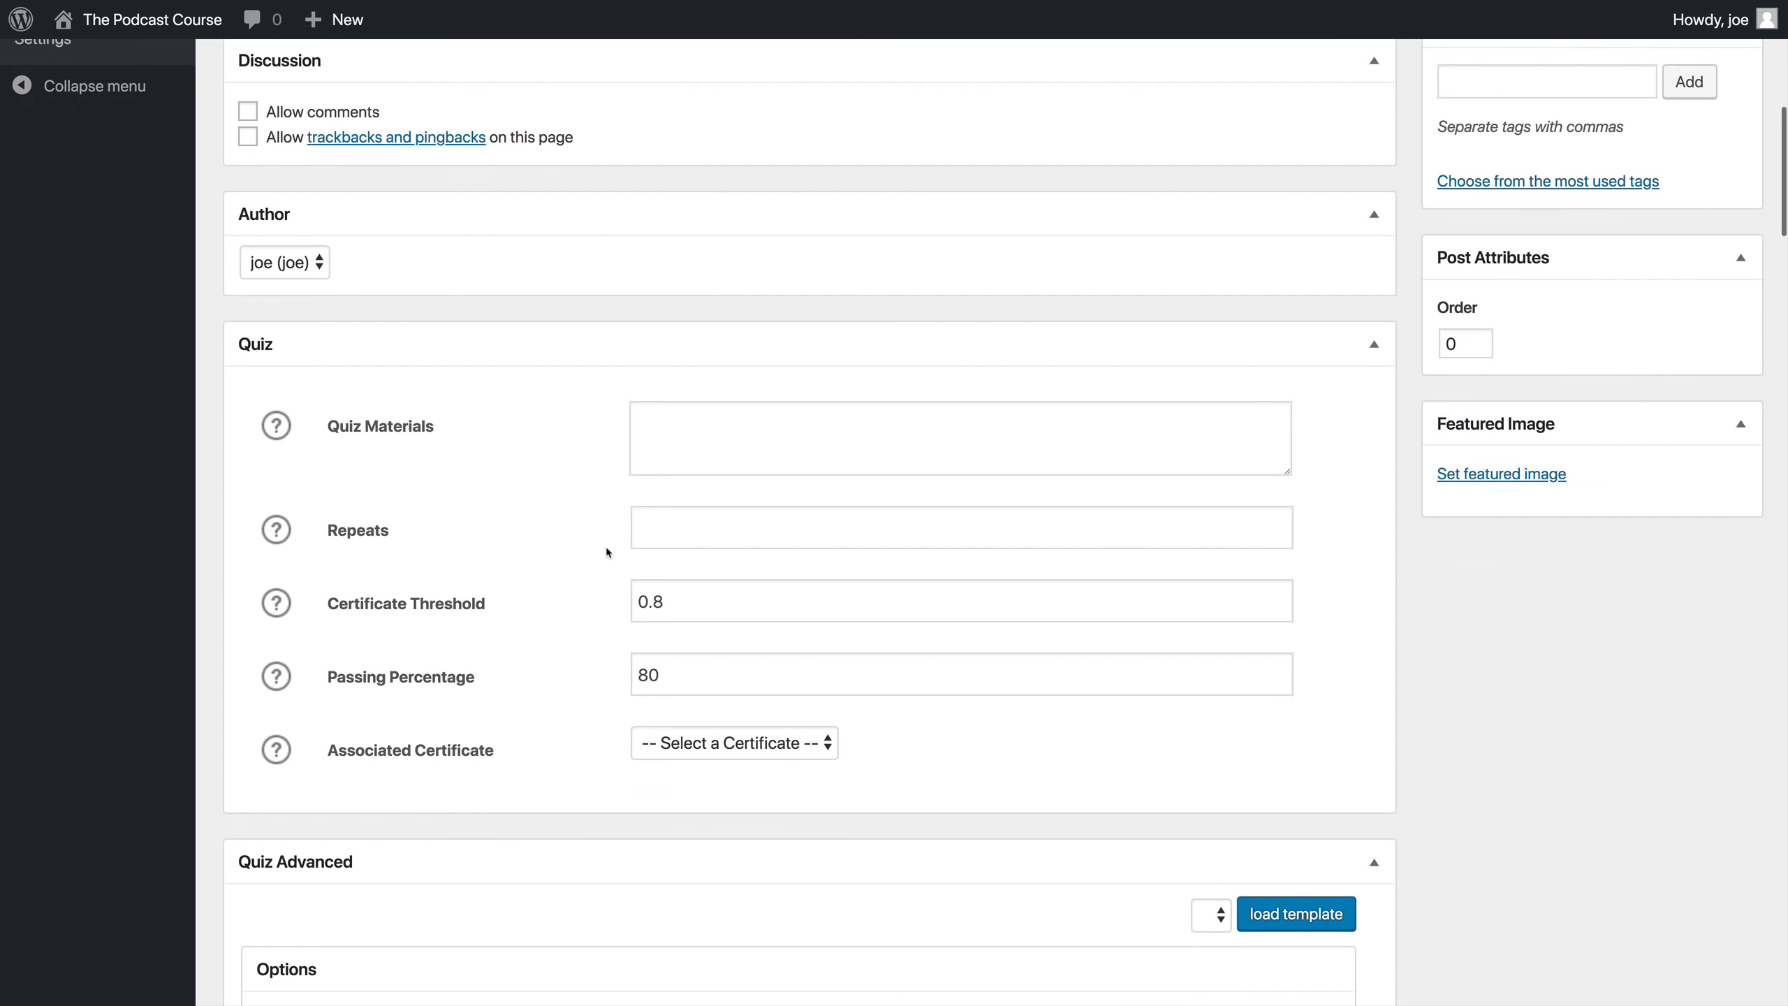
scroll(608, 554, "down", 6)
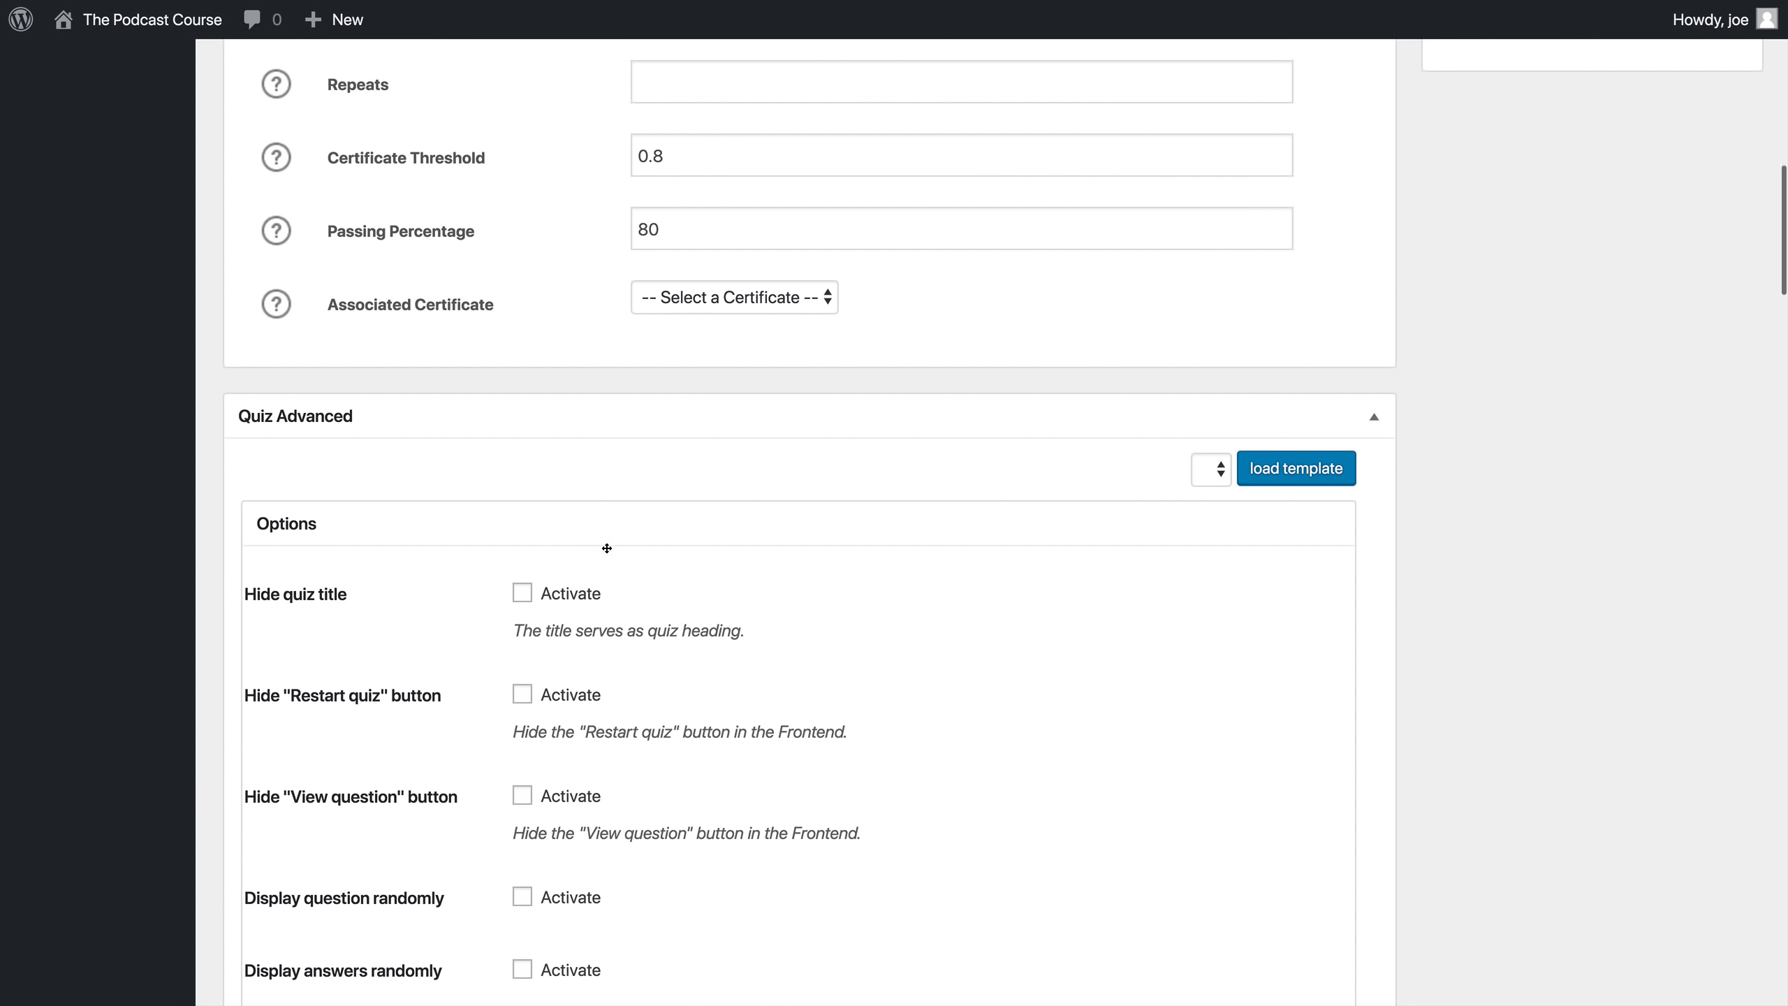
scroll(608, 552, "down", 13)
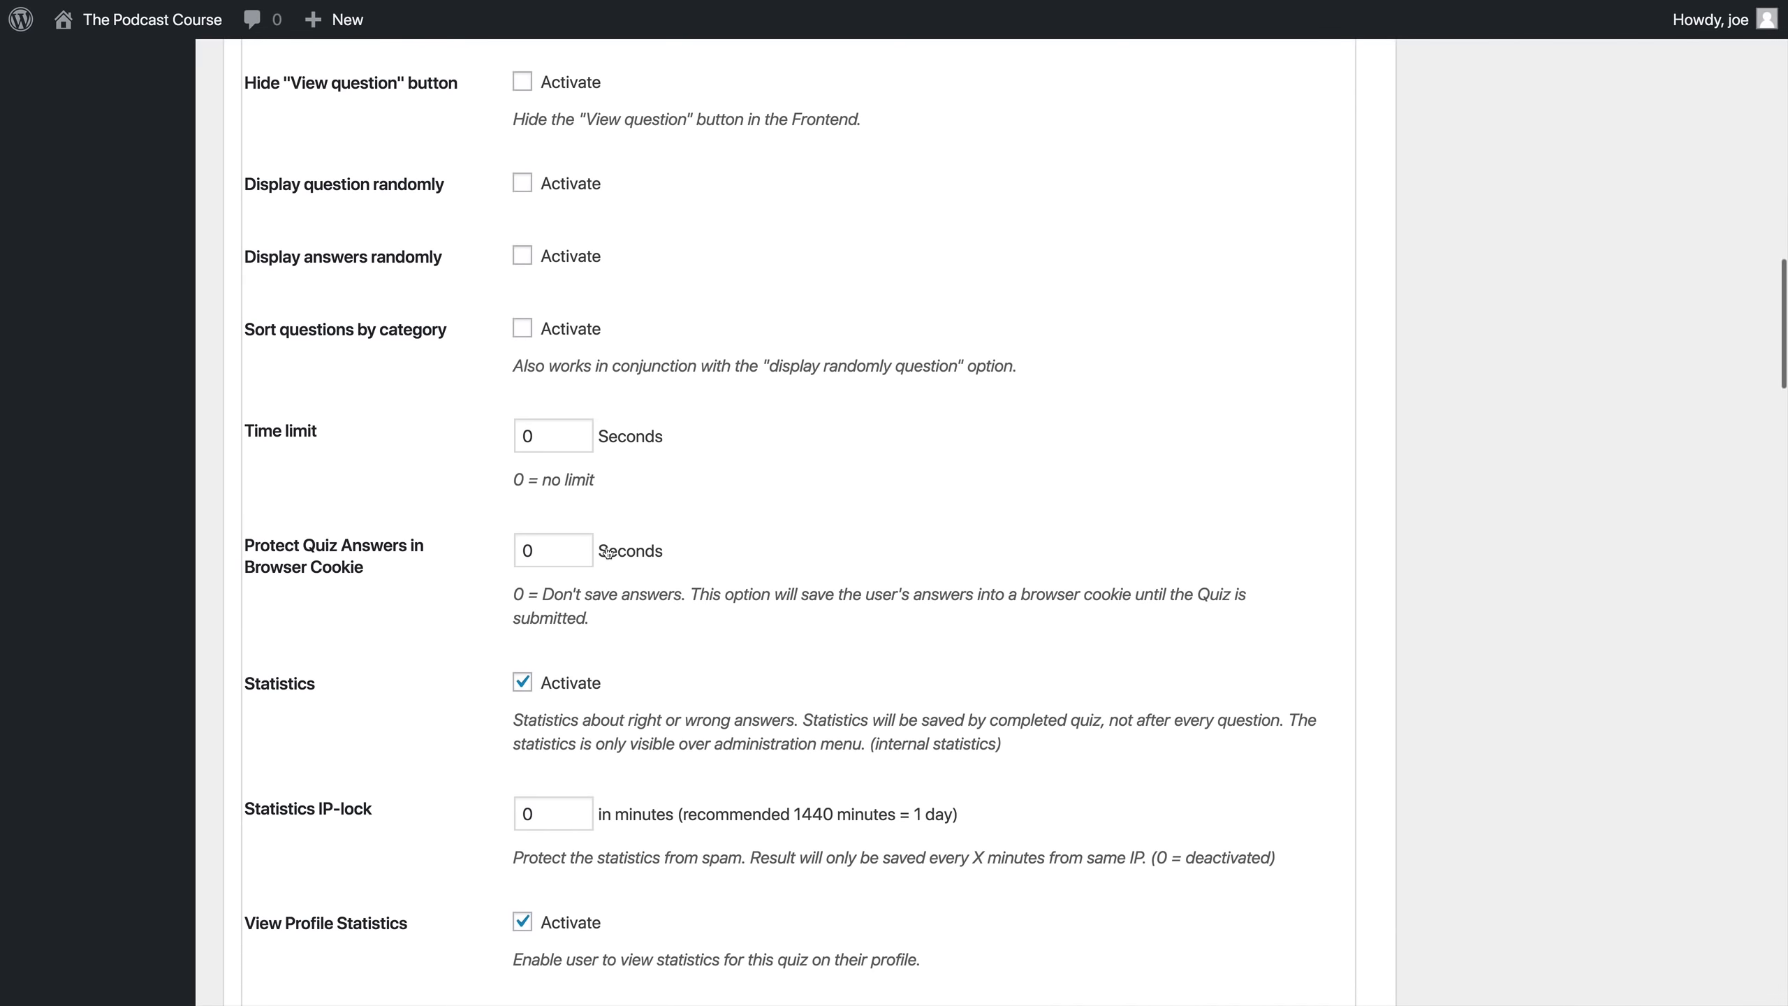
scroll(608, 553, "down", 15)
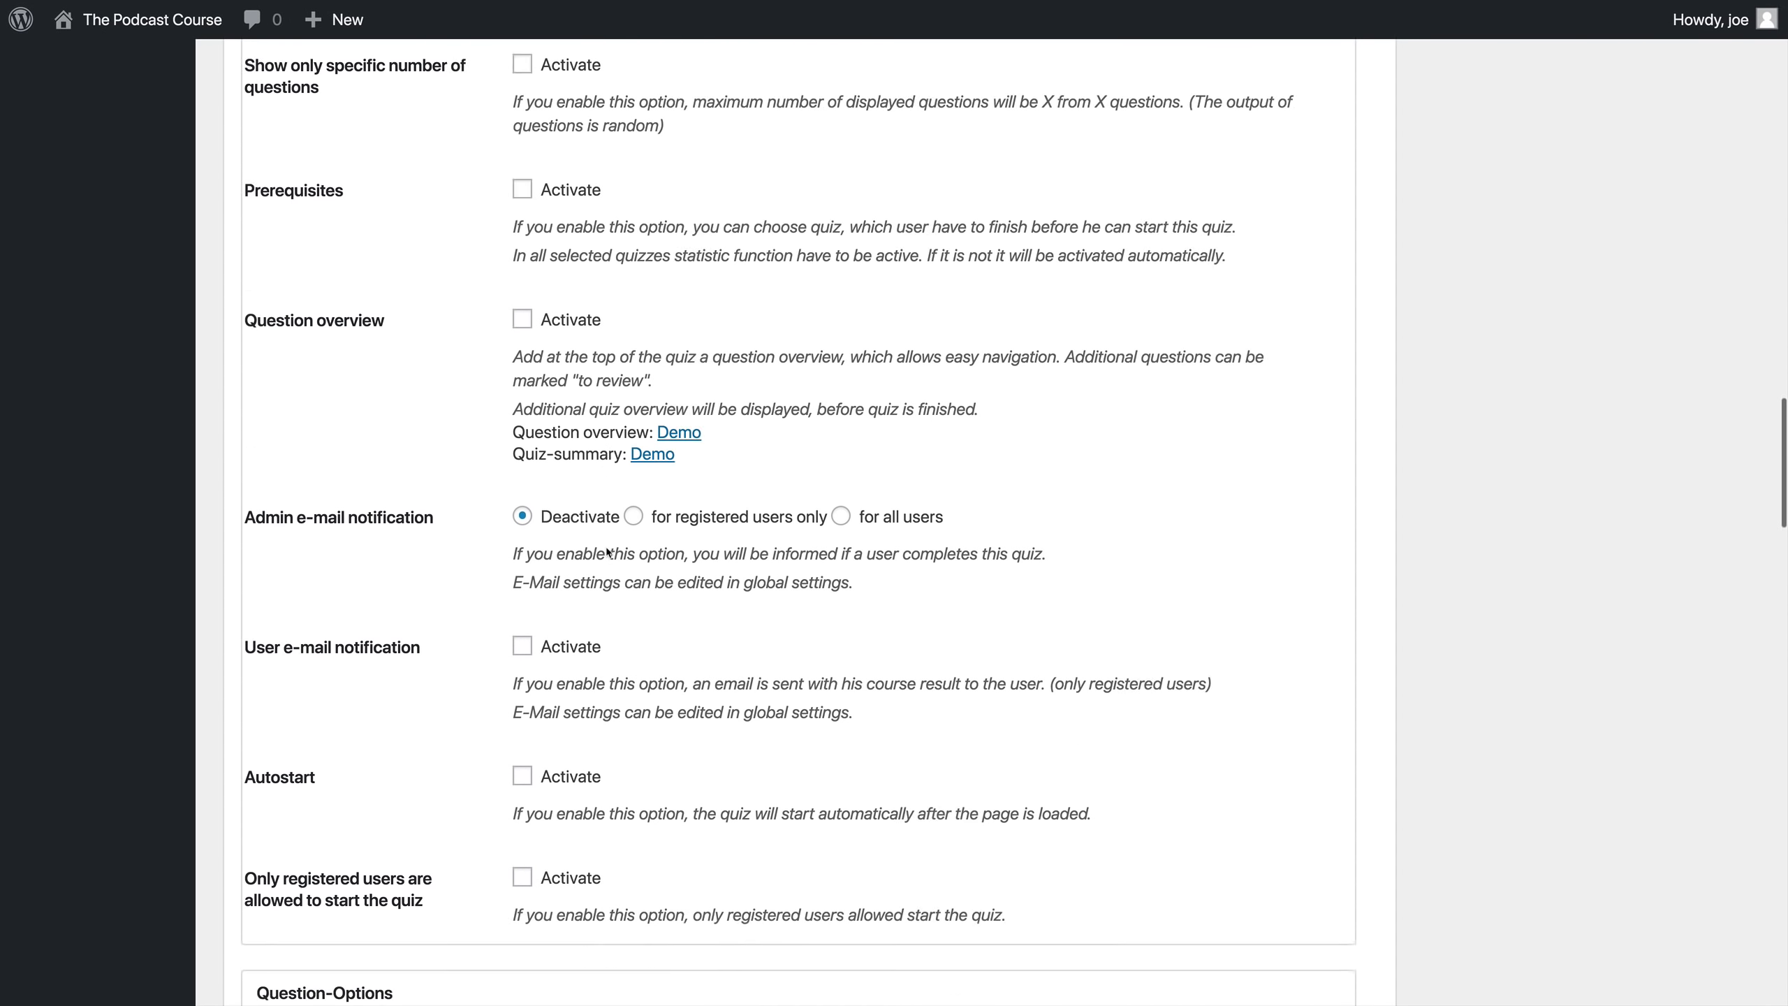
scroll(607, 552, "down", 11)
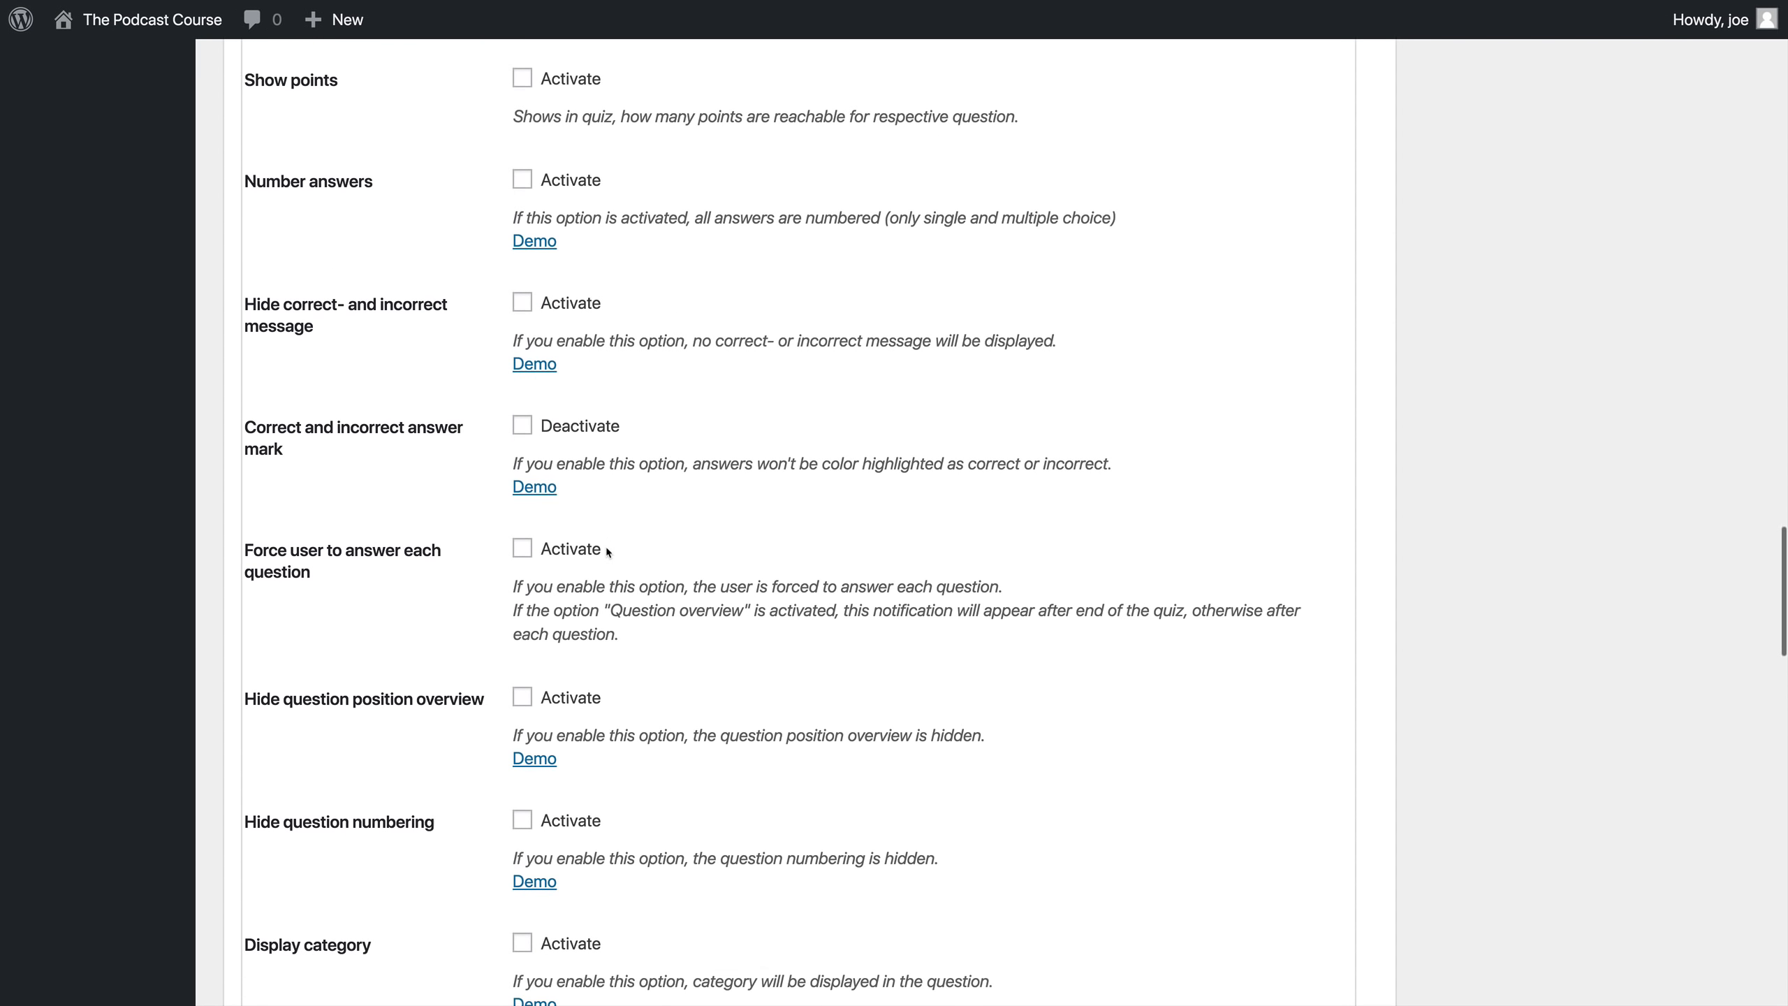
scroll(607, 547, "down", 8)
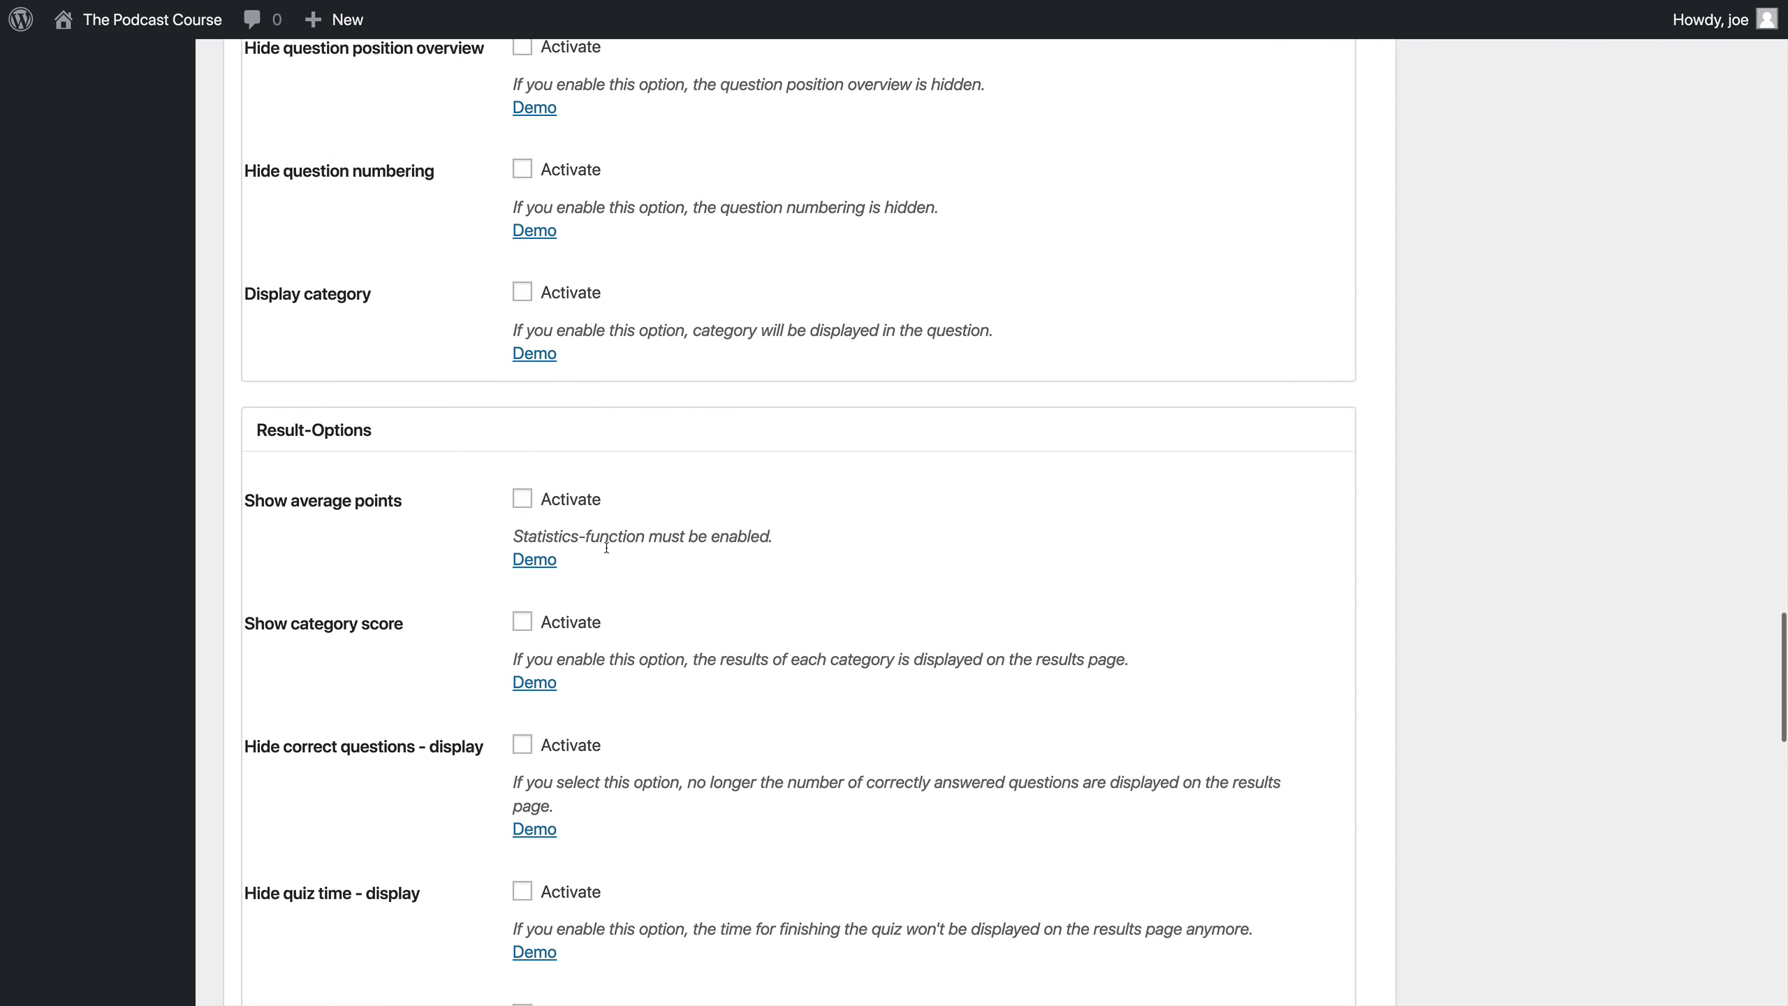
scroll(607, 553, "down", 9)
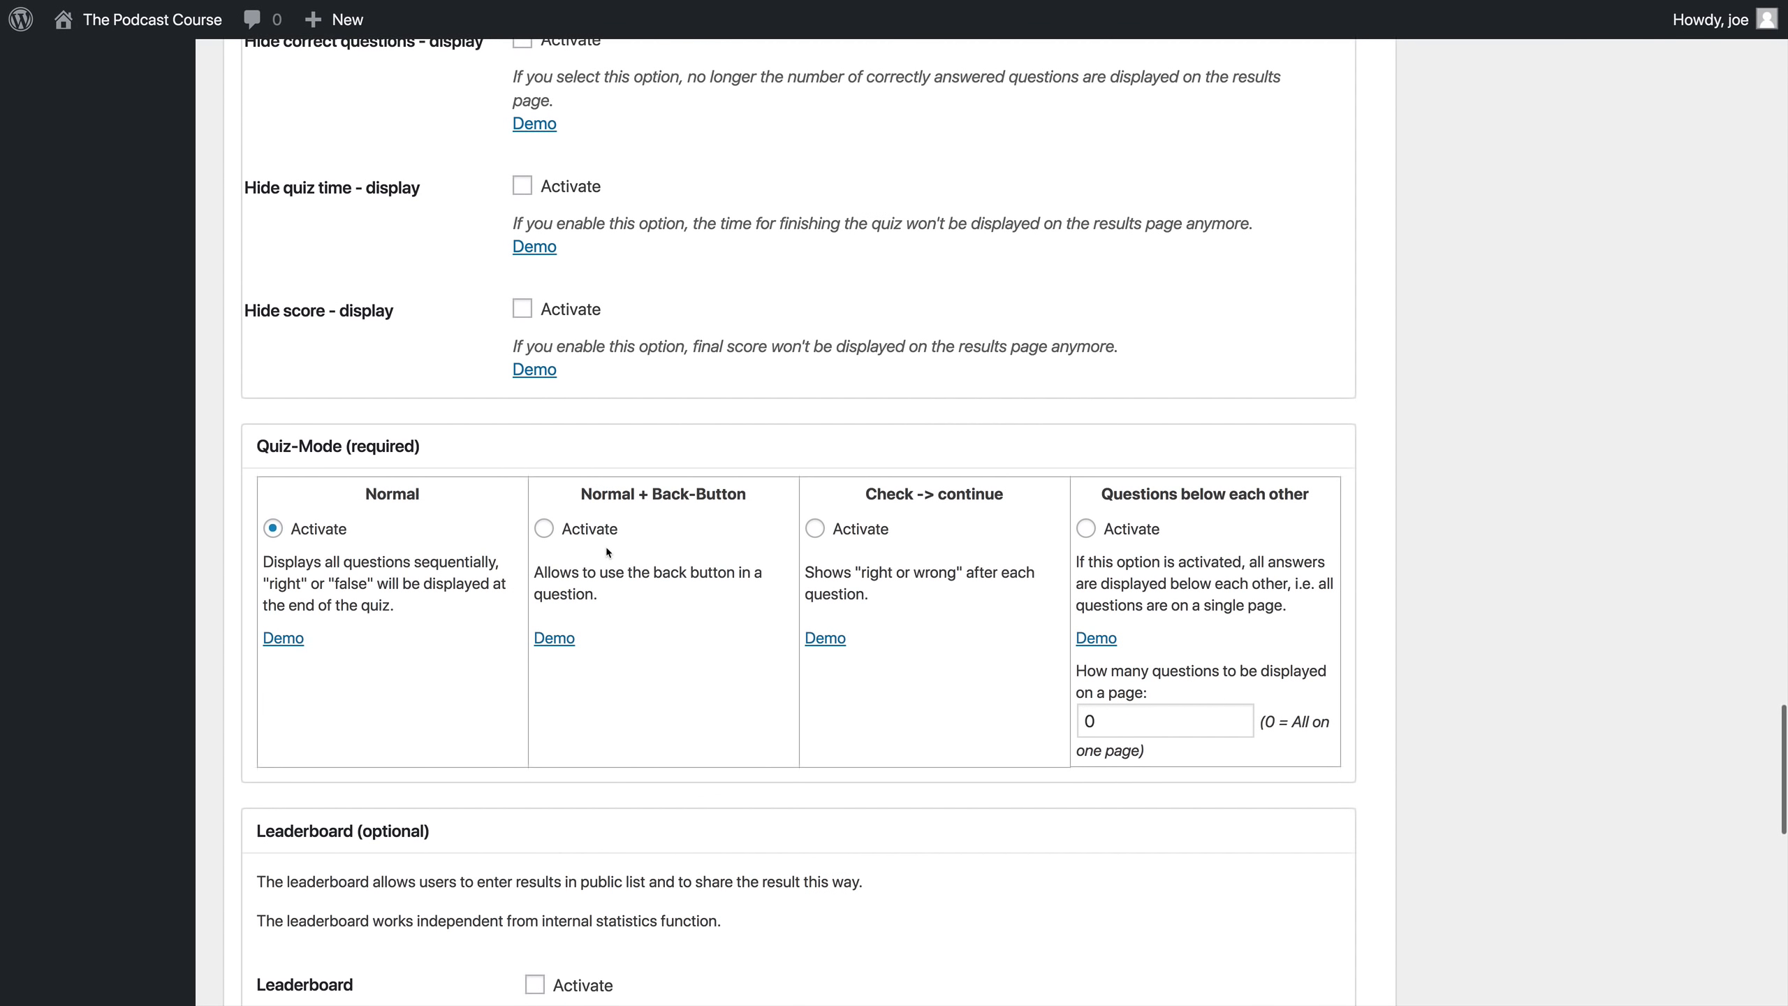
scroll(608, 552, "up", 20)
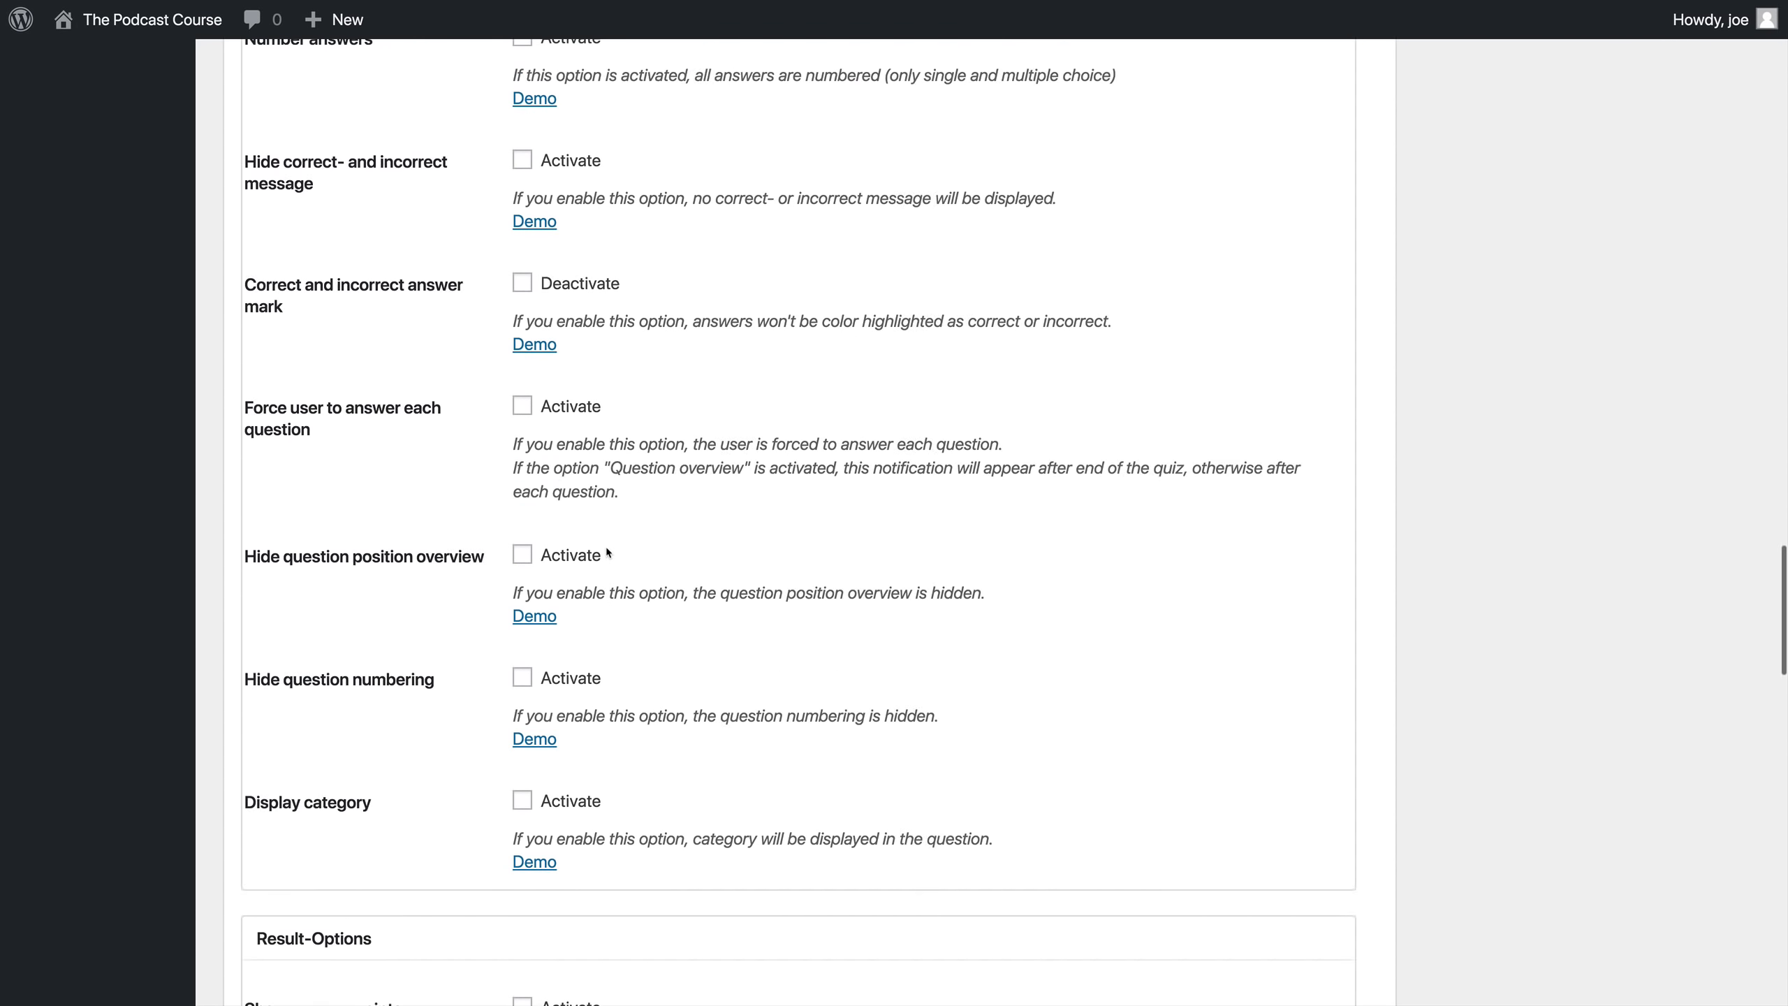
scroll(608, 552, "up", 20)
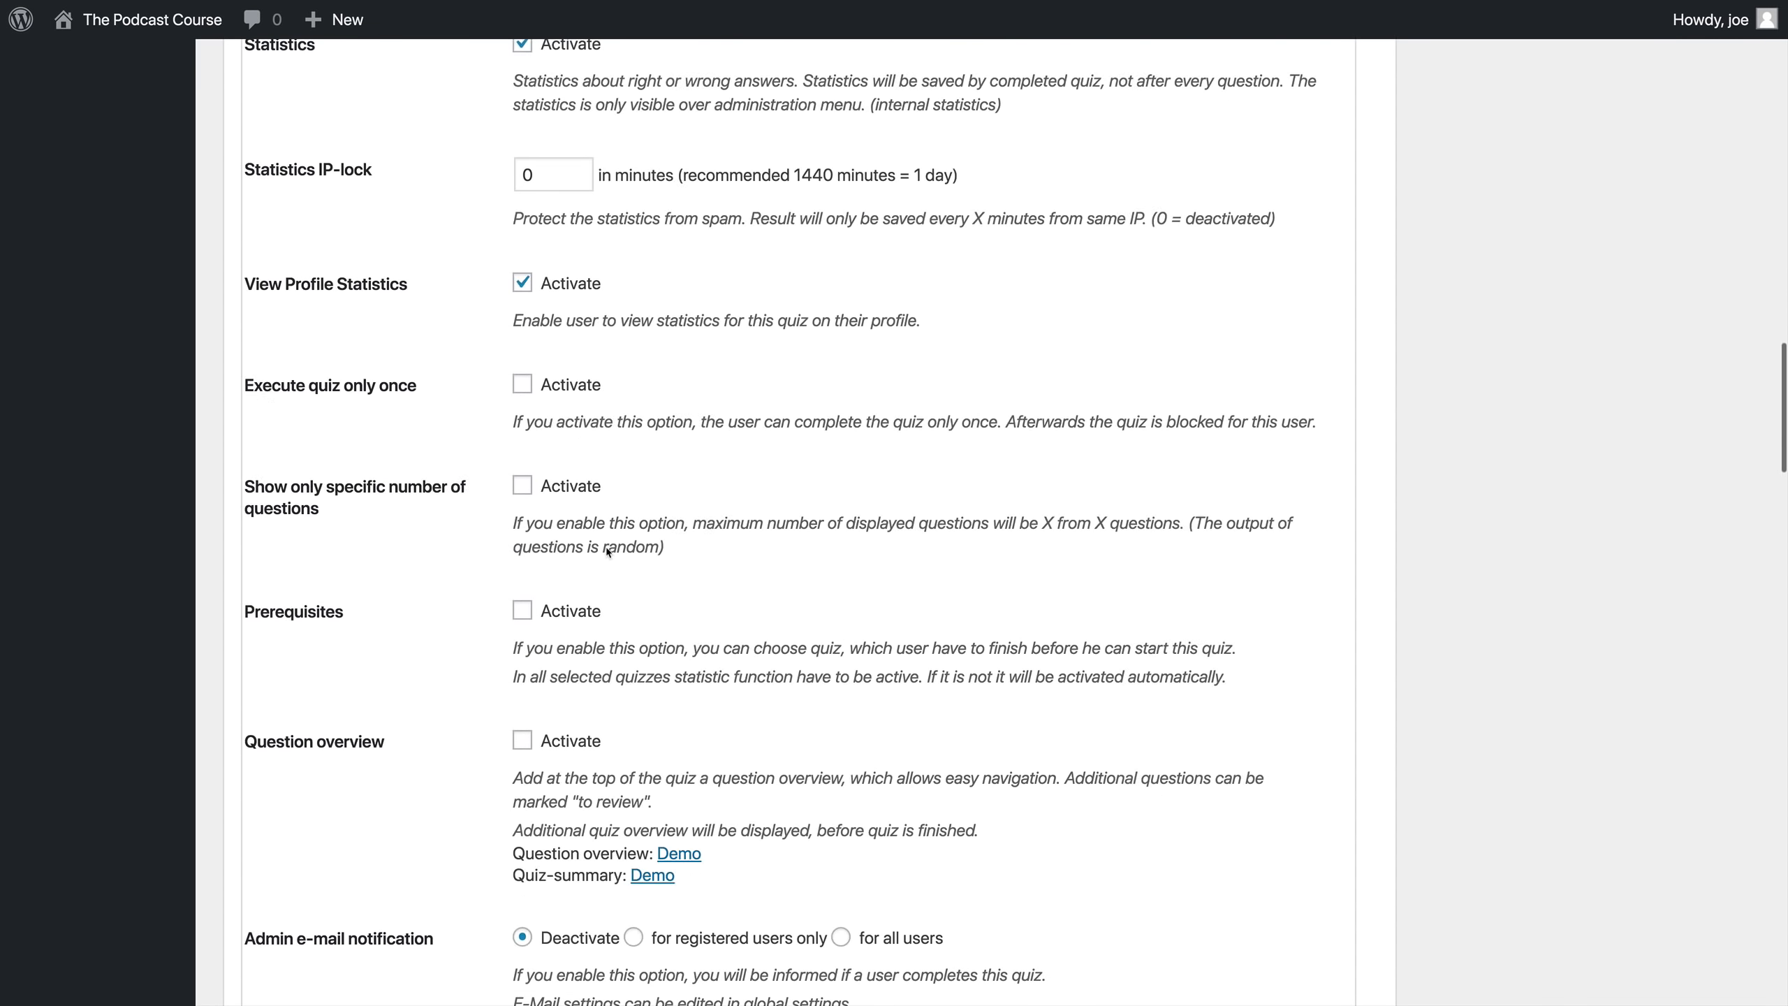
scroll(609, 552, "up", 13)
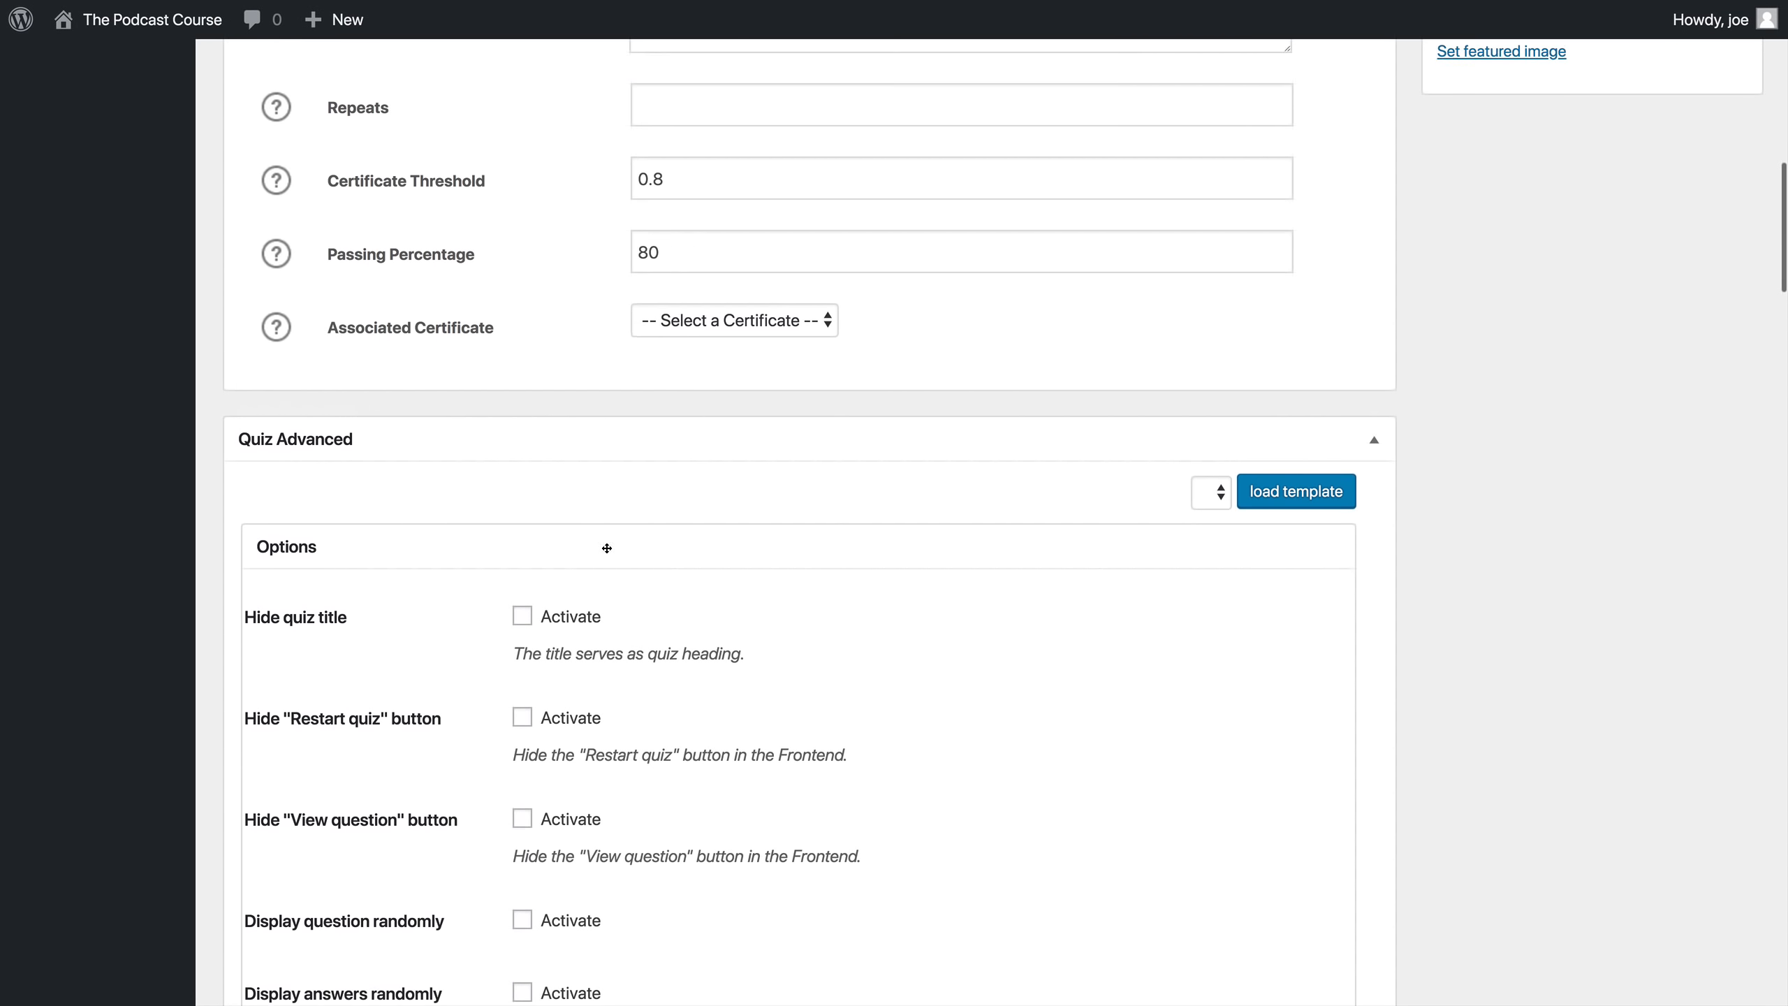
scroll(608, 552, "up", 3)
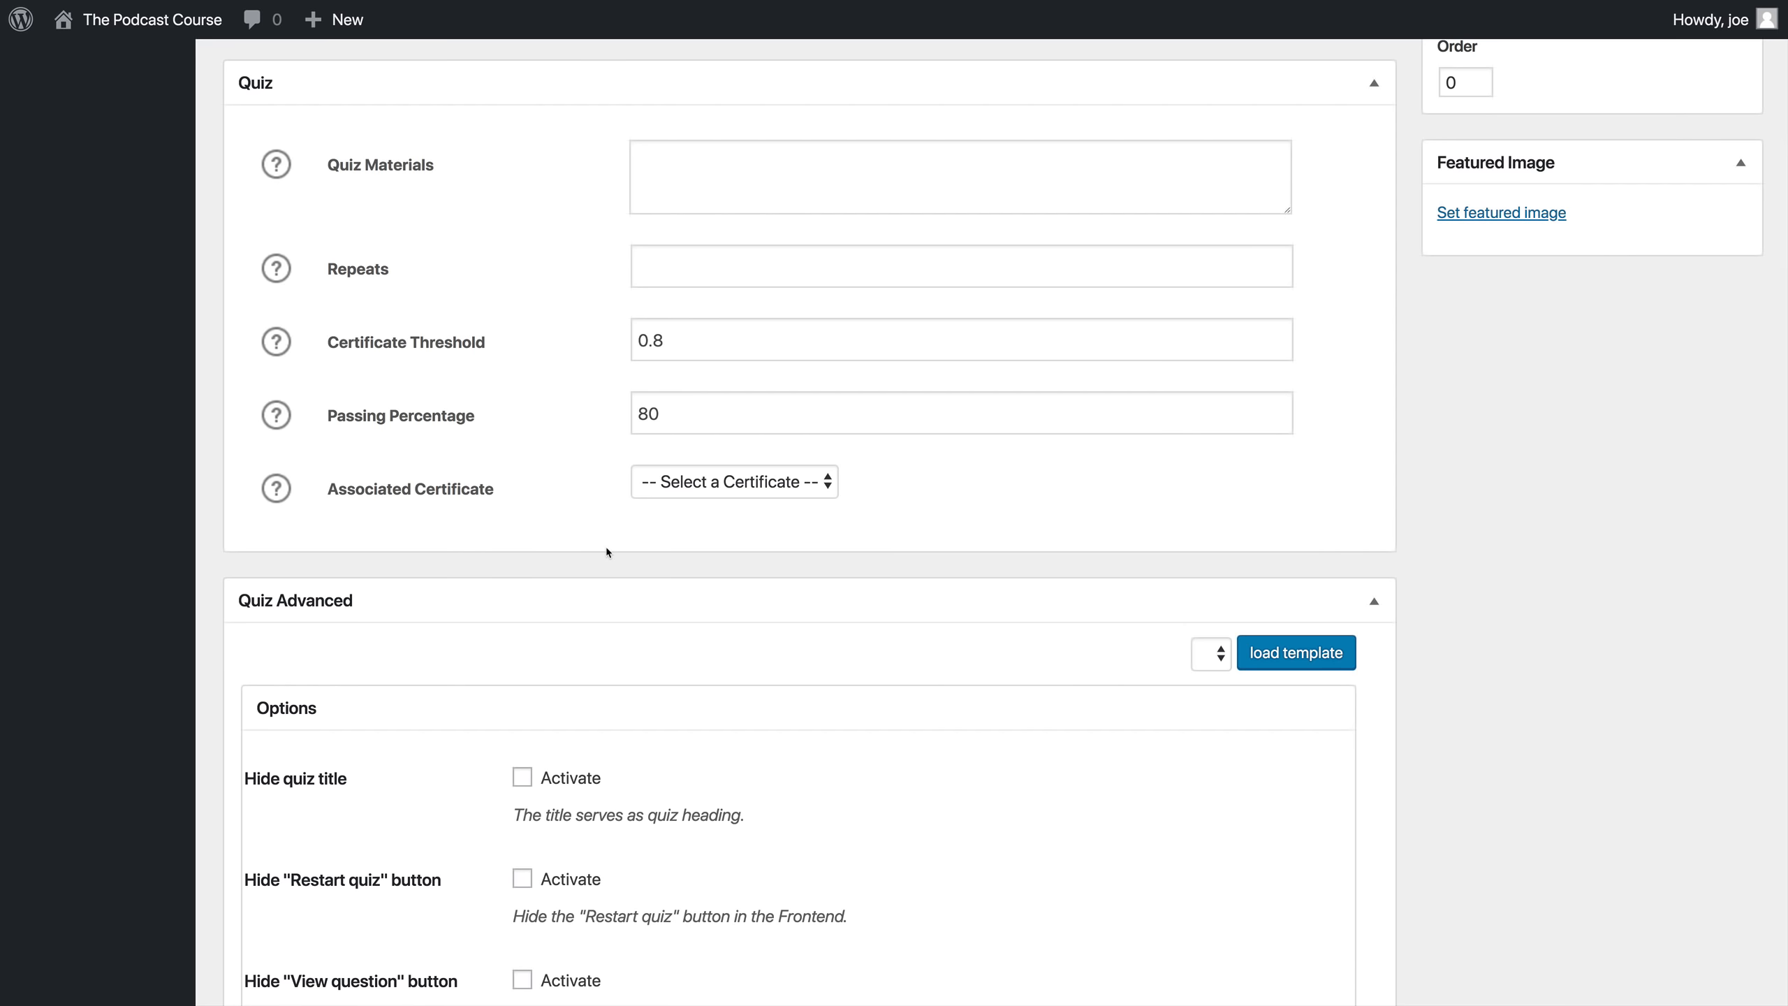
scroll(607, 553, "up", 2)
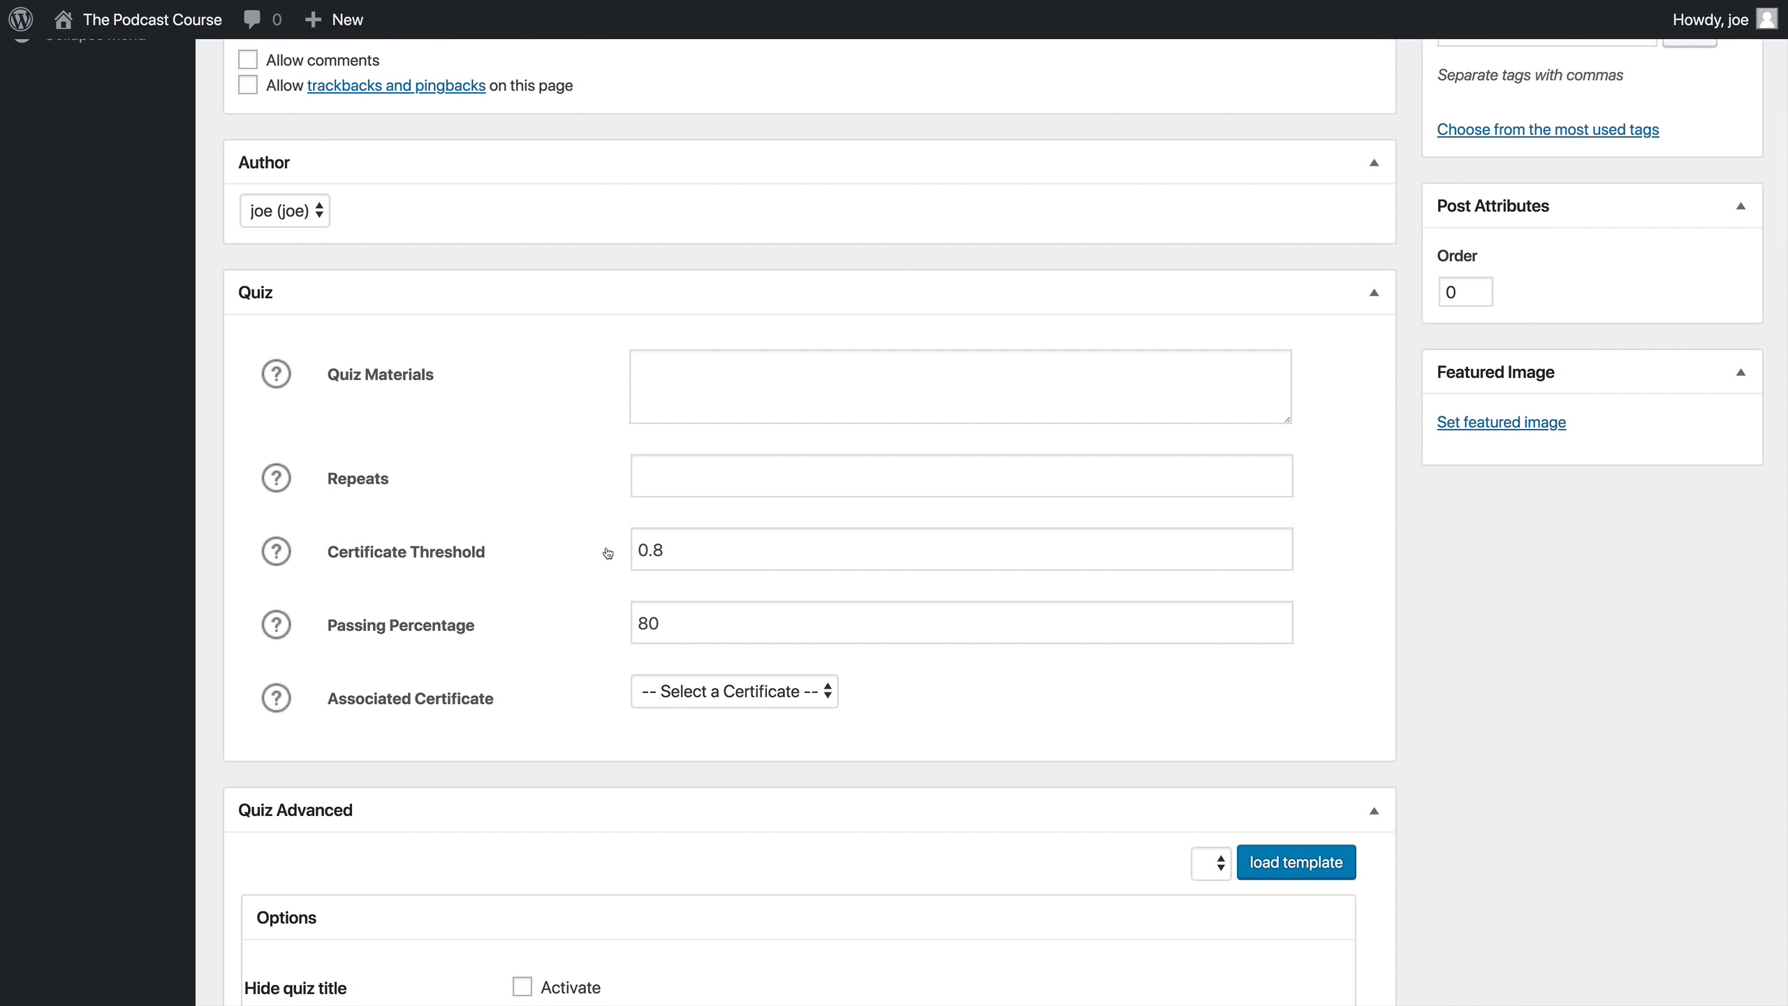
scroll(608, 553, "up", 12)
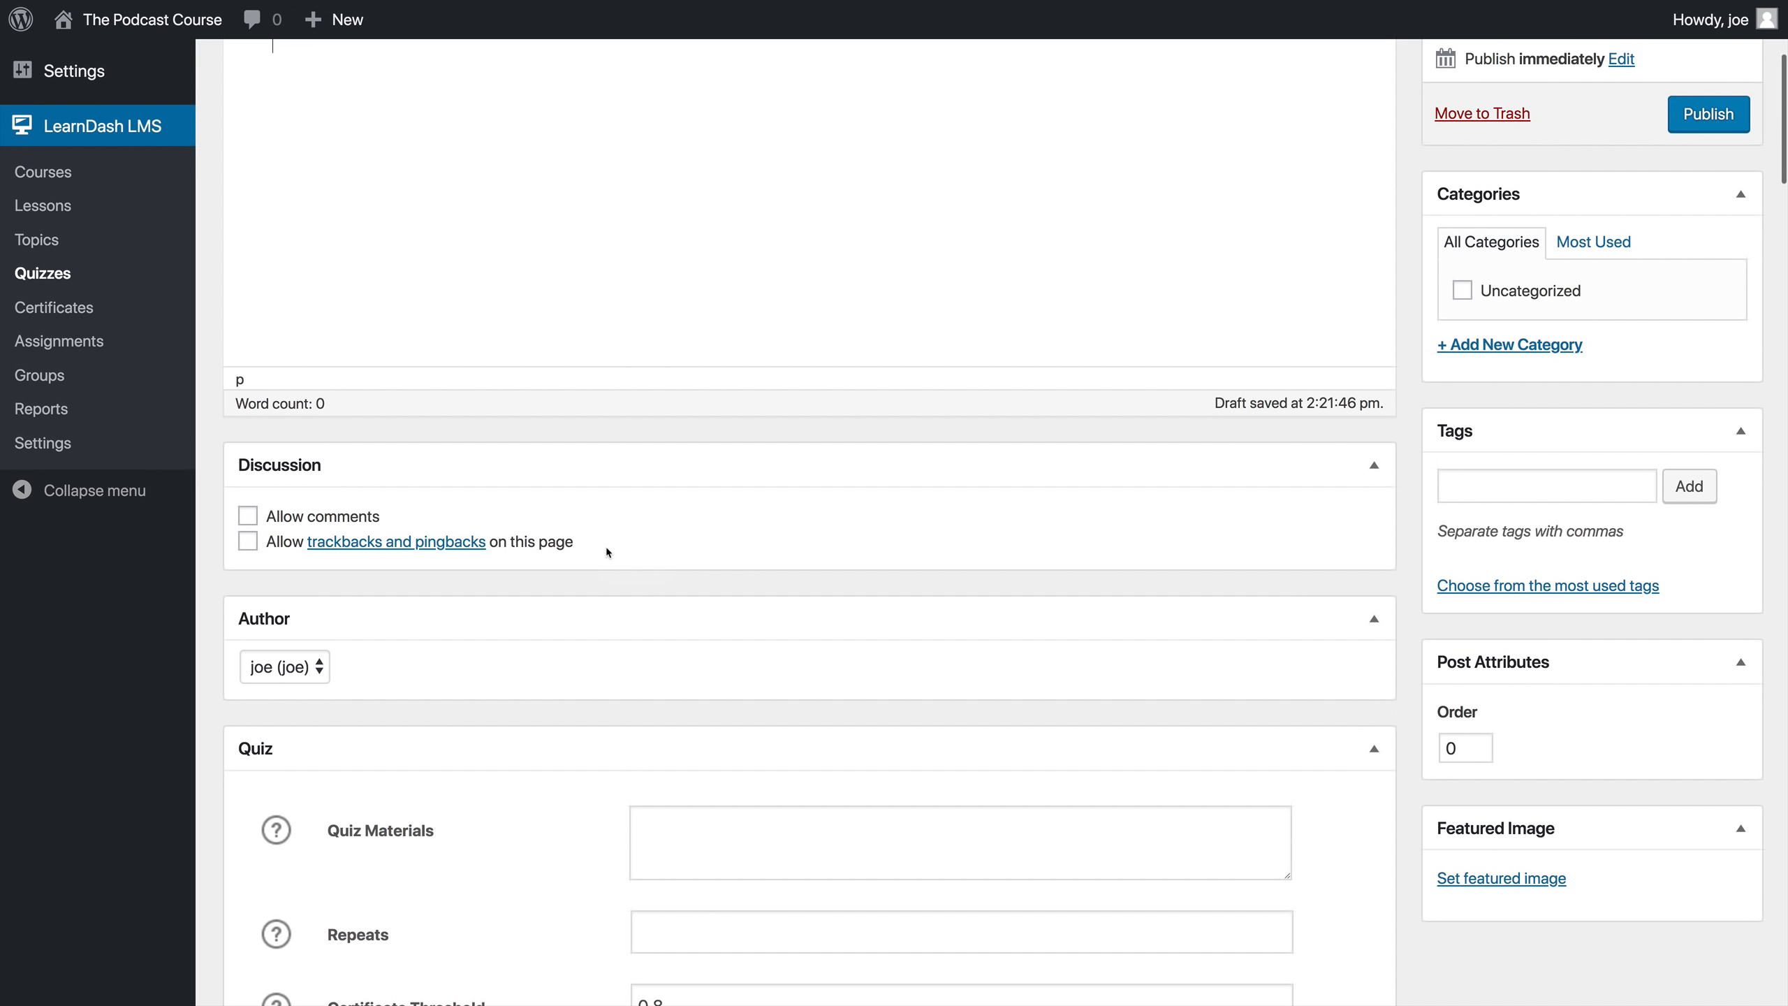
scroll(606, 547, "up", 2)
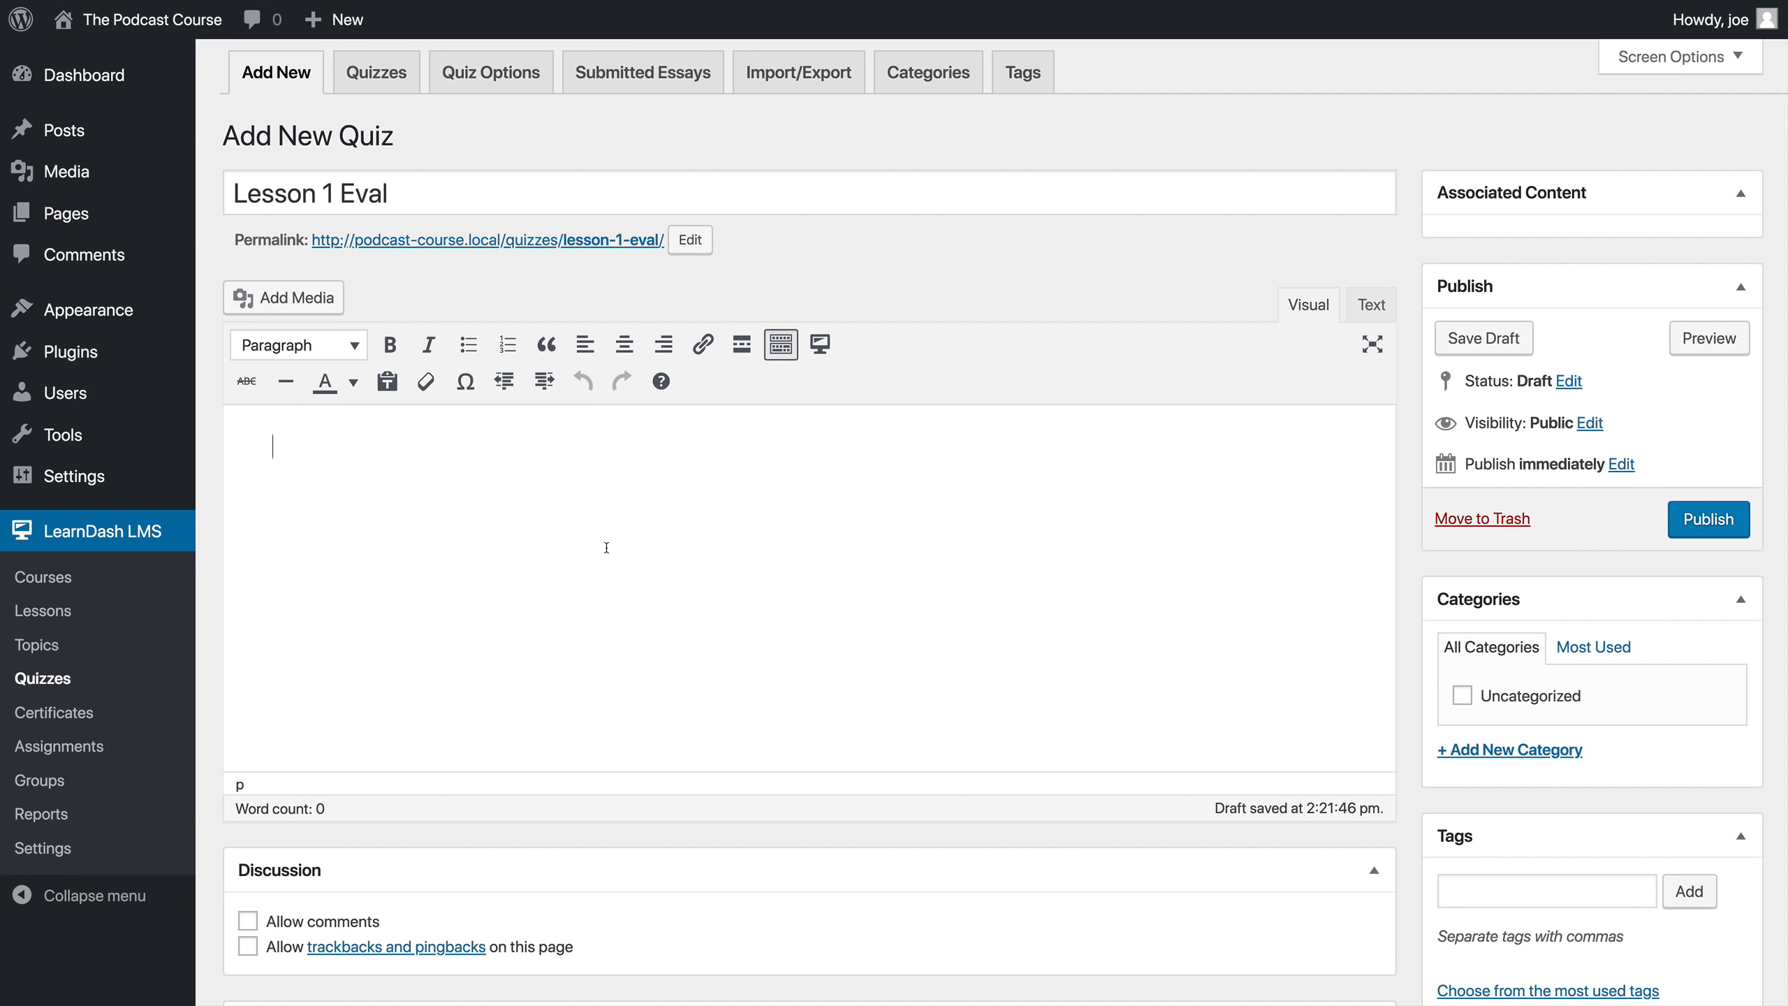
Step: Show the help text for the Repeats setting in the quiz's Quiz section
scroll(606, 547, "down", 10)
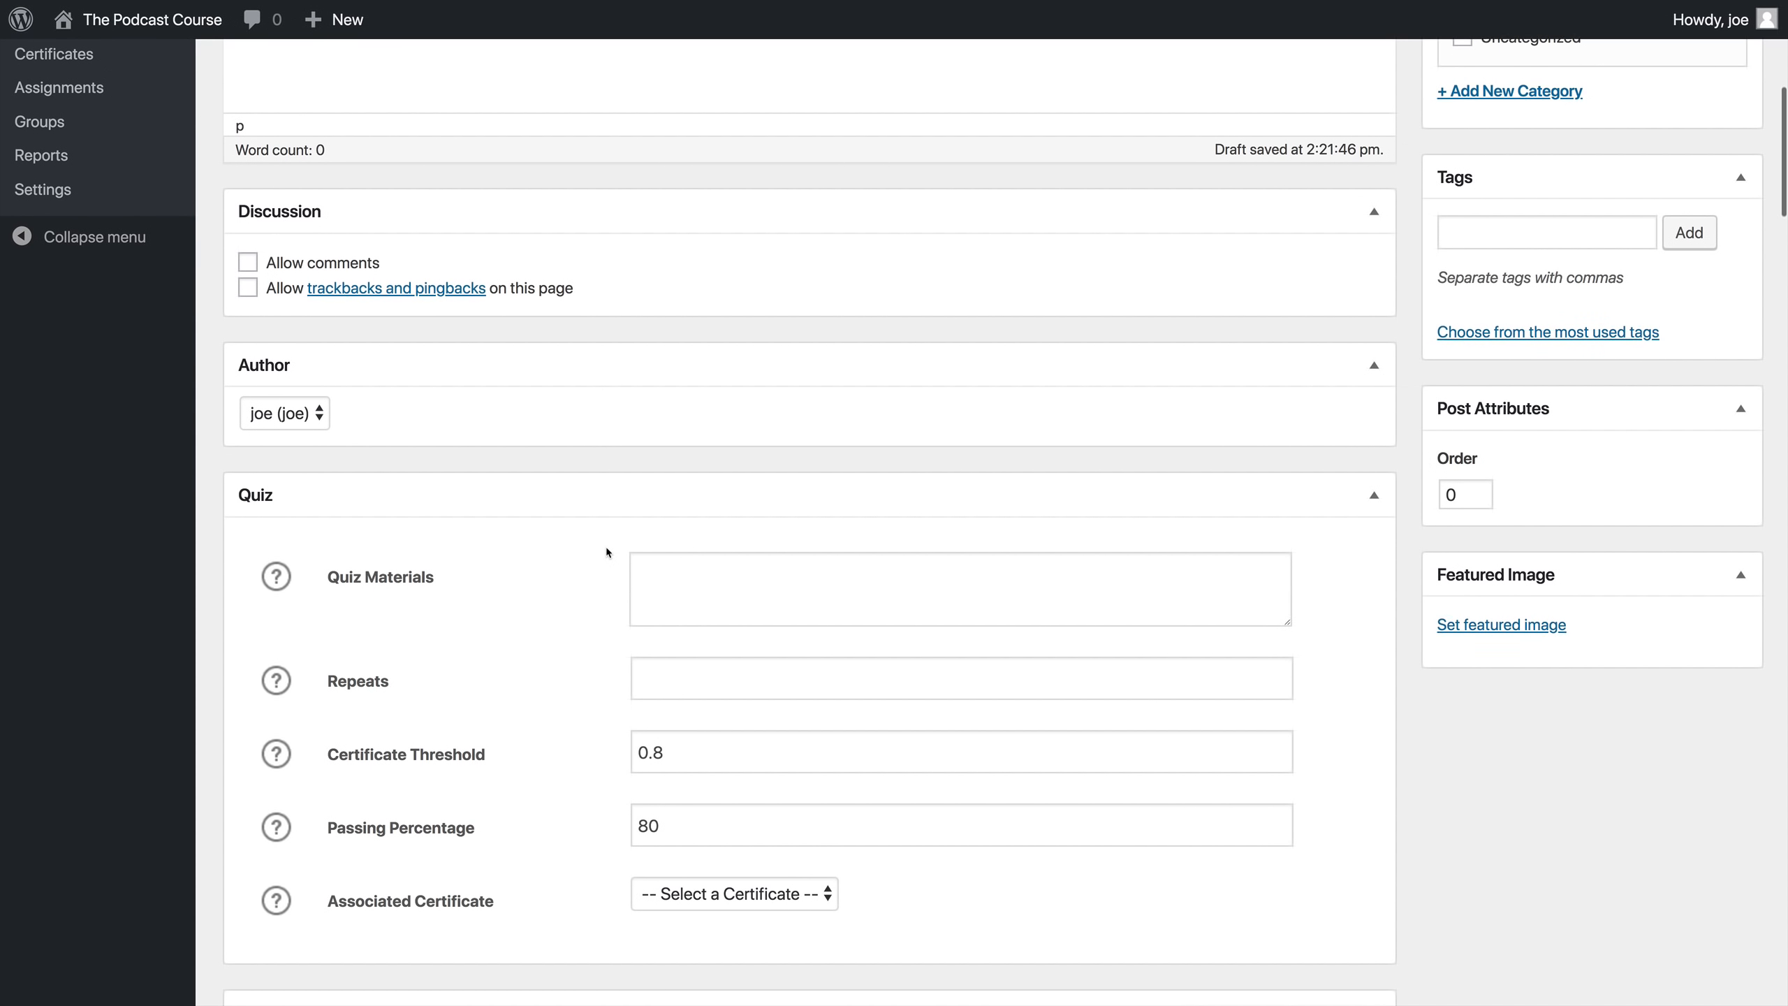
scroll(607, 551, "down", 1)
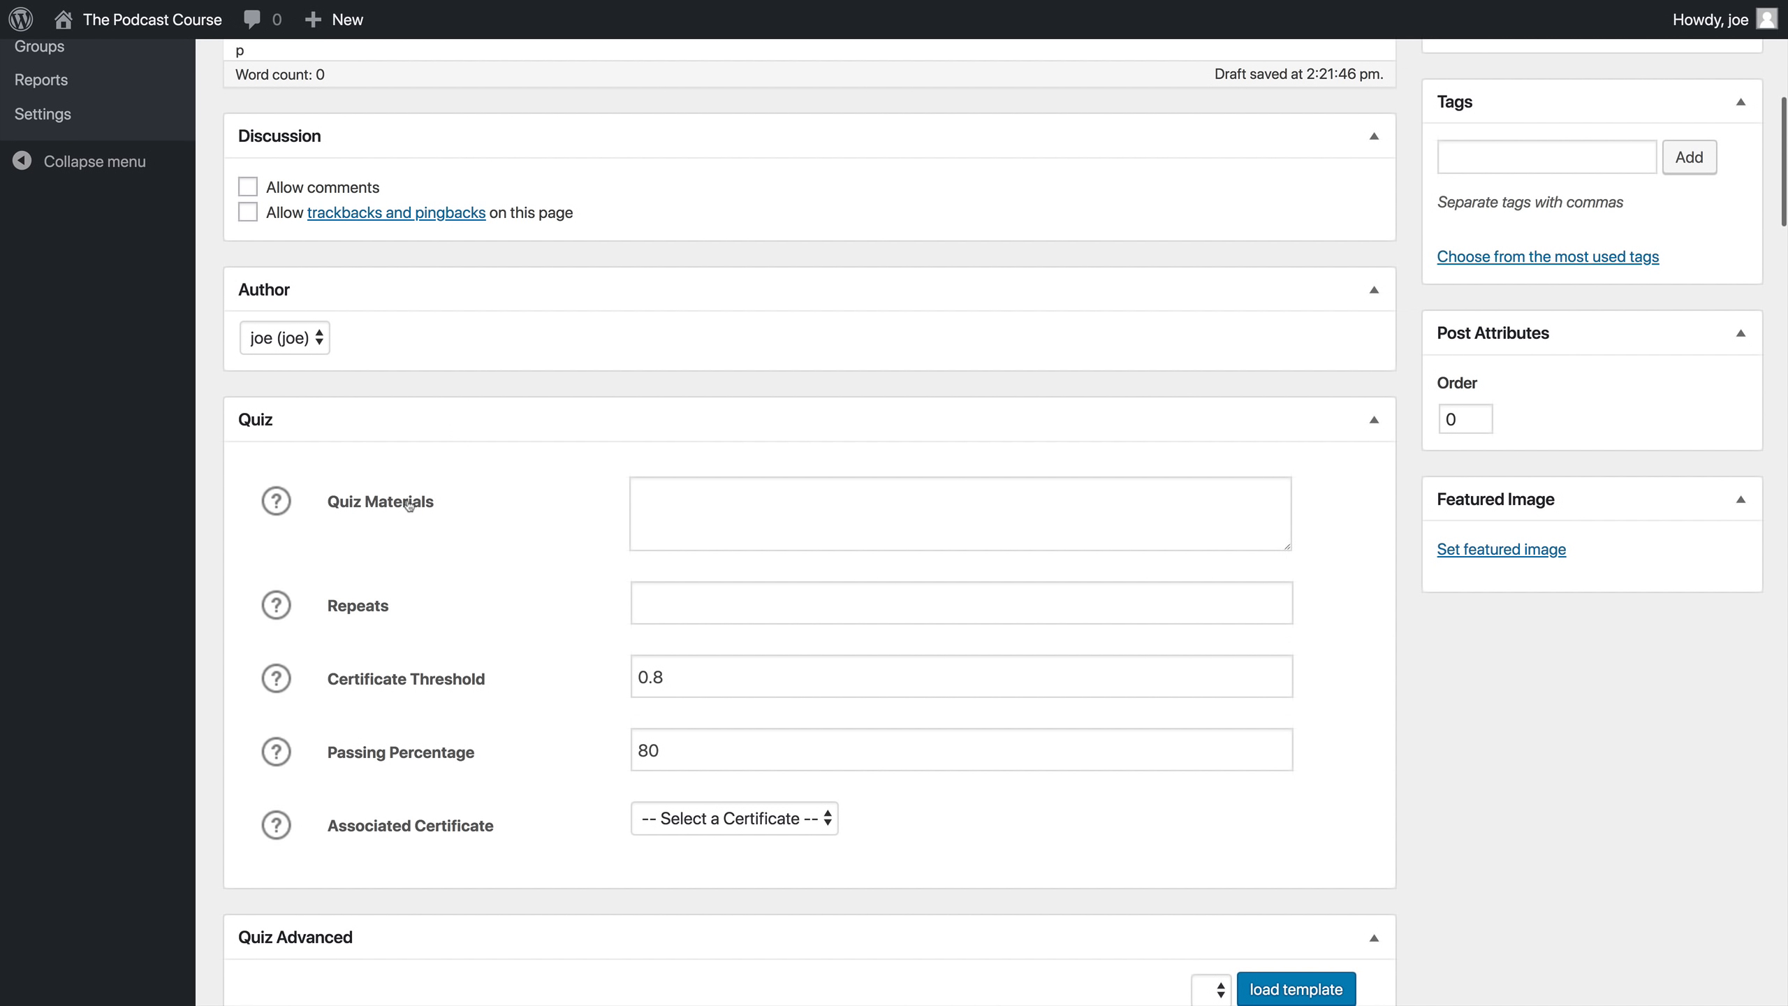
scroll(583, 567, "down", 2)
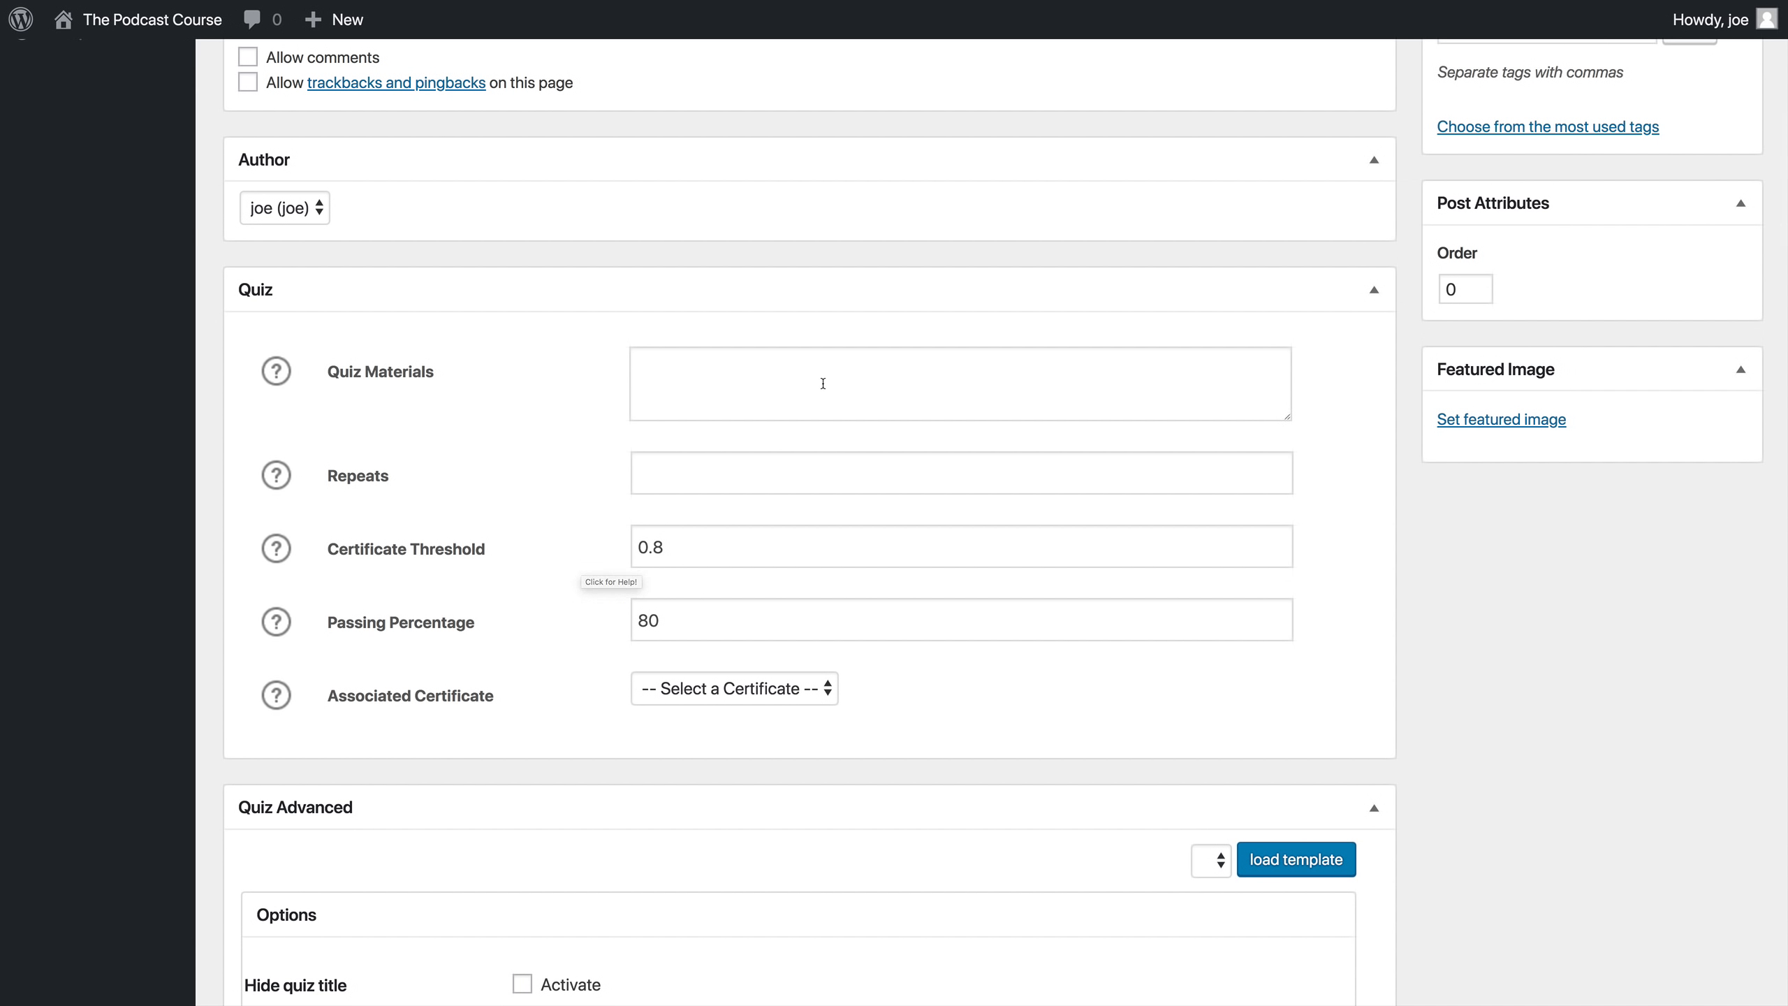
left_click(277, 476)
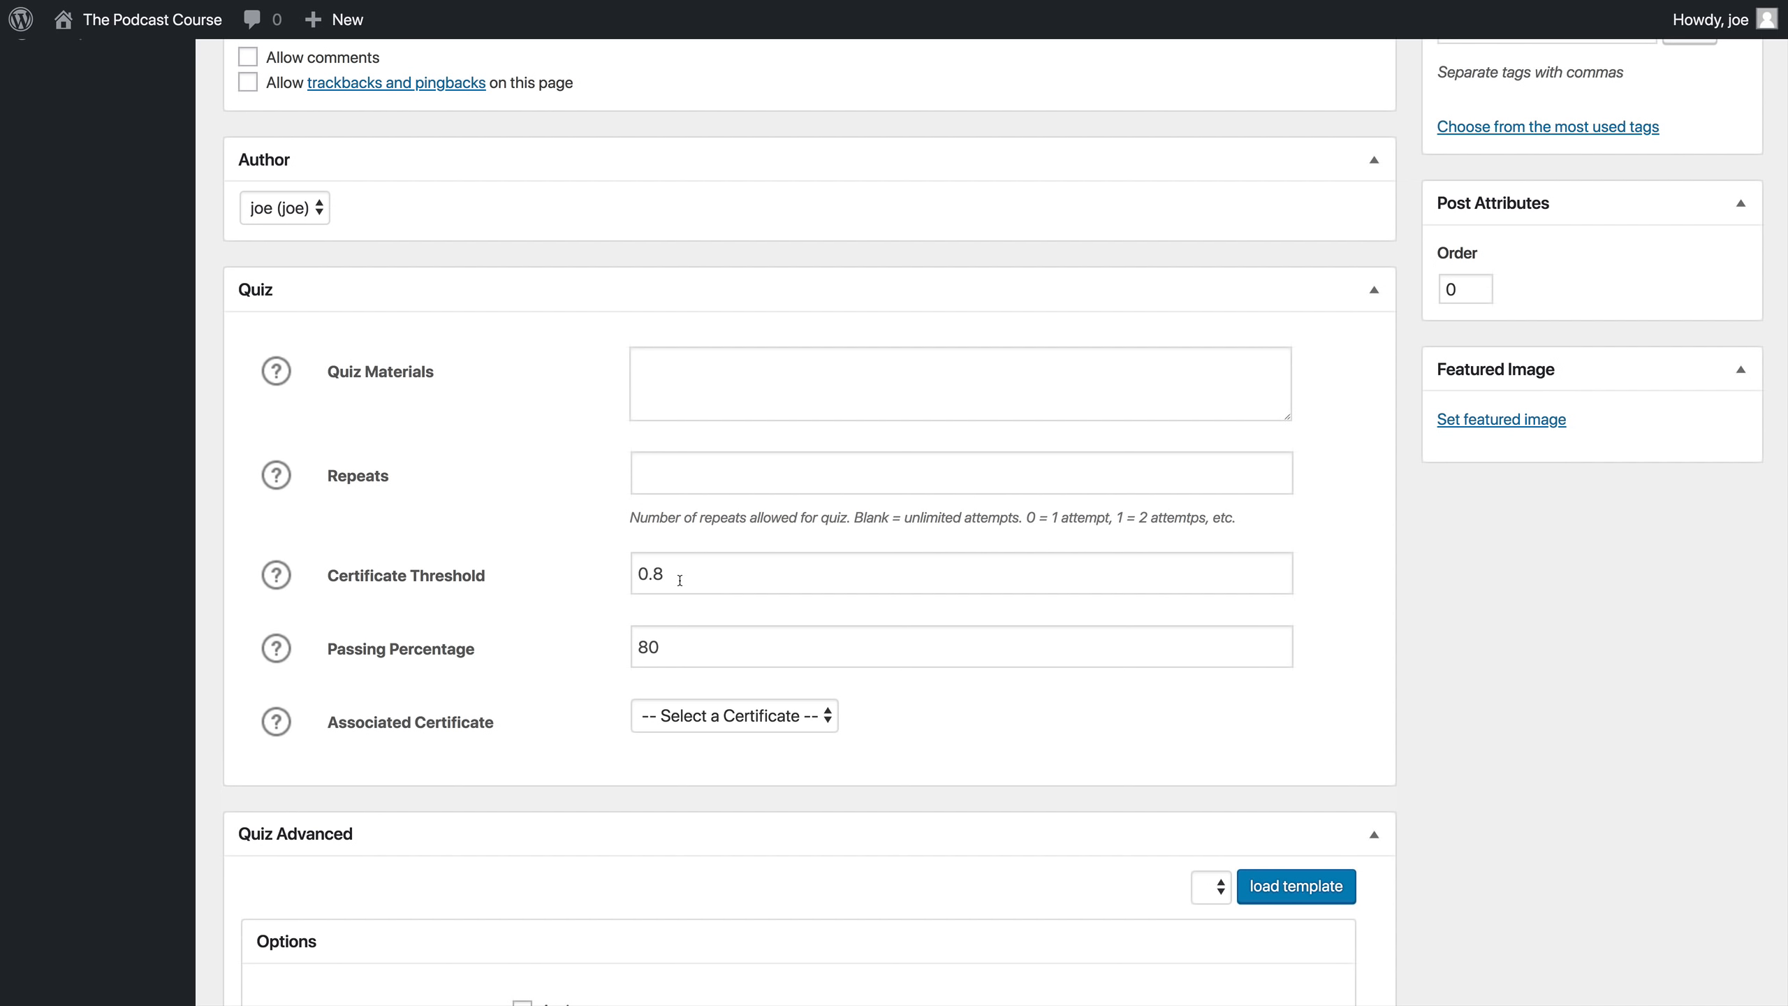
Step: Set both the Certificate Threshold and the Passing Percentage of the quiz to 0
scroll(679, 579, "down", 1)
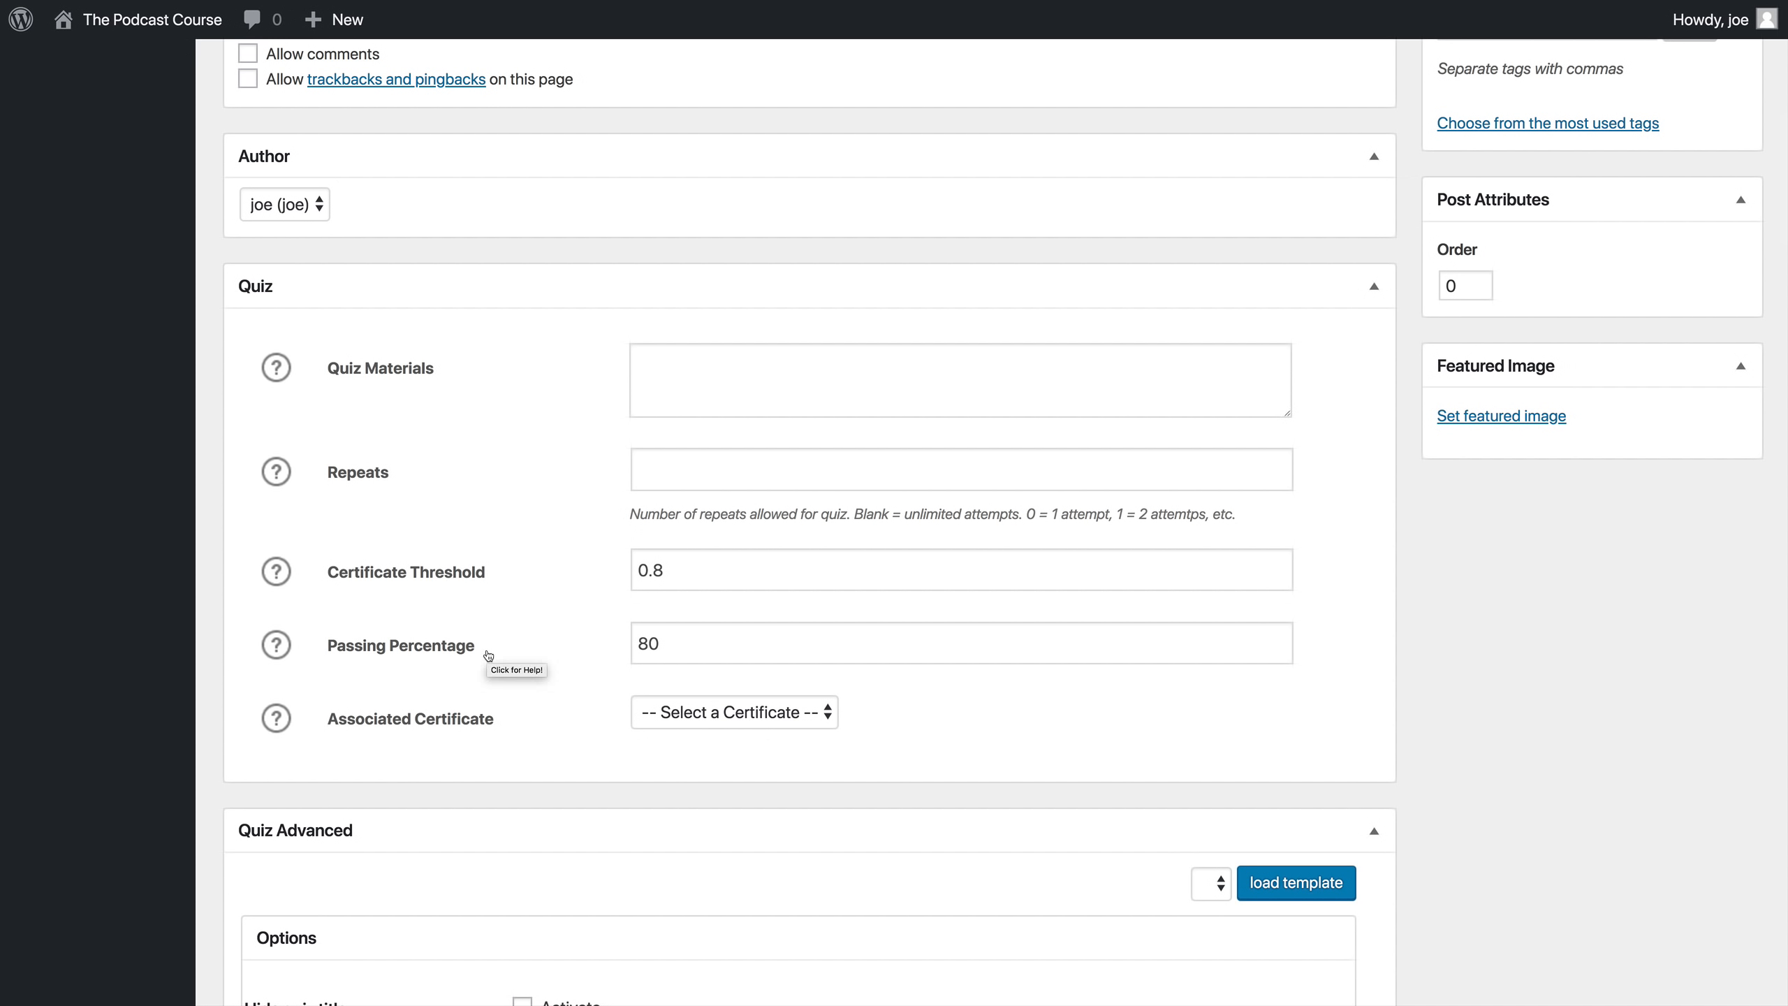
double_click(682, 565)
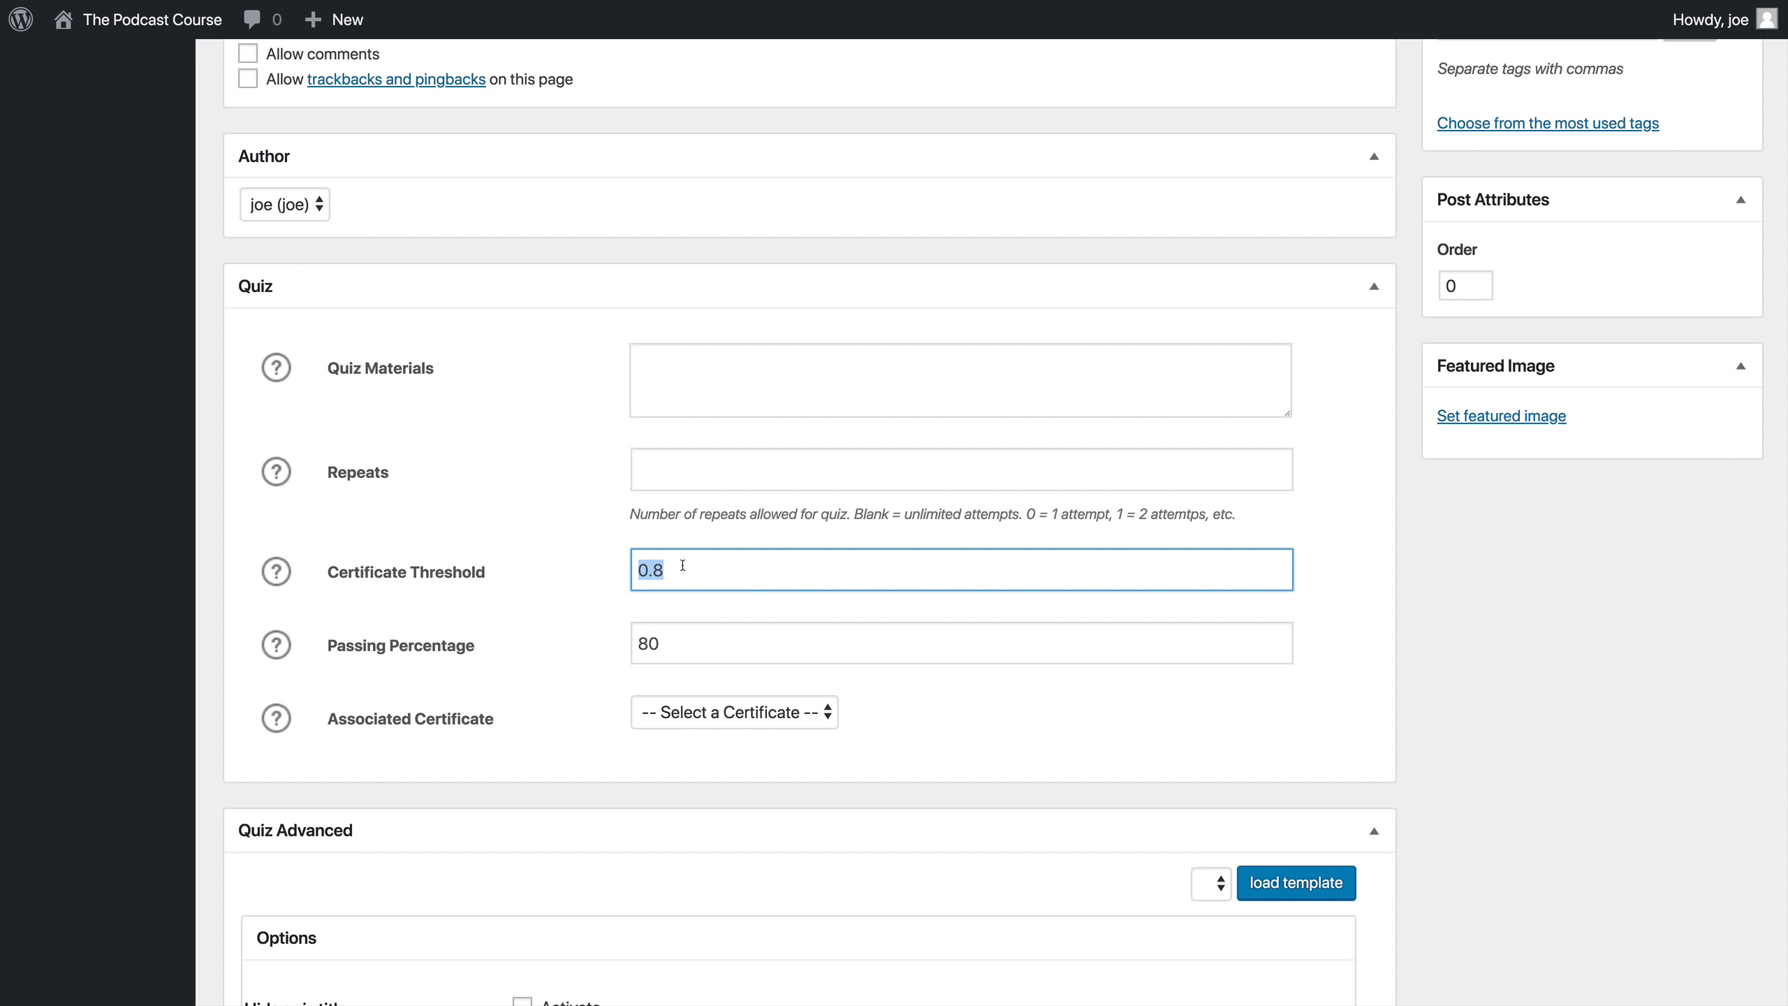
type("0")
left_click_drag(662, 642, 653, 641)
type("0")
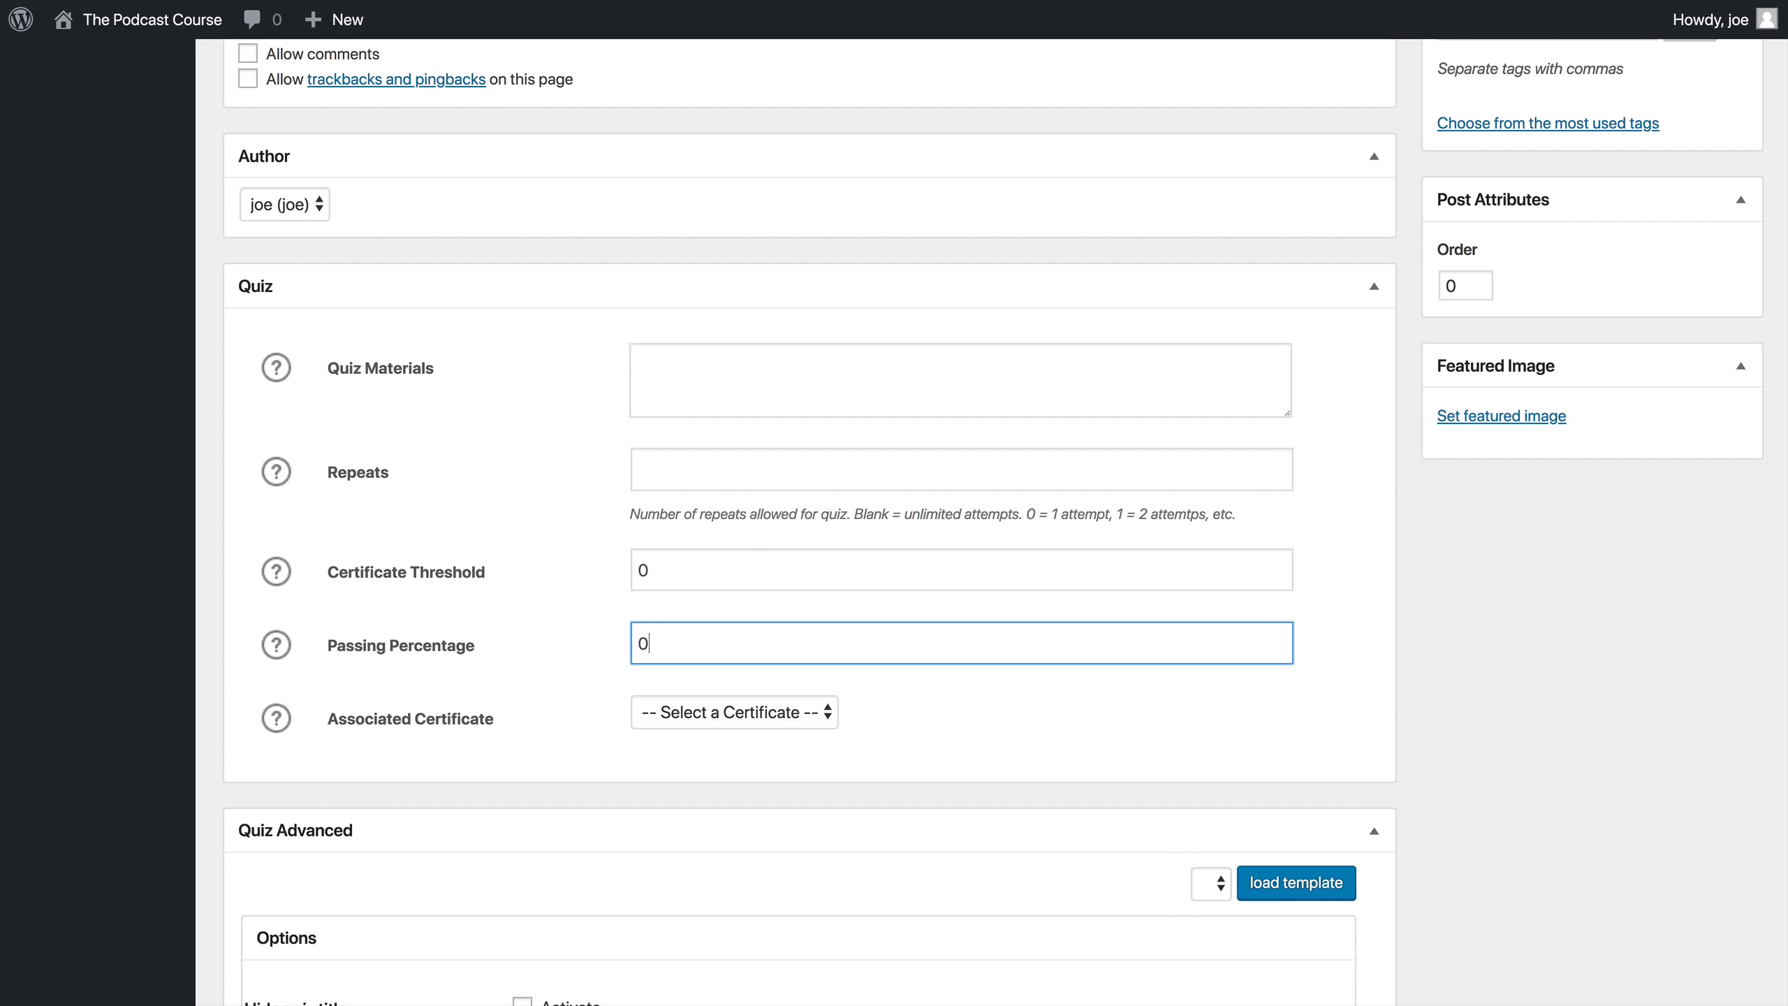
left_click(464, 530)
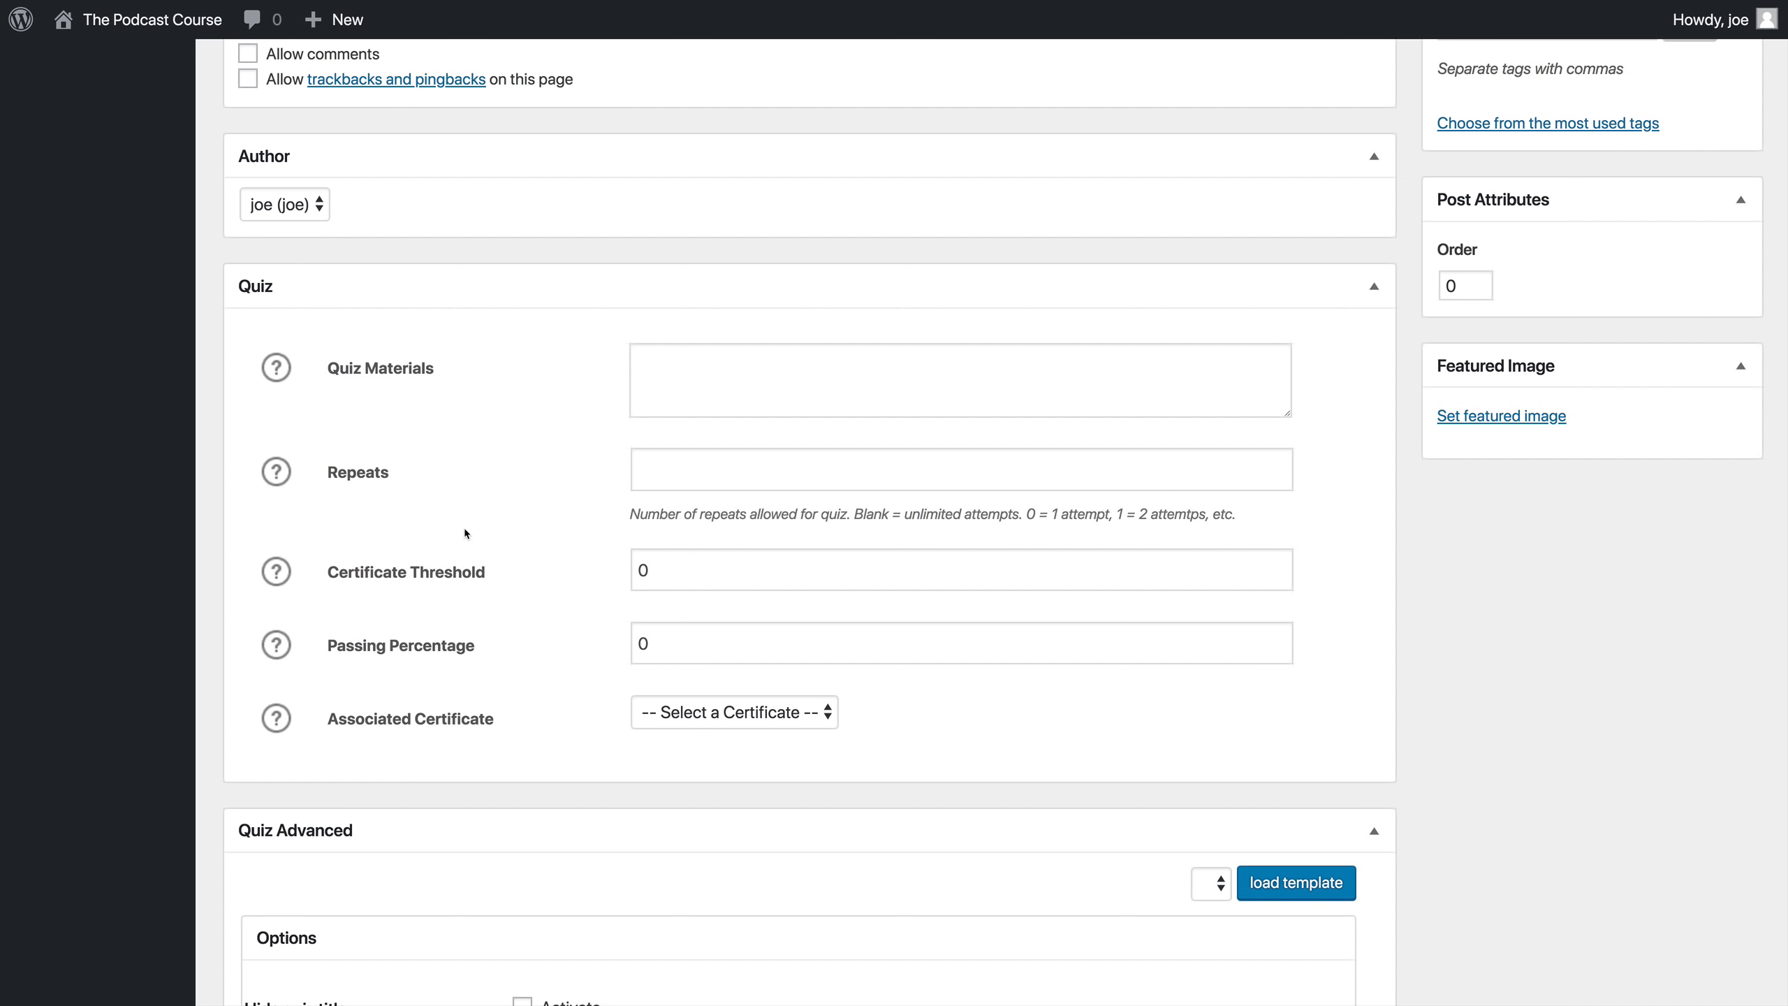
Step: Read through the Quiz Advanced options, from hiding the quiz title, time limit and statistics to e-mail notifications, Autostart and registered-user access
scroll(464, 529, "down", 6)
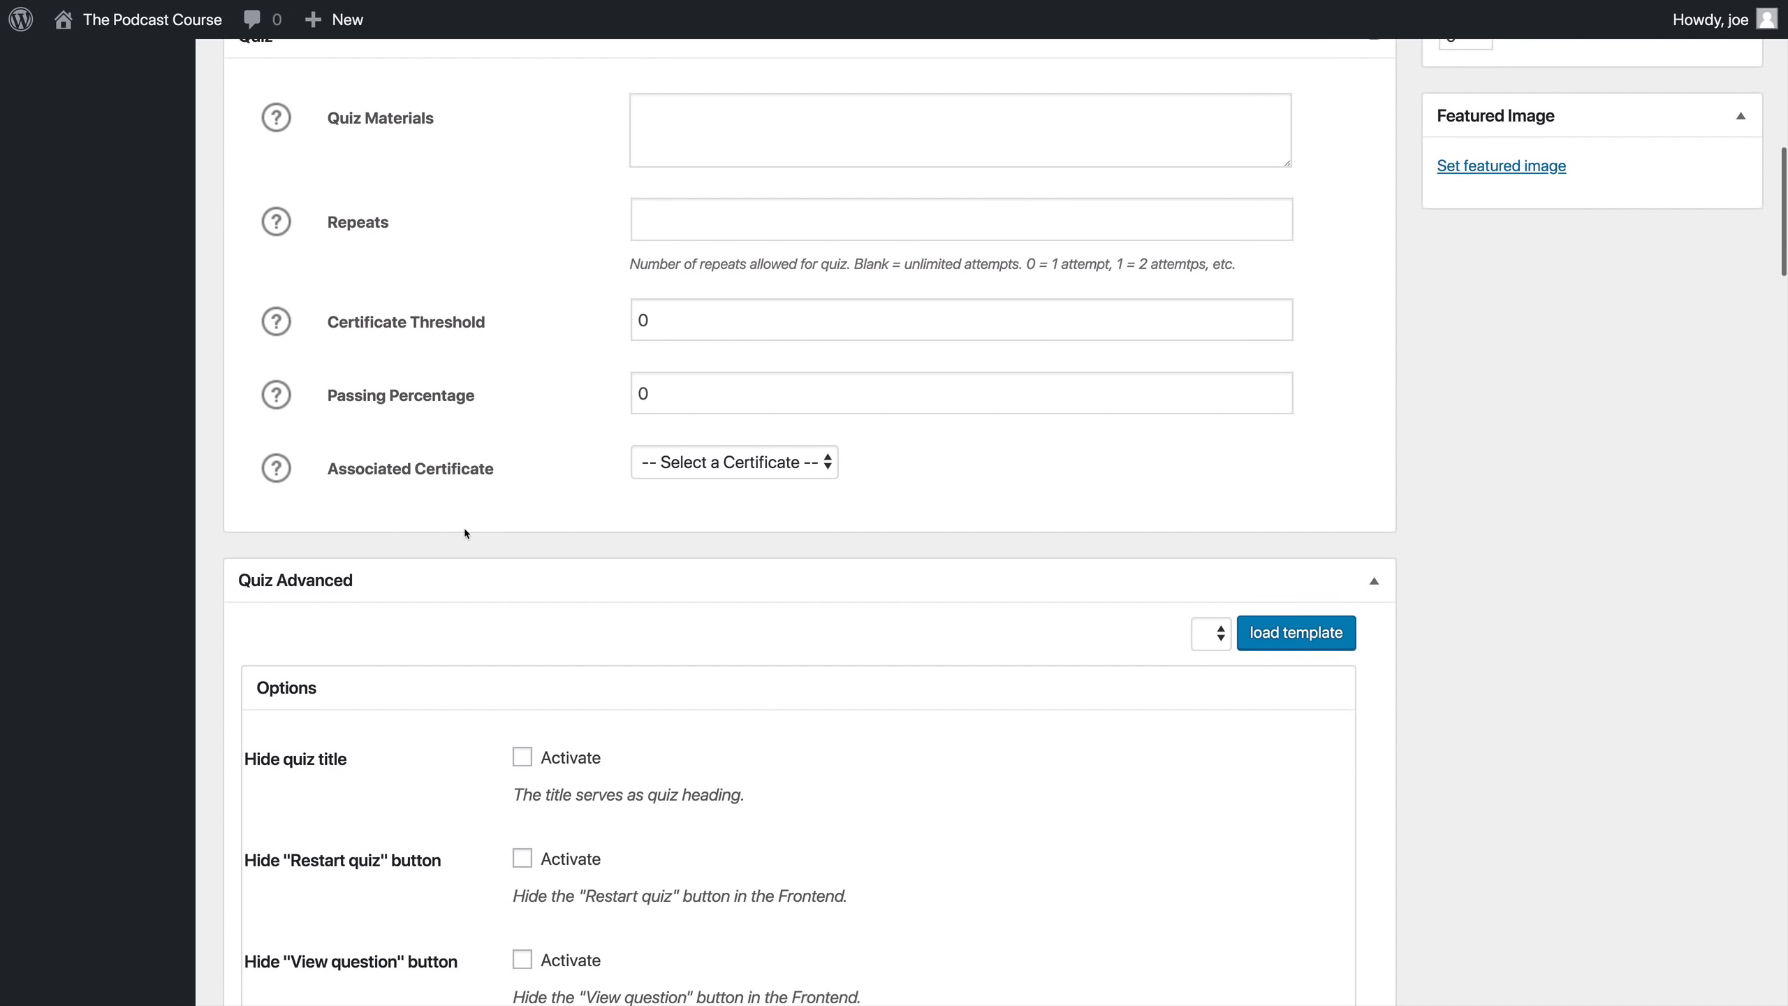
scroll(464, 533, "down", 2)
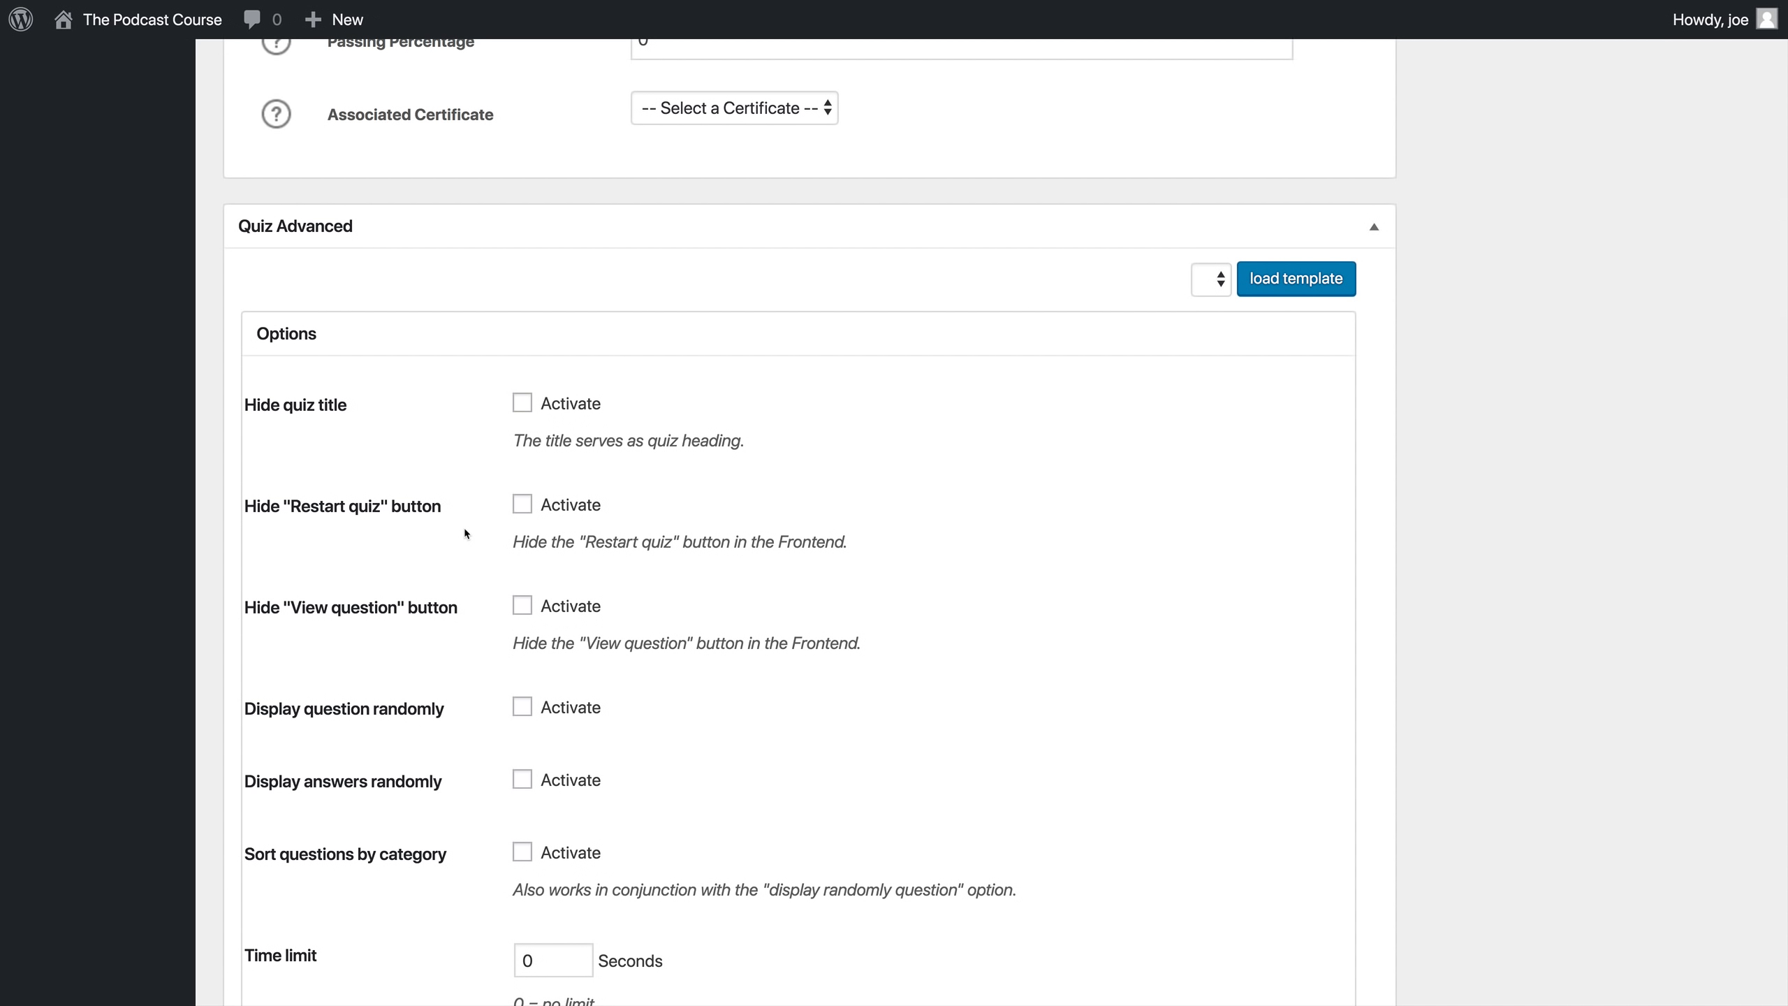
scroll(464, 533, "down", 2)
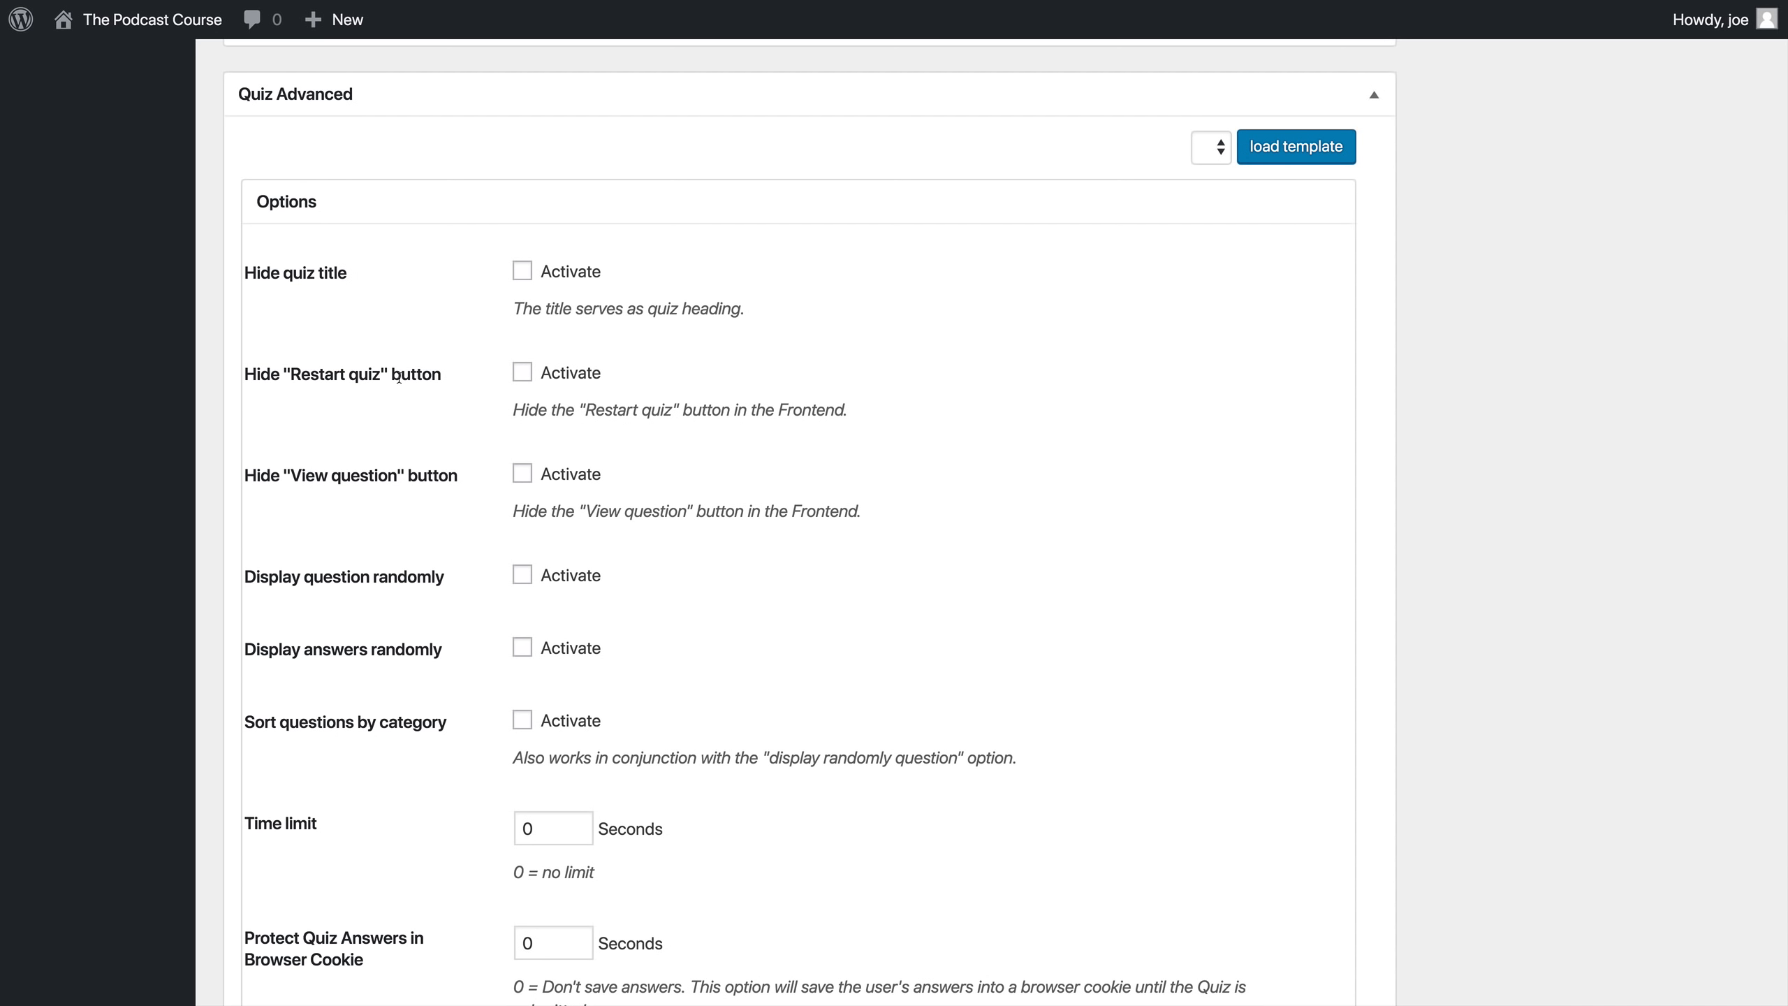
scroll(398, 377, "down", 1)
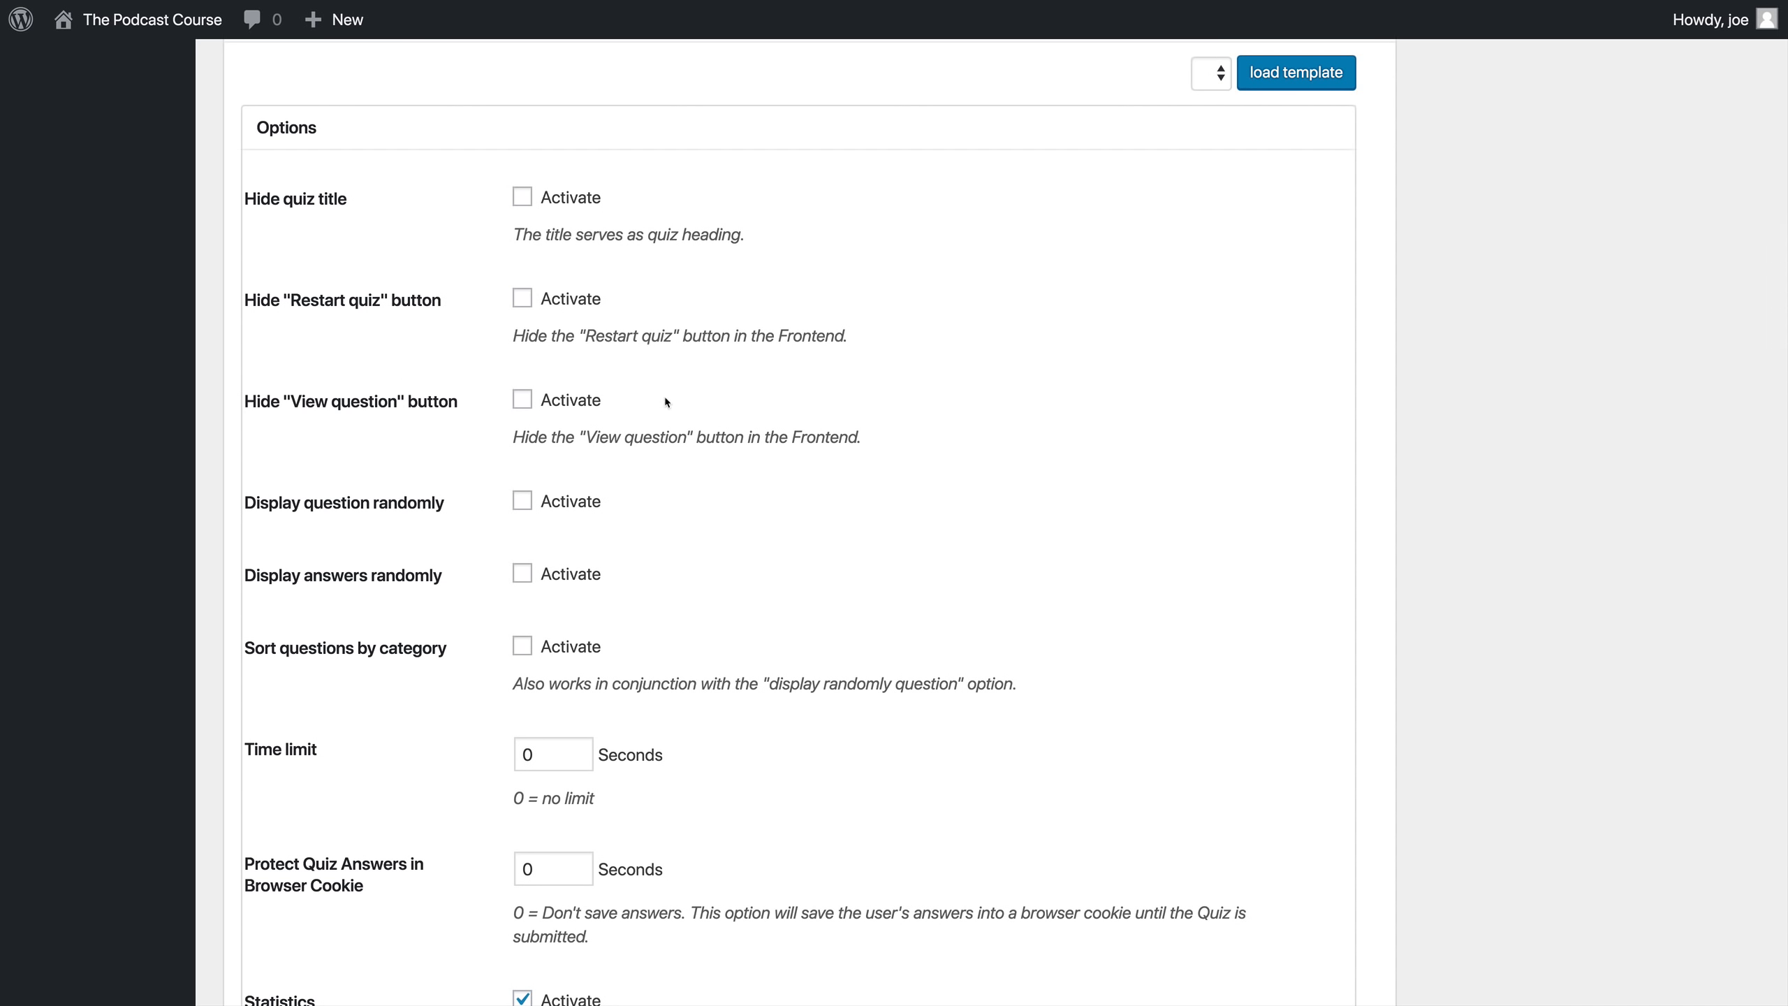
scroll(665, 399, "down", 1)
scroll(665, 399, "down", 1)
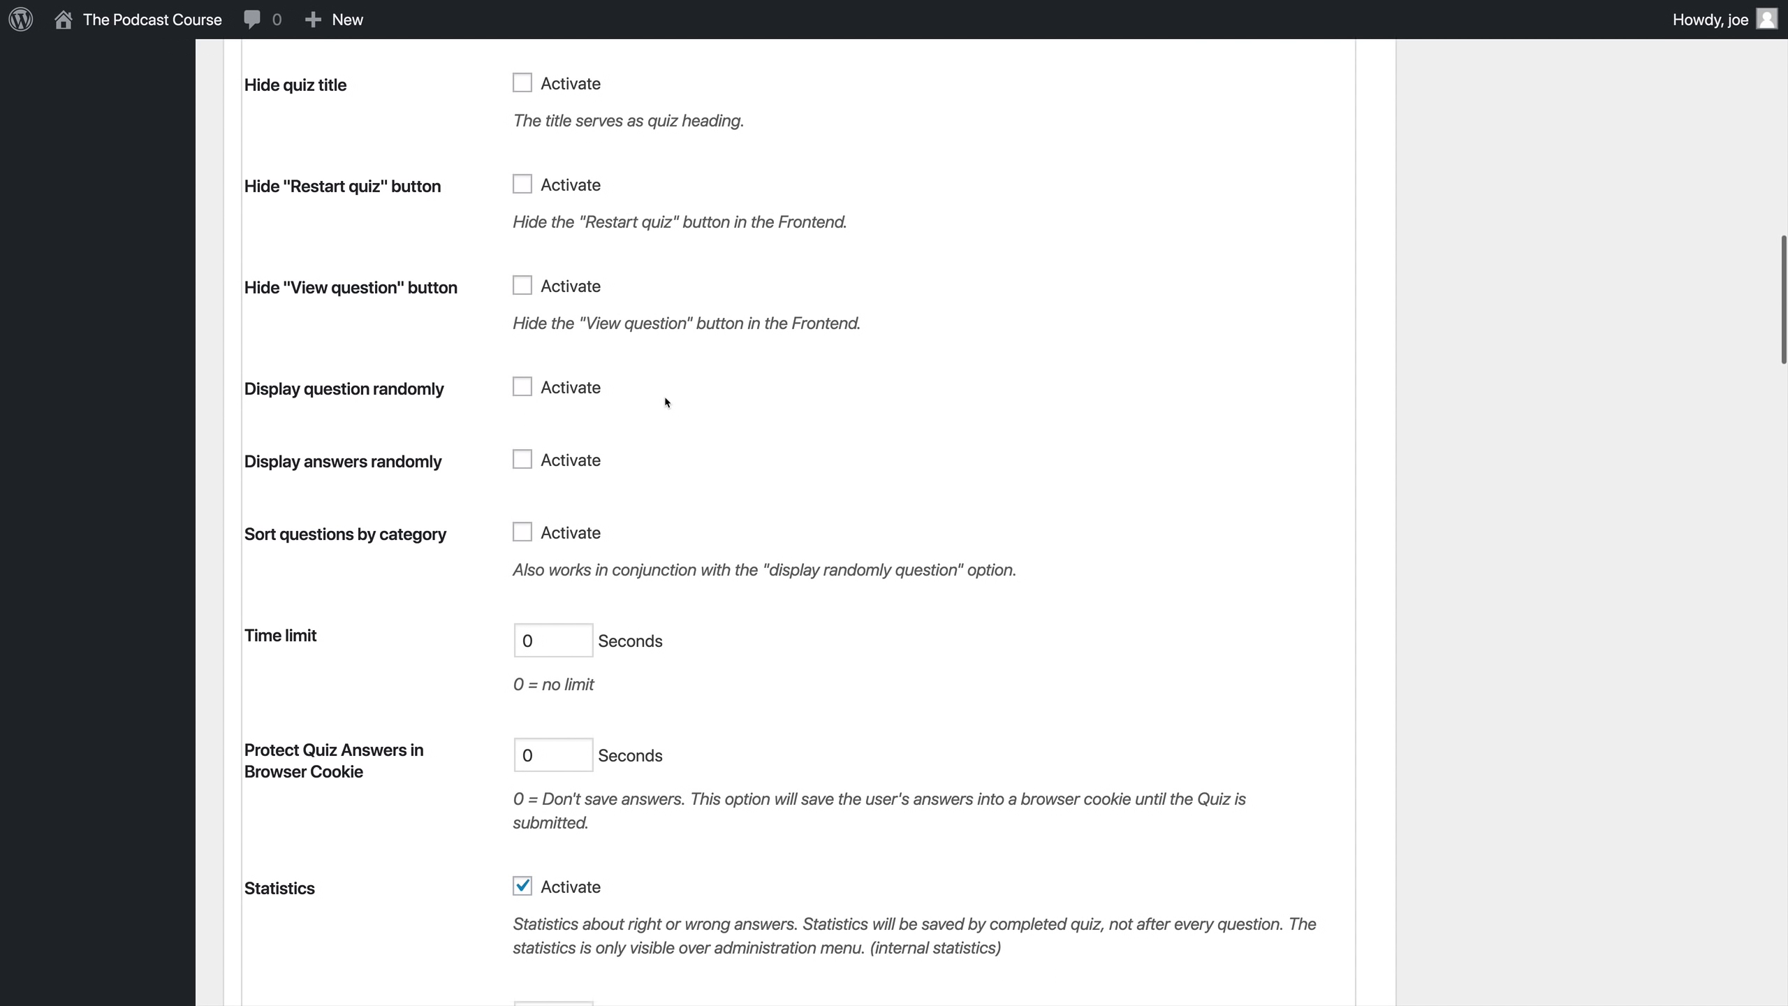
scroll(665, 400, "down", 1)
scroll(665, 402, "down", 3)
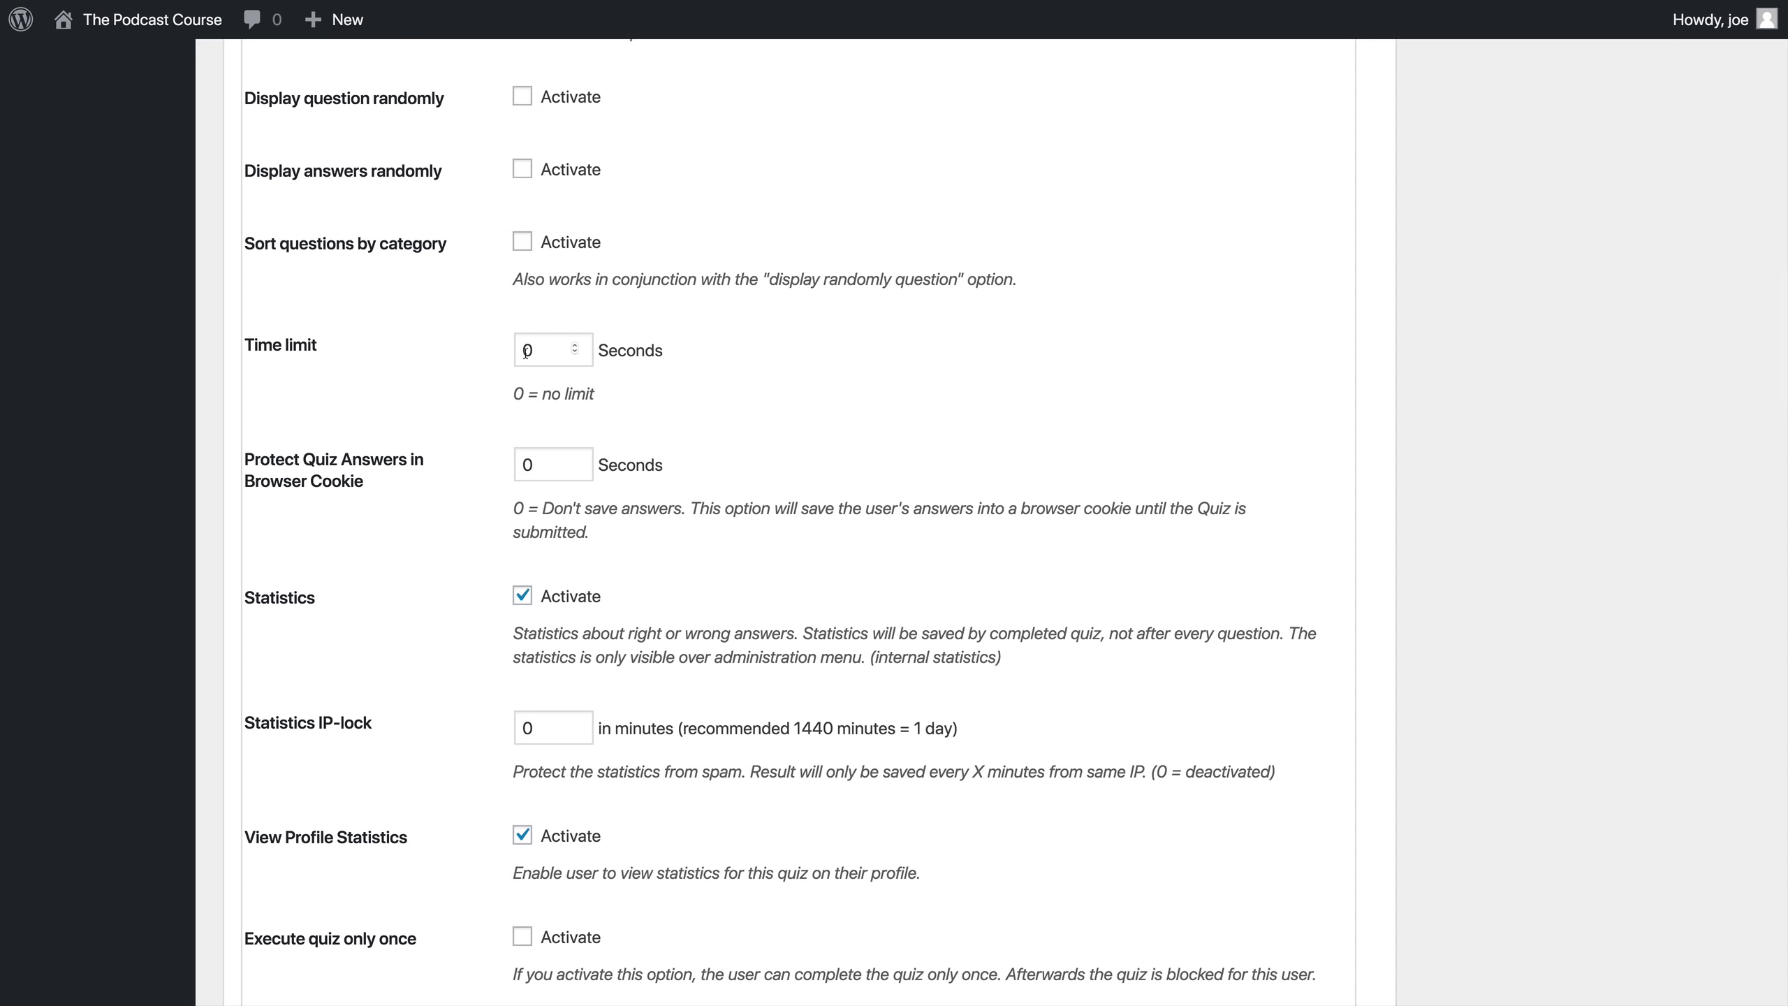
scroll(676, 408, "down", 2)
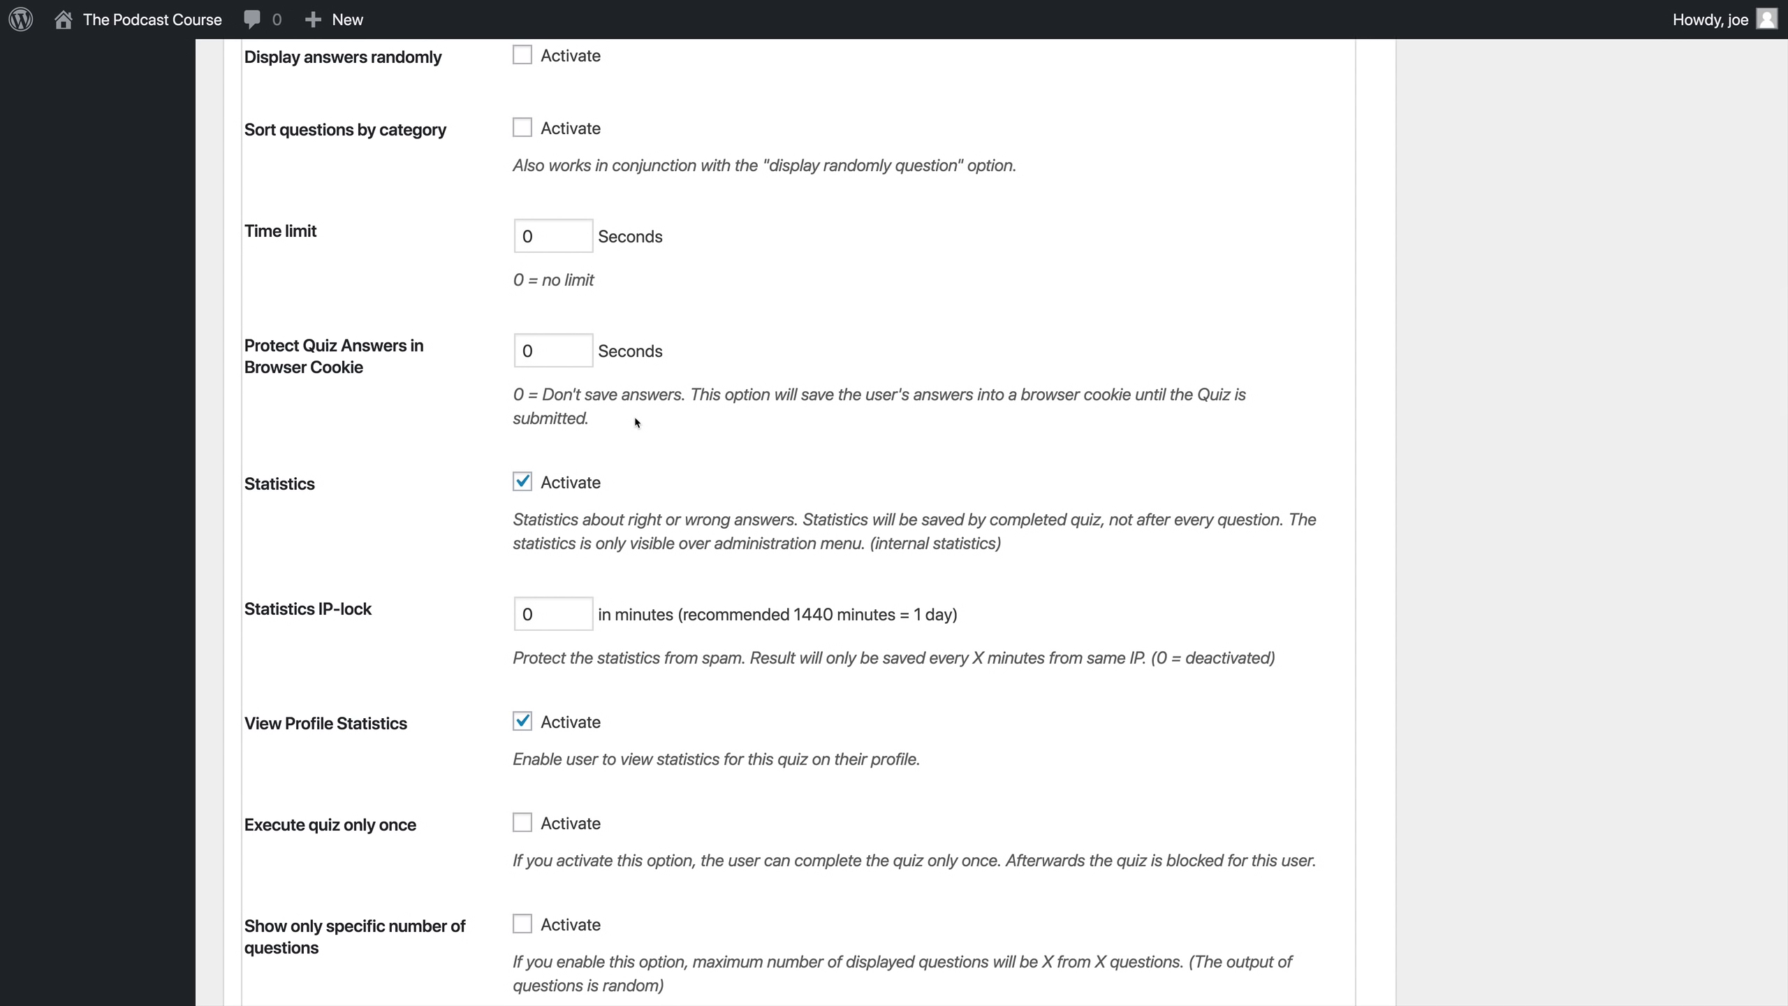
scroll(696, 568, "down", 3)
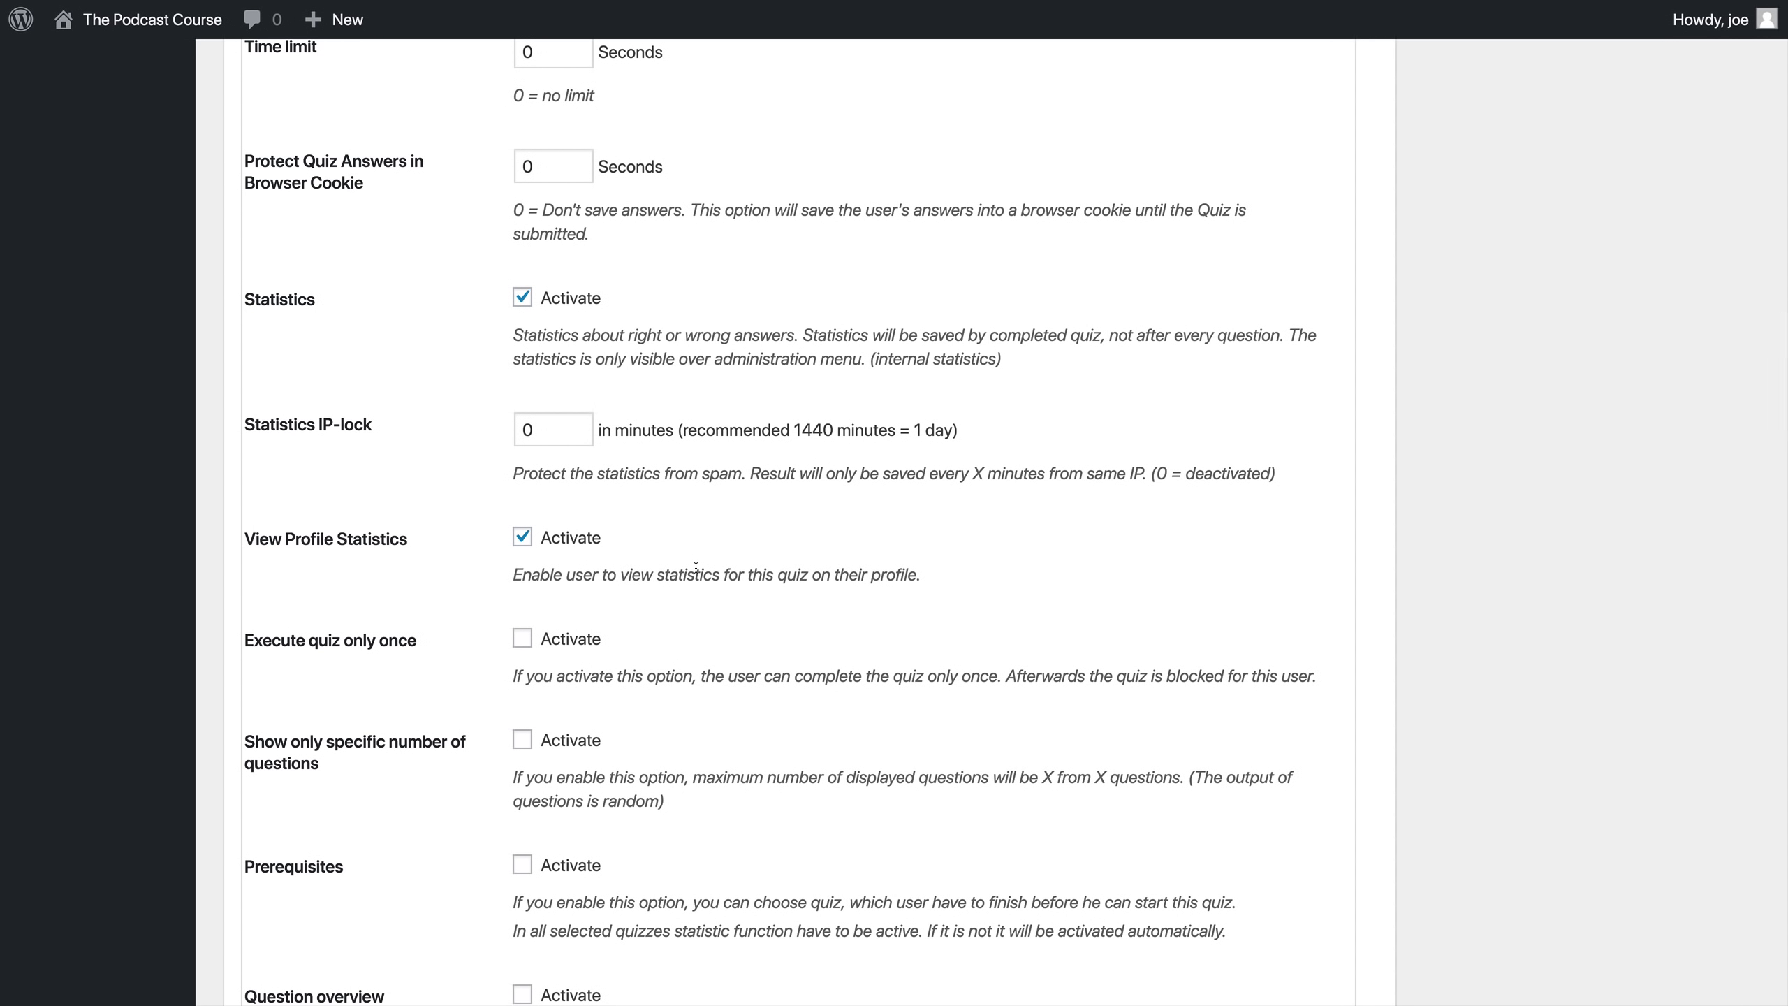
scroll(695, 568, "down", 3)
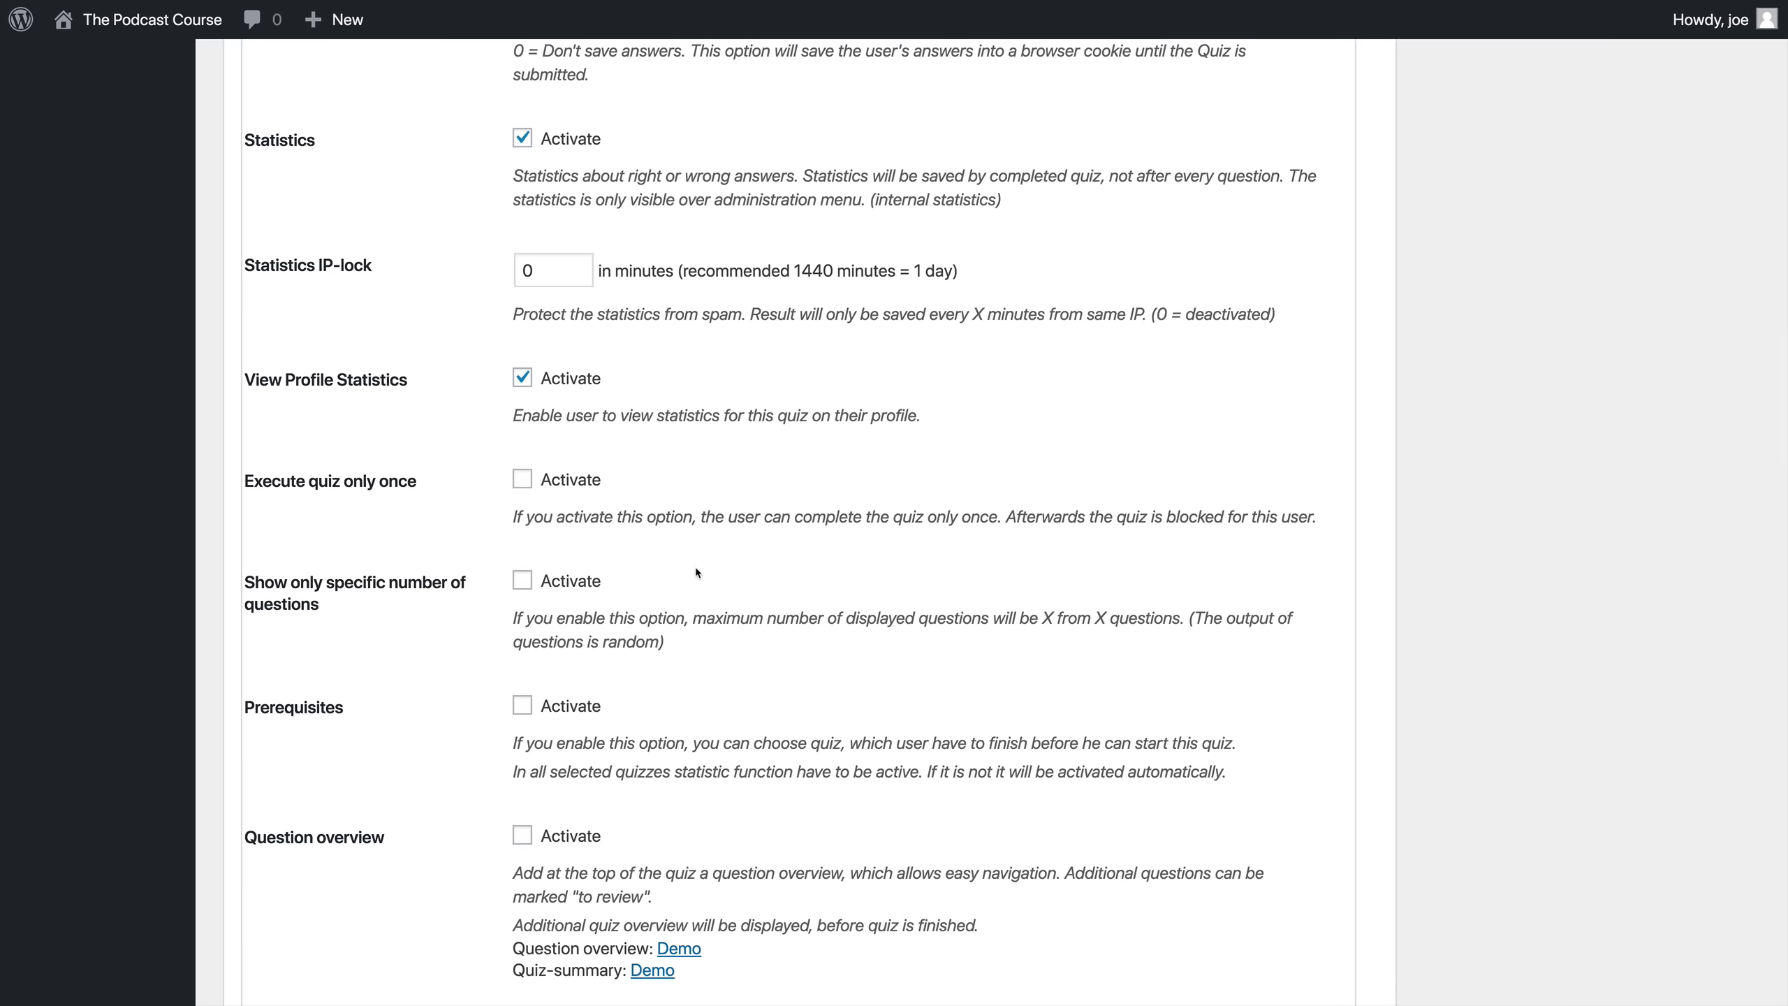
scroll(696, 568, "down", 2)
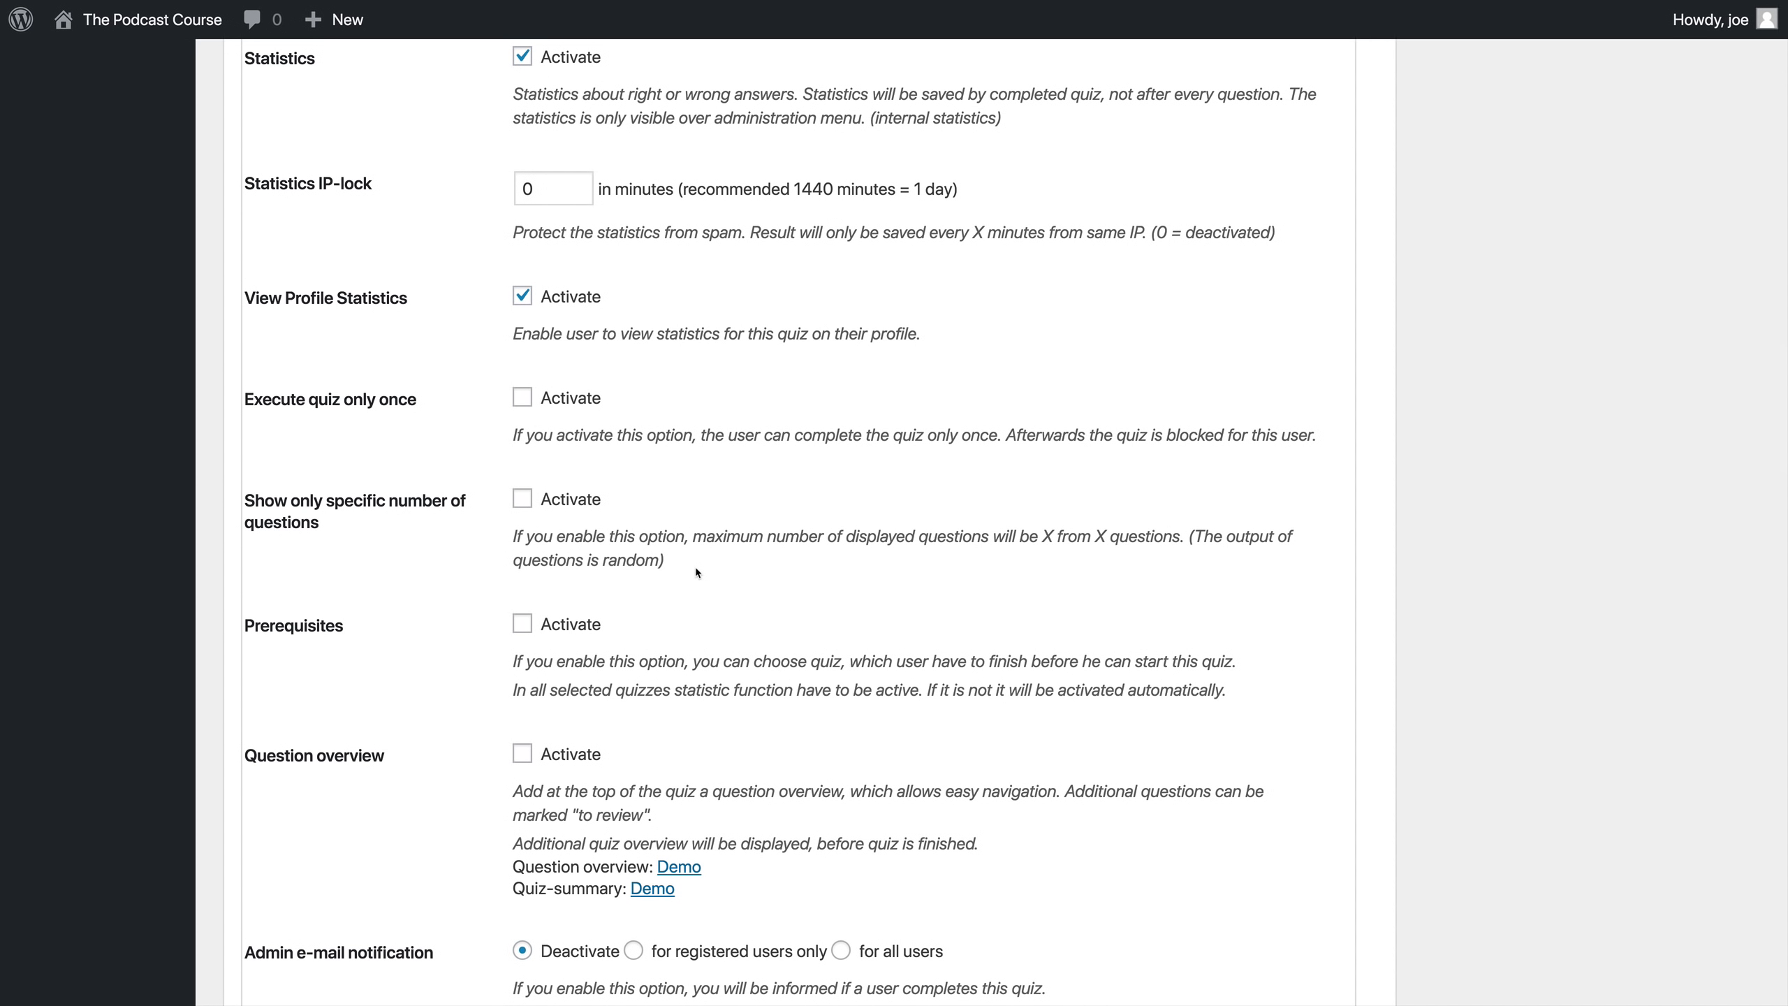
scroll(696, 573, "down", 3)
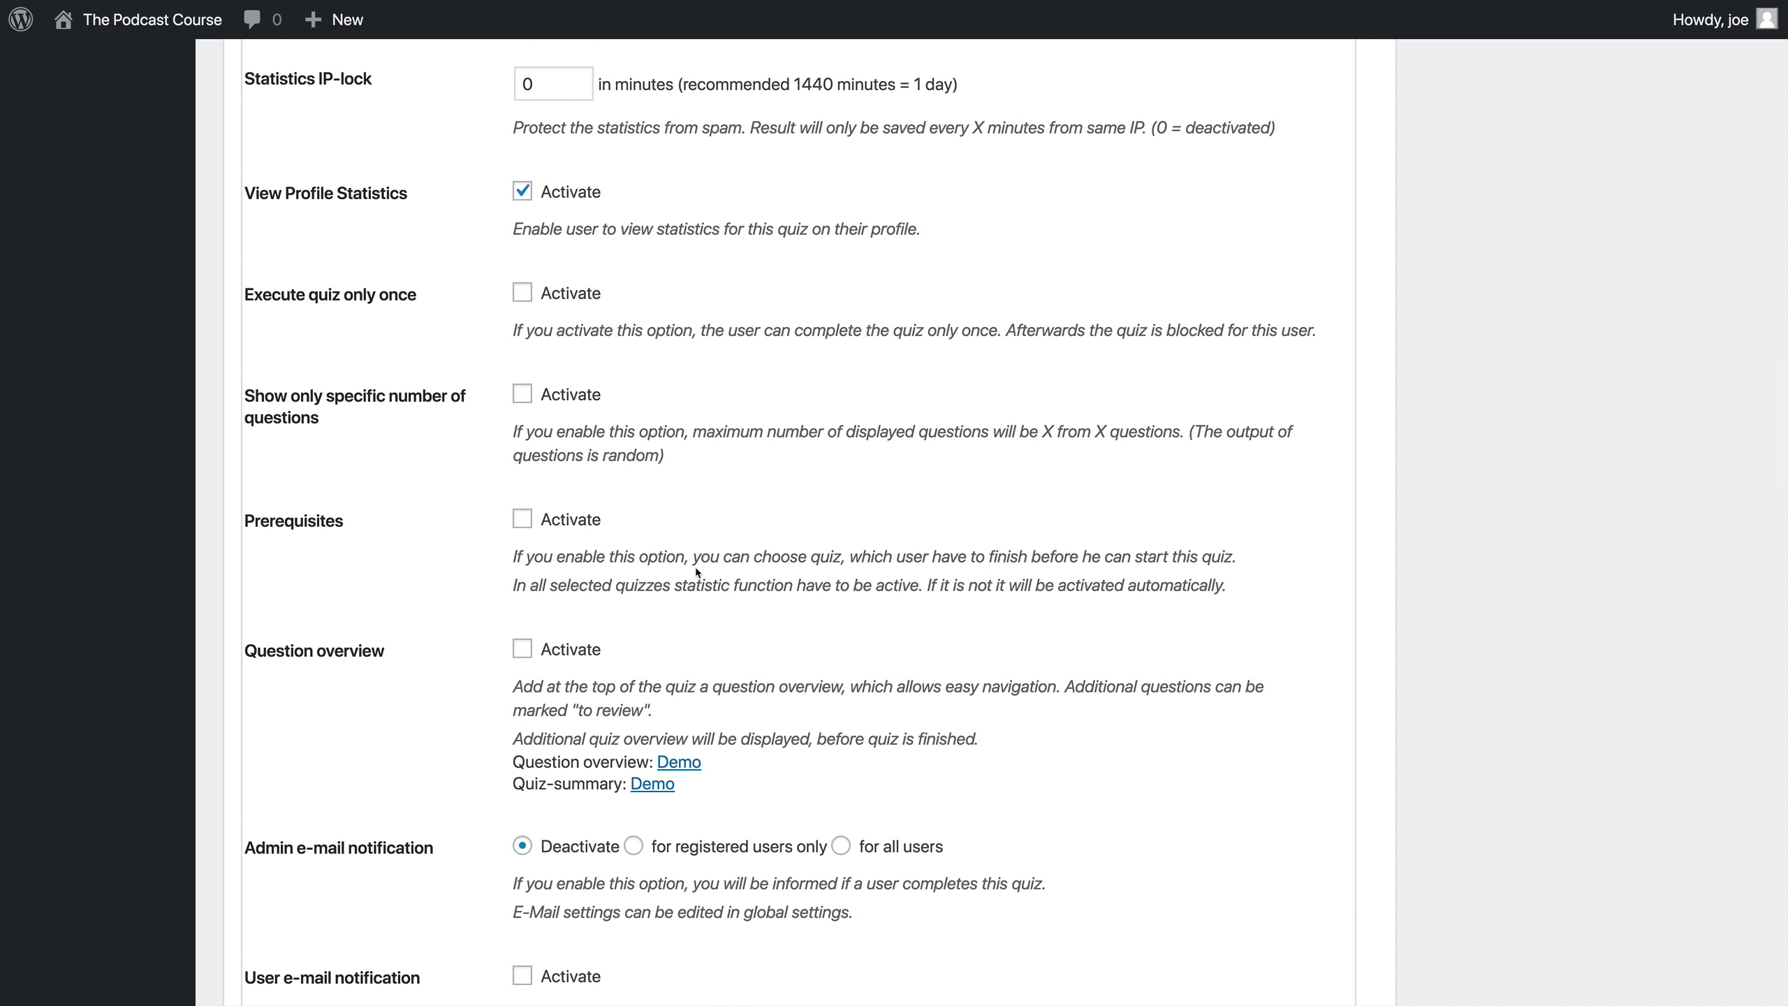
scroll(696, 568, "down", 10)
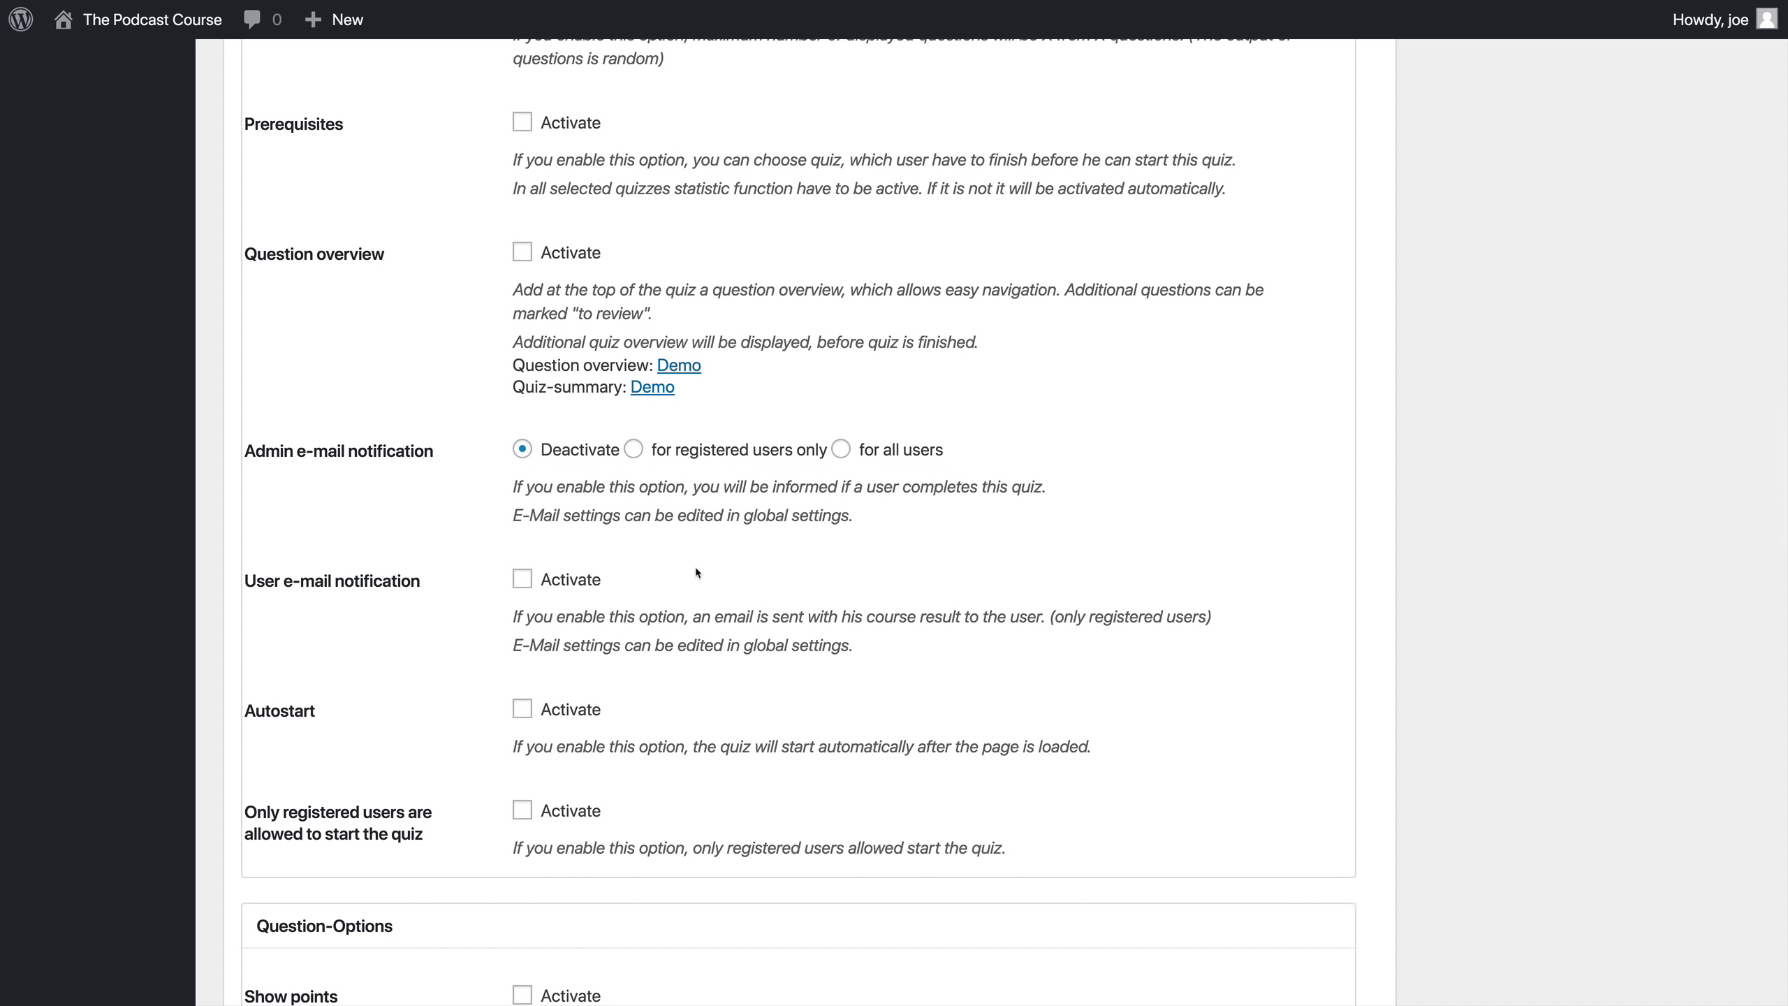
scroll(696, 573, "down", 6)
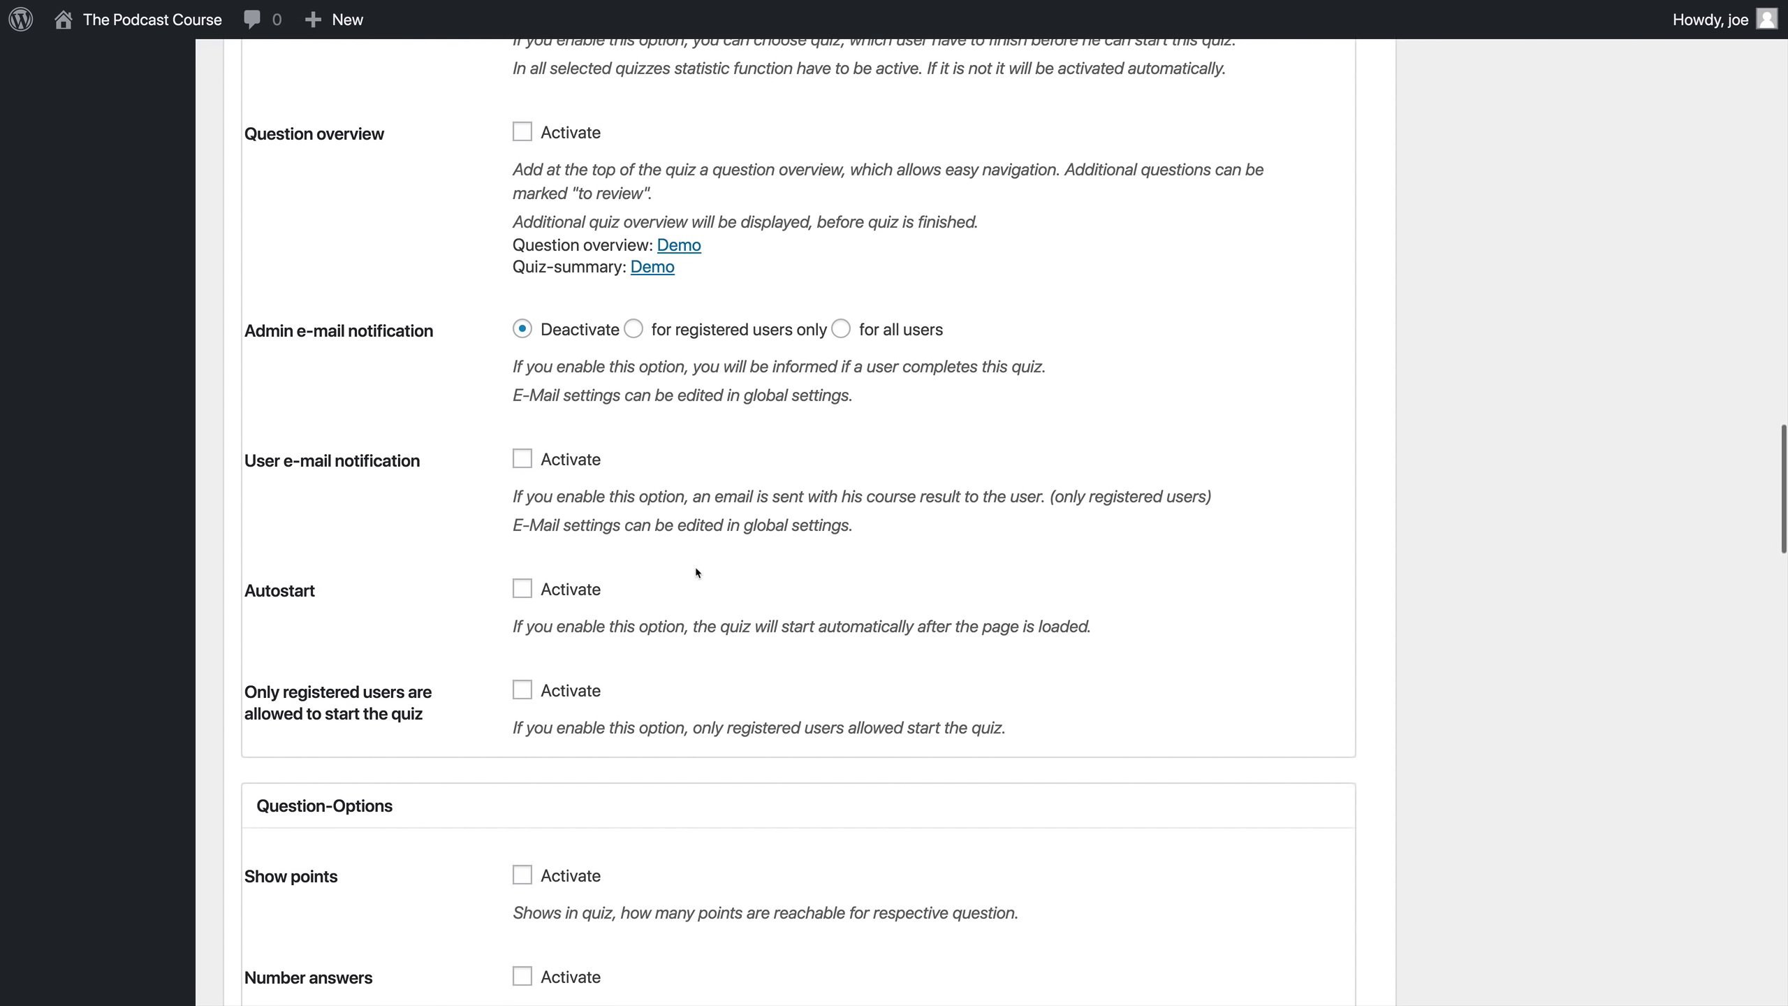
Step: Examine the Question-Options and Result-Options, from Show points and answer messages to average points, category score and the hide-display settings
scroll(630, 620, "down", 3)
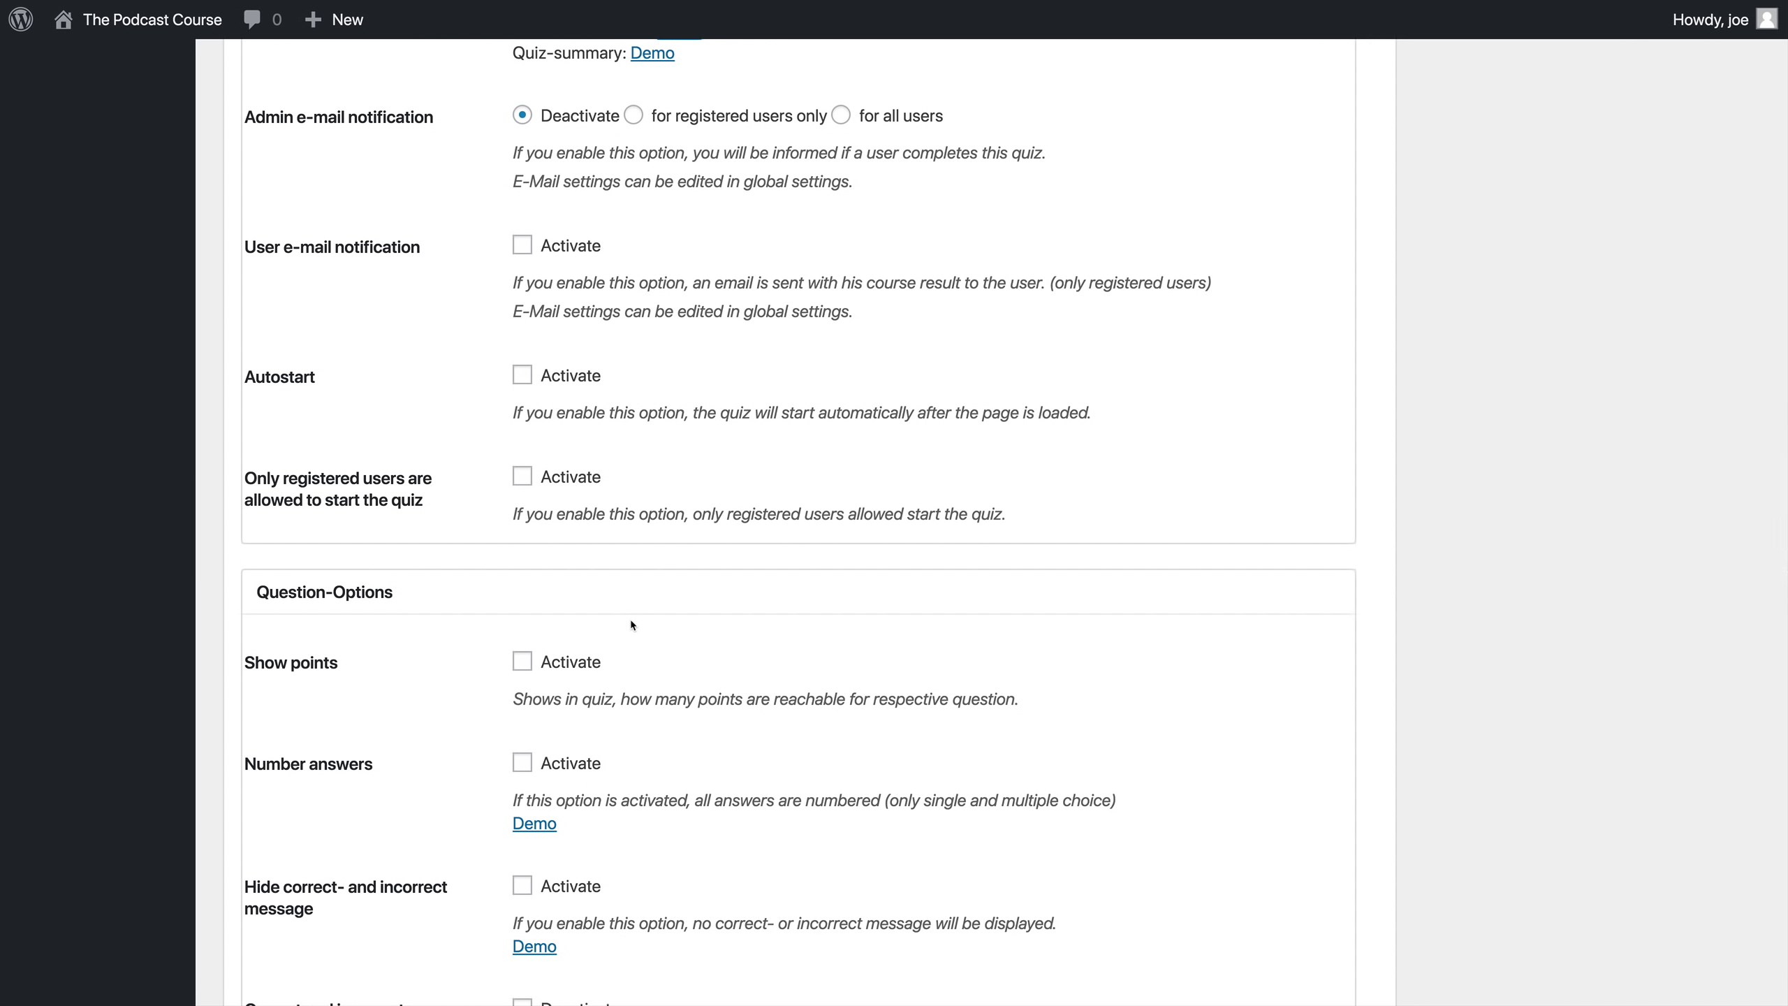
scroll(630, 619, "down", 8)
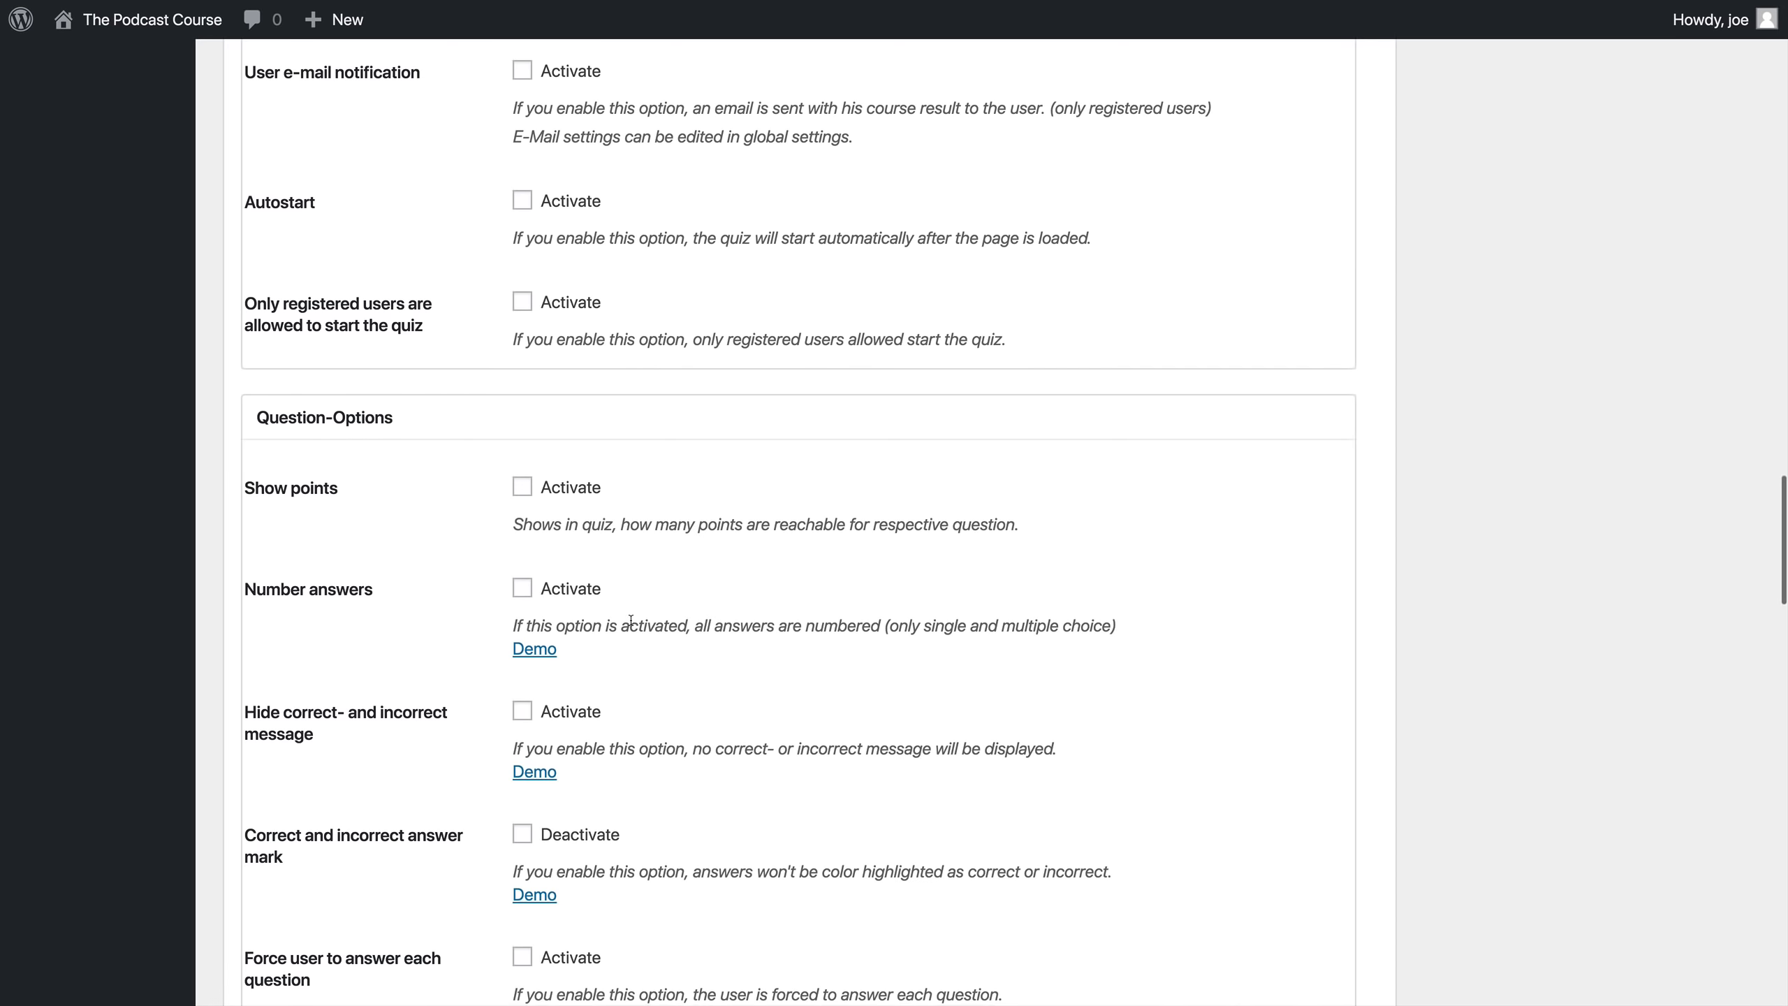
scroll(630, 619, "down", 2)
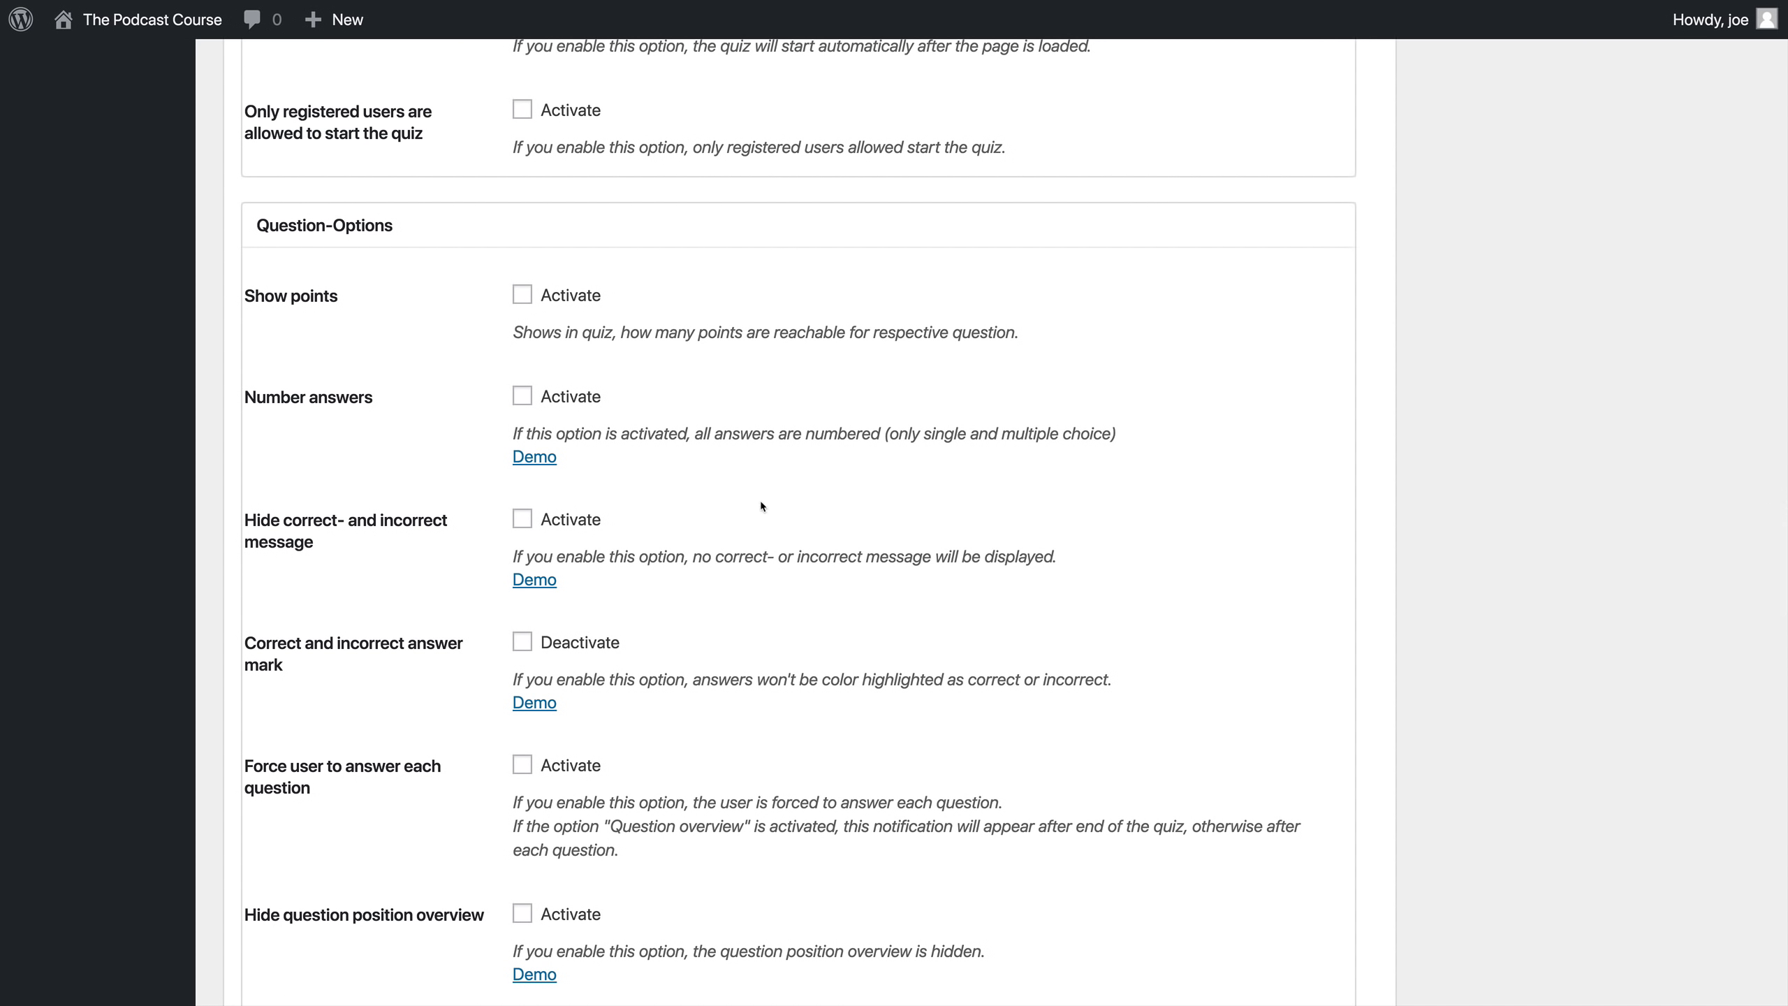
scroll(761, 502, "down", 2)
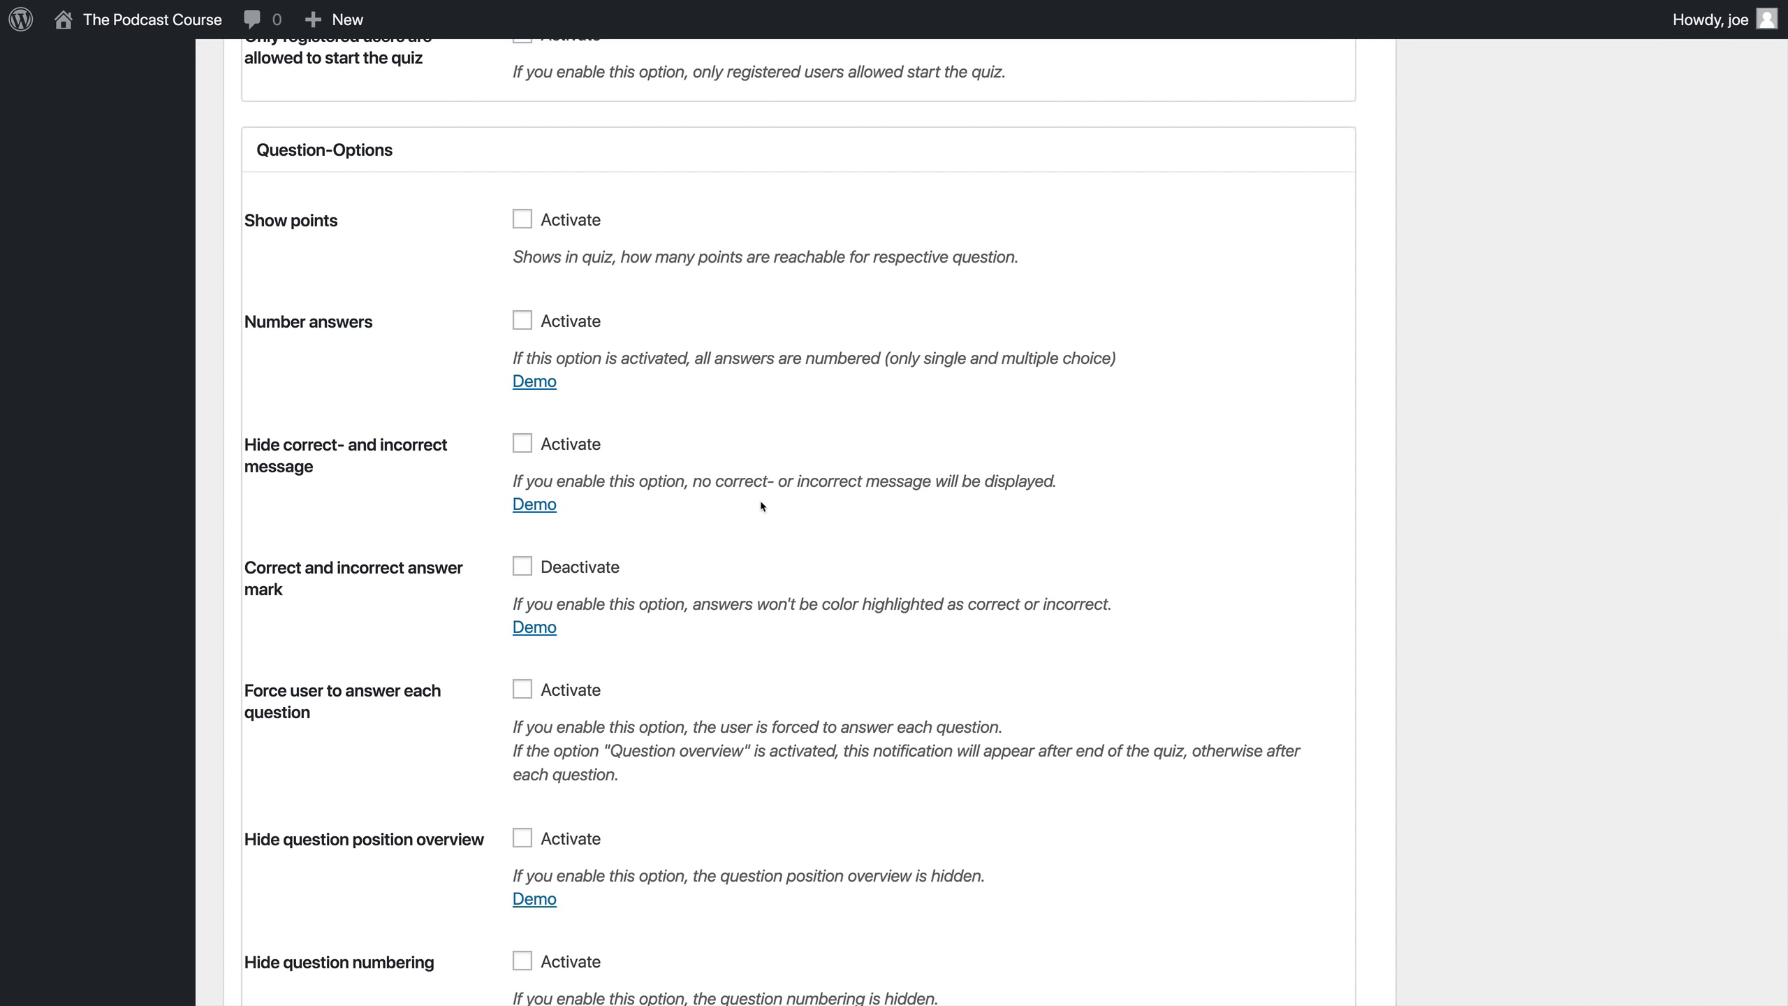
scroll(761, 503, "down", 2)
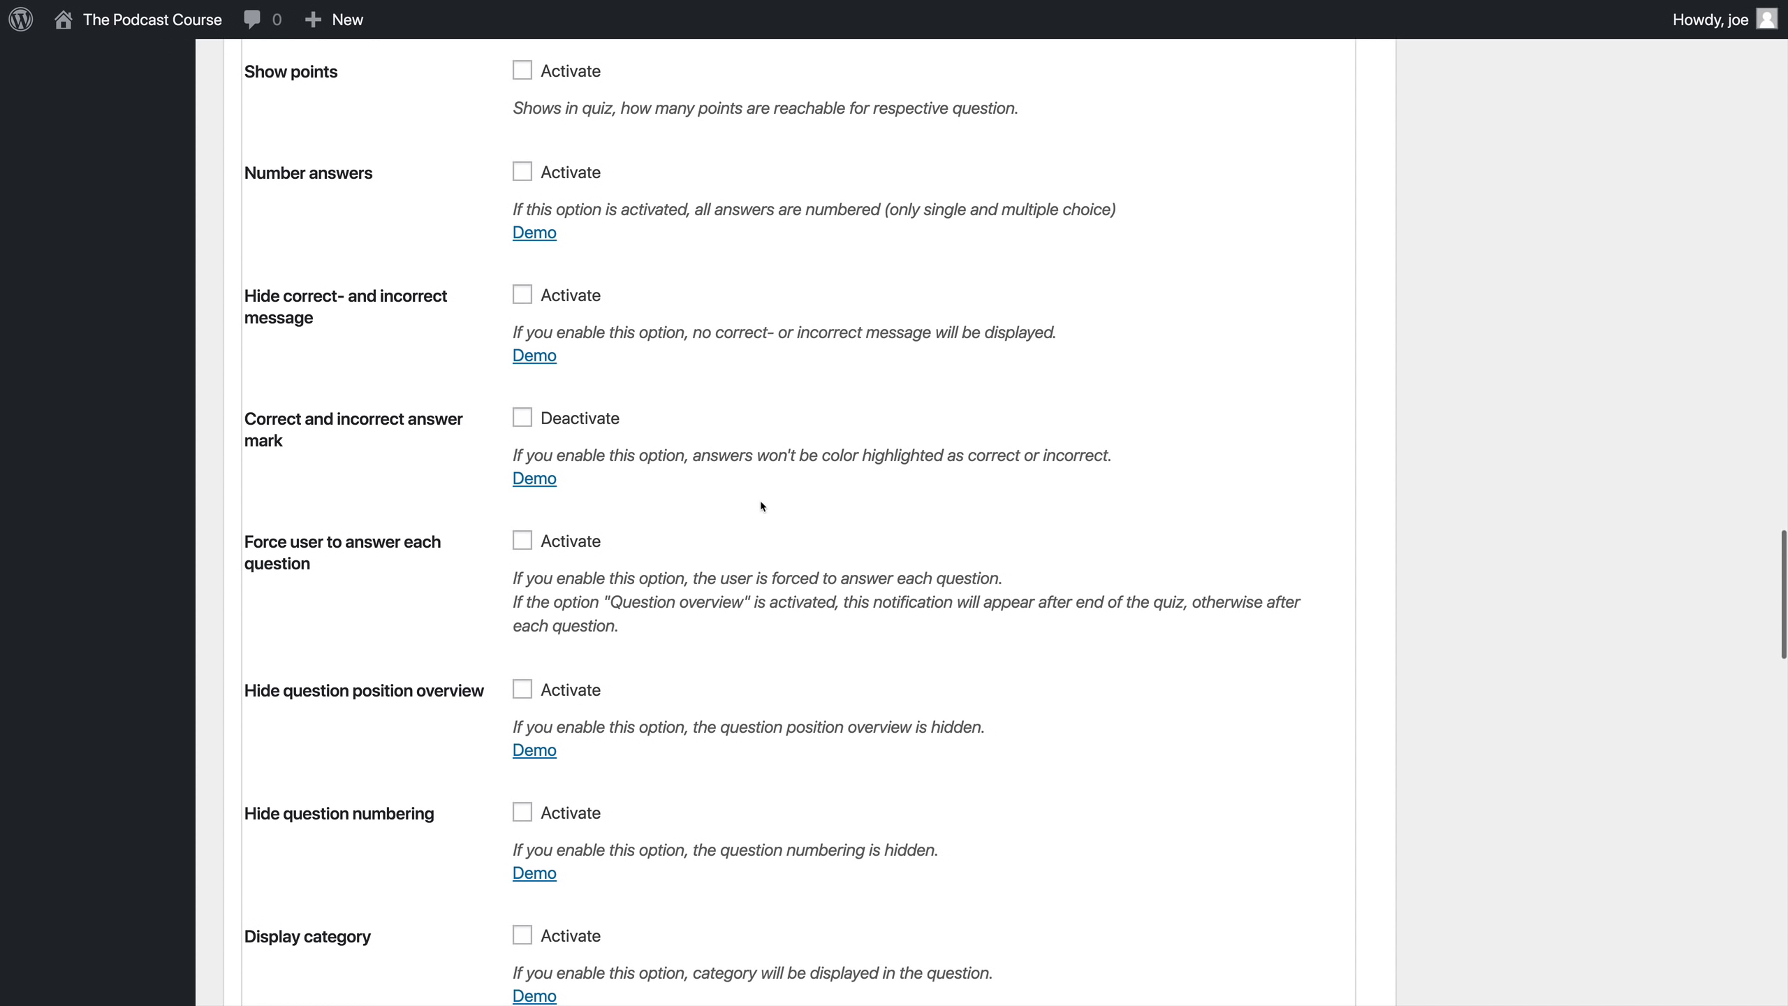
scroll(761, 506, "down", 2)
scroll(763, 506, "down", 1)
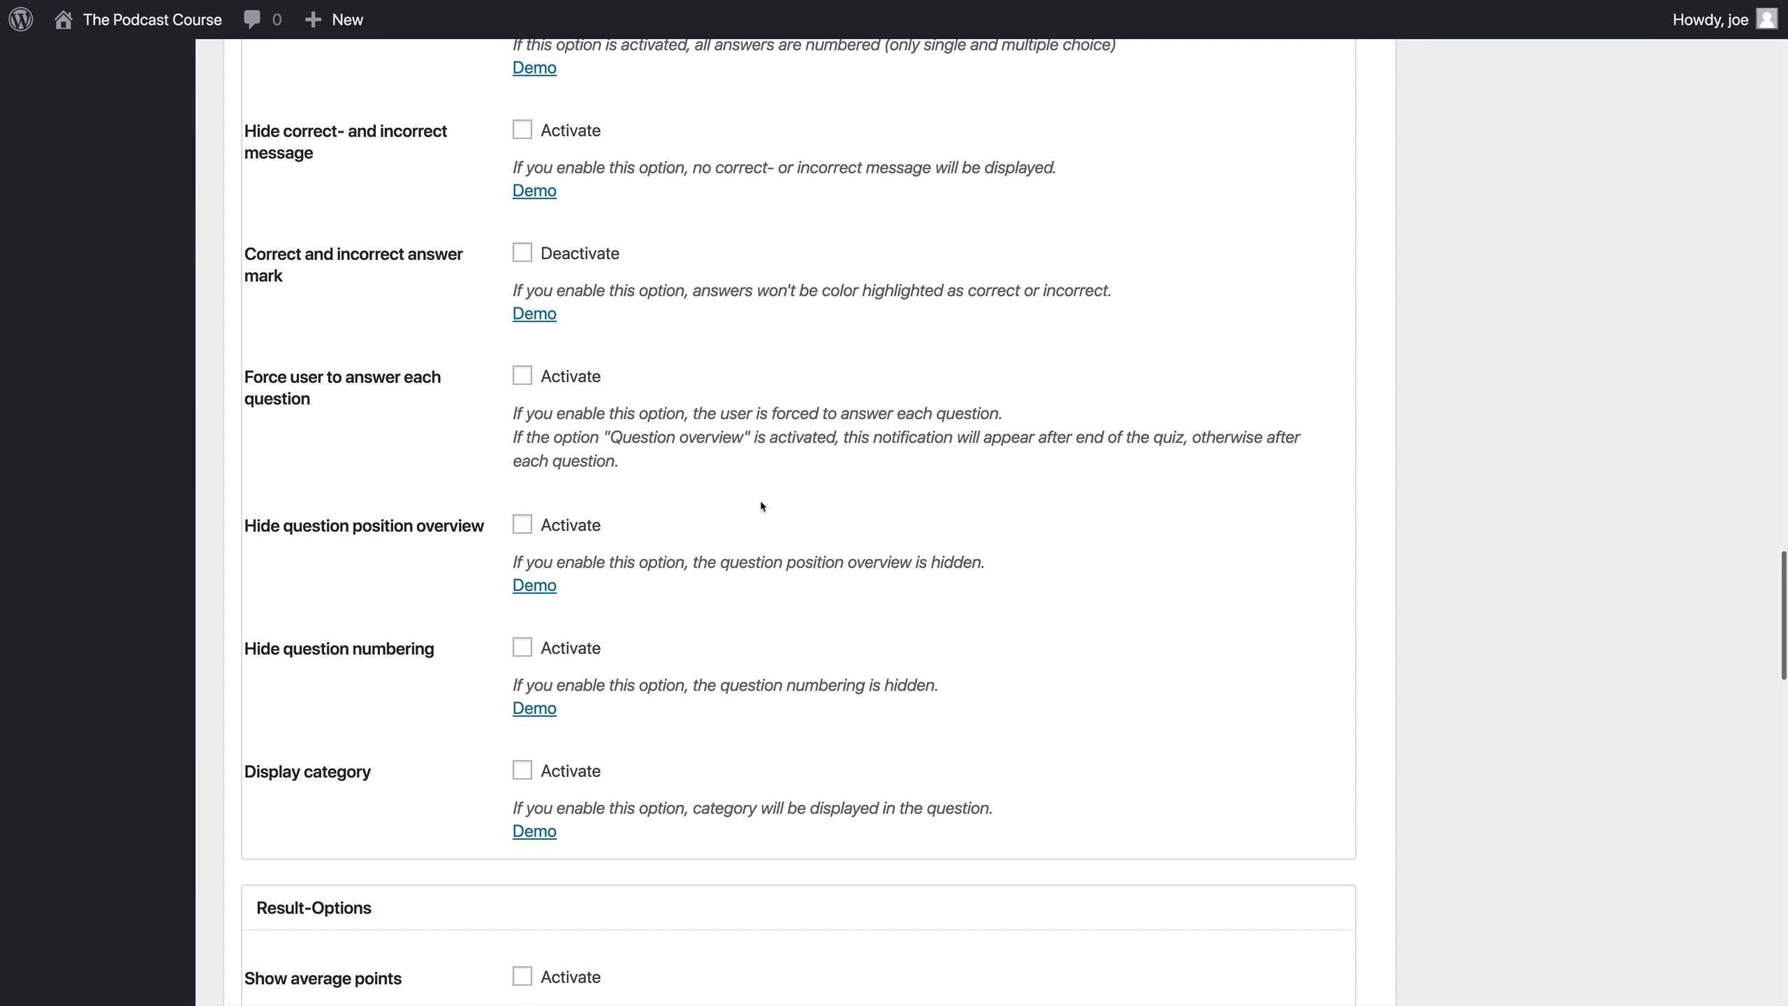
scroll(761, 506, "down", 4)
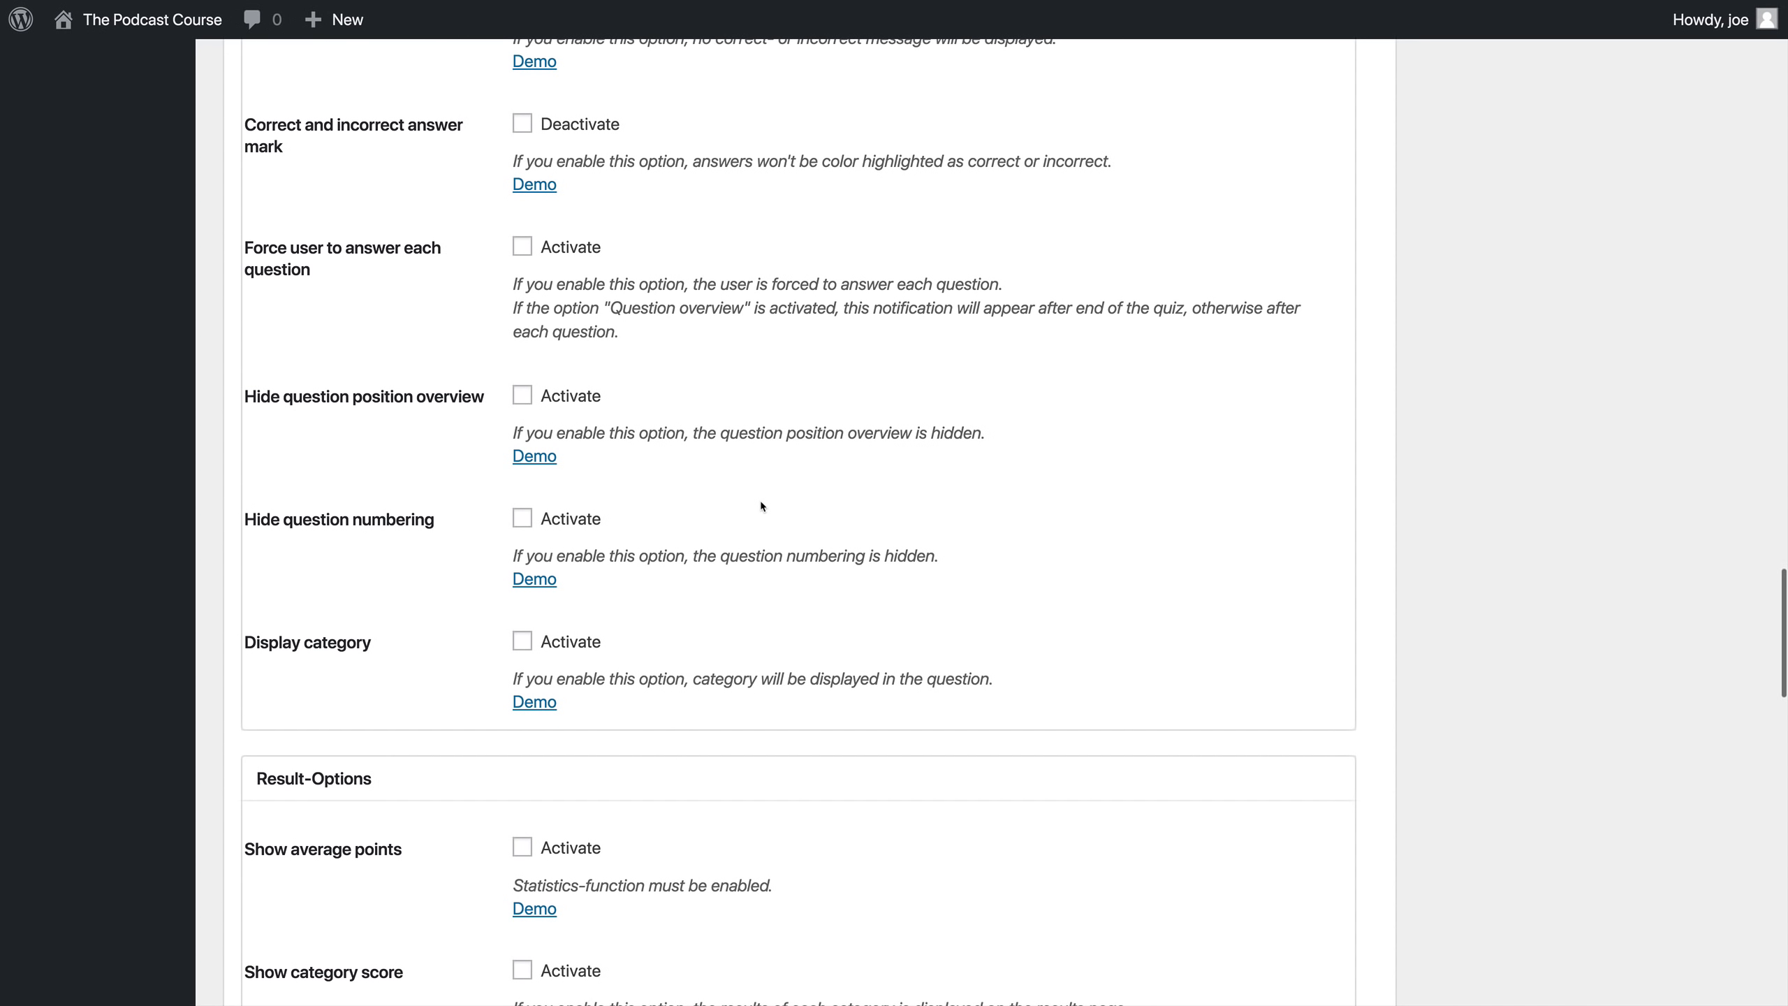
scroll(760, 501, "down", 3)
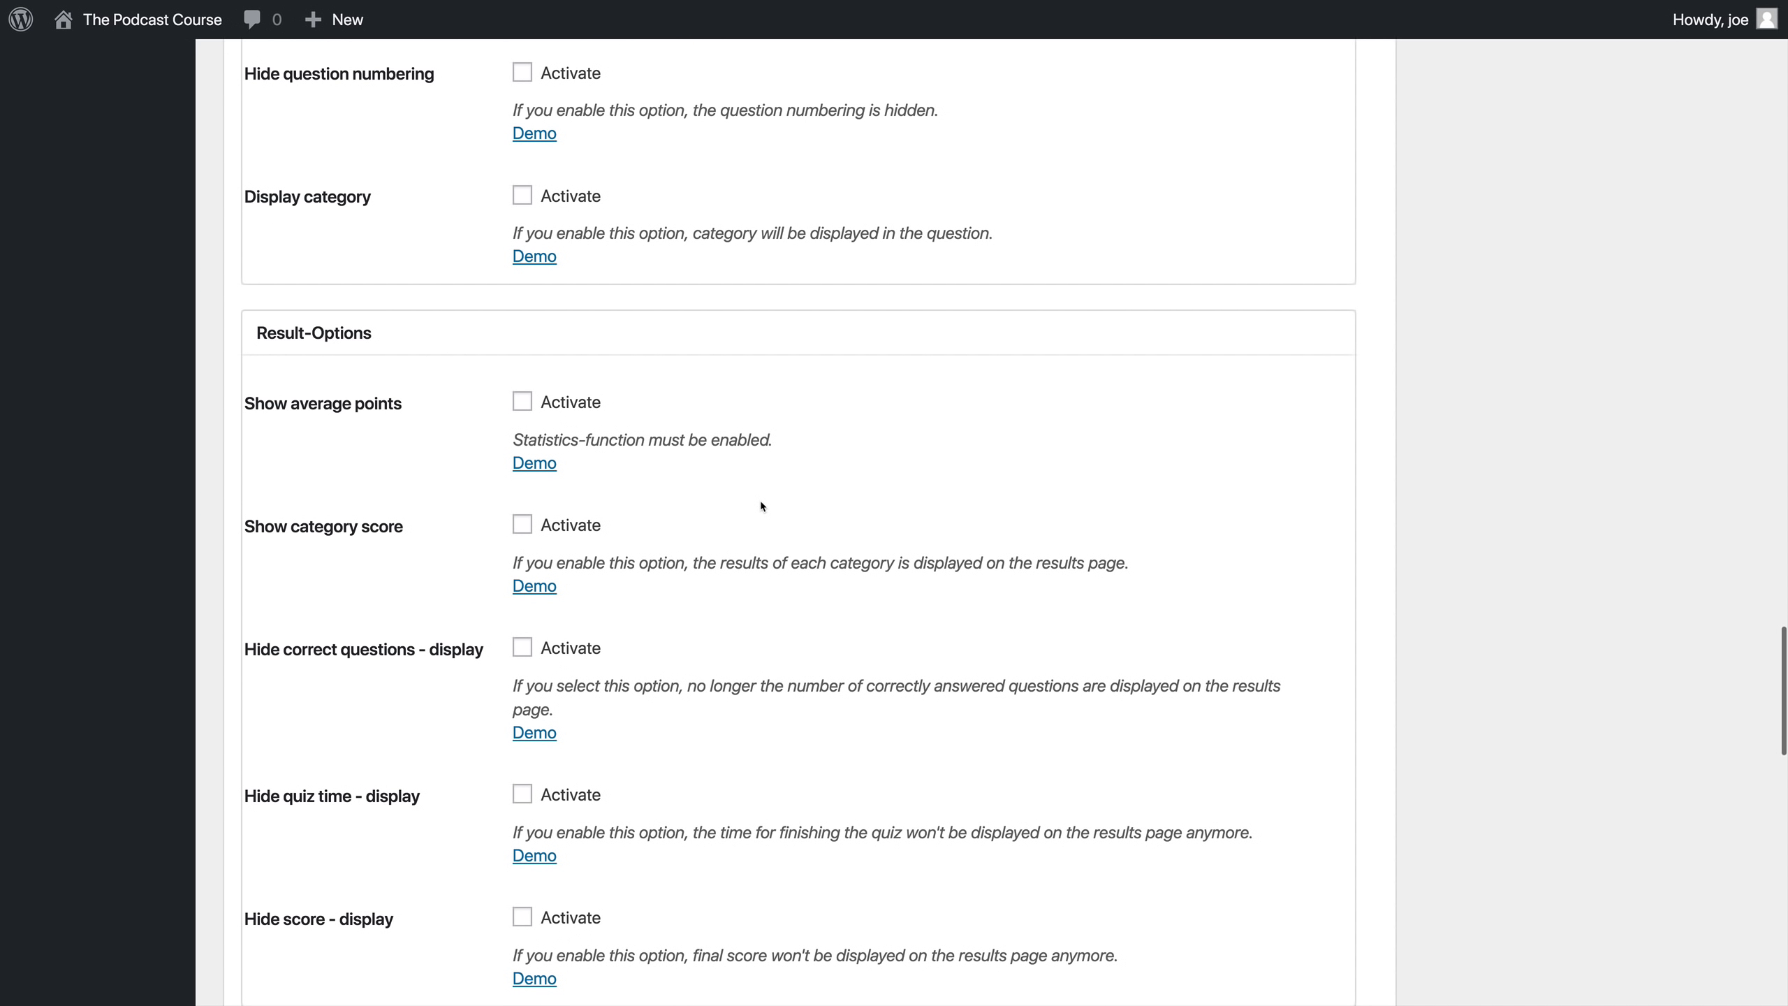
scroll(761, 506, "down", 1)
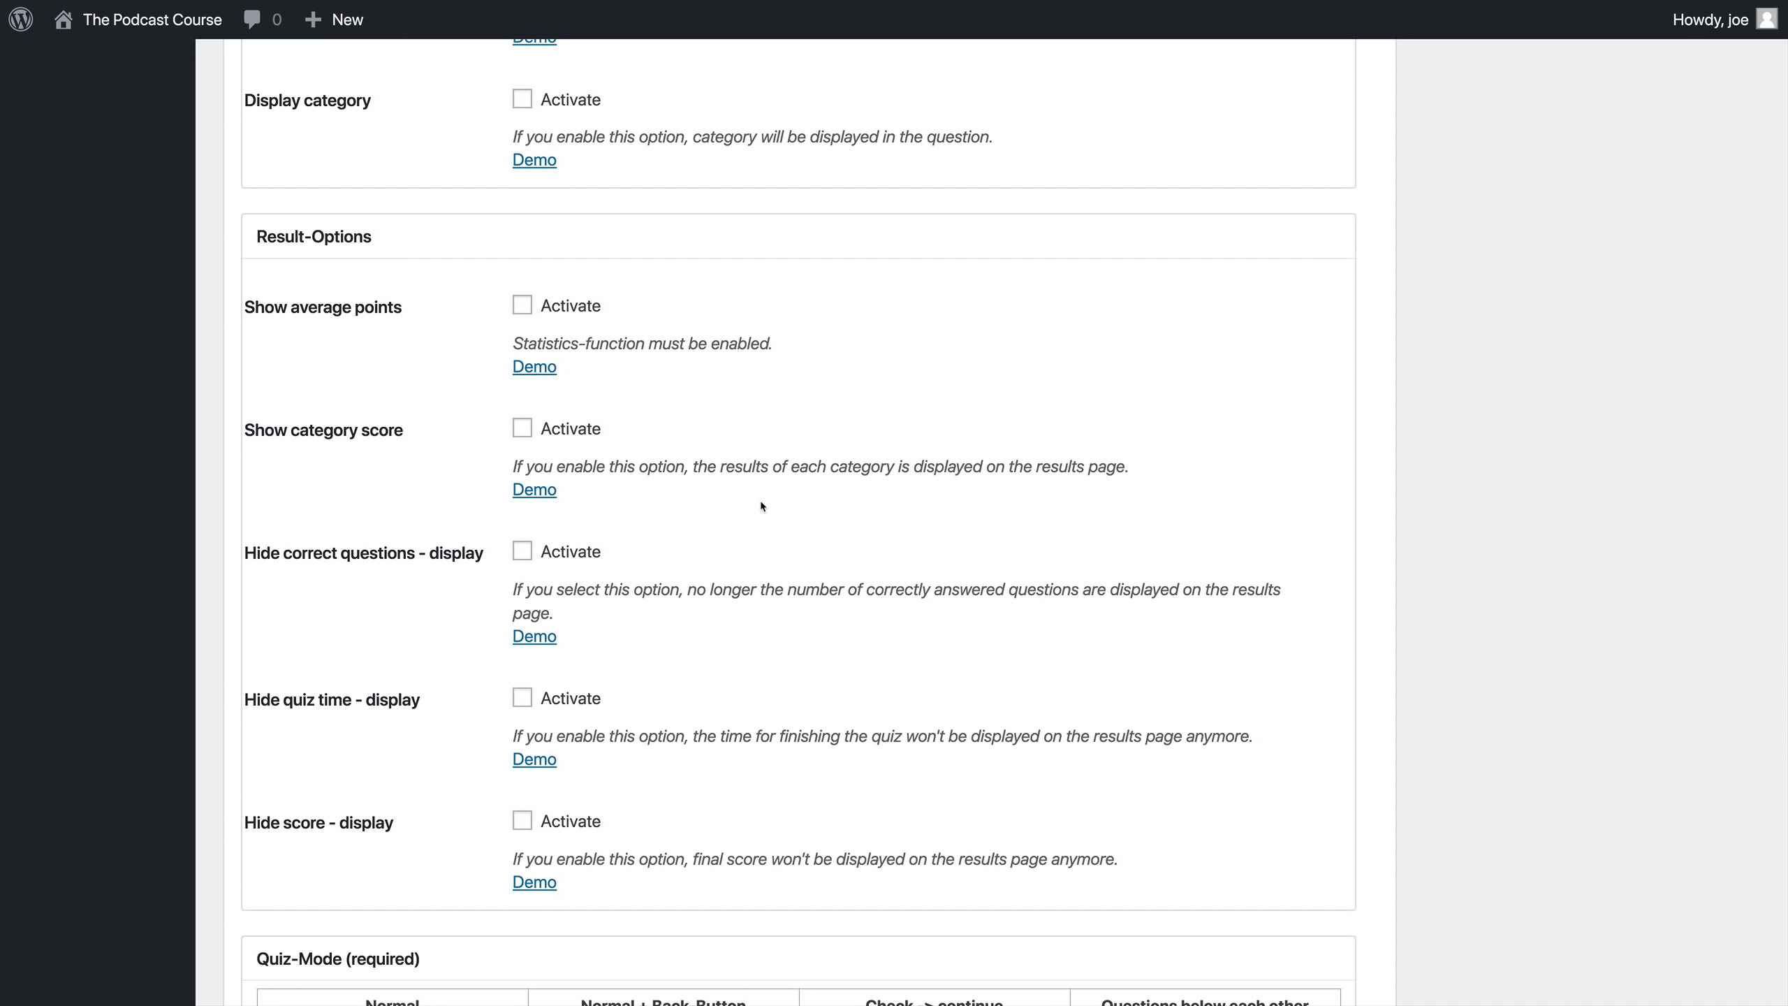
scroll(761, 506, "down", 1)
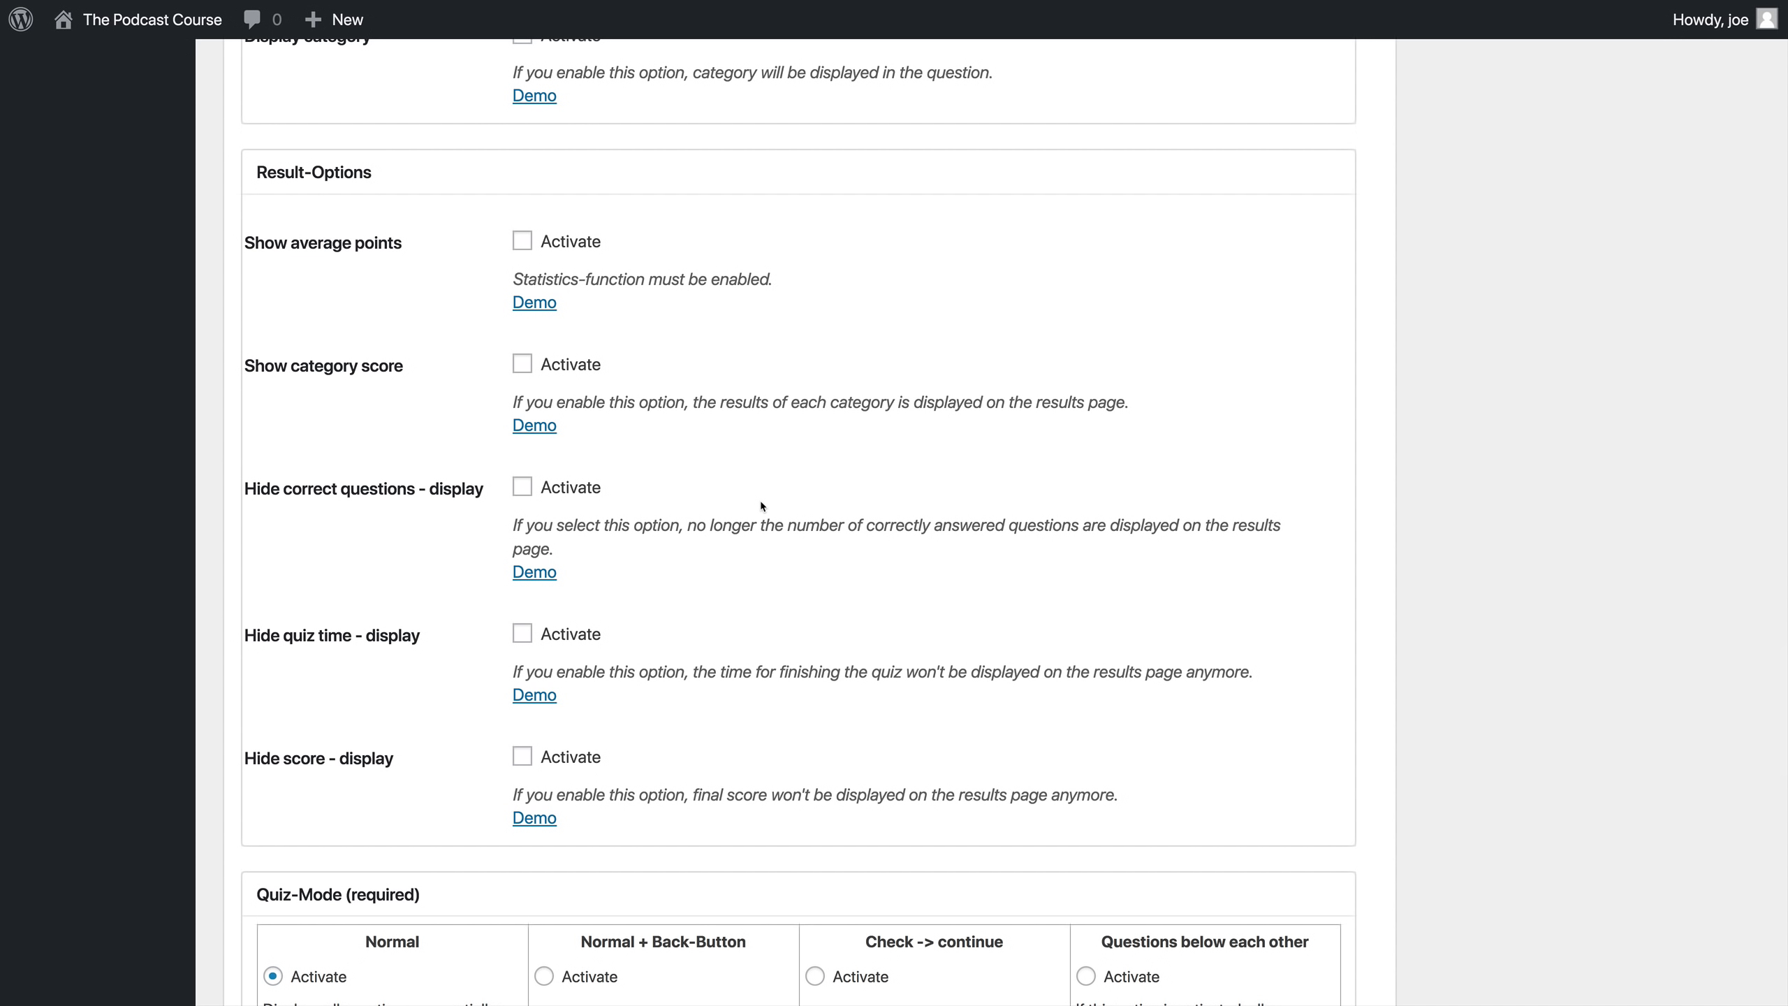
Step: Set the Quiz-Mode to "Check -> continue" and return to the beginning of the quiz's edit page
scroll(760, 506, "down", 3)
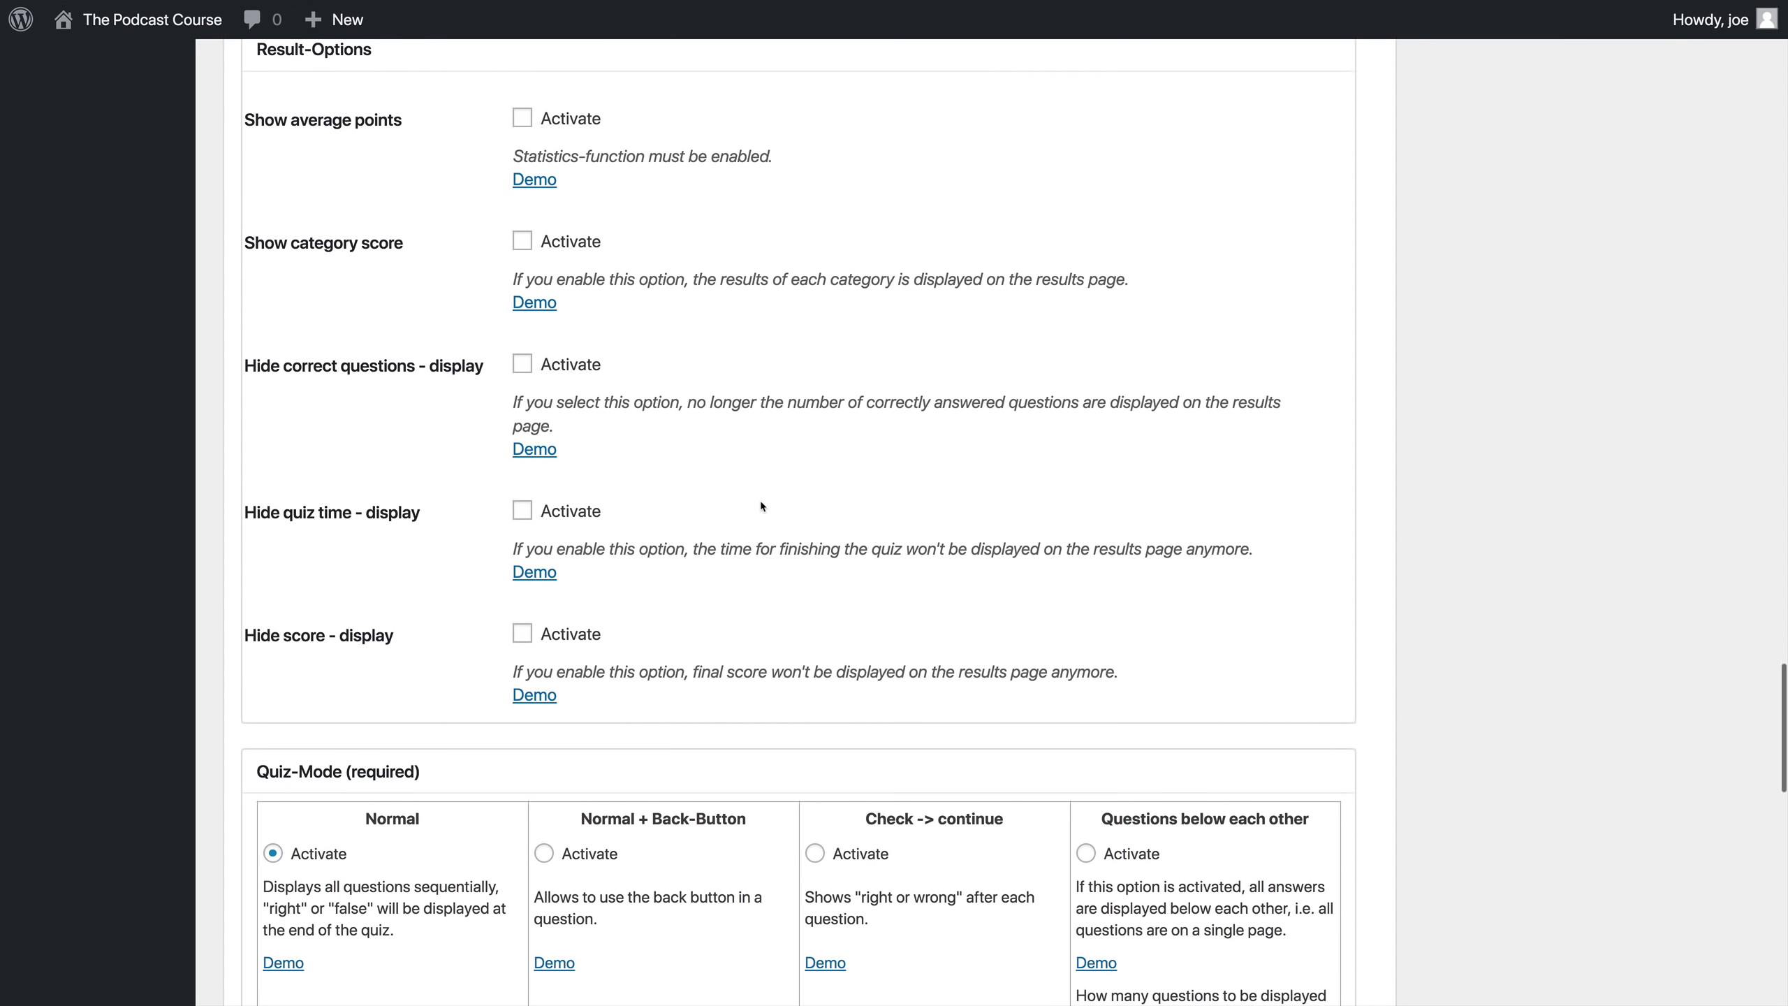
scroll(761, 506, "down", 4)
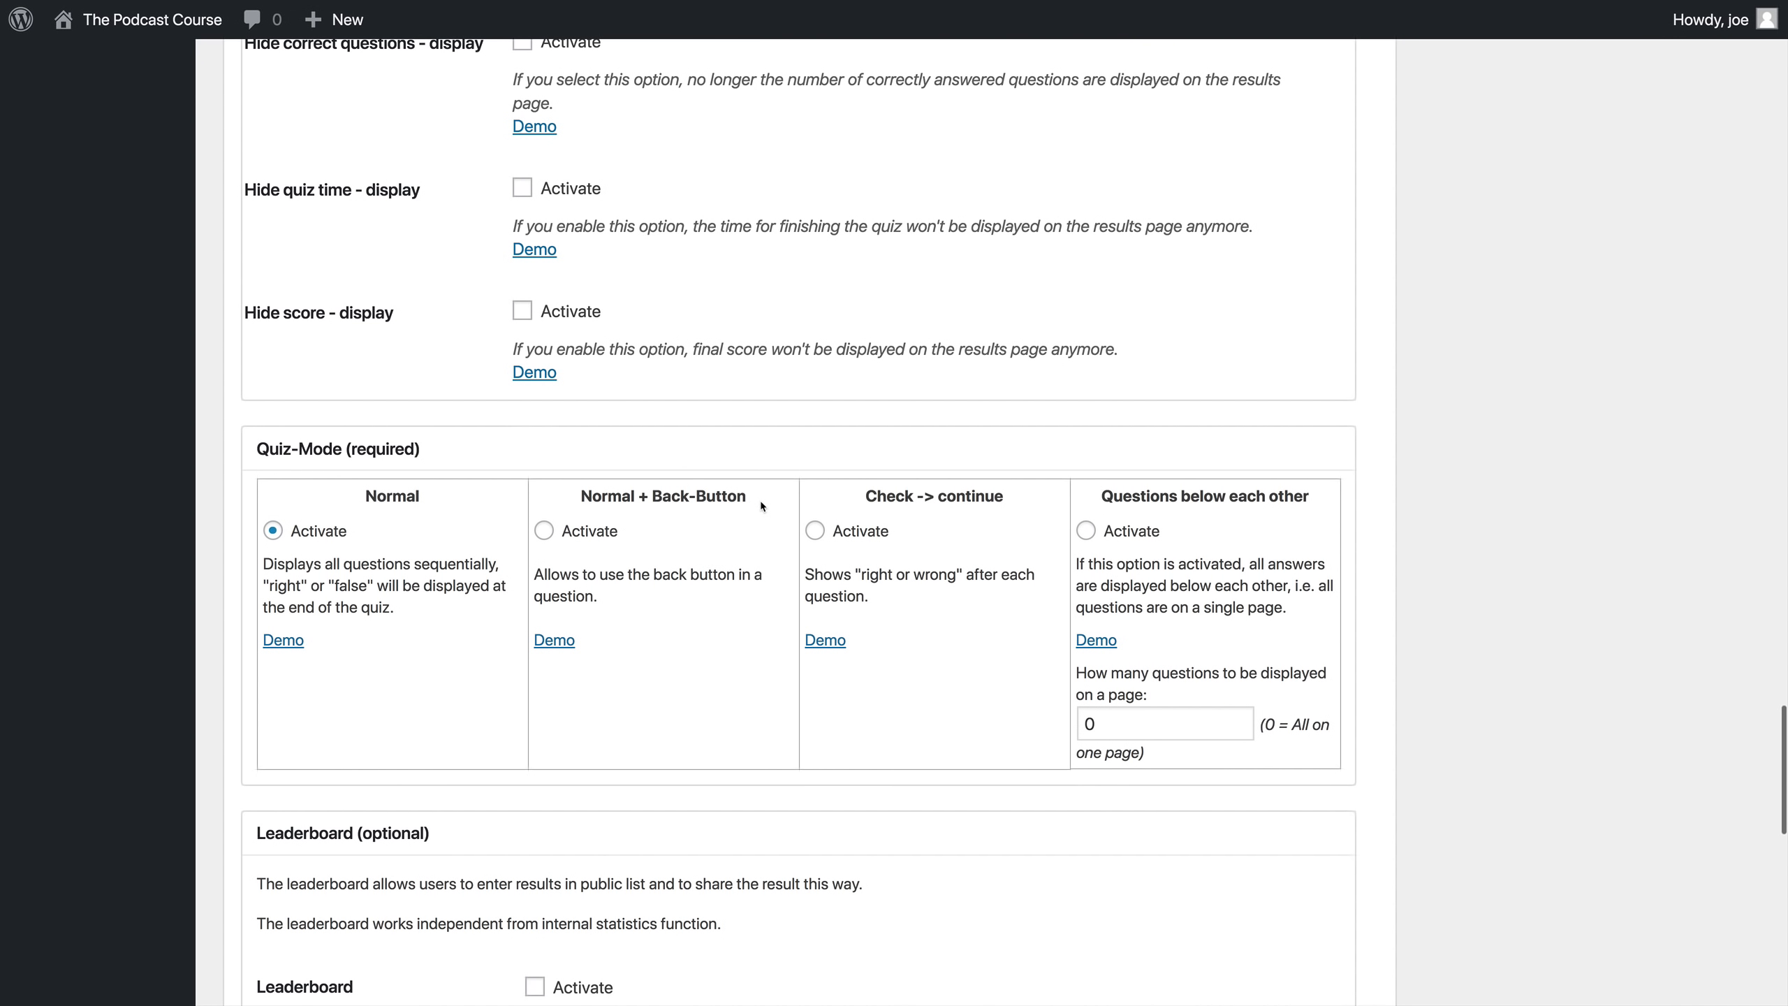
scroll(761, 506, "down", 1)
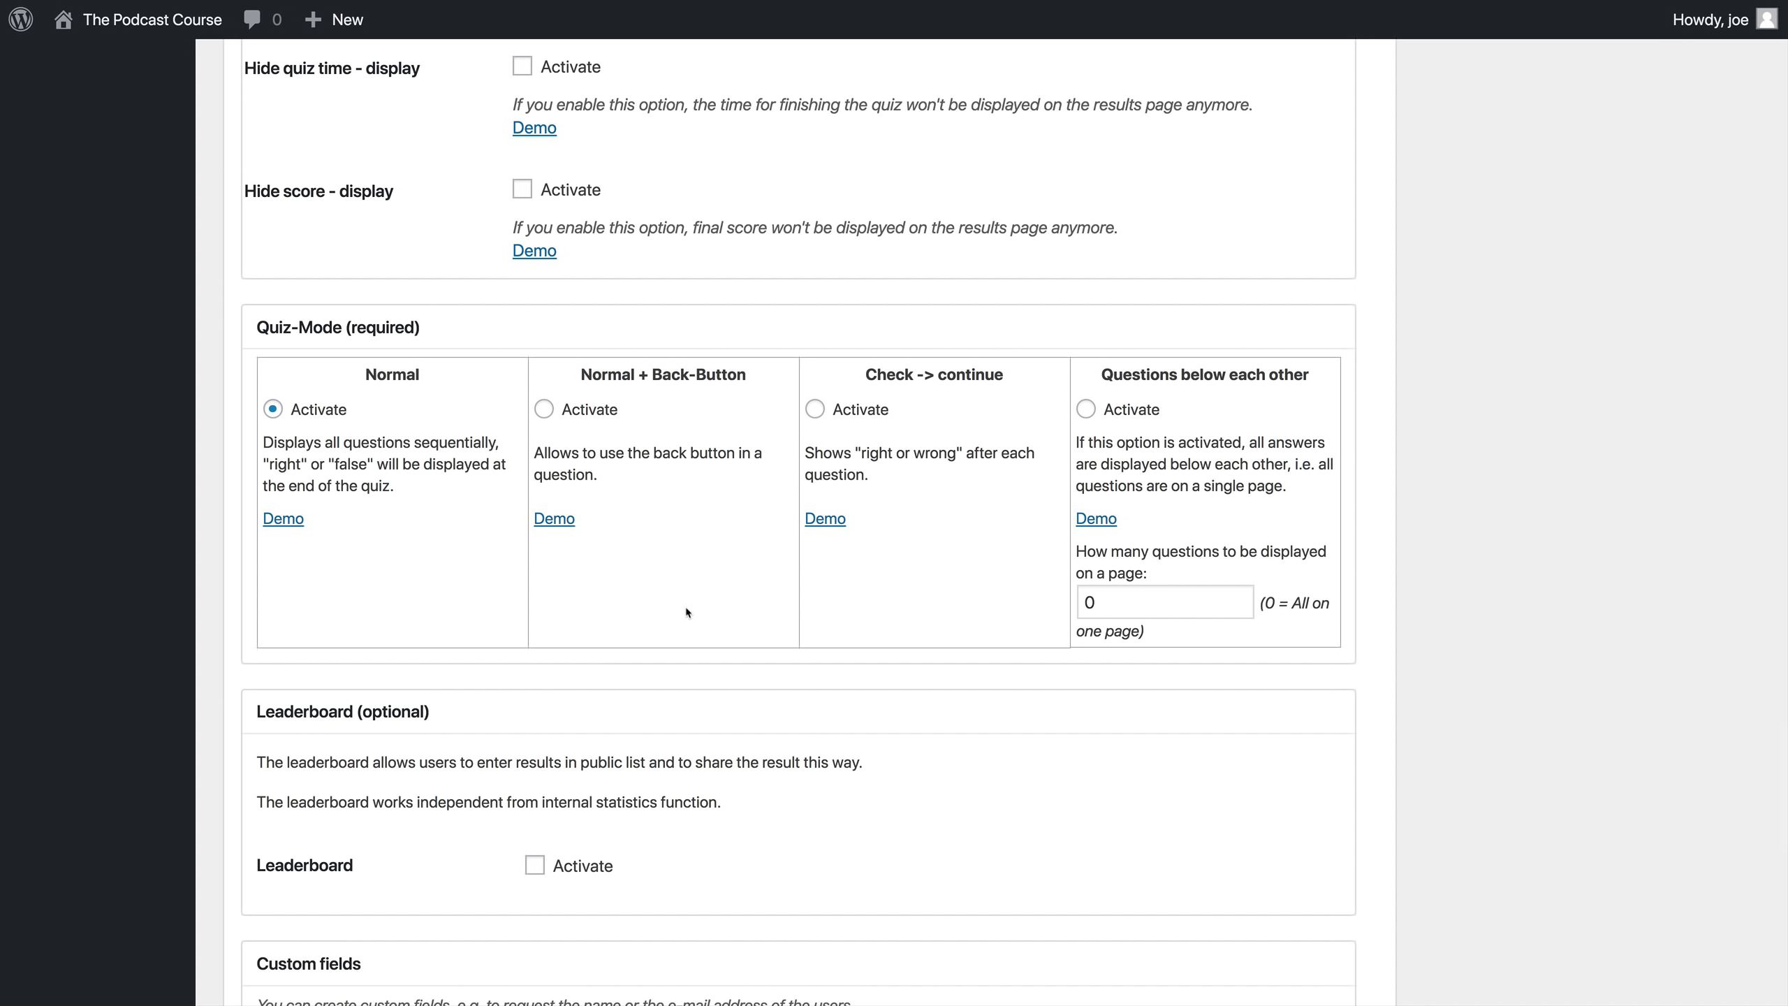
left_click(863, 414)
scroll(900, 493, "up", 20)
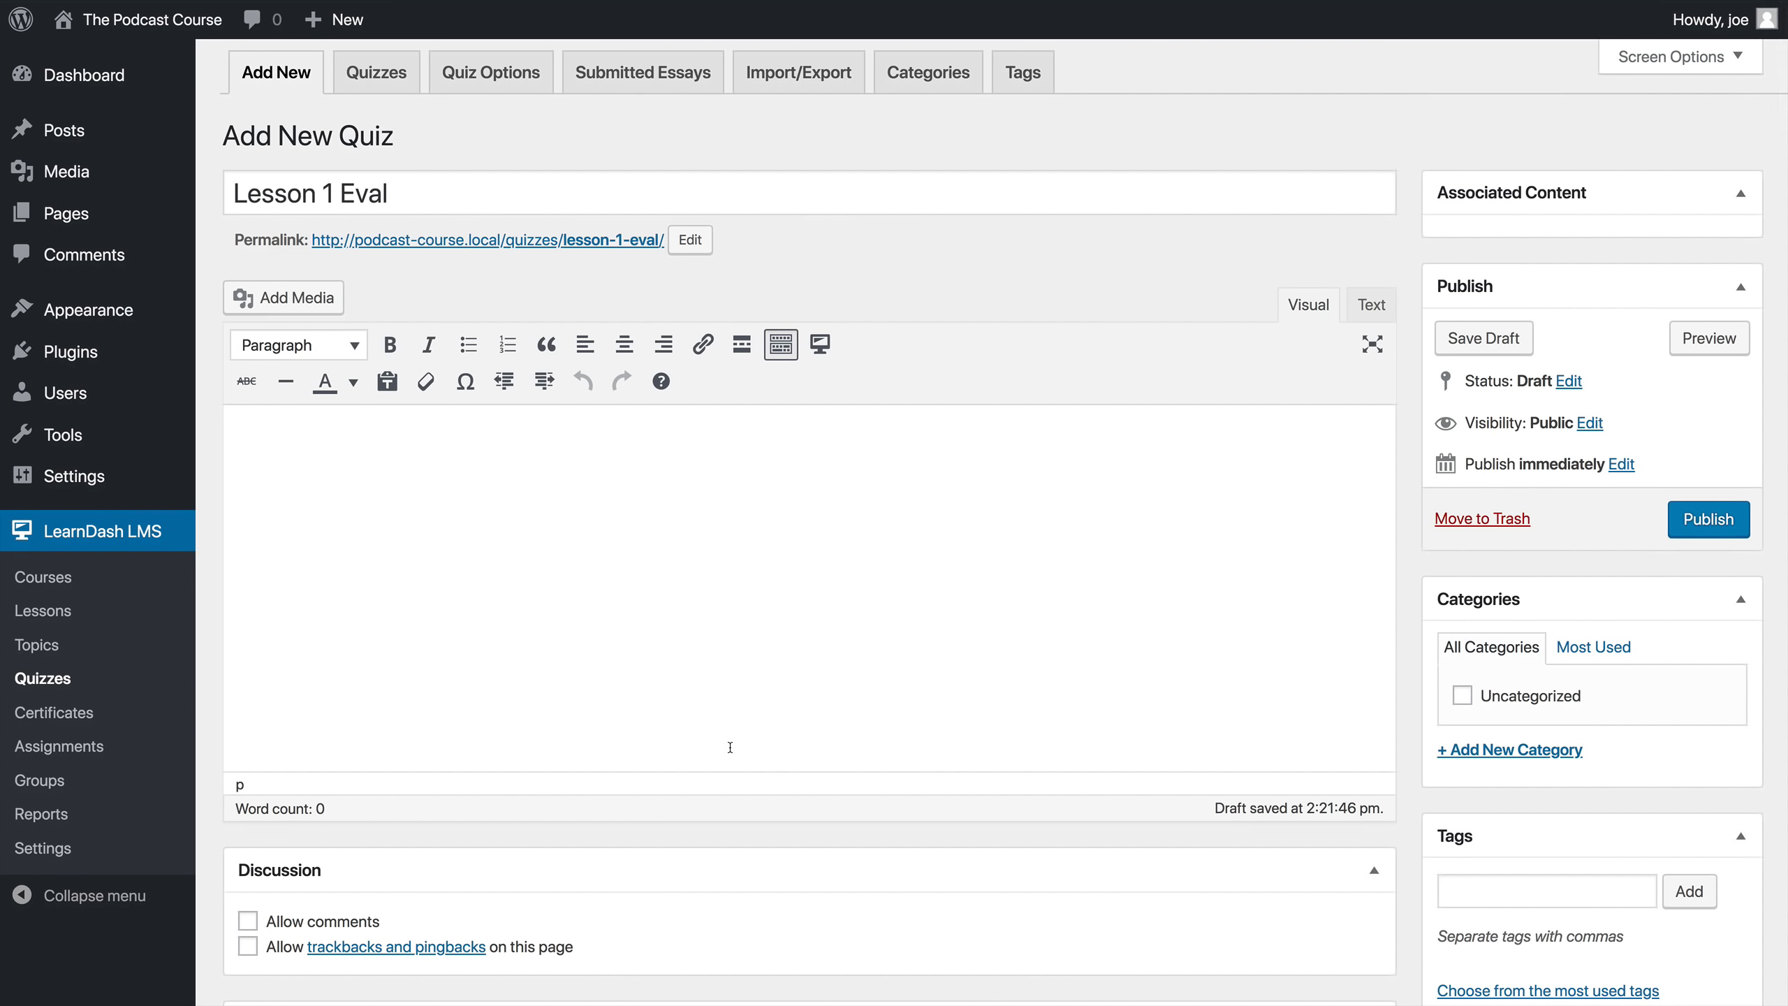
Step: Save the Lesson 1 Eval quiz as a draft and check the choices offered by its Course switcher
left_click(1470, 345)
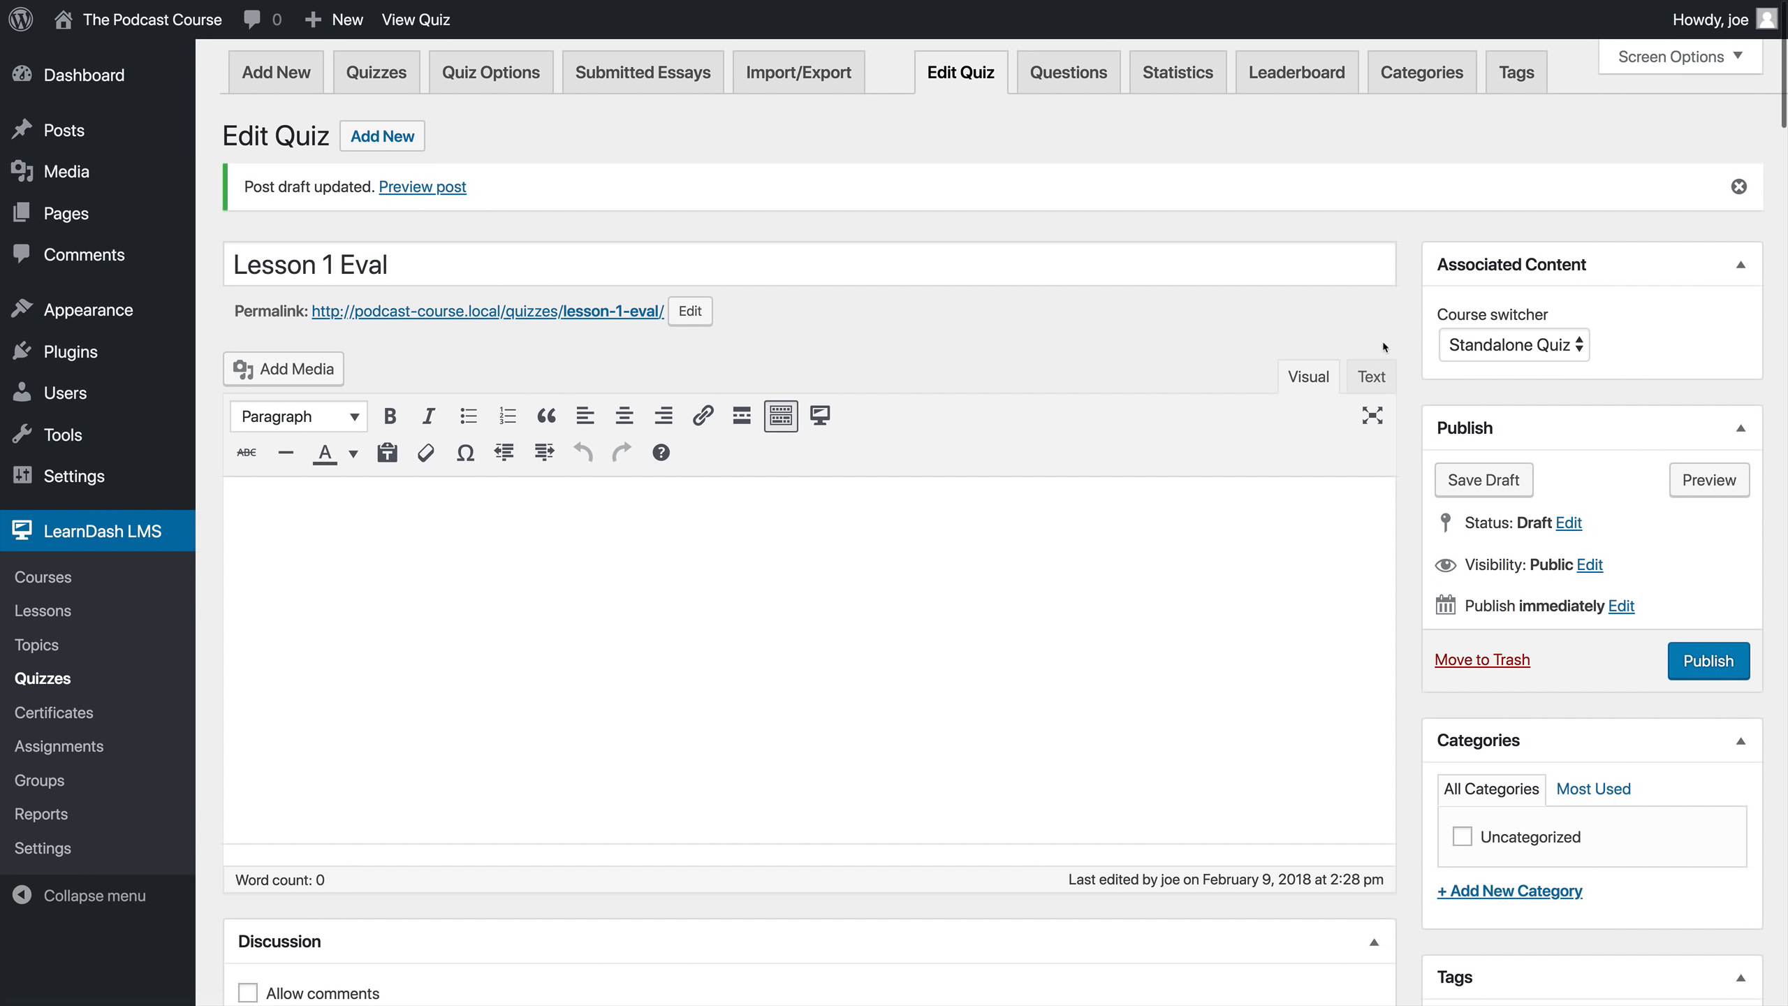
left_click(1492, 346)
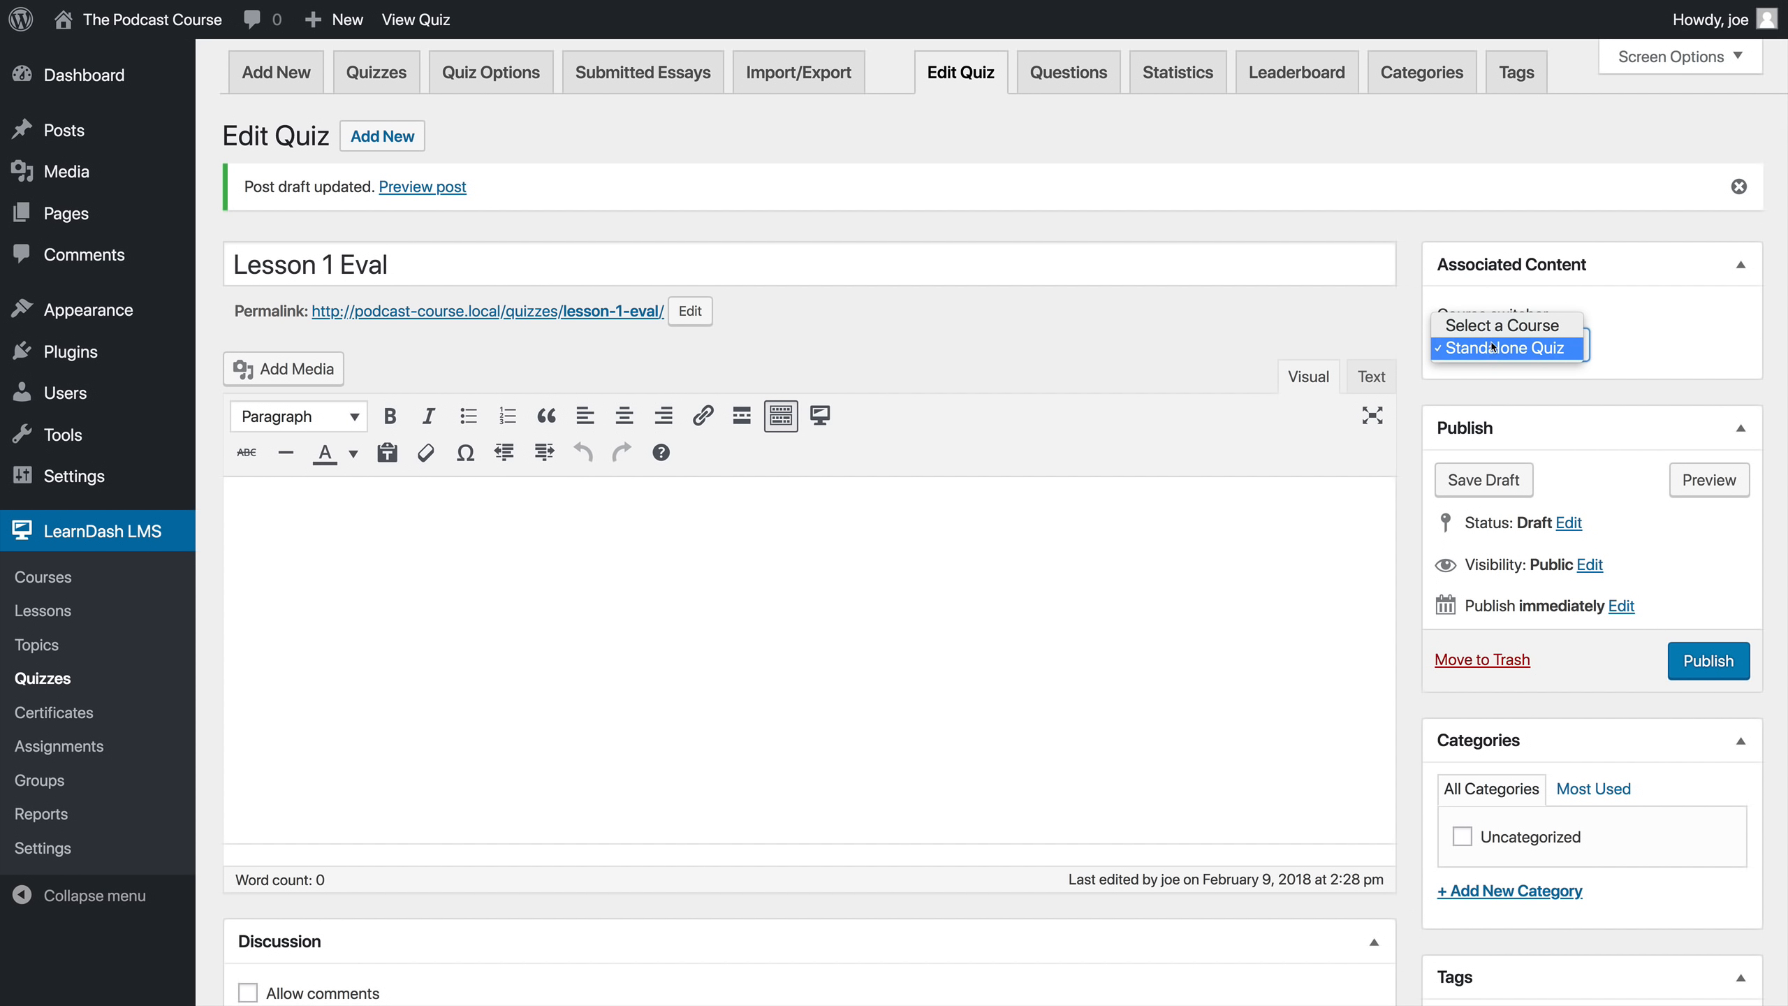
left_click(1202, 321)
Step: Review the saved quiz's settings, from Associated Settings through the advanced, question and result options to Quiz-Mode, custom fields and results text
scroll(1202, 322, "down", 10)
scroll(1202, 322, "down", 5)
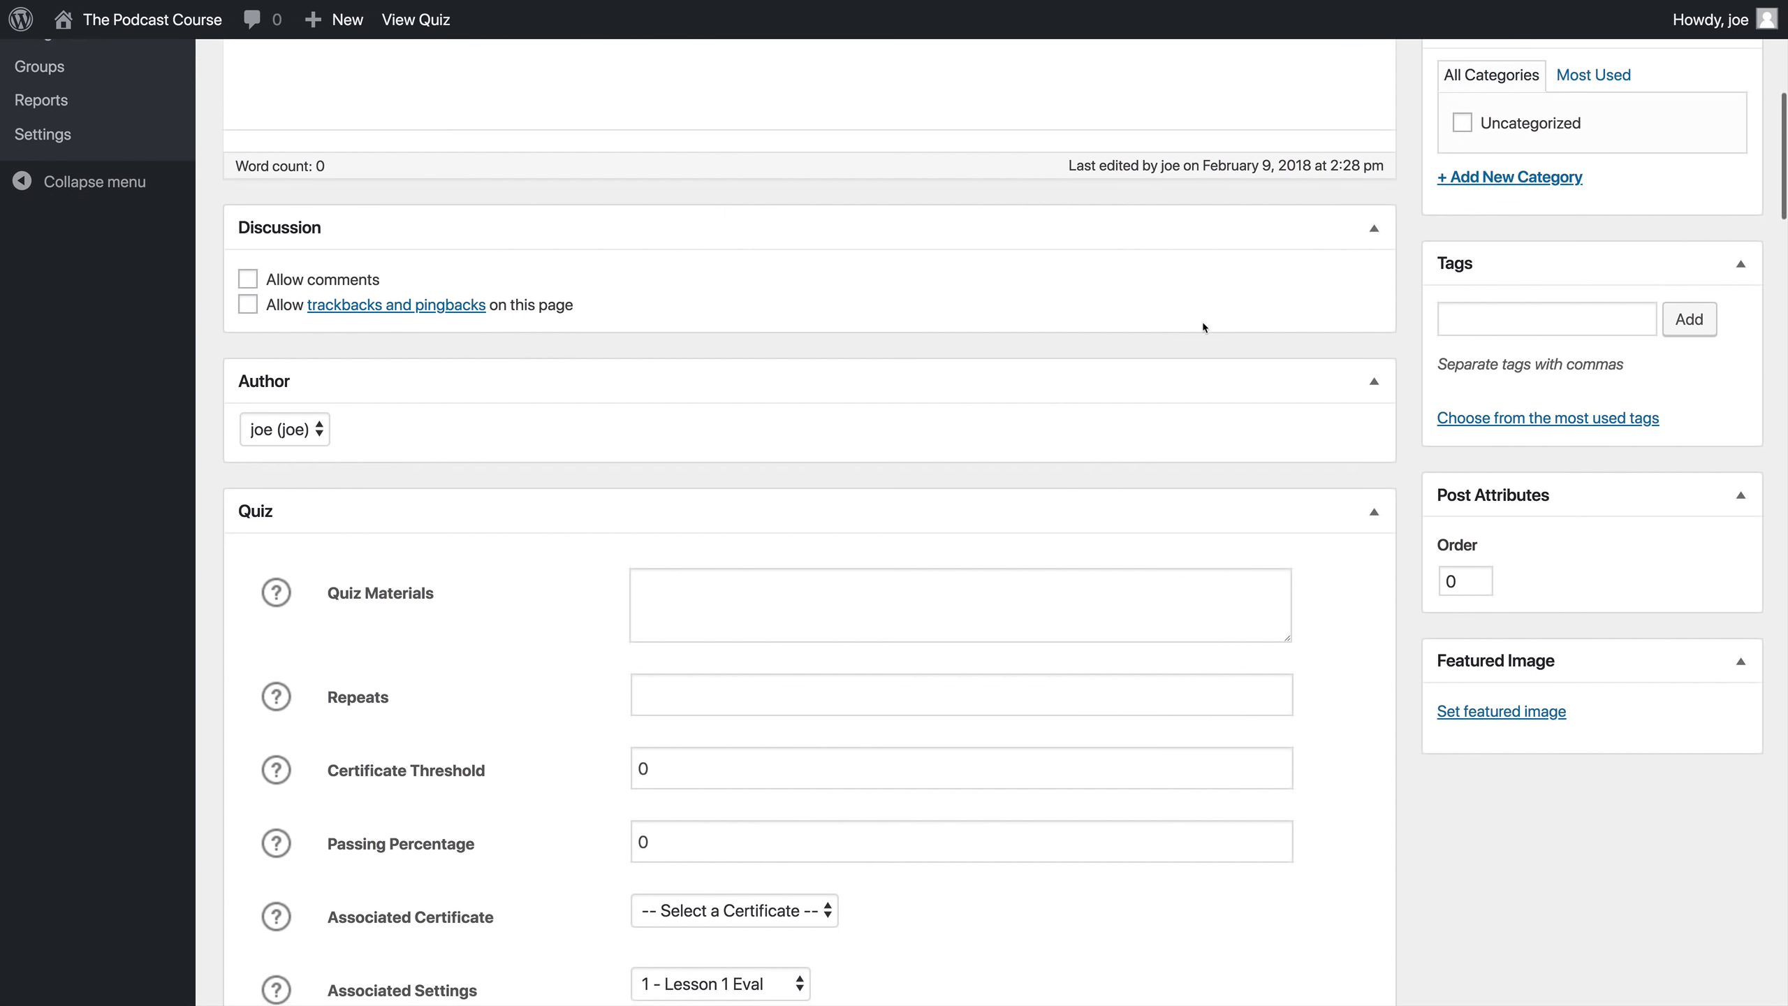
scroll(1202, 327, "down", 1)
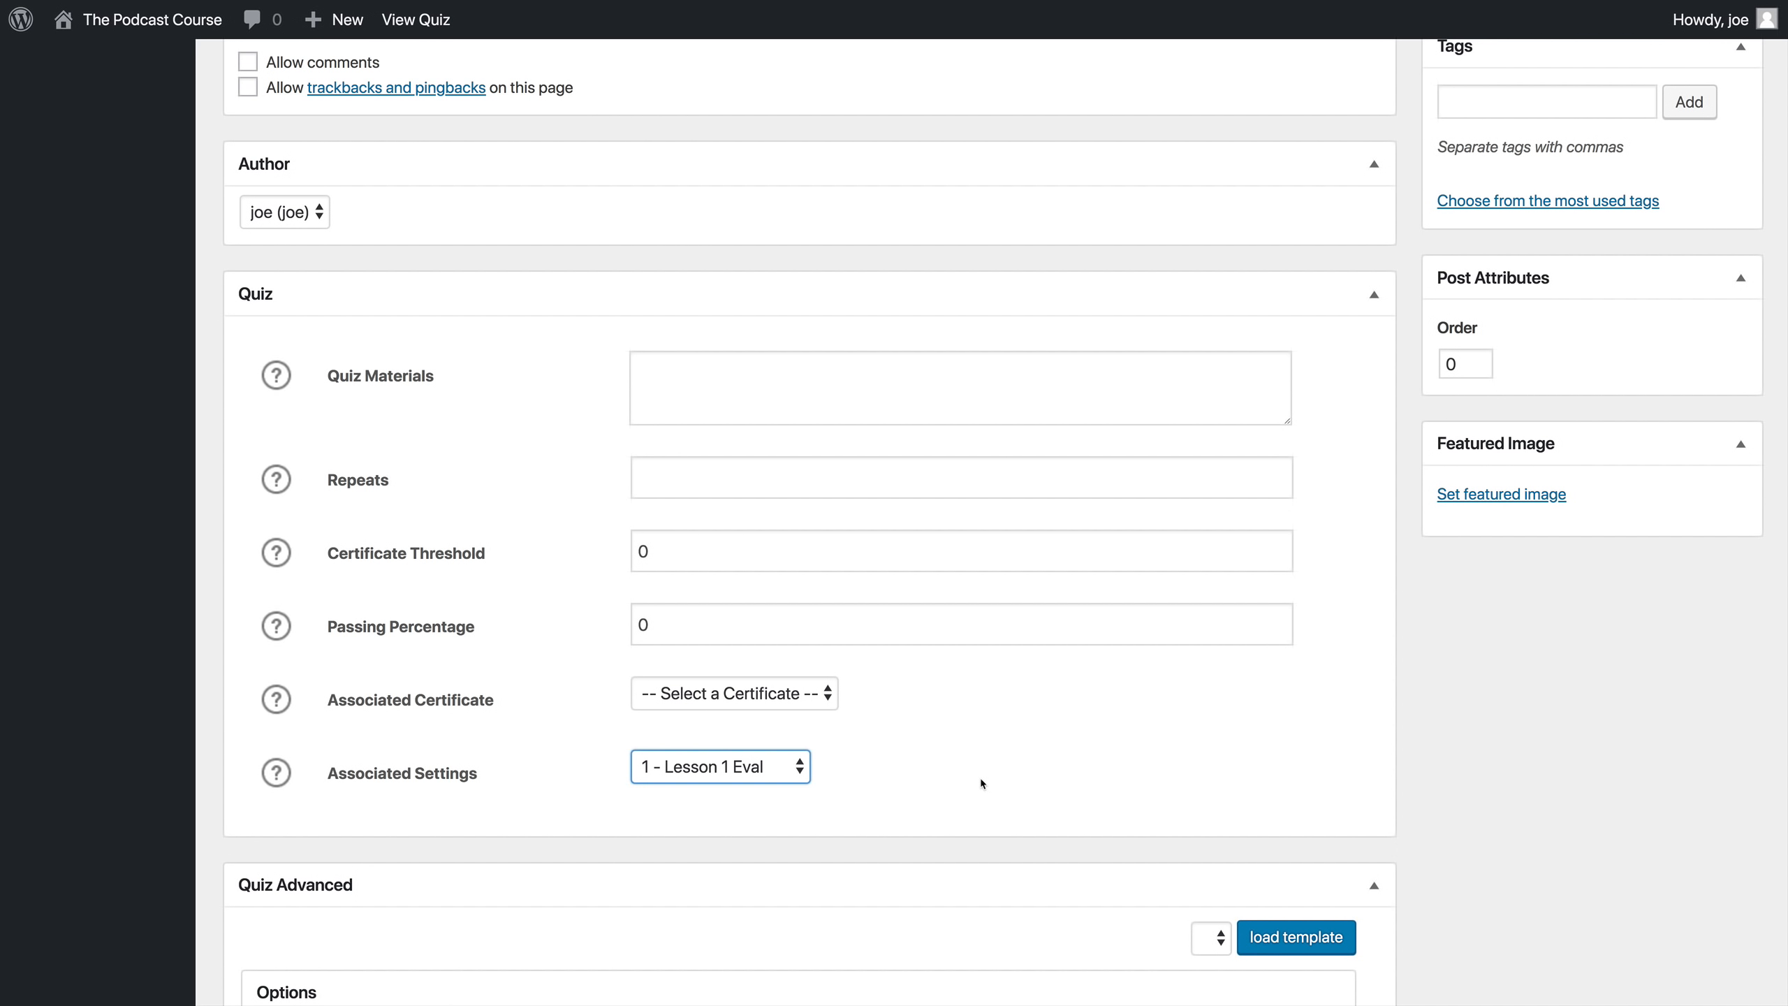
scroll(980, 777, "down", 20)
scroll(981, 777, "down", 16)
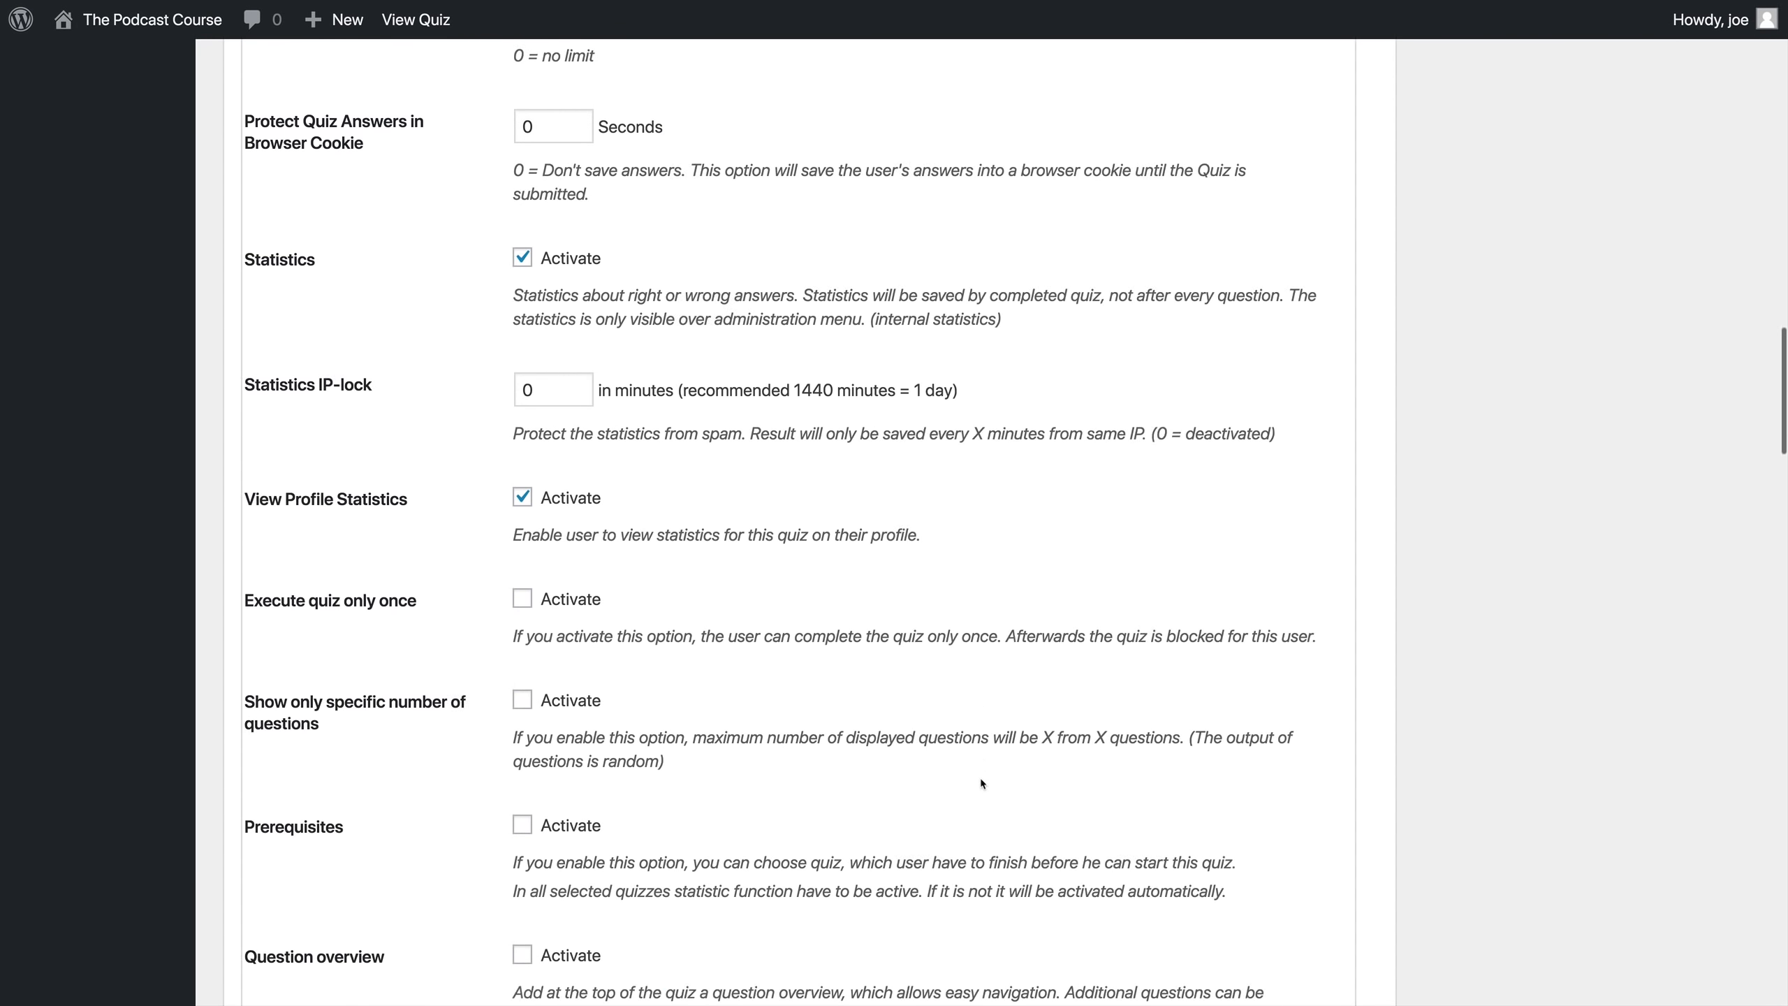
scroll(981, 777, "down", 18)
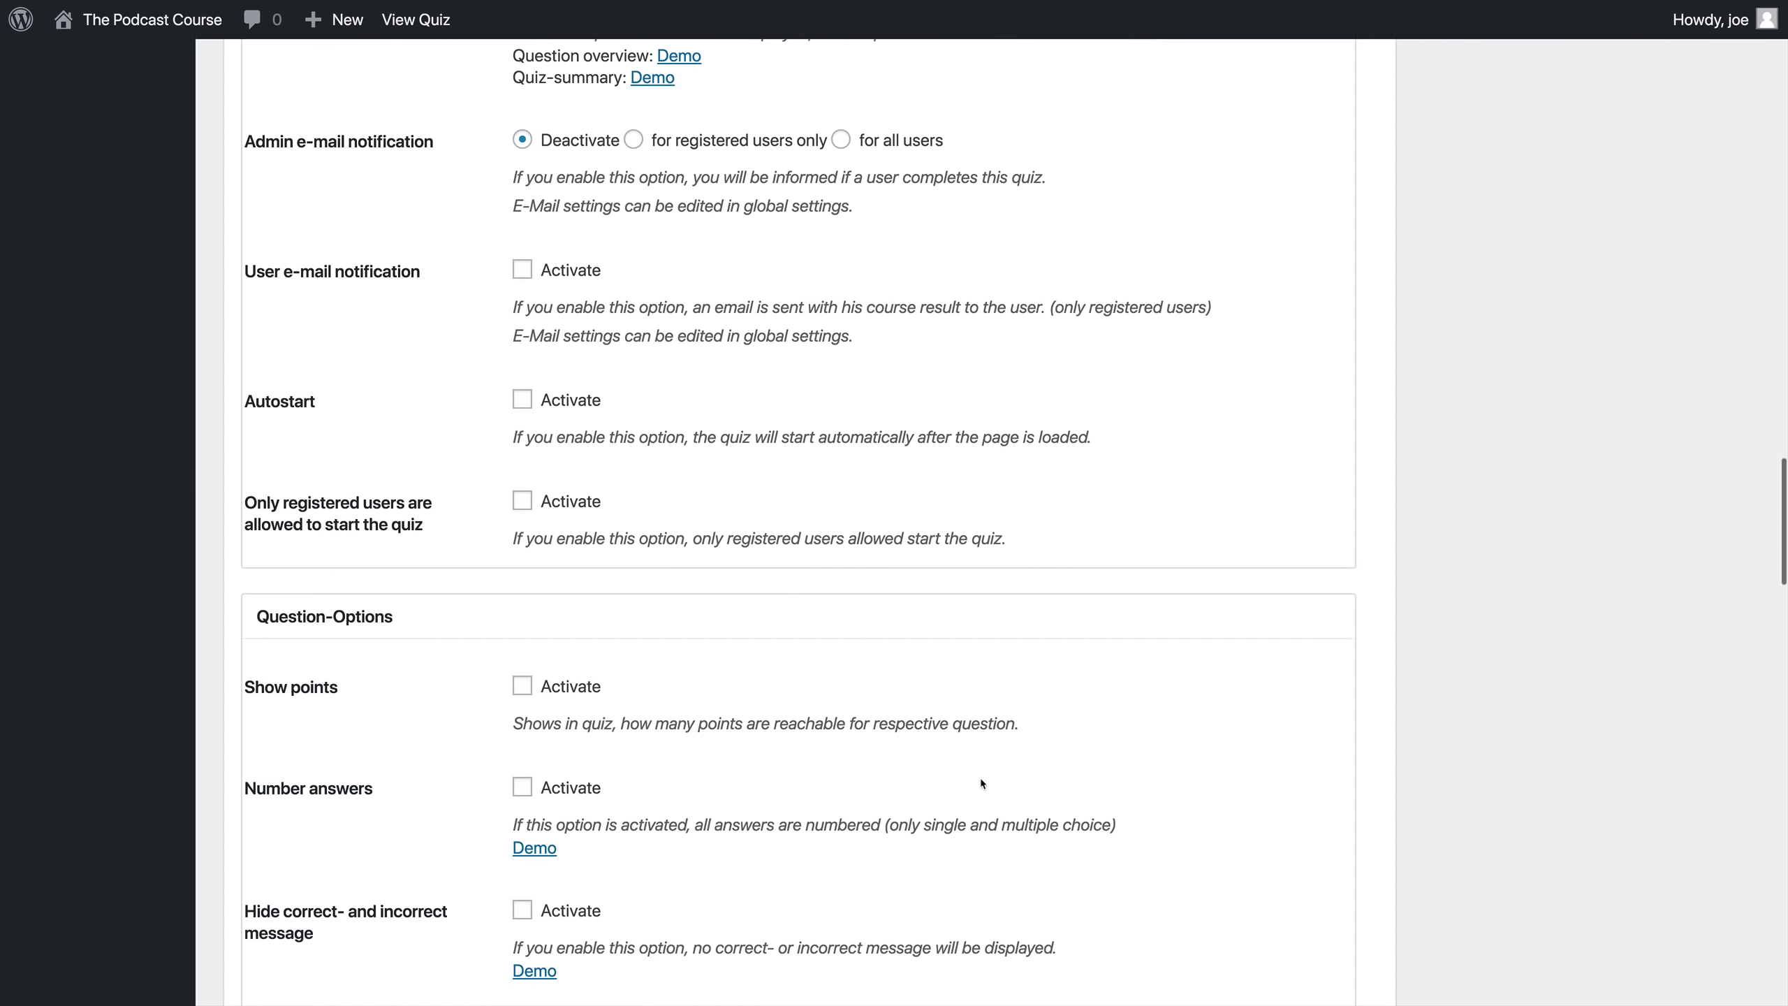
scroll(980, 782, "down", 15)
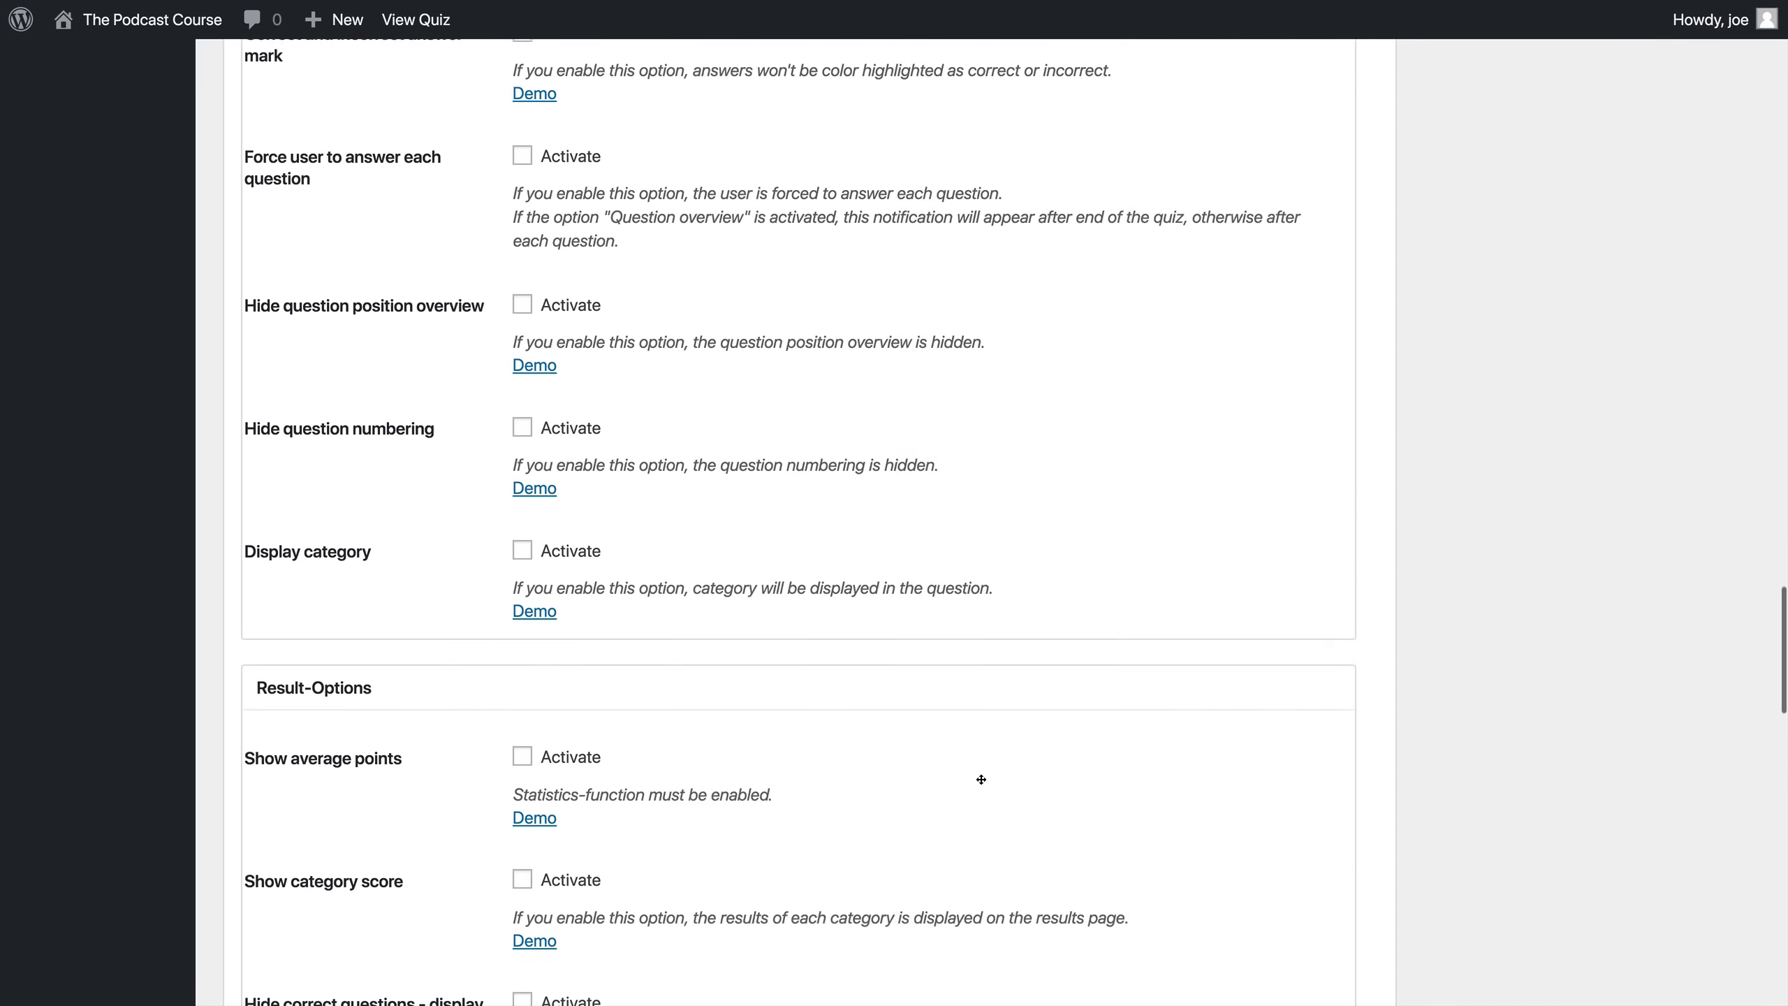
scroll(983, 783, "down", 15)
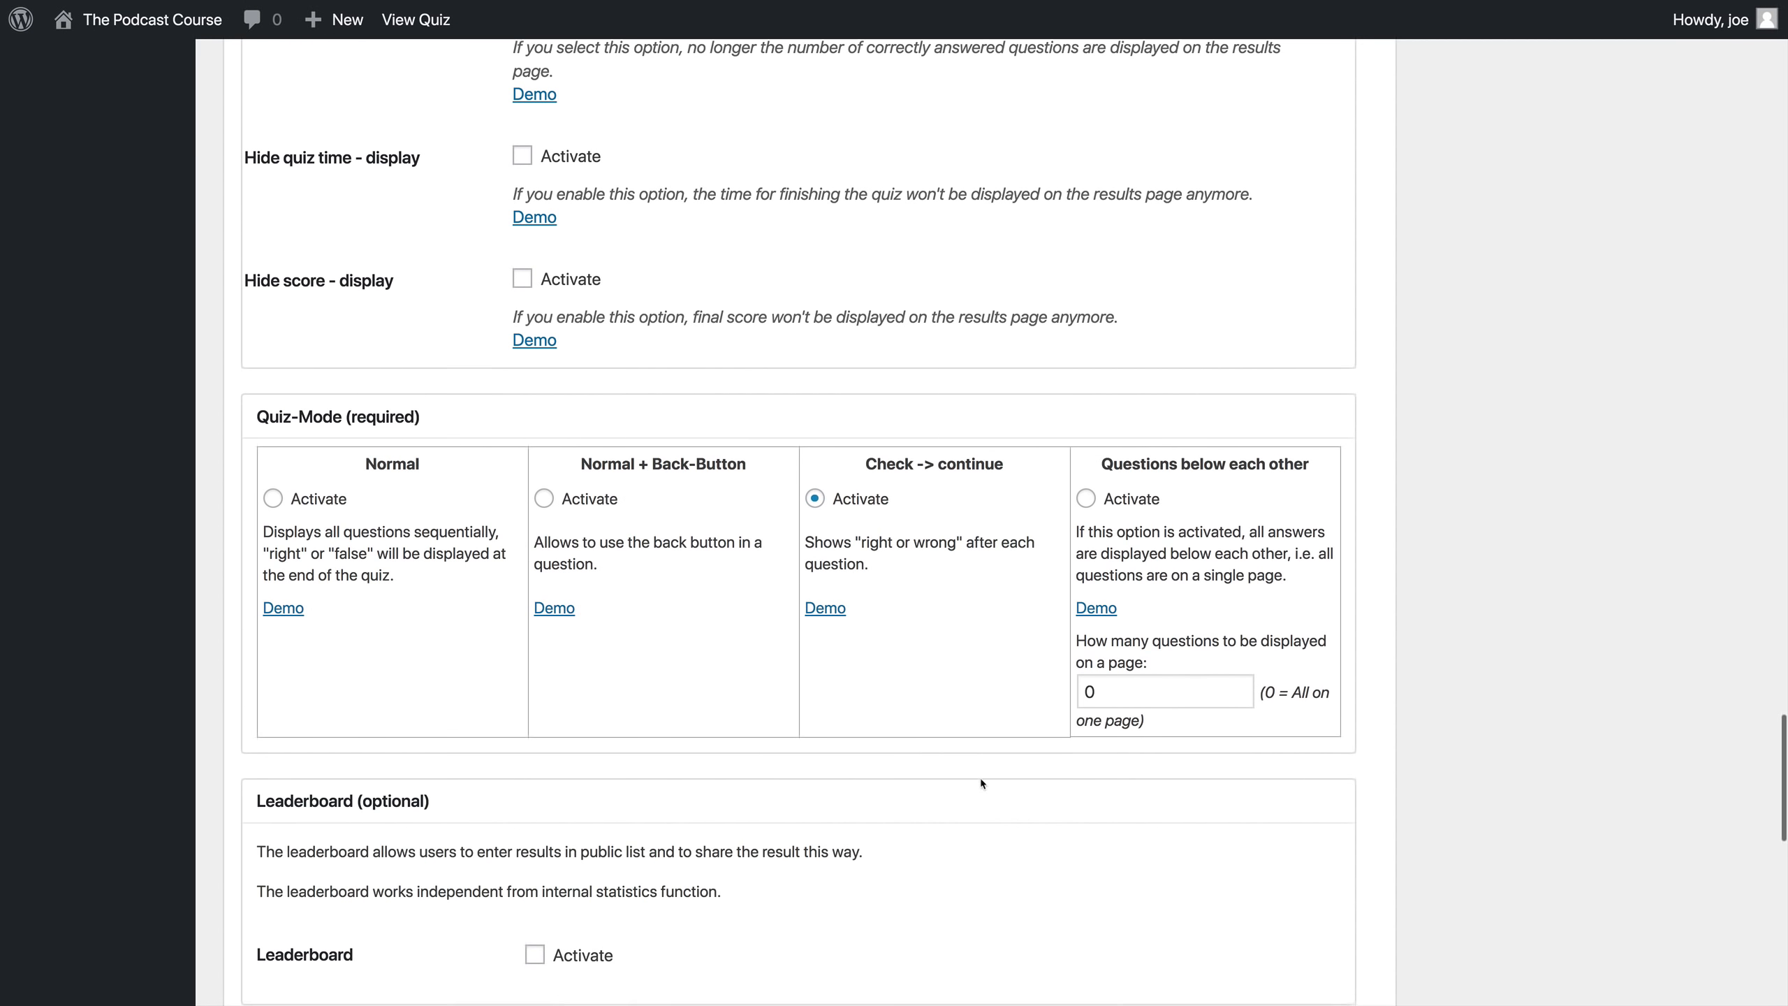
scroll(980, 776, "down", 10)
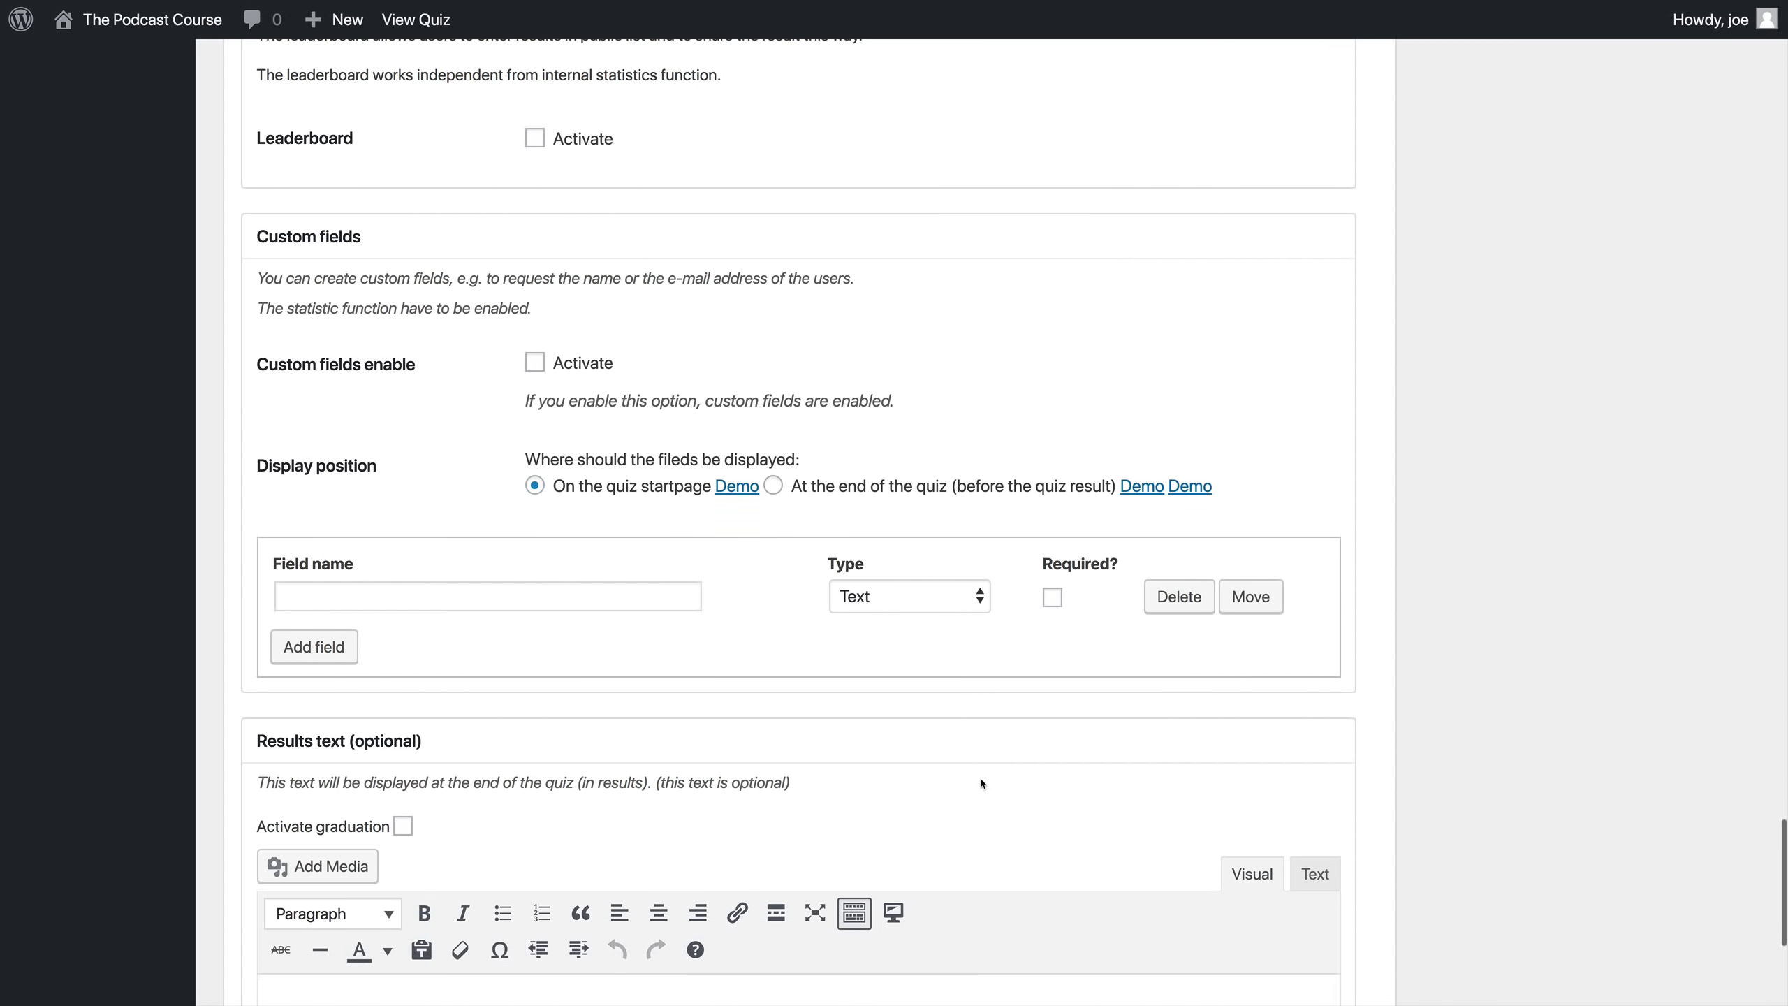
scroll(981, 778, "up", 20)
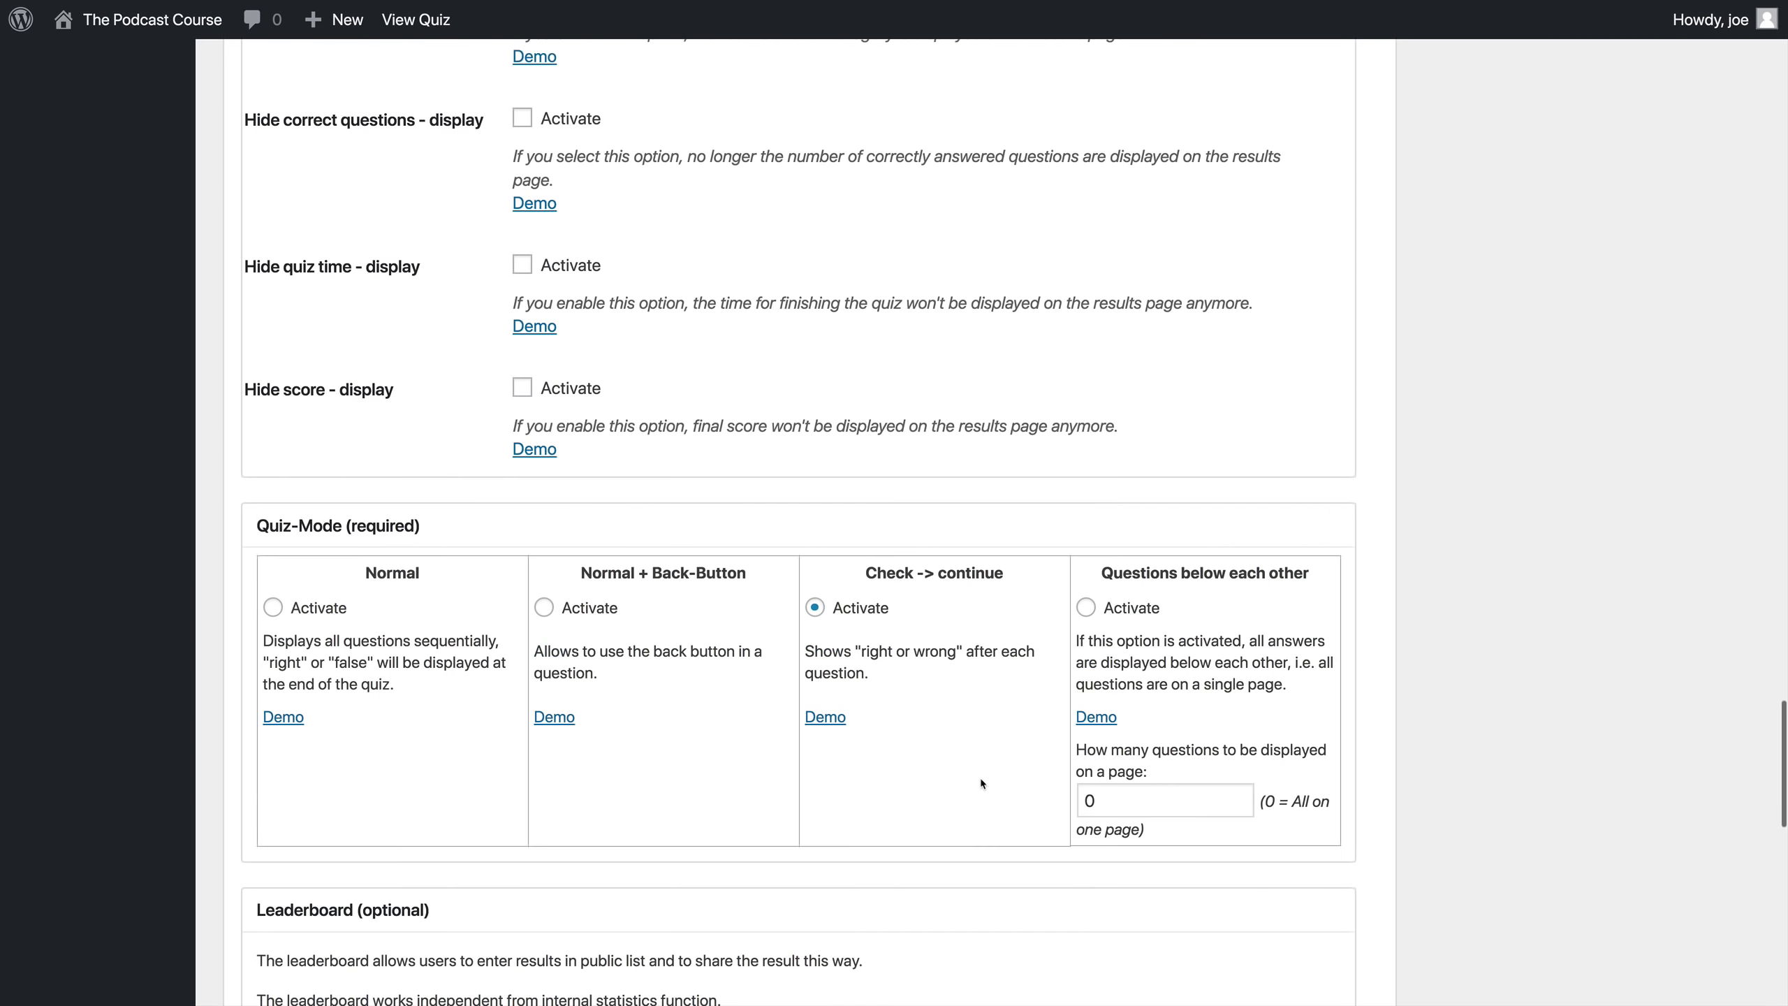
scroll(982, 780, "up", 20)
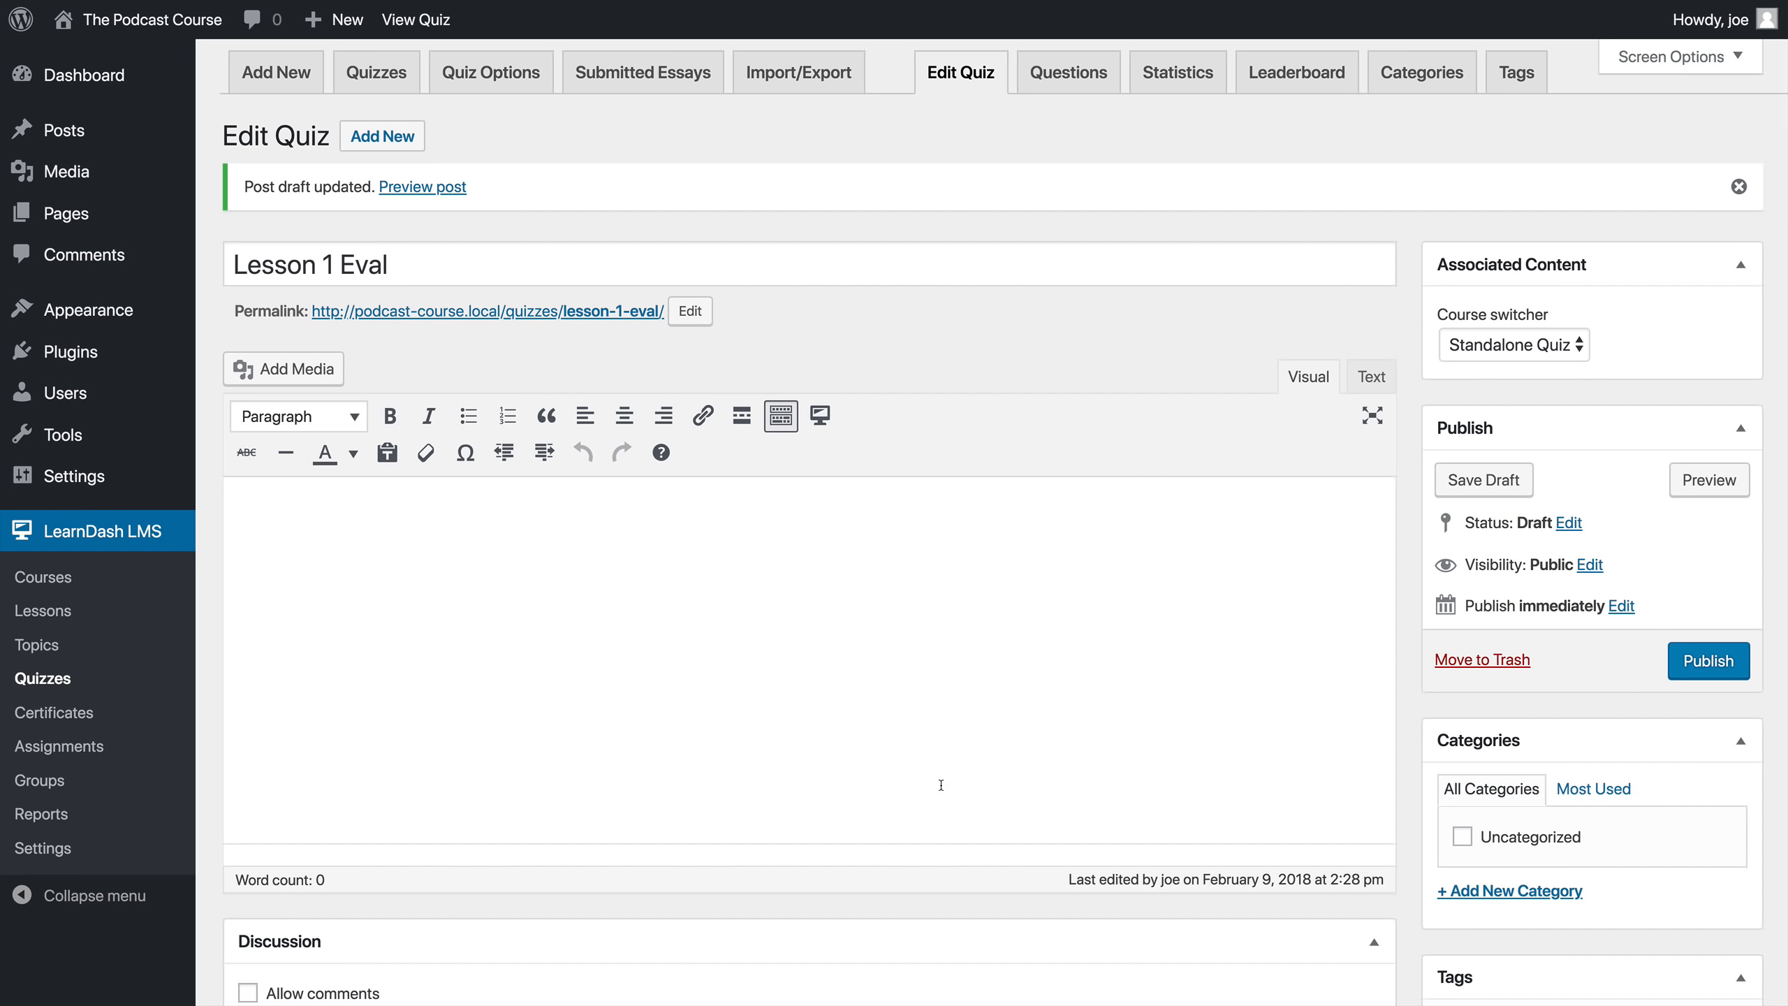
Step: Add a new question to the quiz with the question text "A Podcast topic must be unique."
left_click(1052, 78)
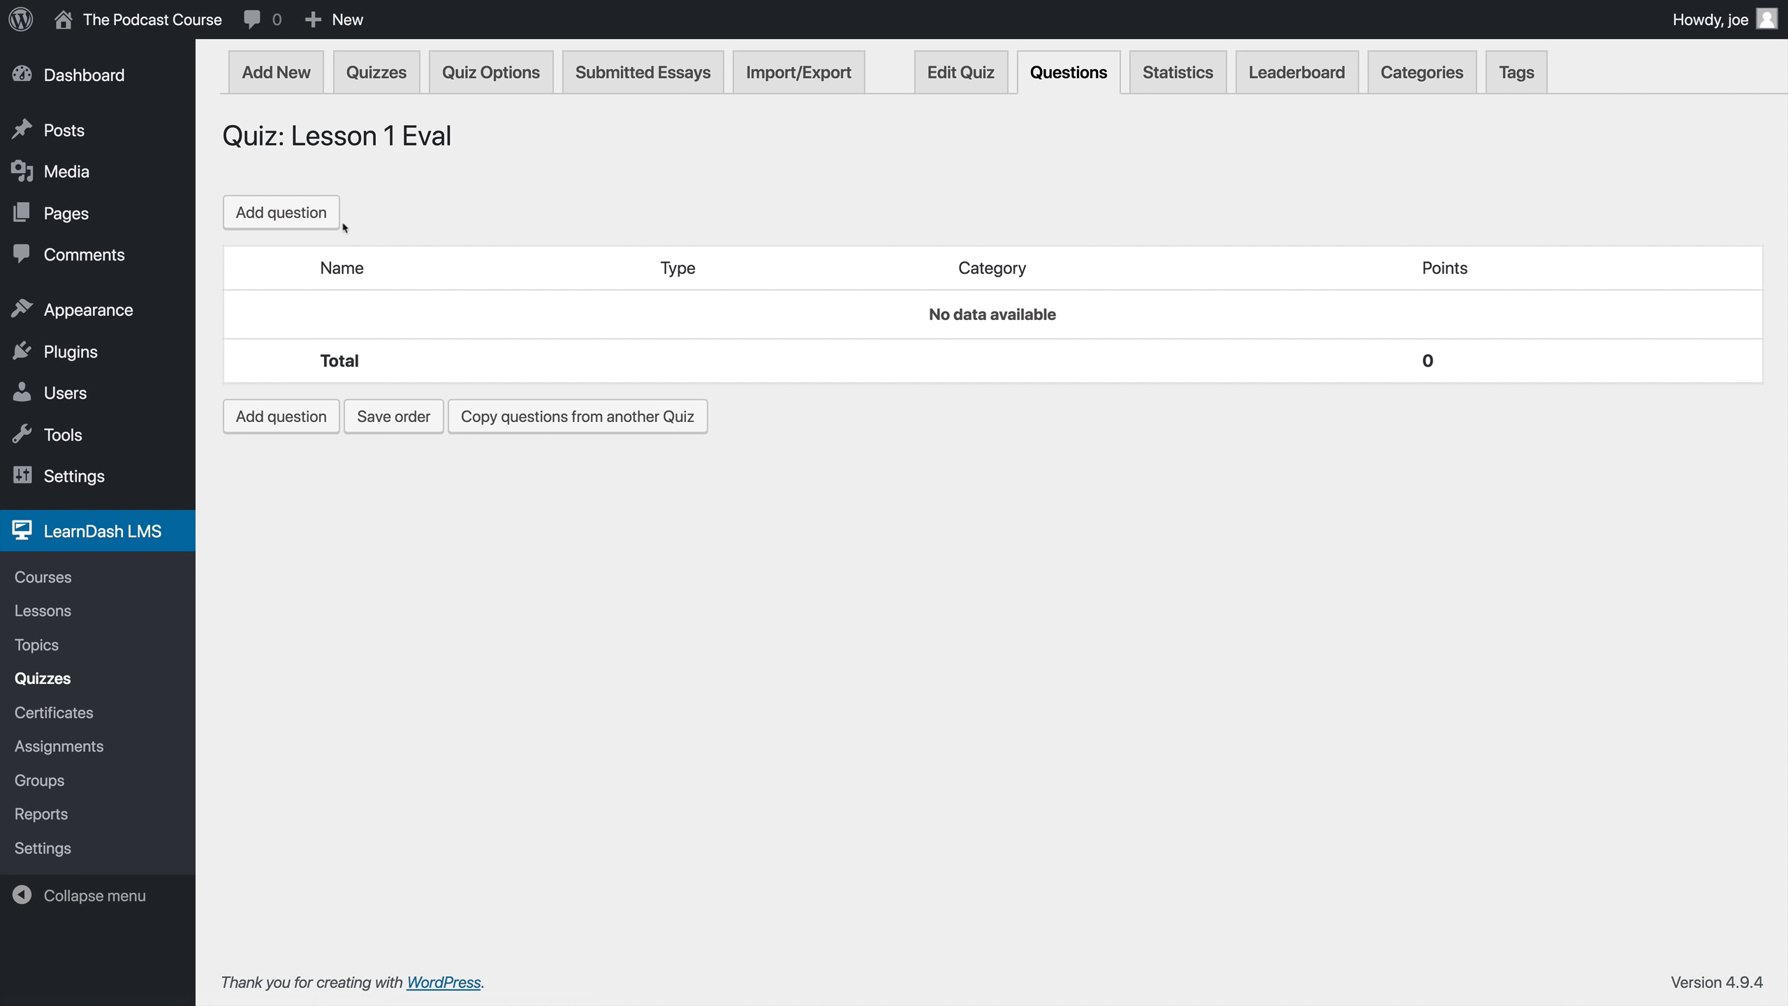
left_click(303, 216)
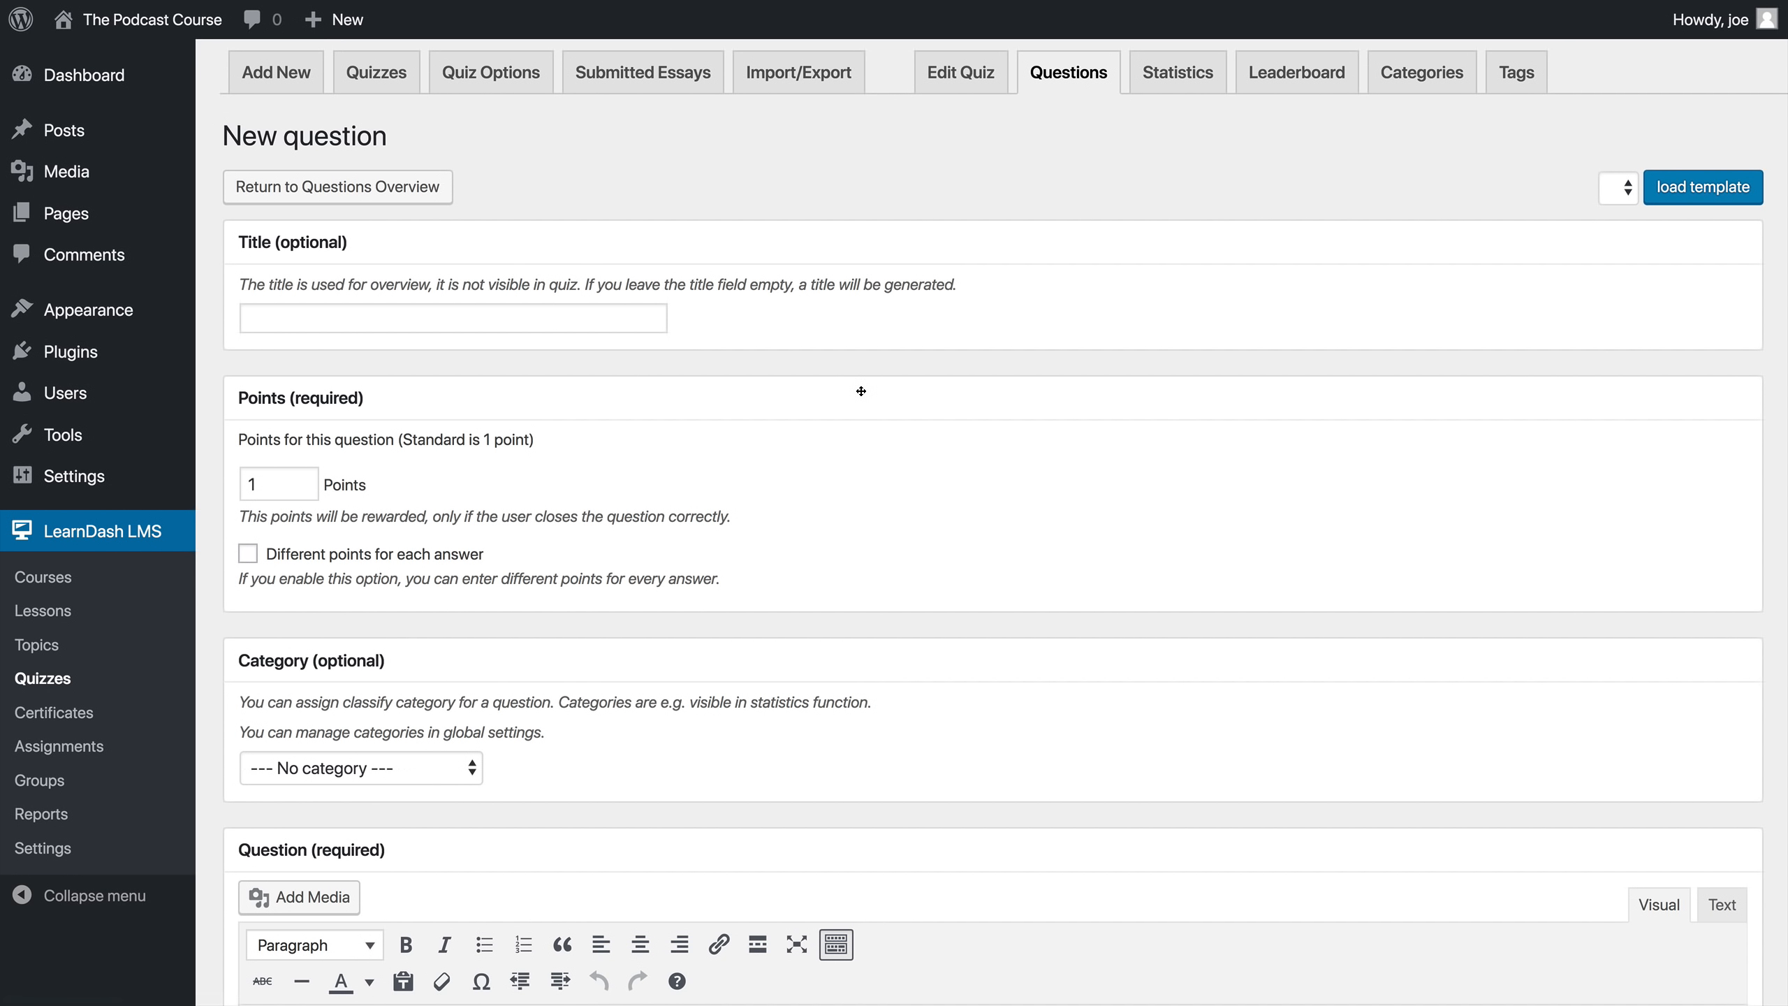
scroll(861, 391, "down", 3)
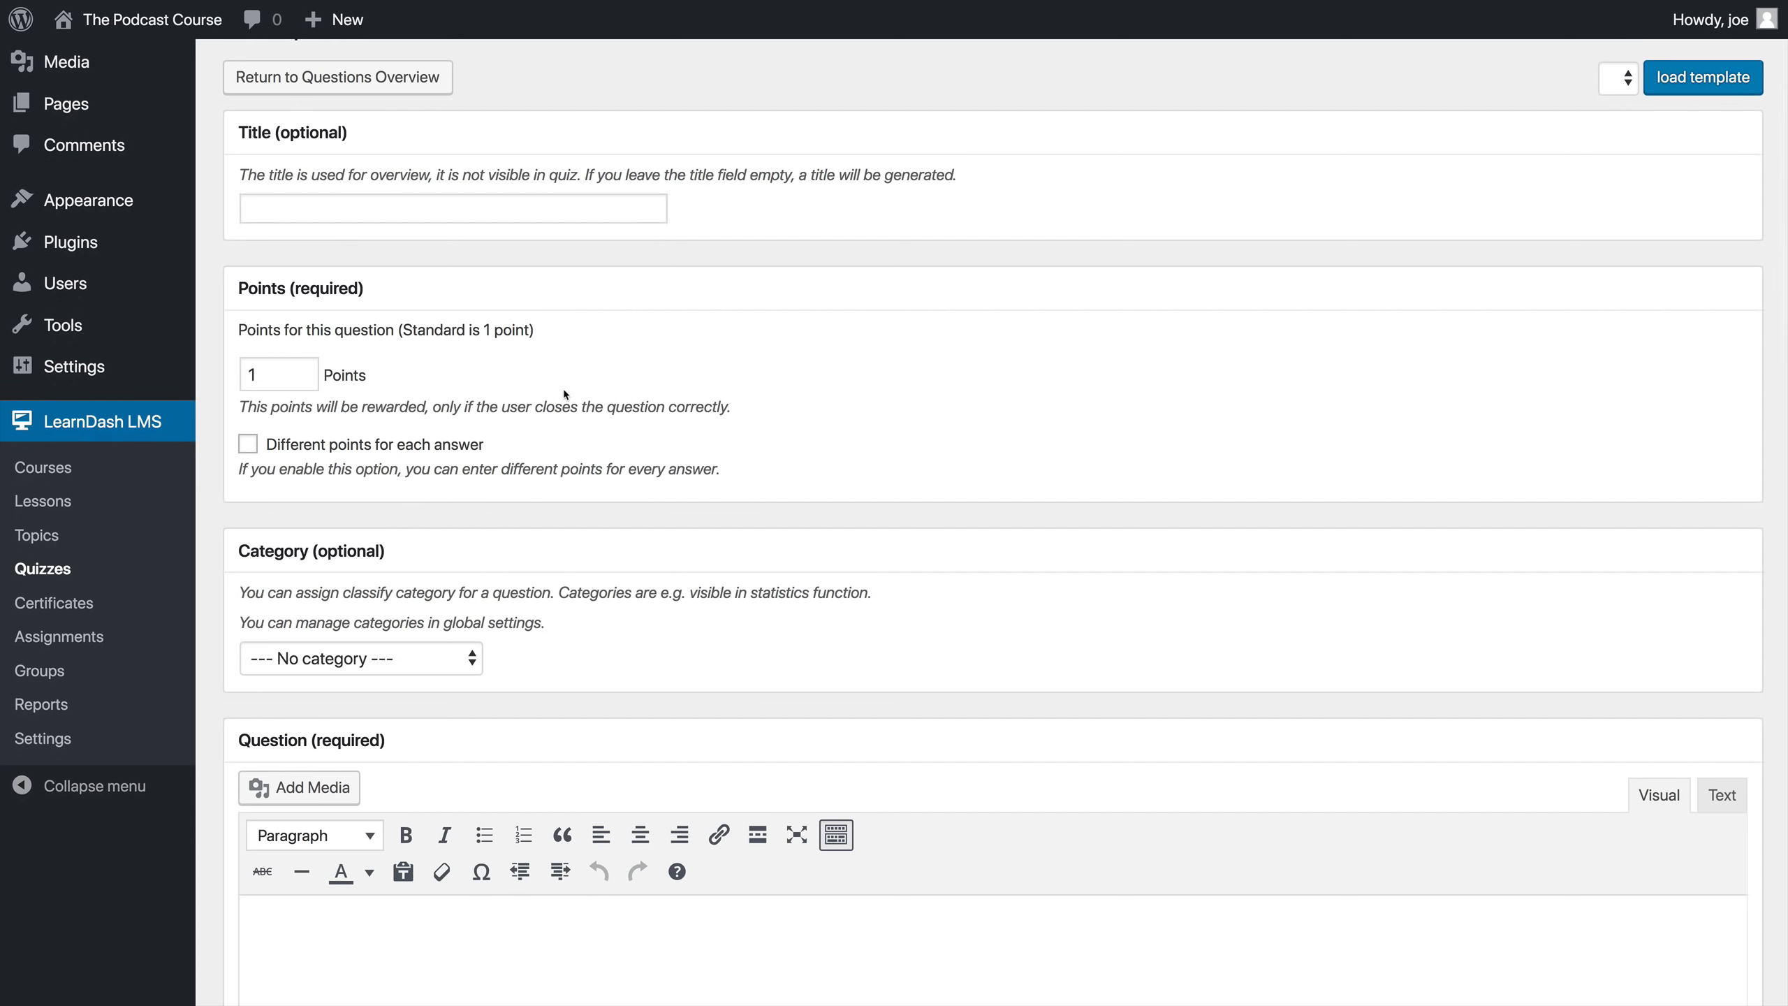
scroll(563, 393, "down", 4)
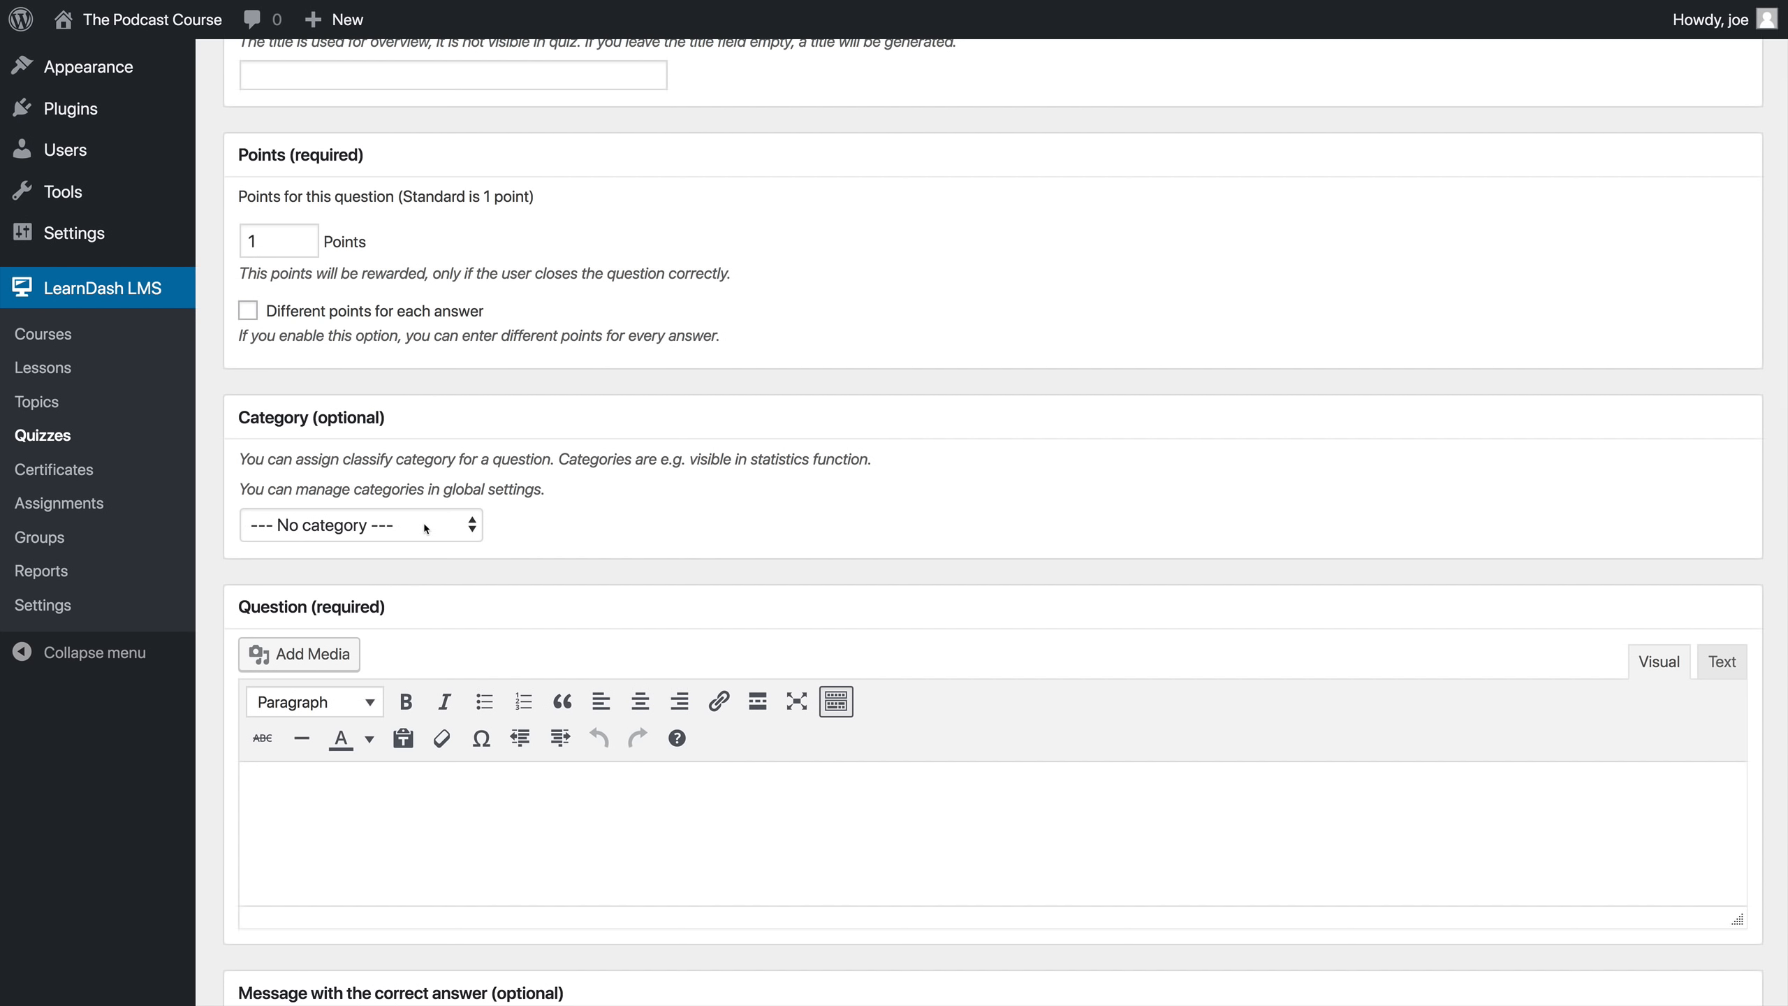
scroll(424, 527, "down", 9)
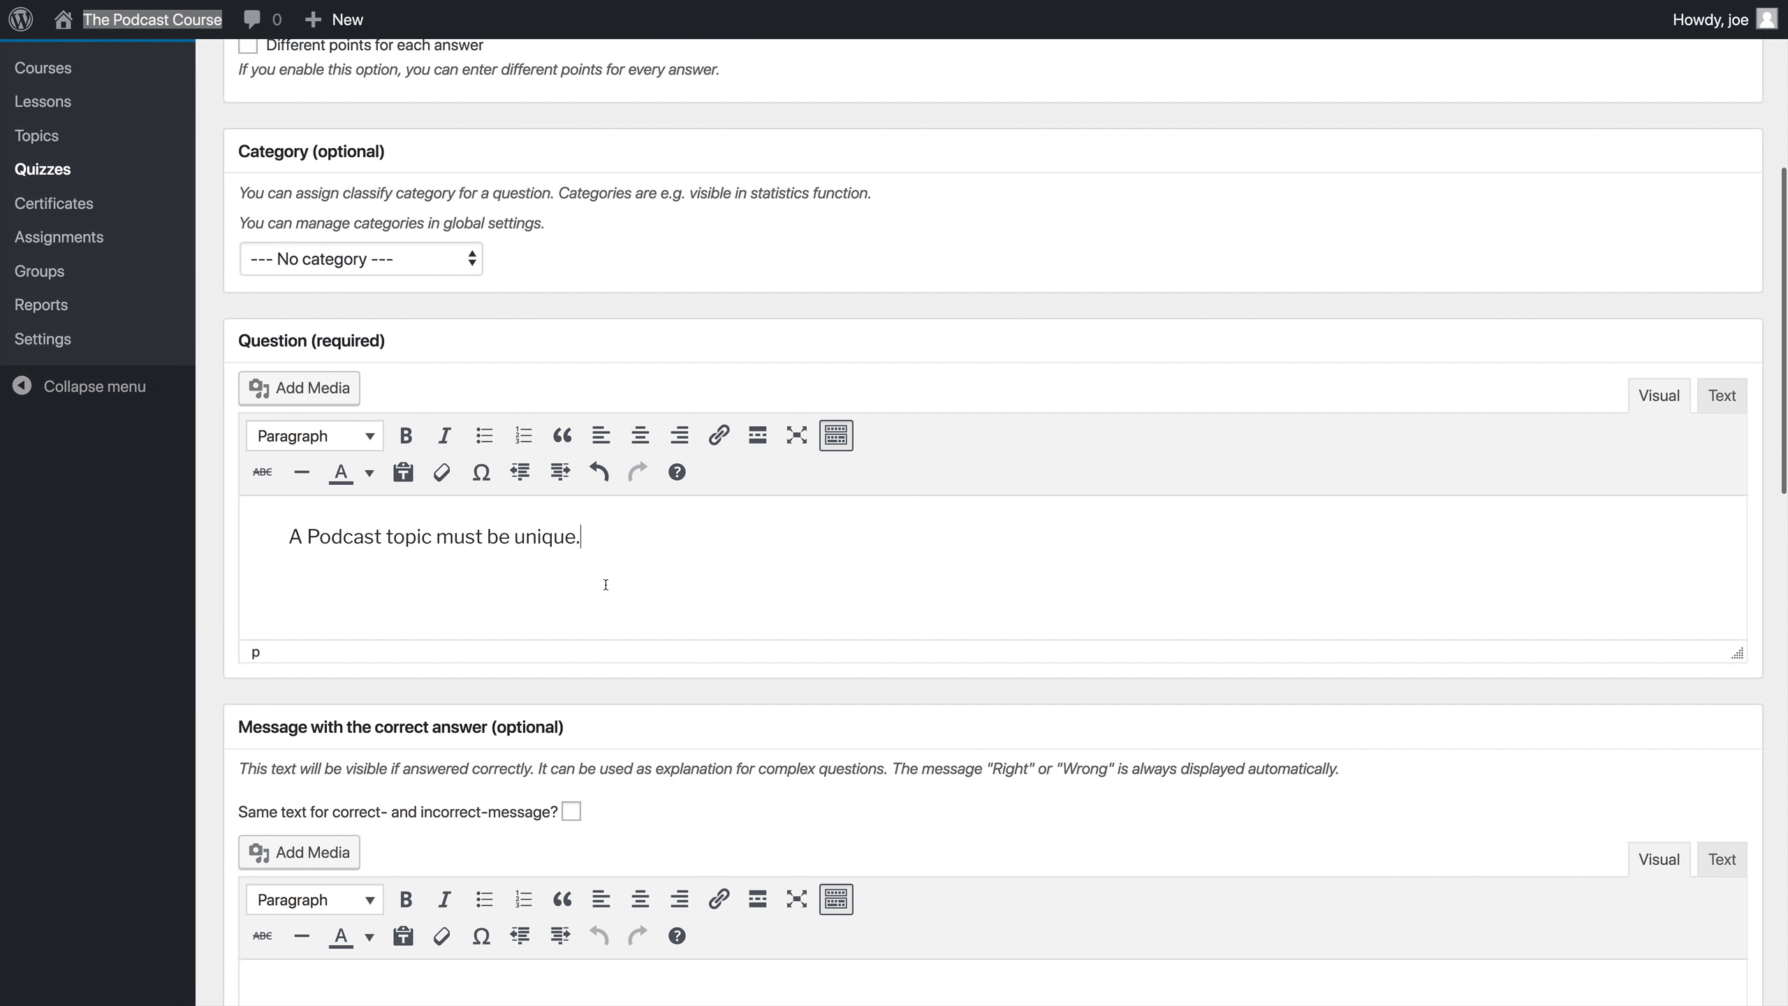
Step: Read through the question's optional correct-answer and incorrect-answer messages, hint setting and available answer types
scroll(604, 583, "down", 6)
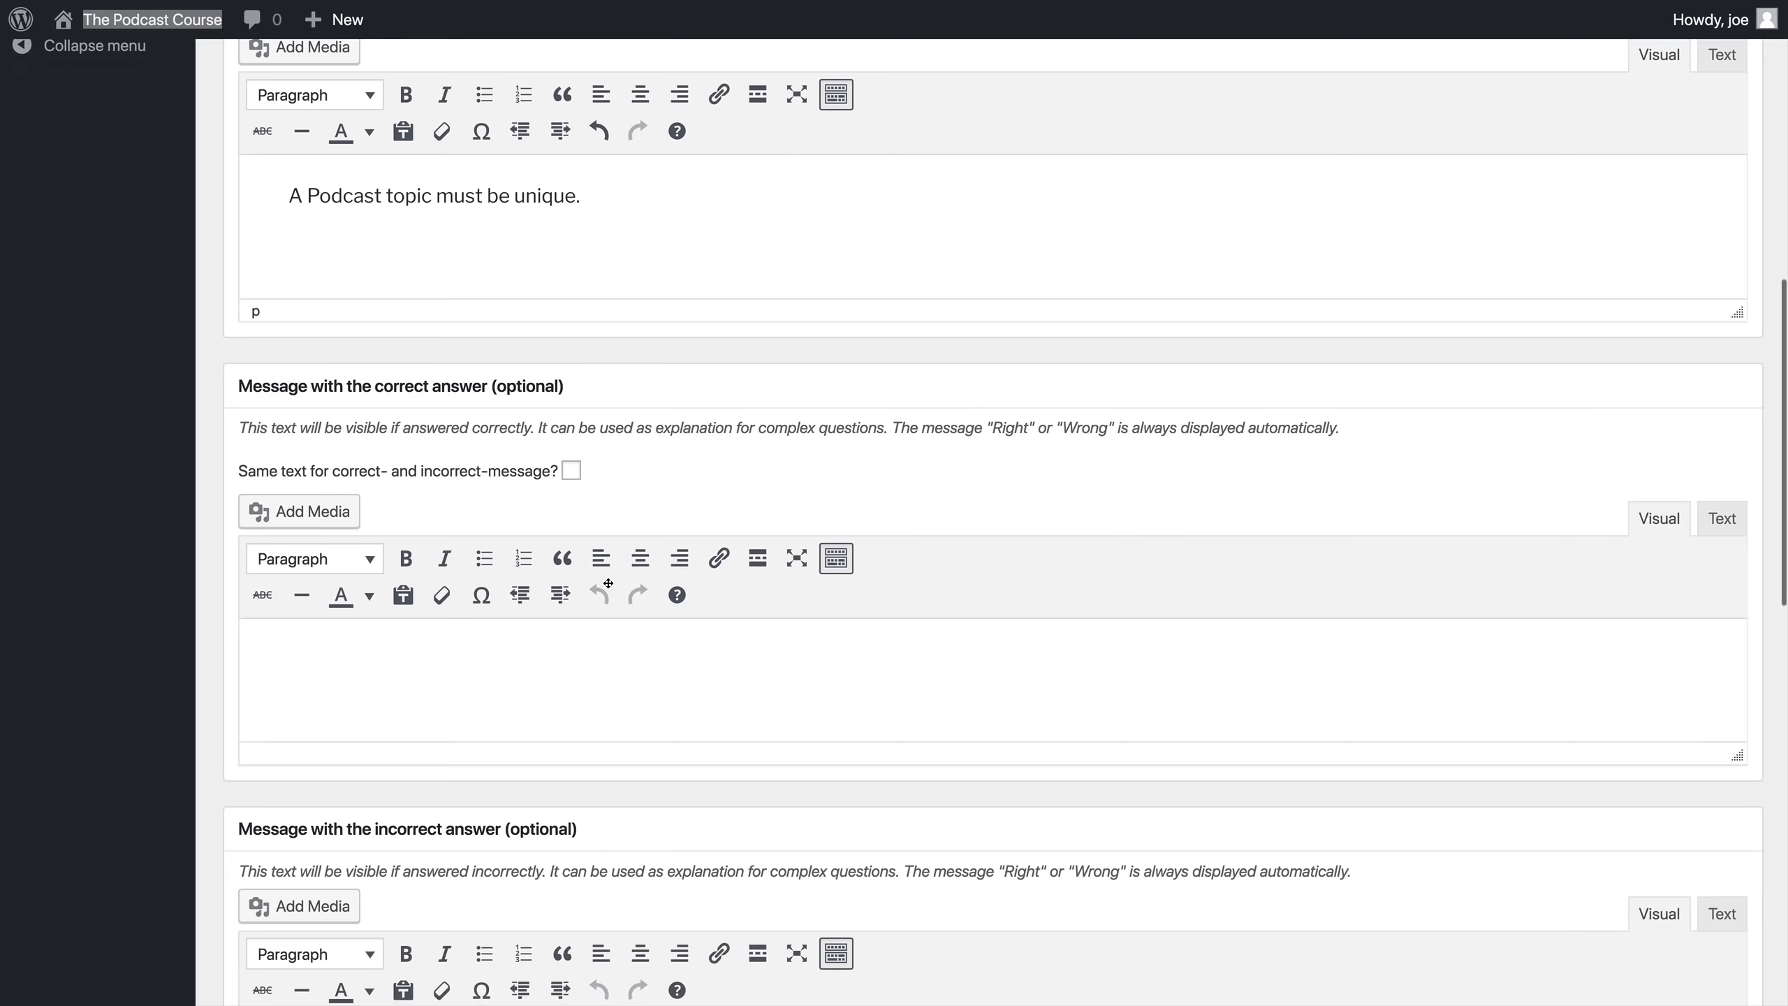
scroll(534, 583, "down", 1)
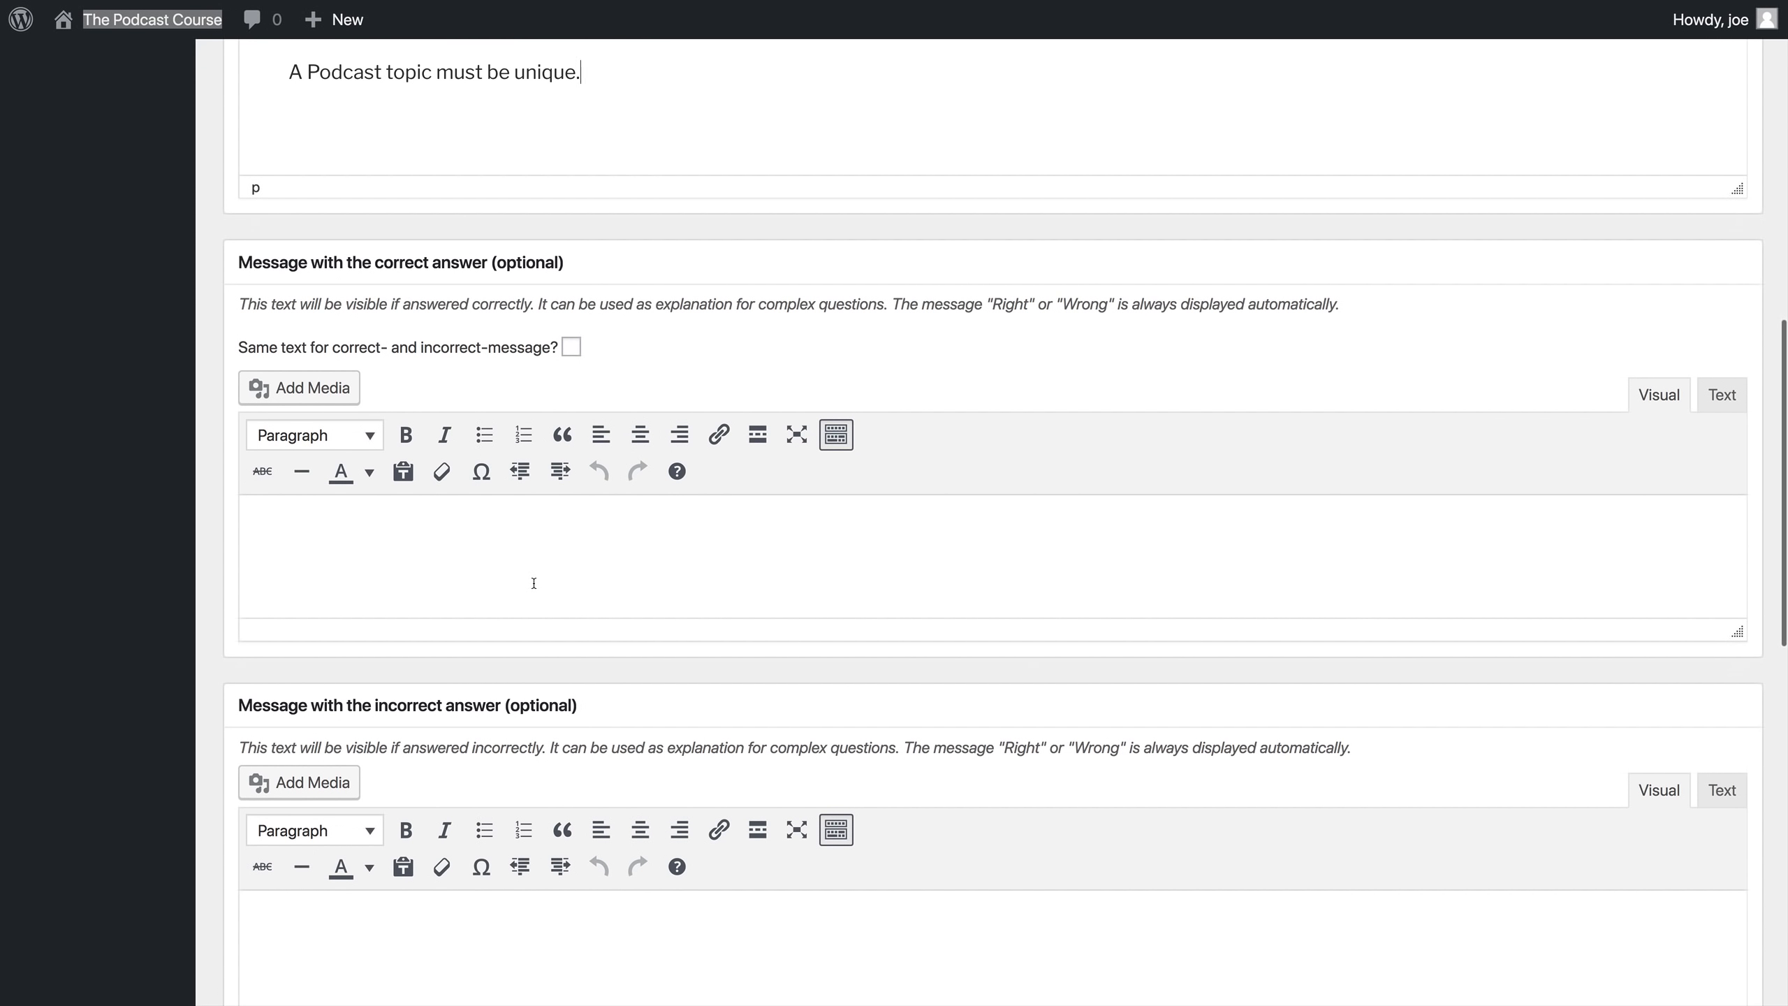
scroll(533, 583, "down", 2)
scroll(534, 582, "down", 2)
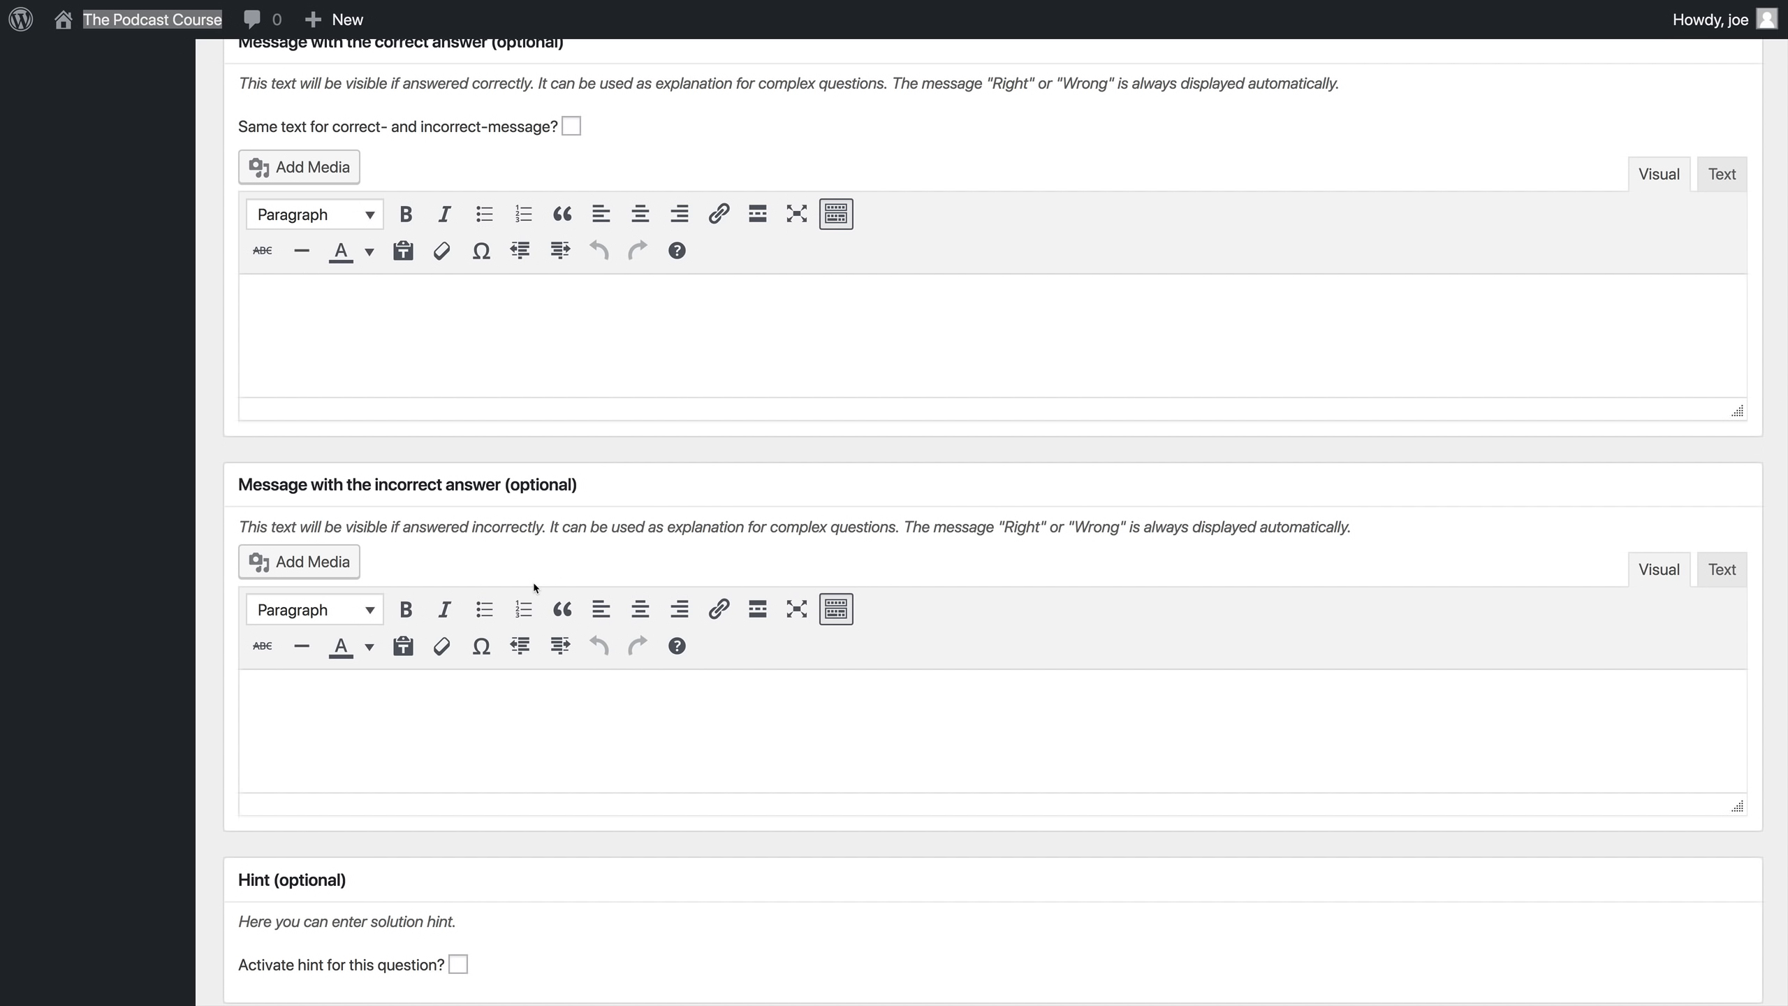
scroll(533, 583, "down", 2)
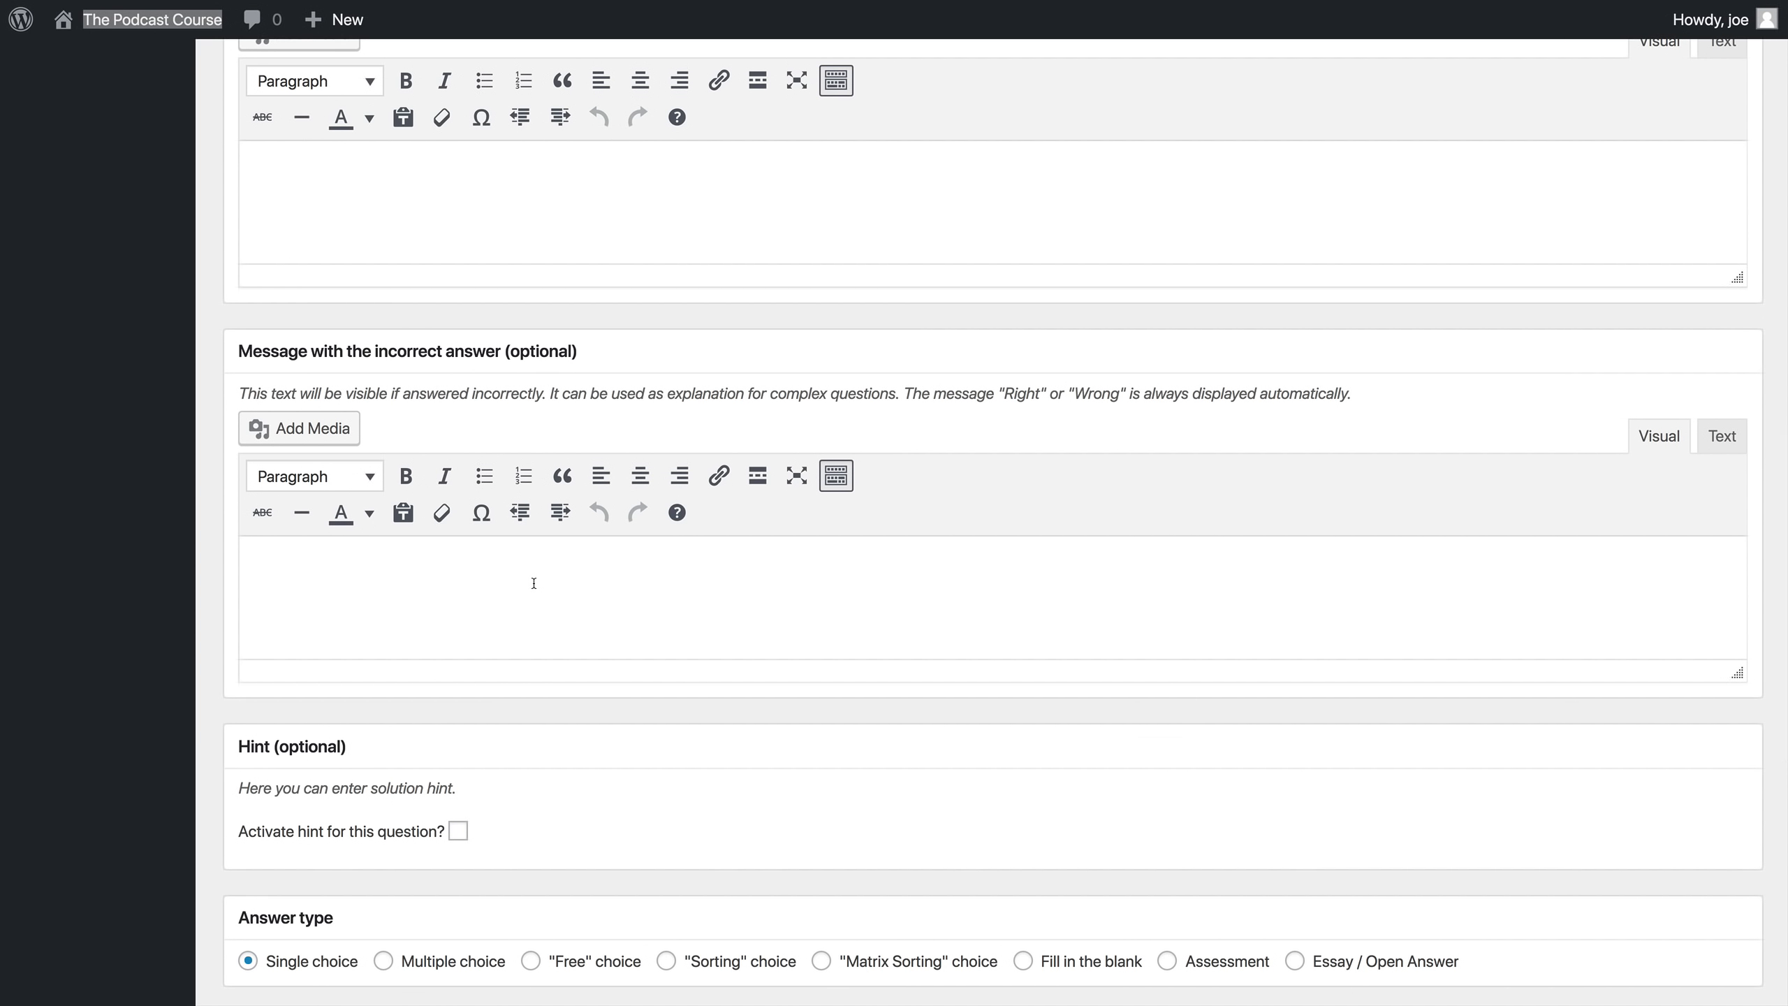
scroll(534, 583, "down", 4)
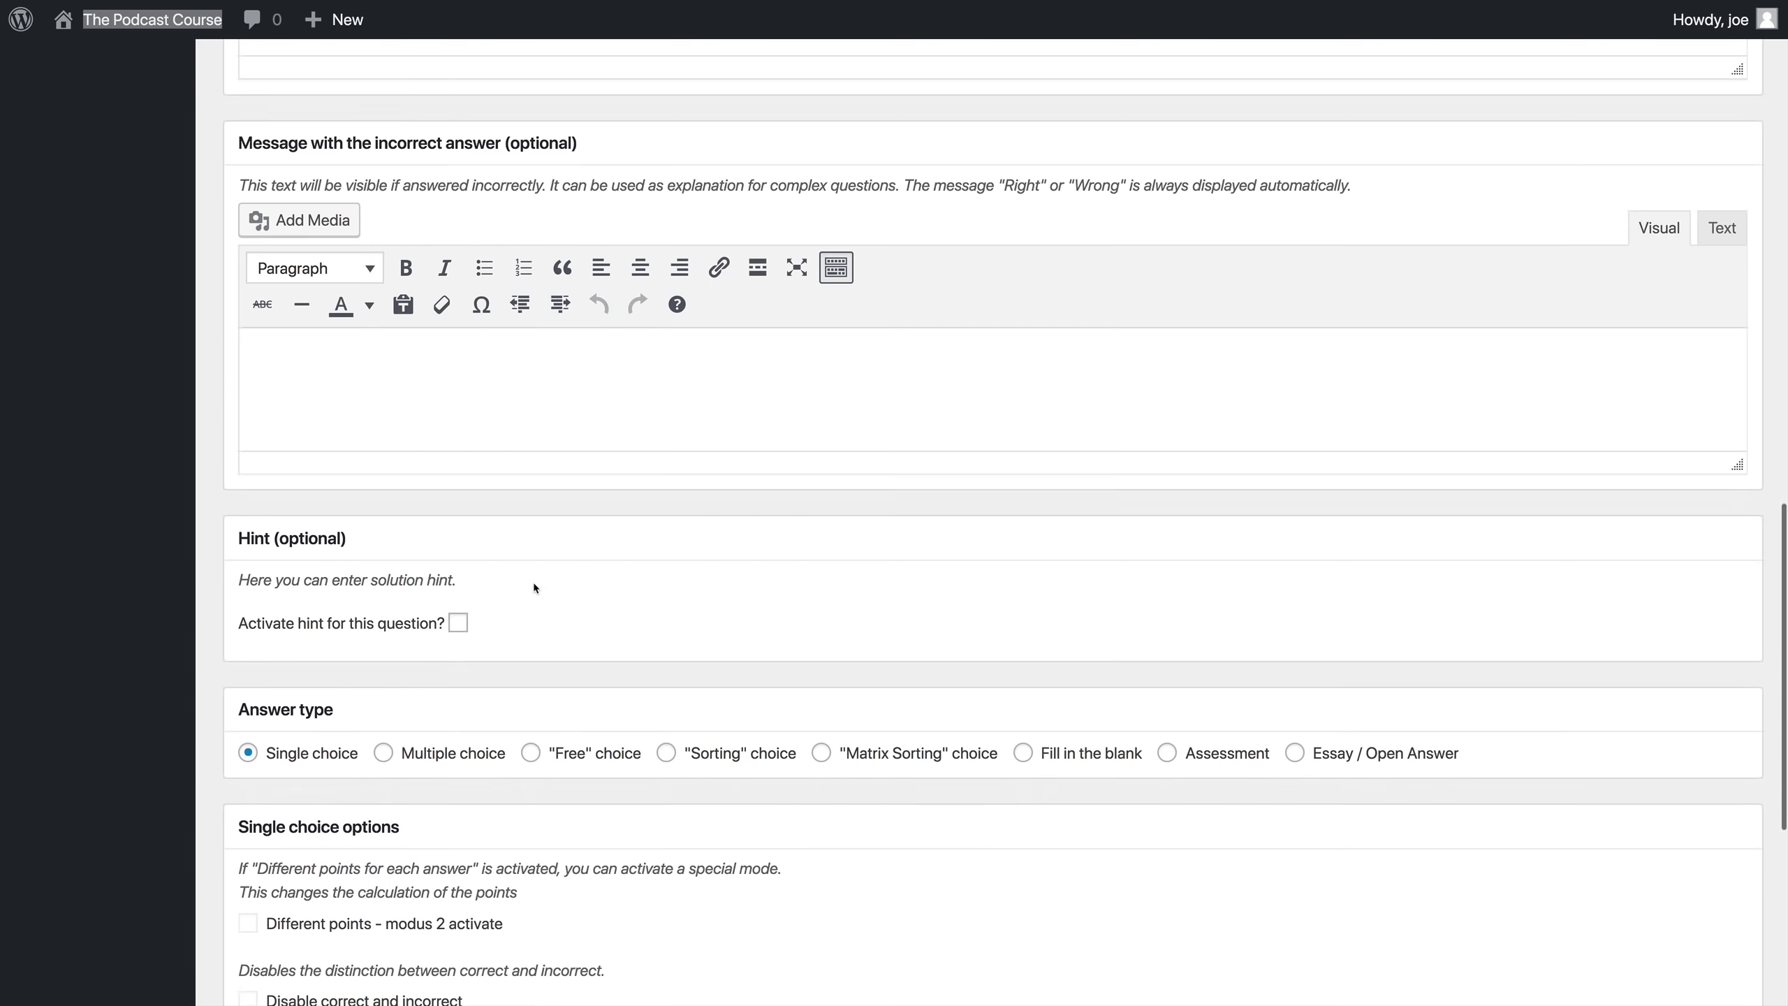
scroll(534, 585, "down", 4)
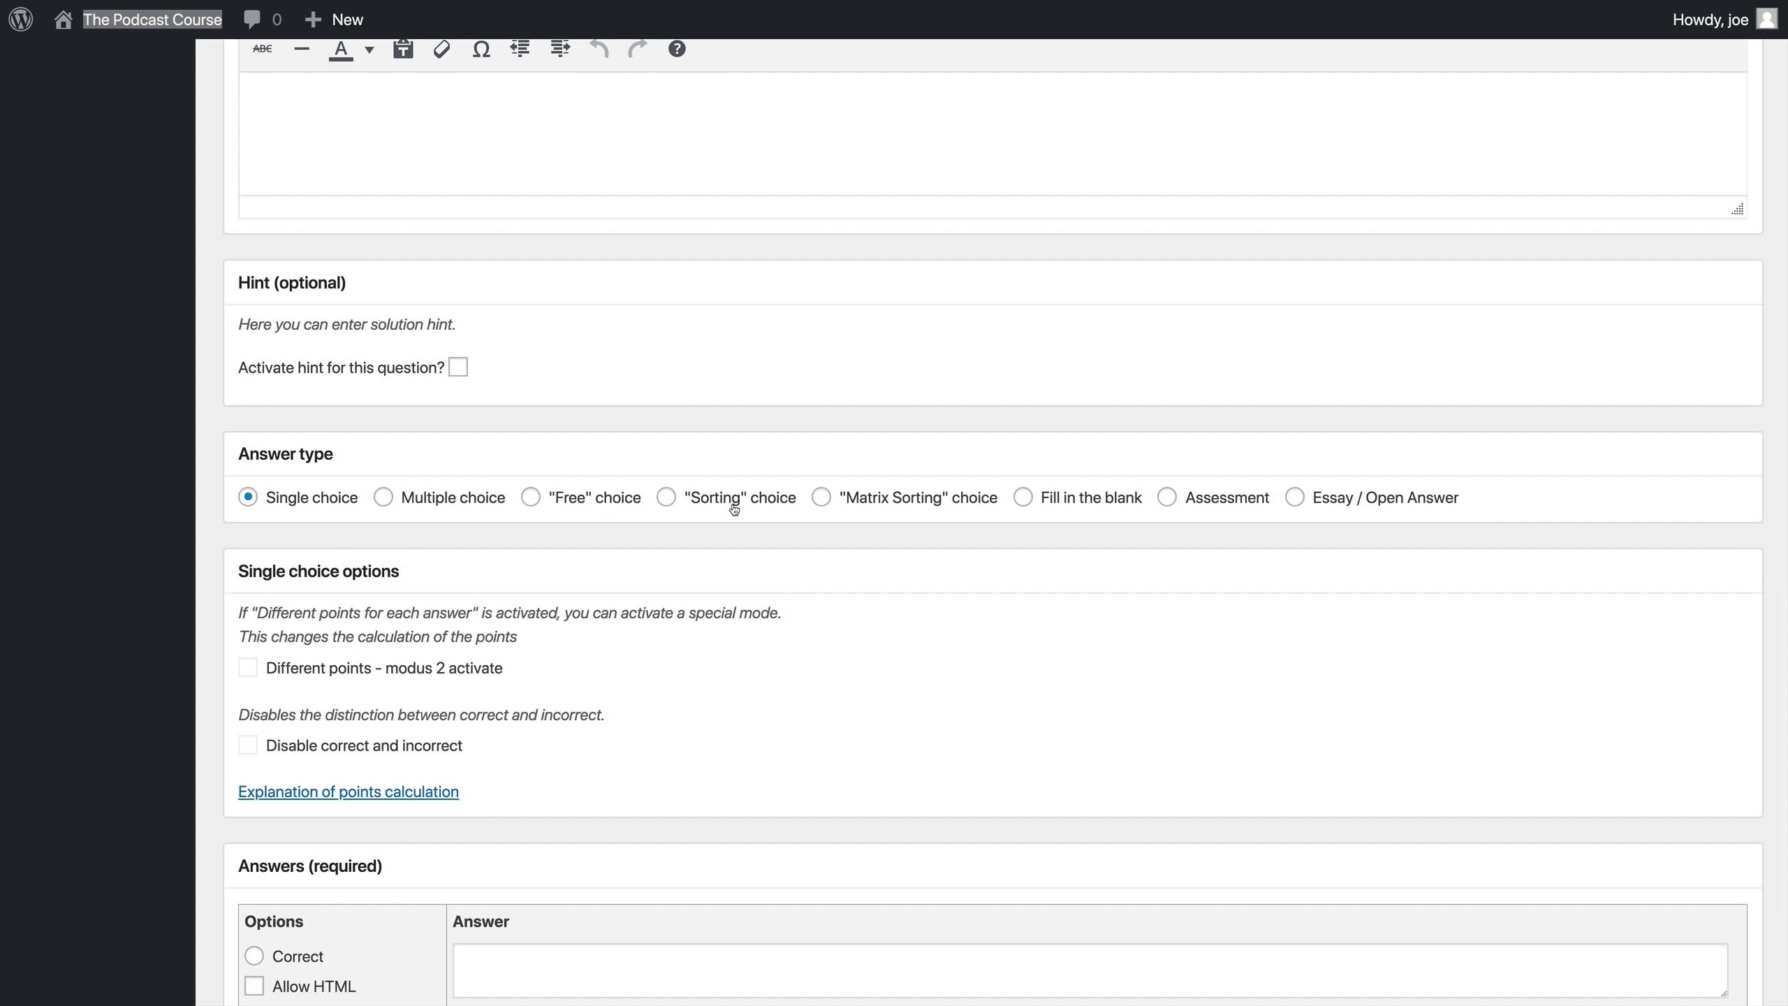
Step: Try the "Matrix Sorting" choice answer type to view its layout, and set the answer type back to Single choice
left_click(913, 505)
scroll(896, 539, "down", 1)
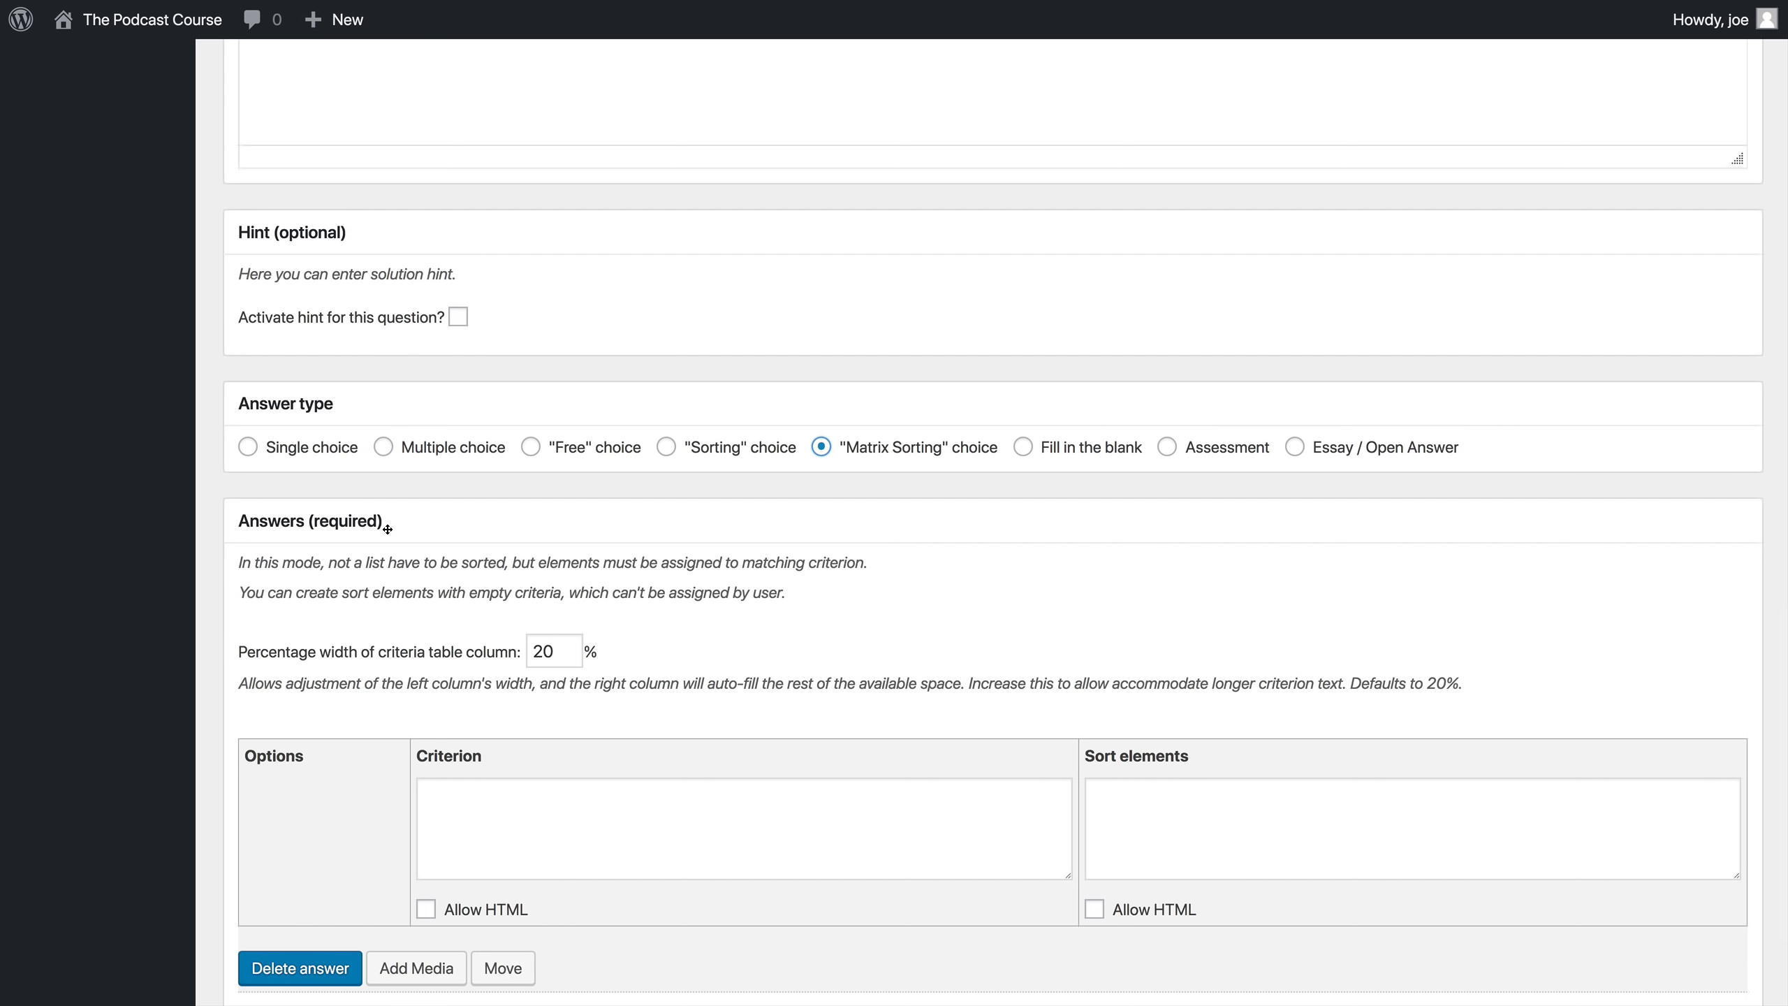
left_click(318, 451)
Step: Enter the answers True and False with False as the correct one, and save the question
scroll(376, 528, "down", 2)
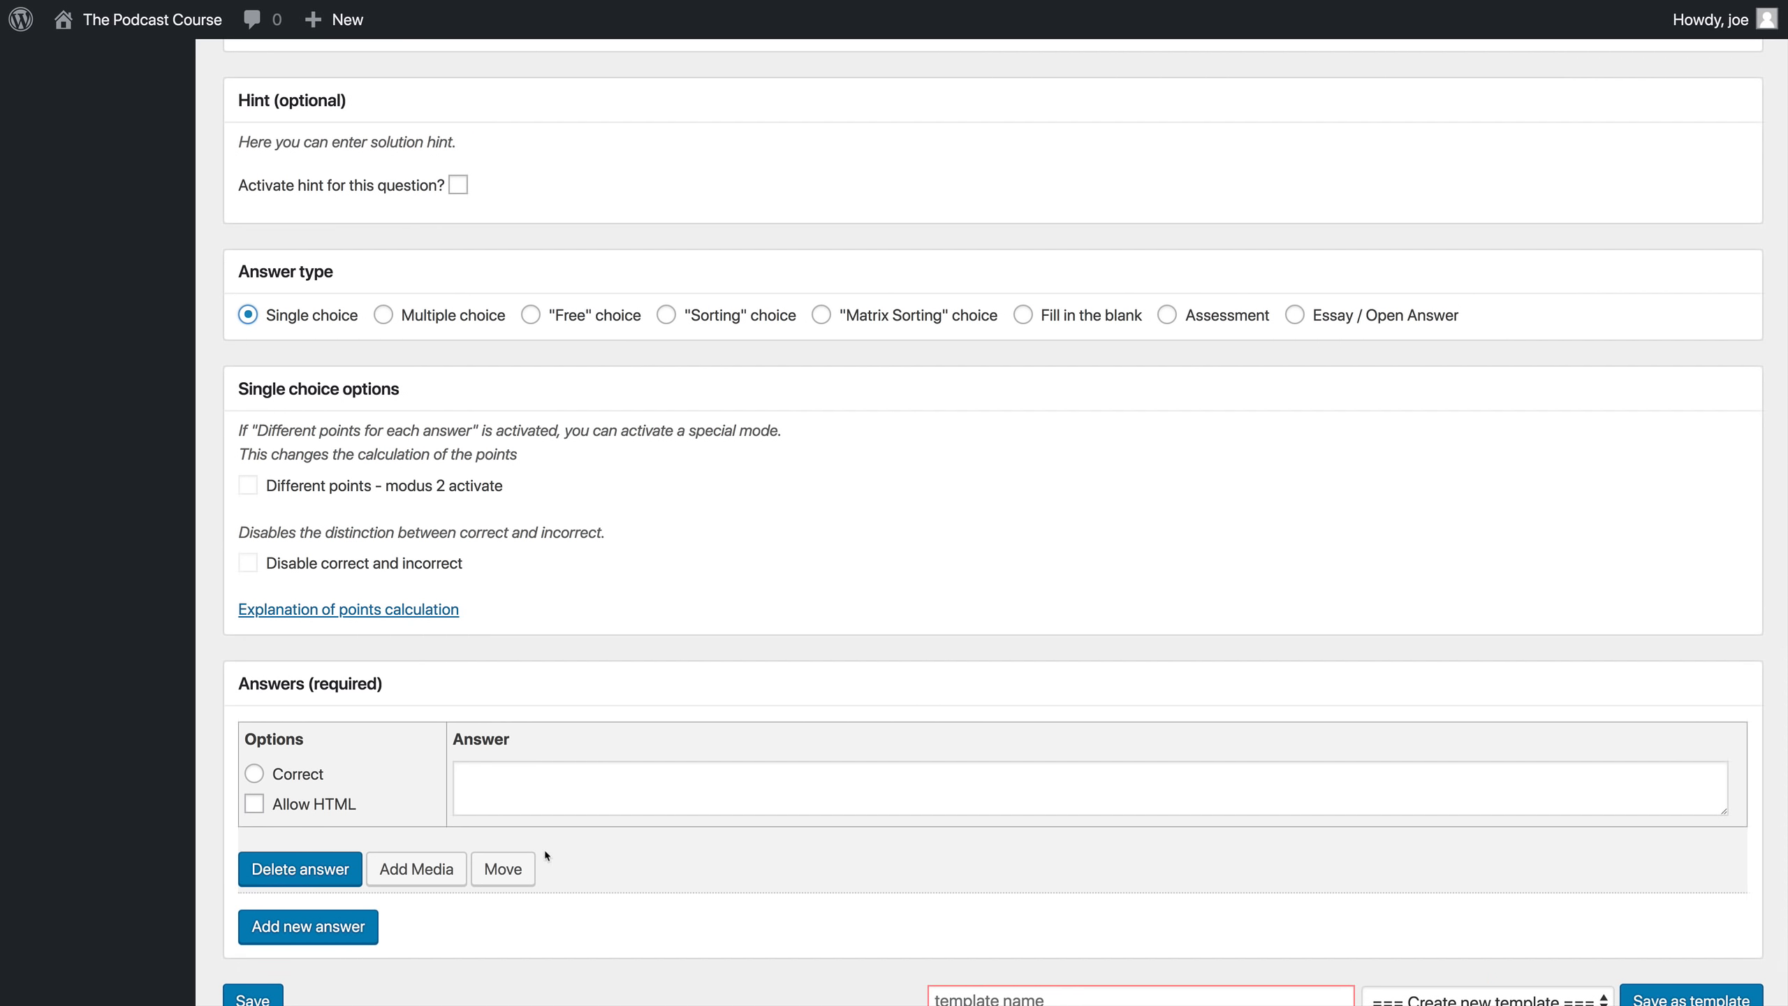
left_click(550, 784)
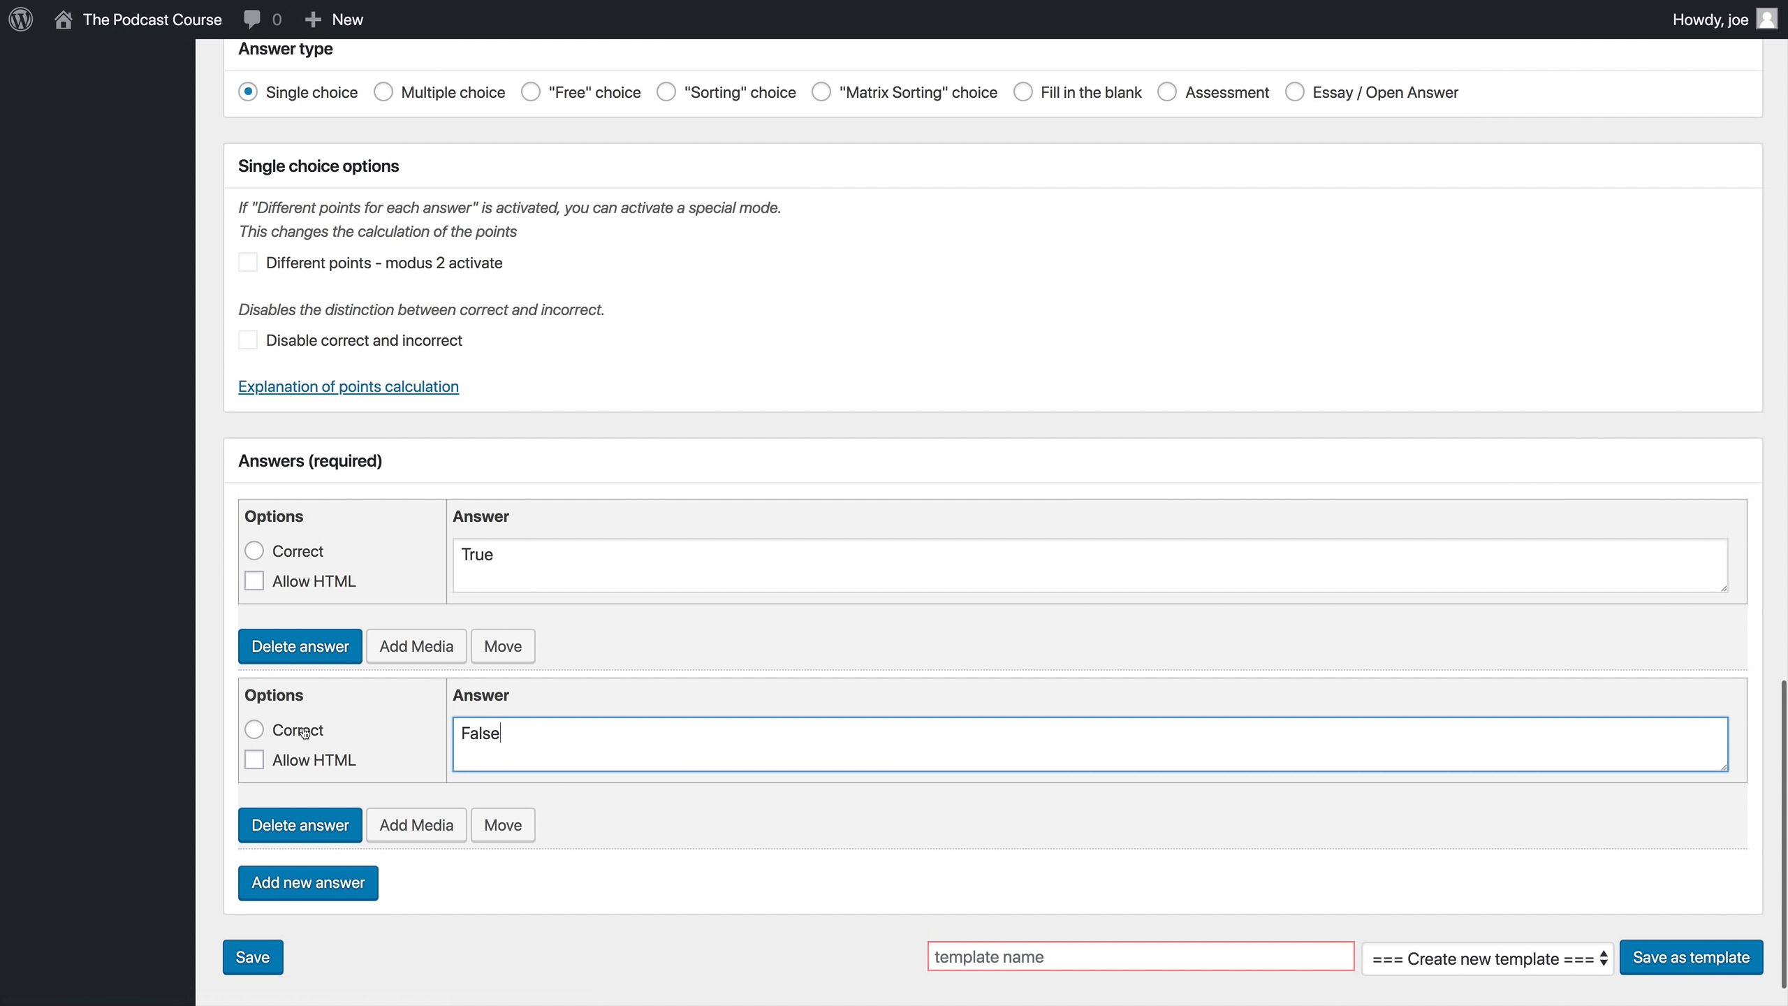
left_click(304, 734)
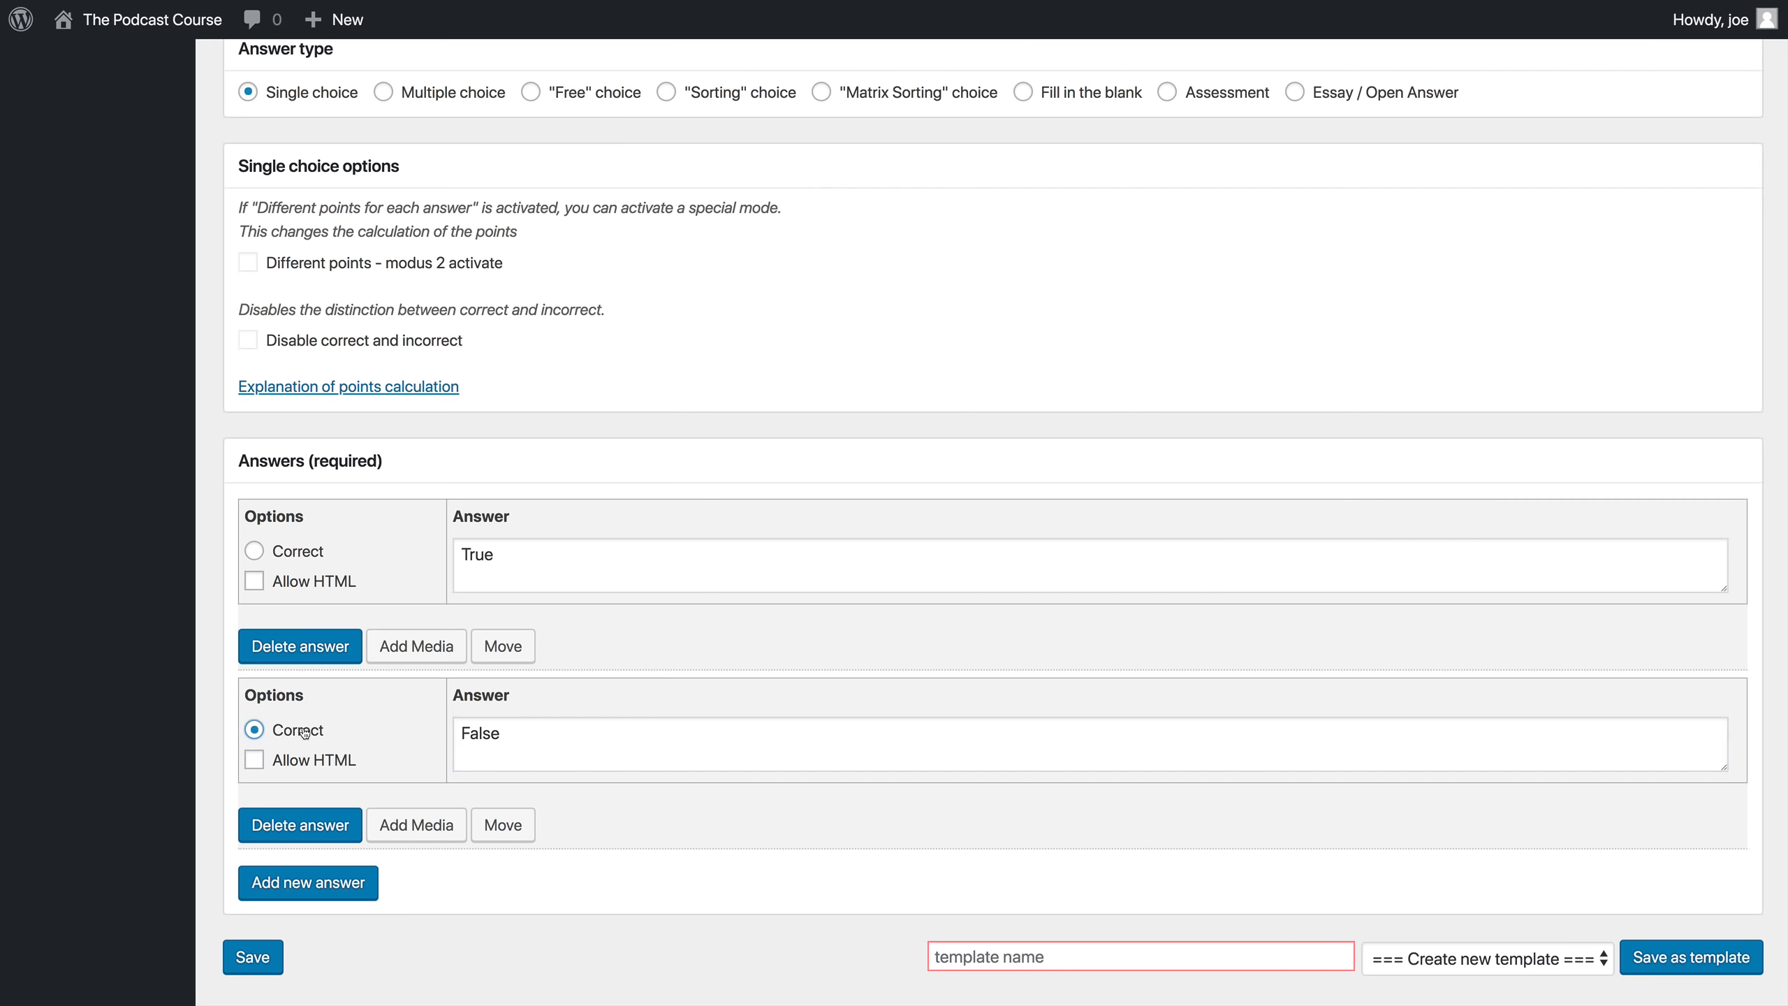
scroll(304, 733, "down", 2)
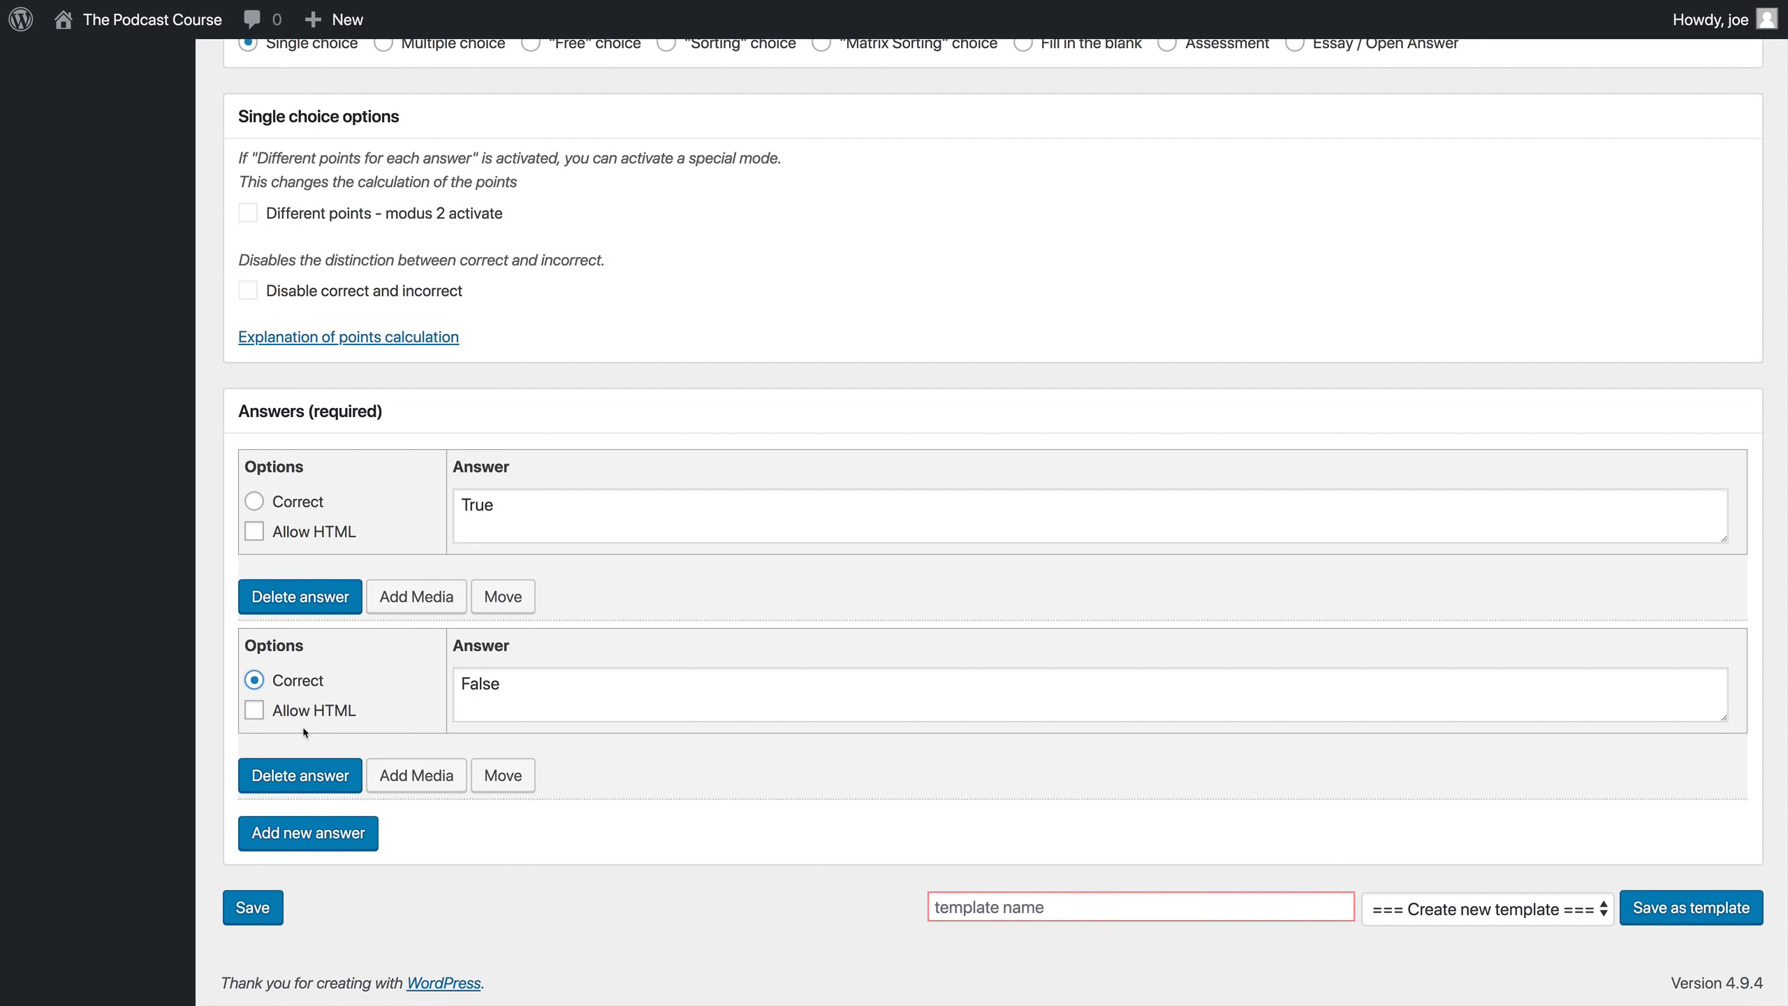
scroll(304, 733, "up", 2)
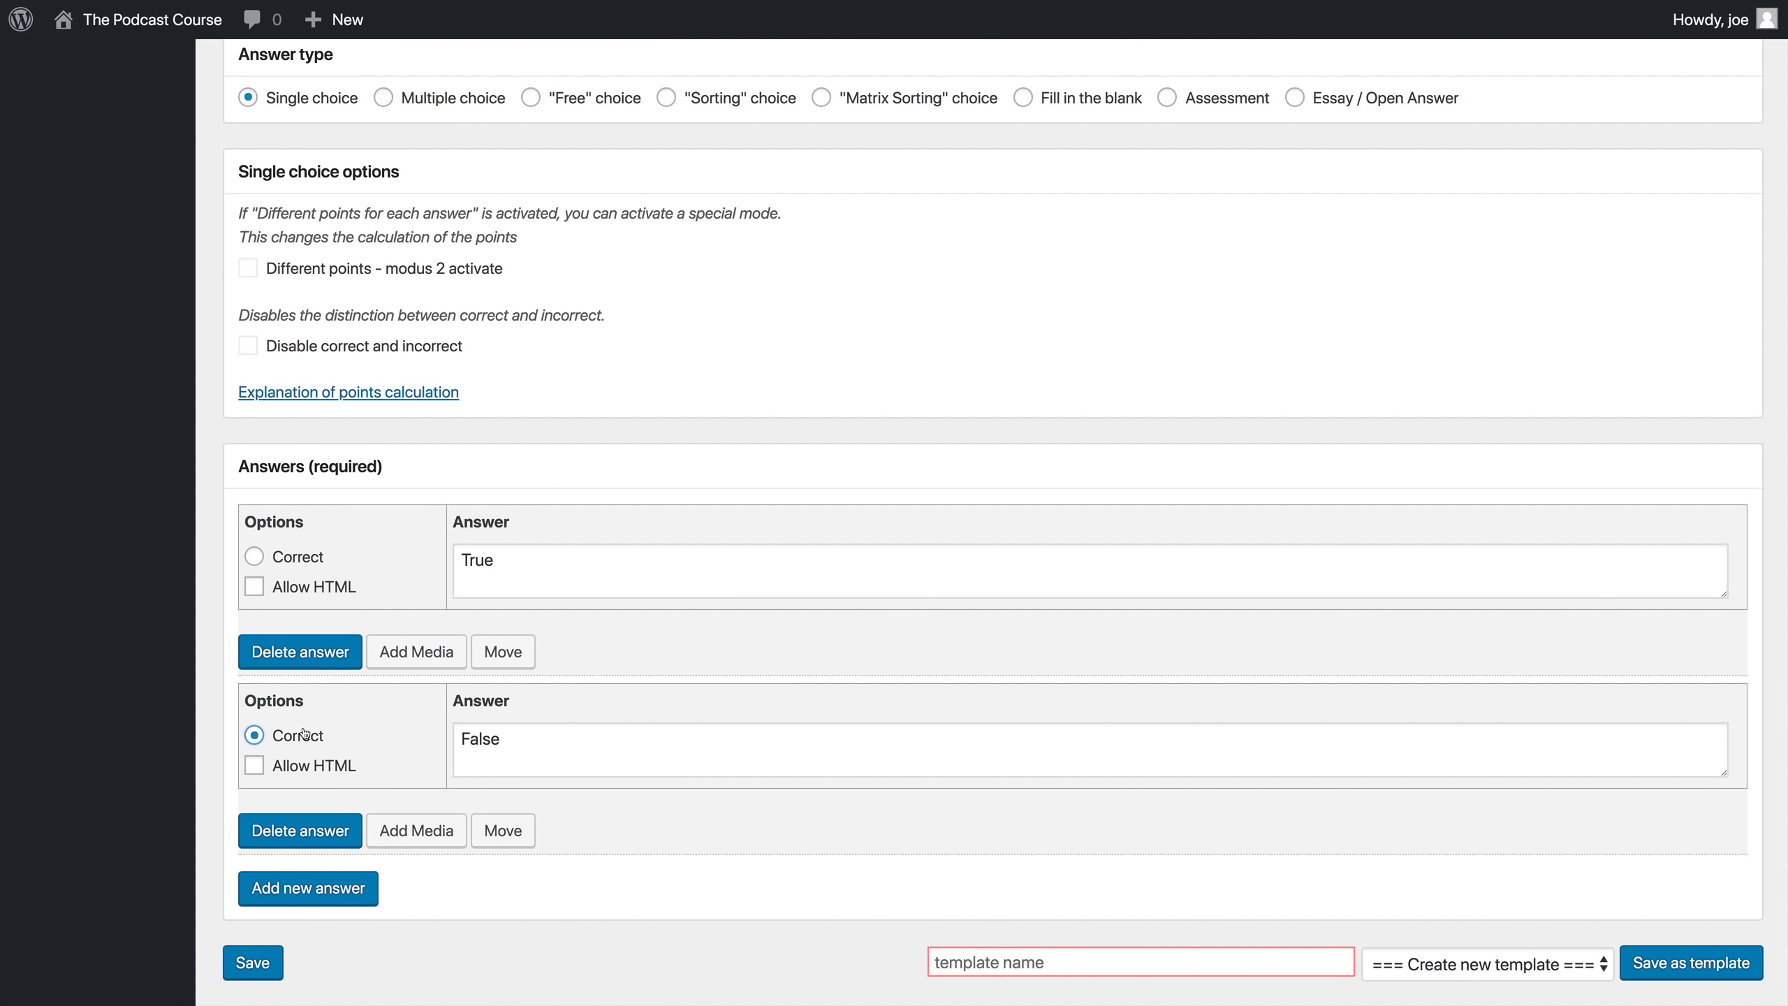
scroll(304, 733, "down", 2)
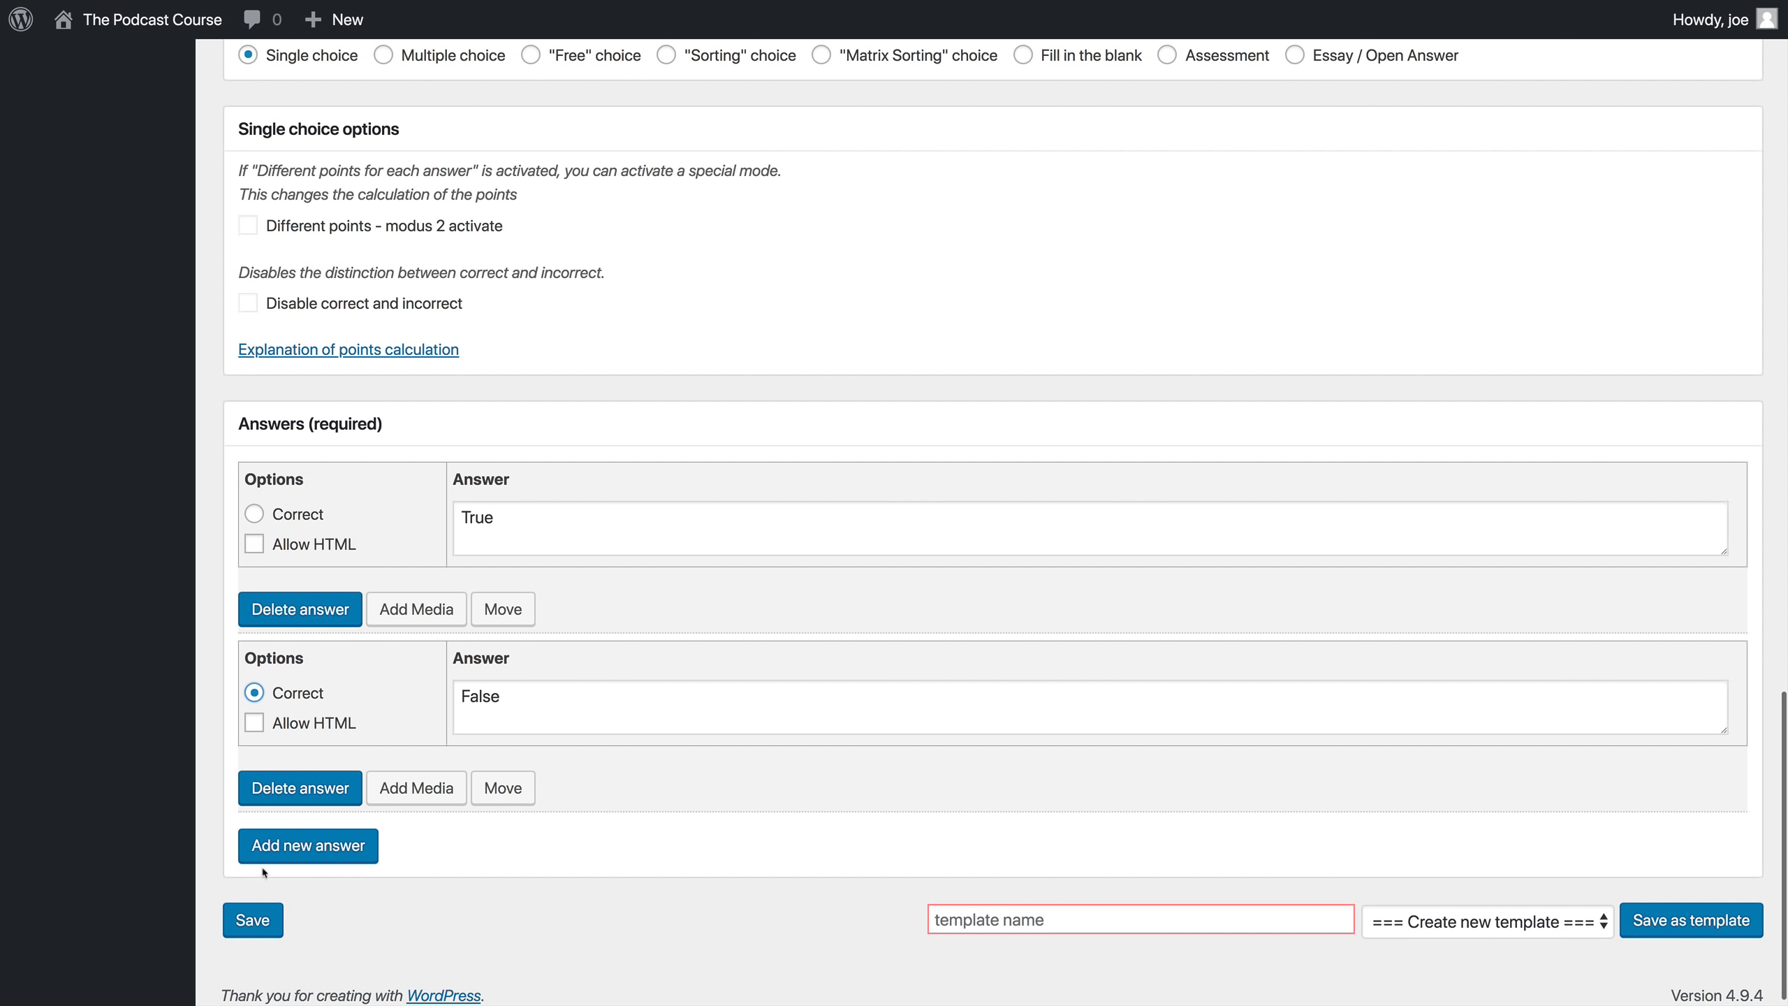
left_click(260, 920)
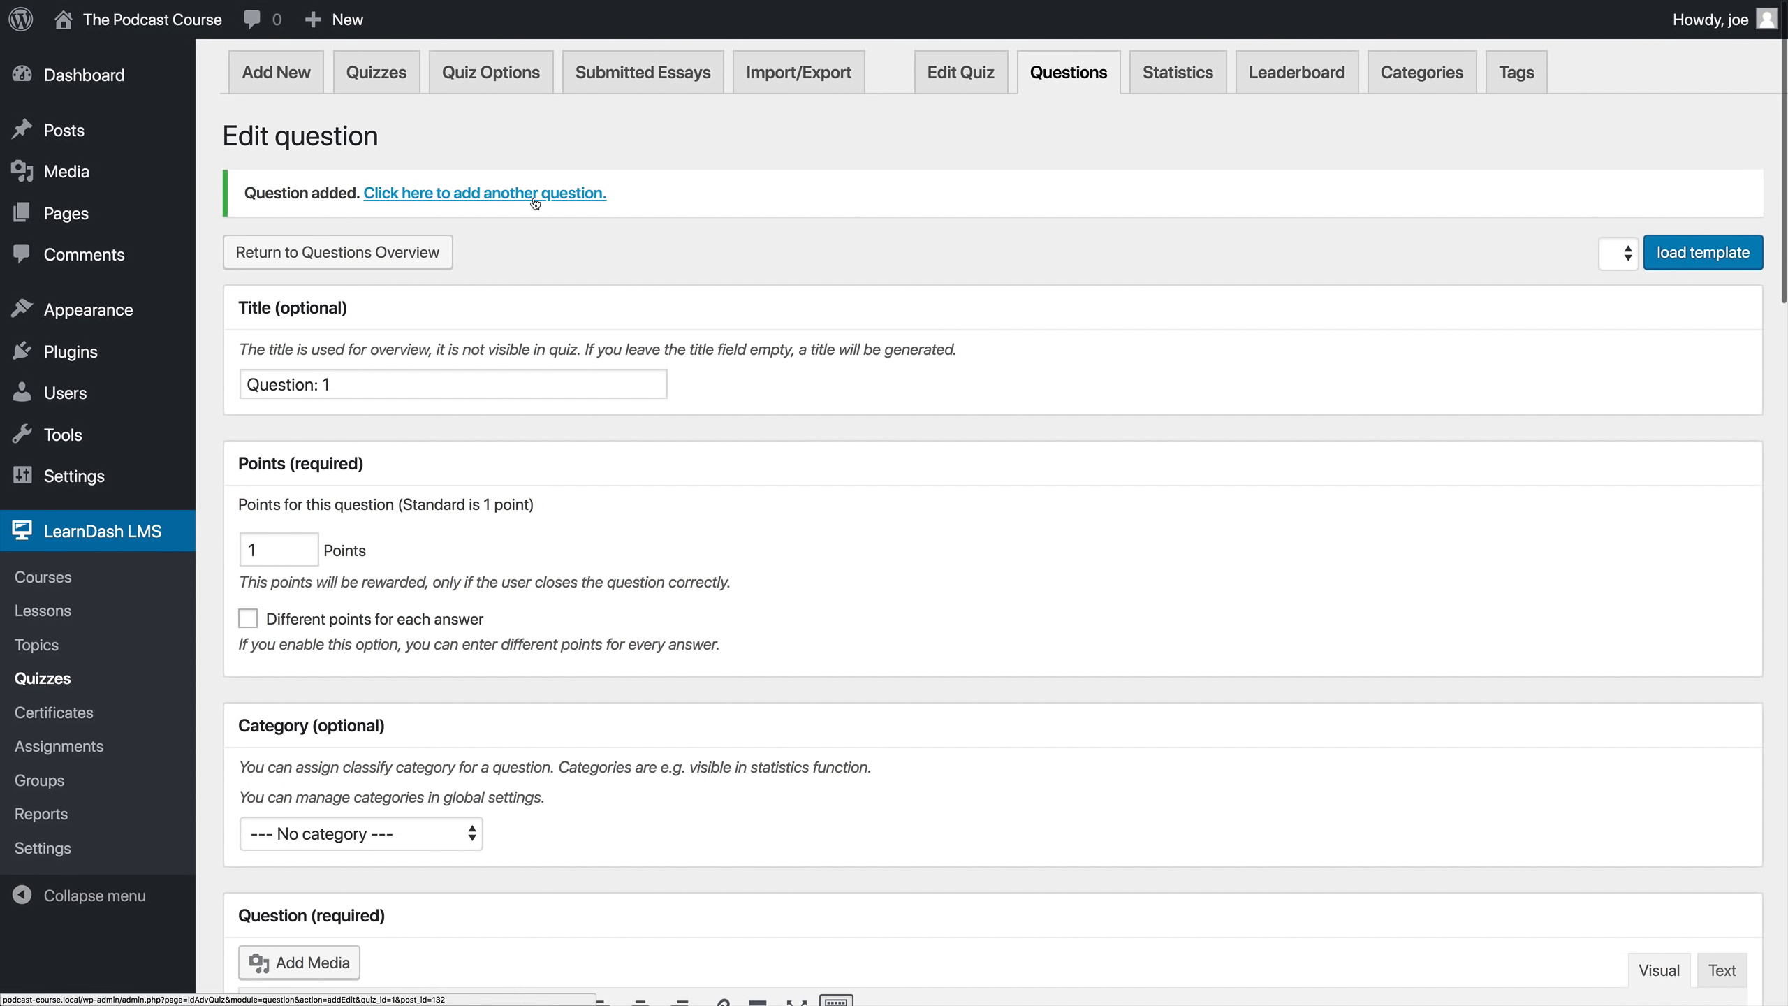
Step: Start another quiz question, set its answer type to Multiple choice and enter the answers Solo, Interview and Host/Cohost
left_click(535, 200)
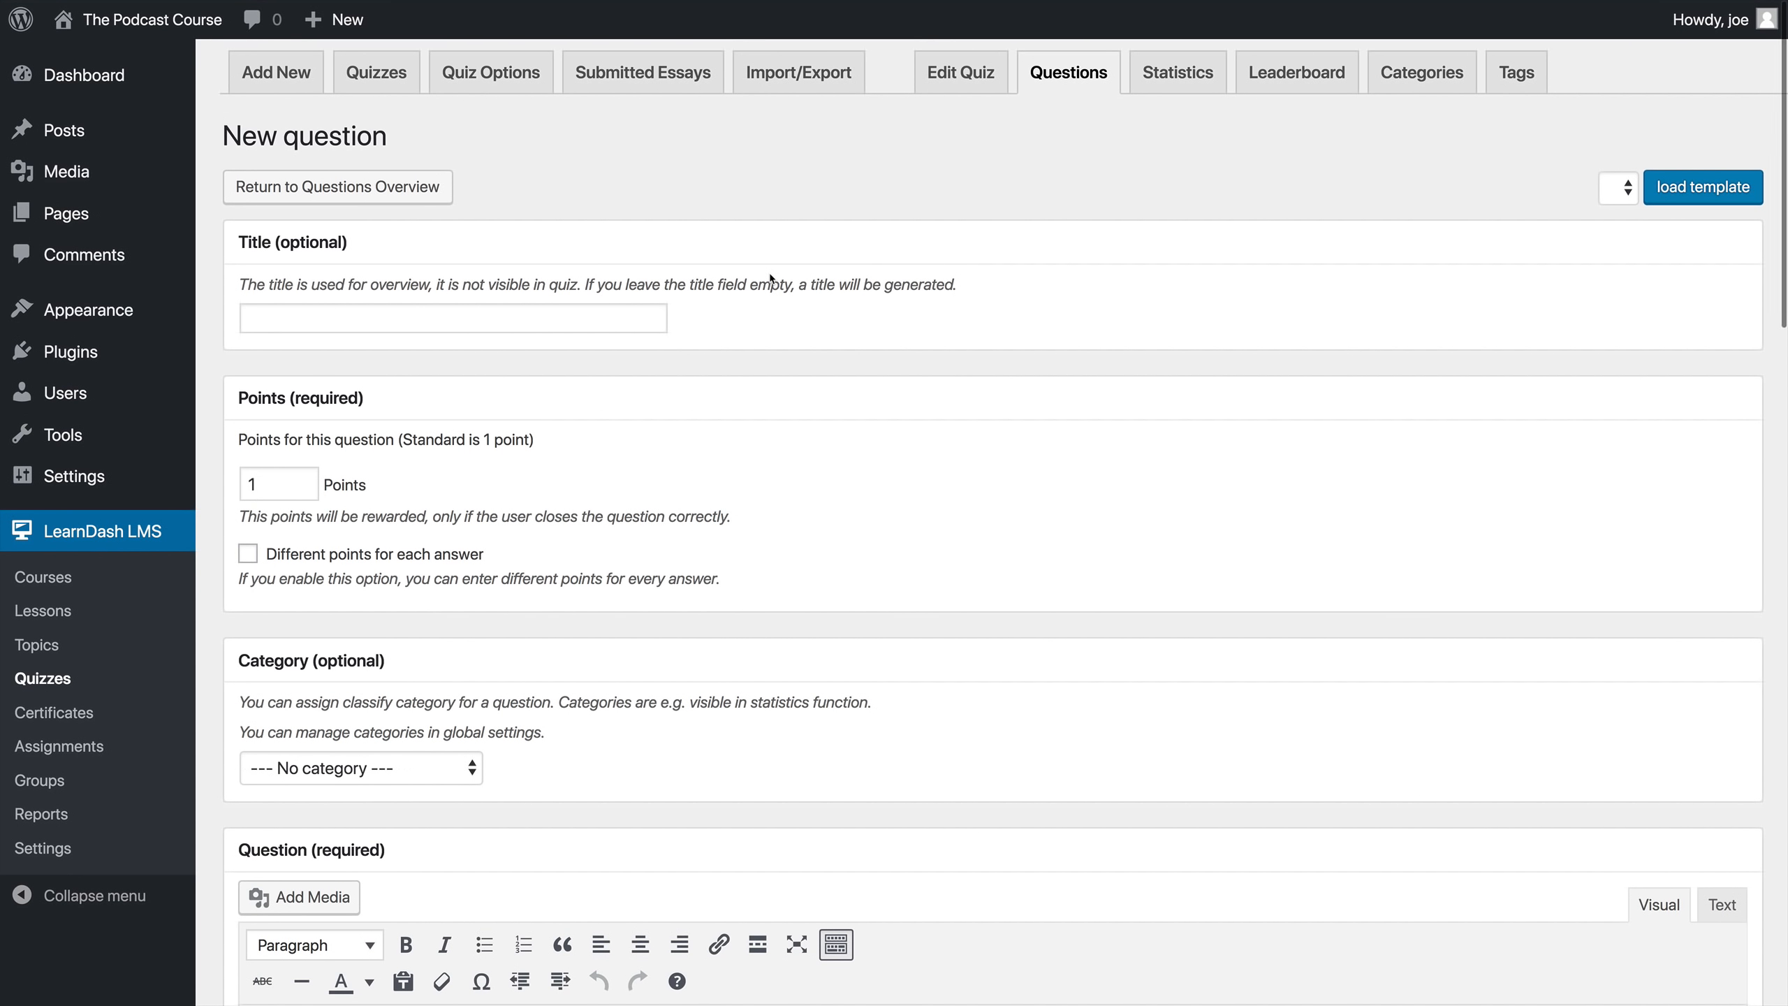
scroll(640, 299, "down", 8)
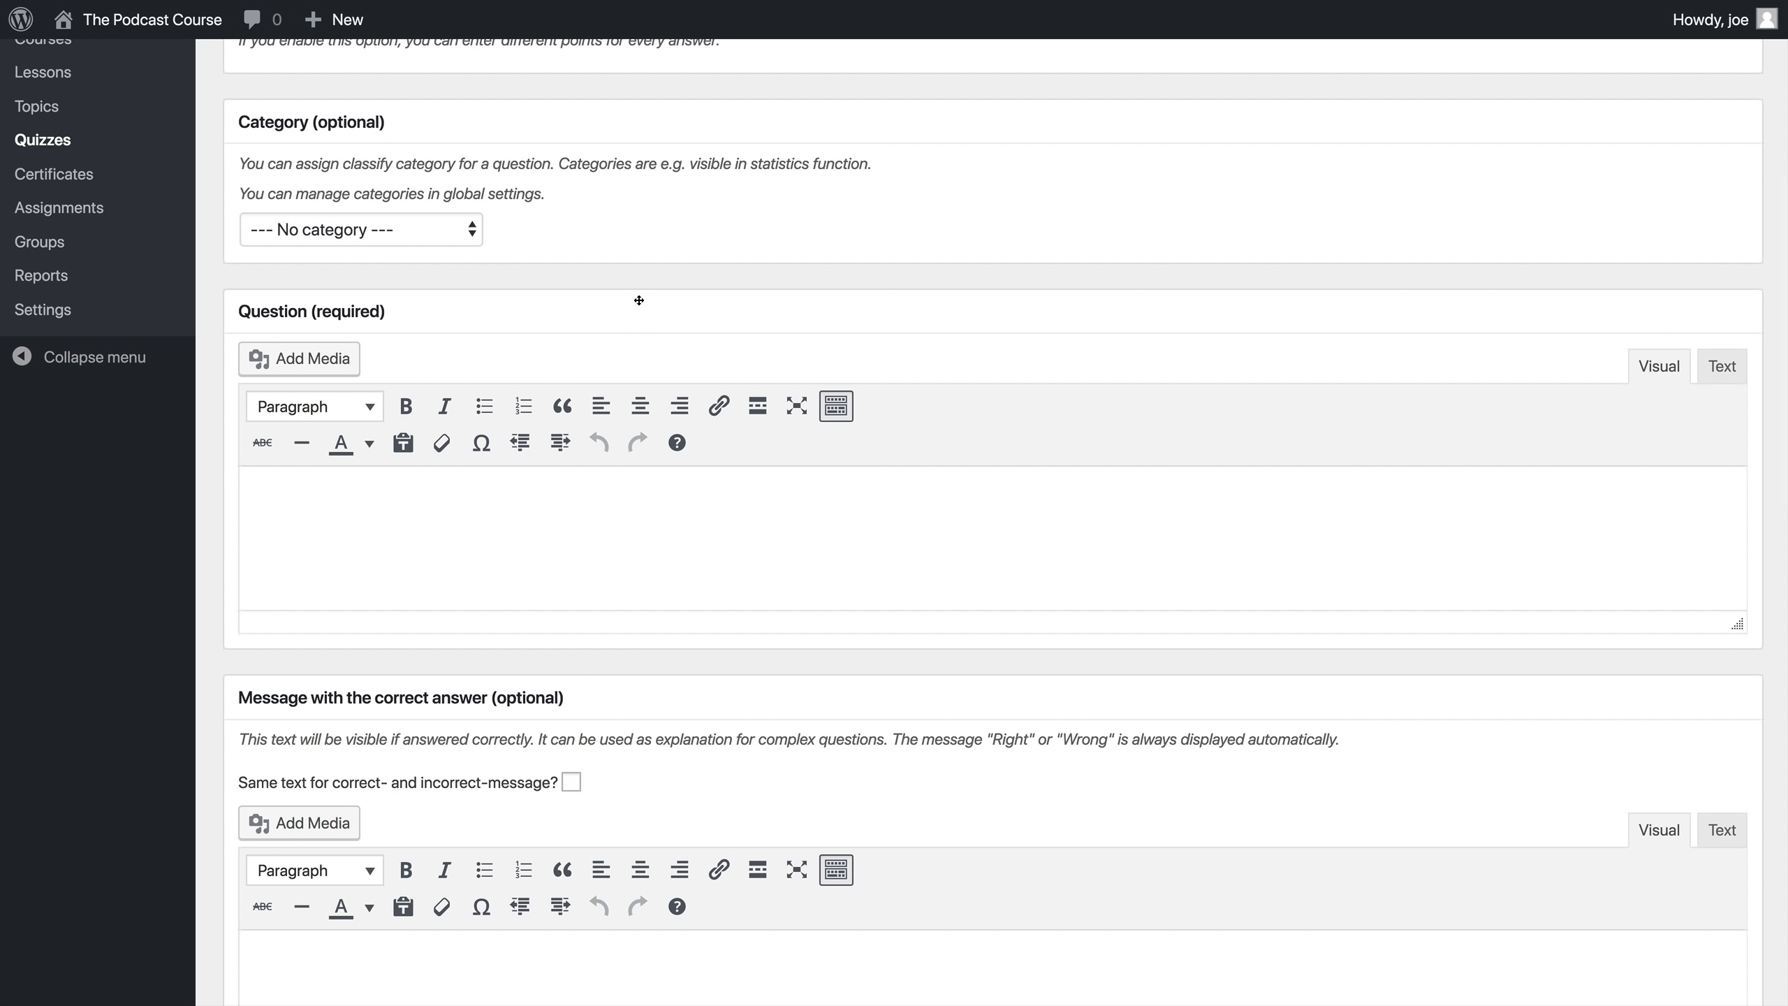
scroll(639, 301, "down", 12)
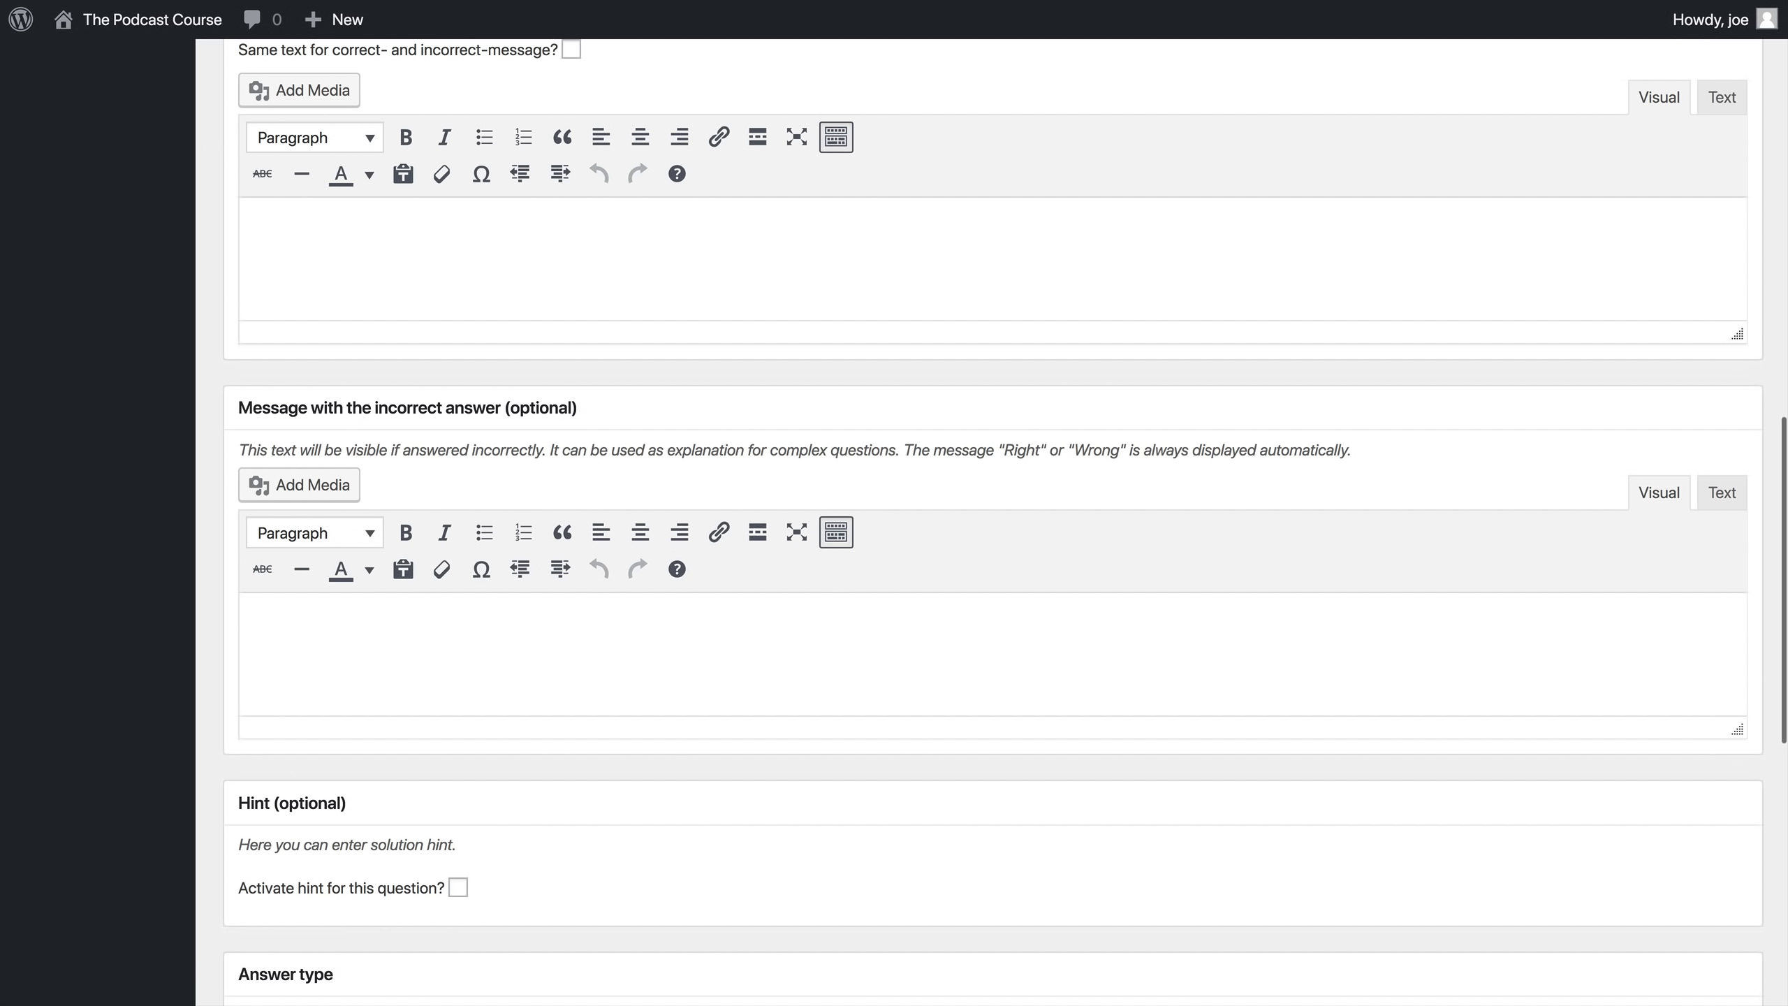
scroll(992, 521, "down", 1)
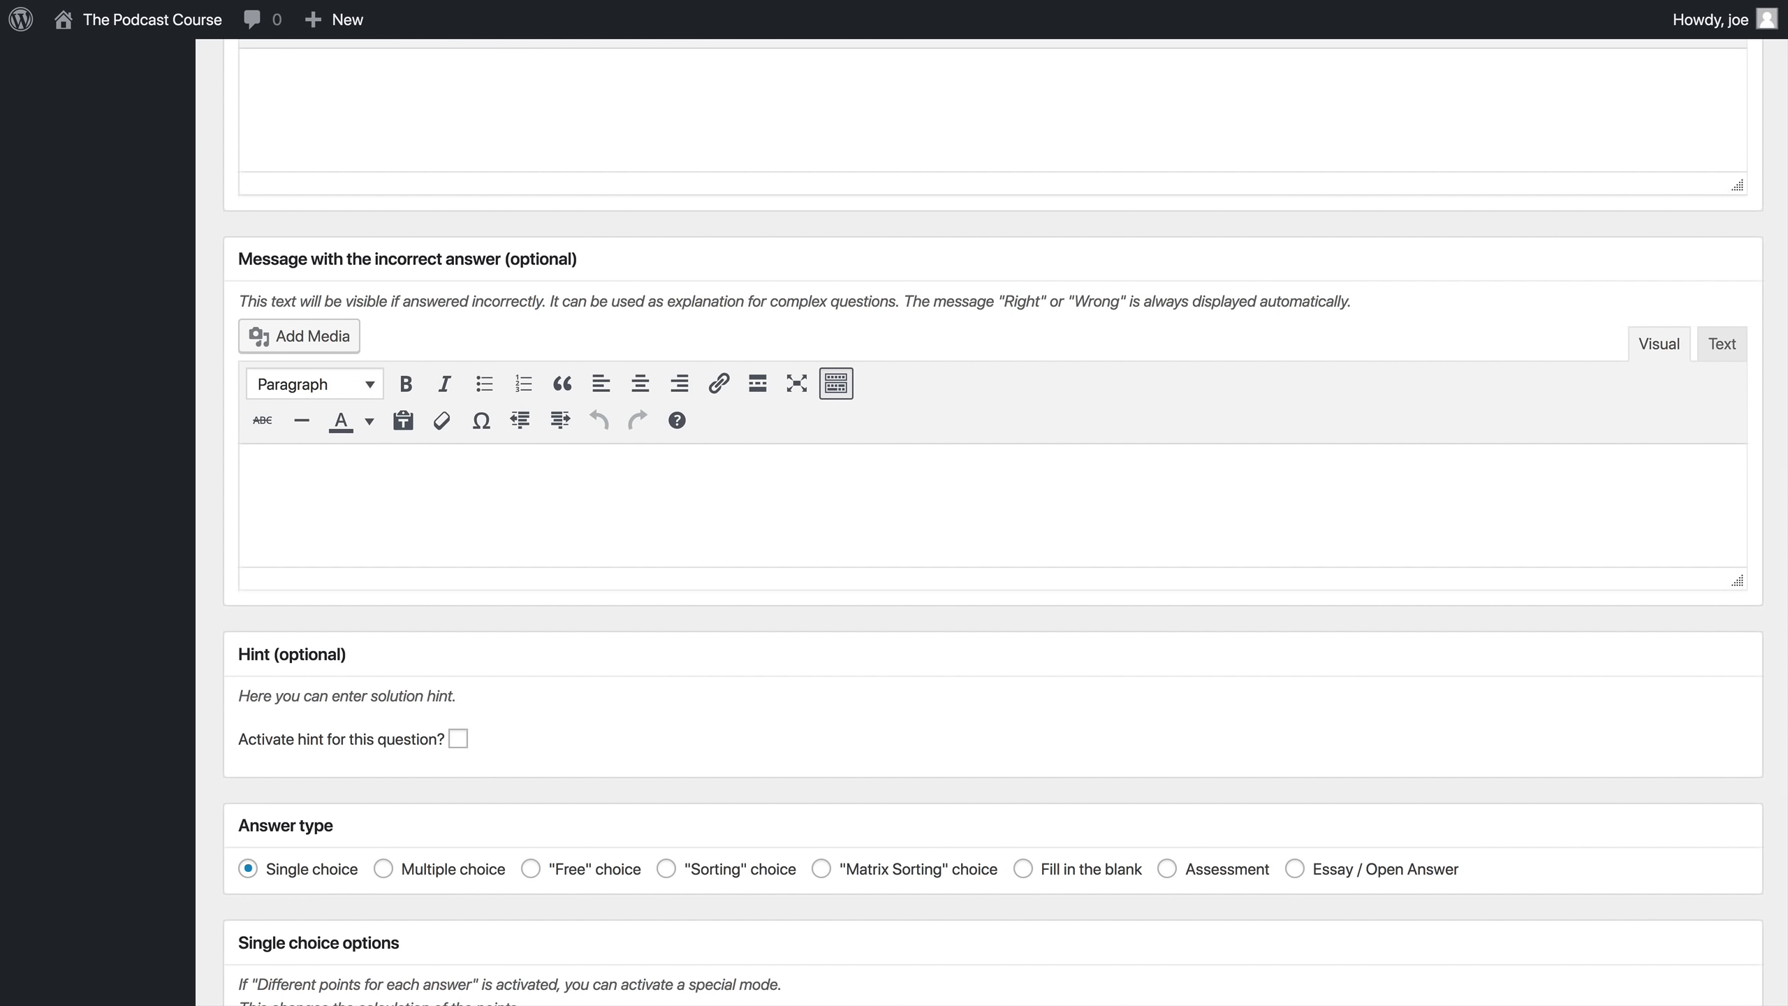
scroll(993, 521, "down", 3)
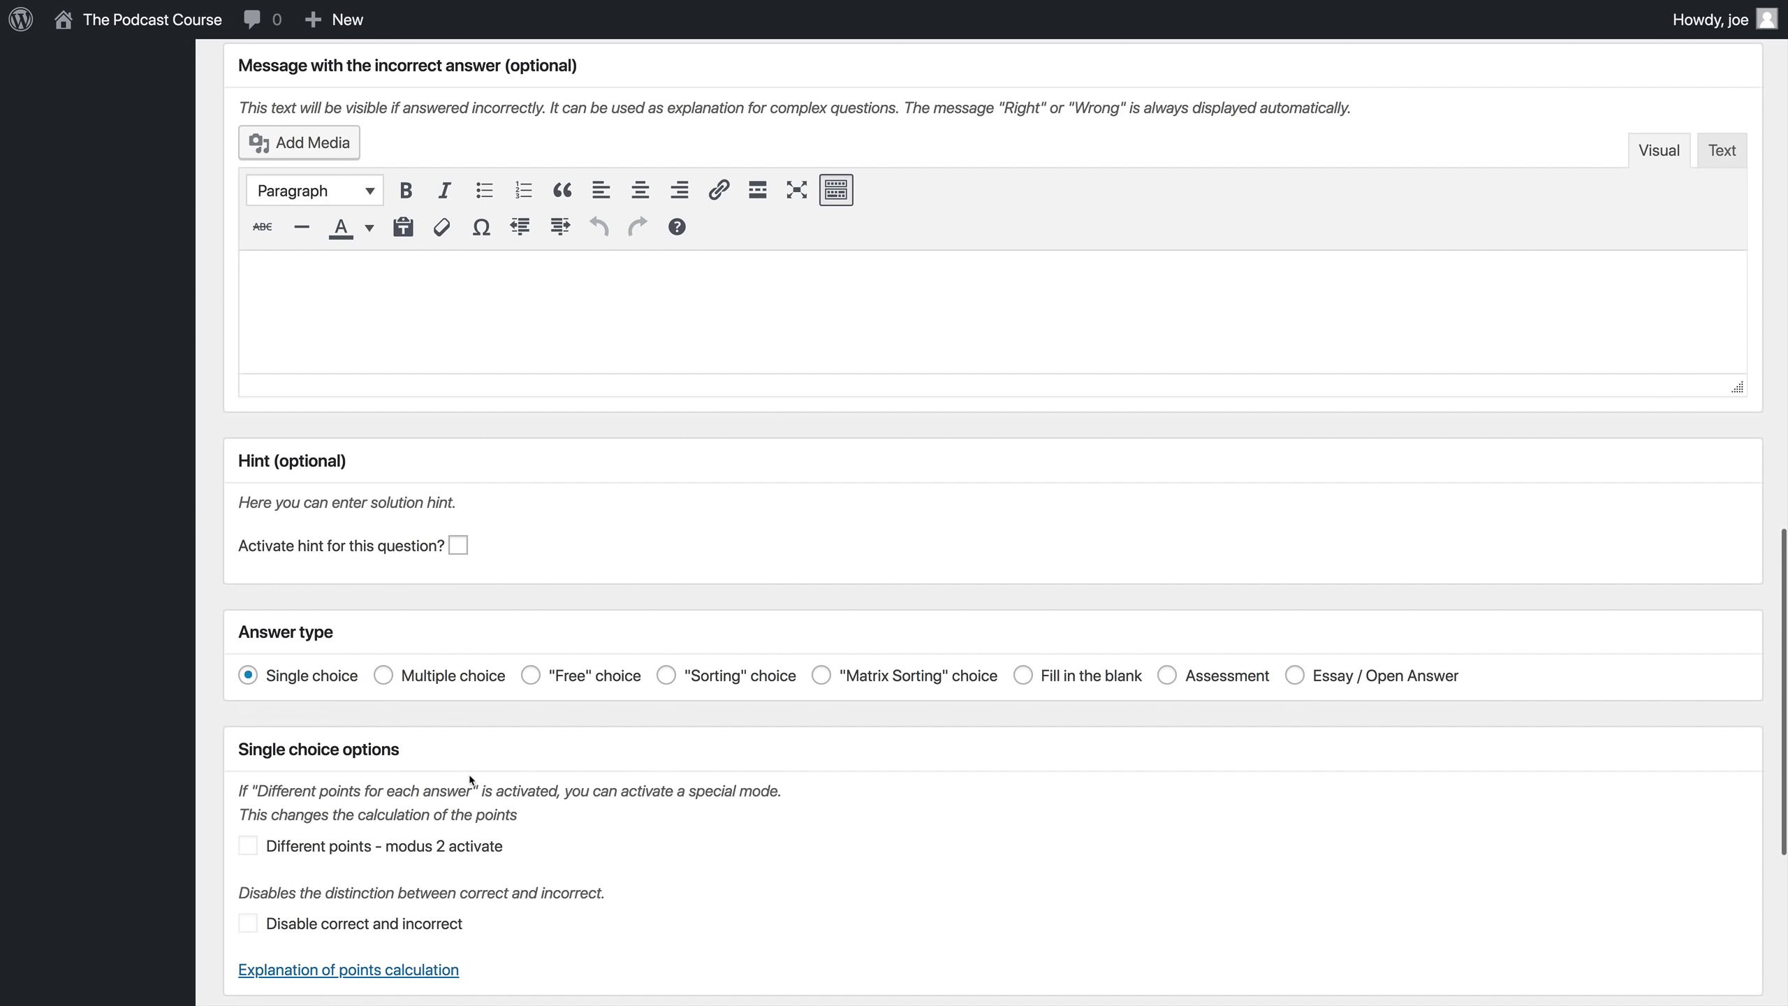
left_click(432, 678)
scroll(433, 678, "down", 2)
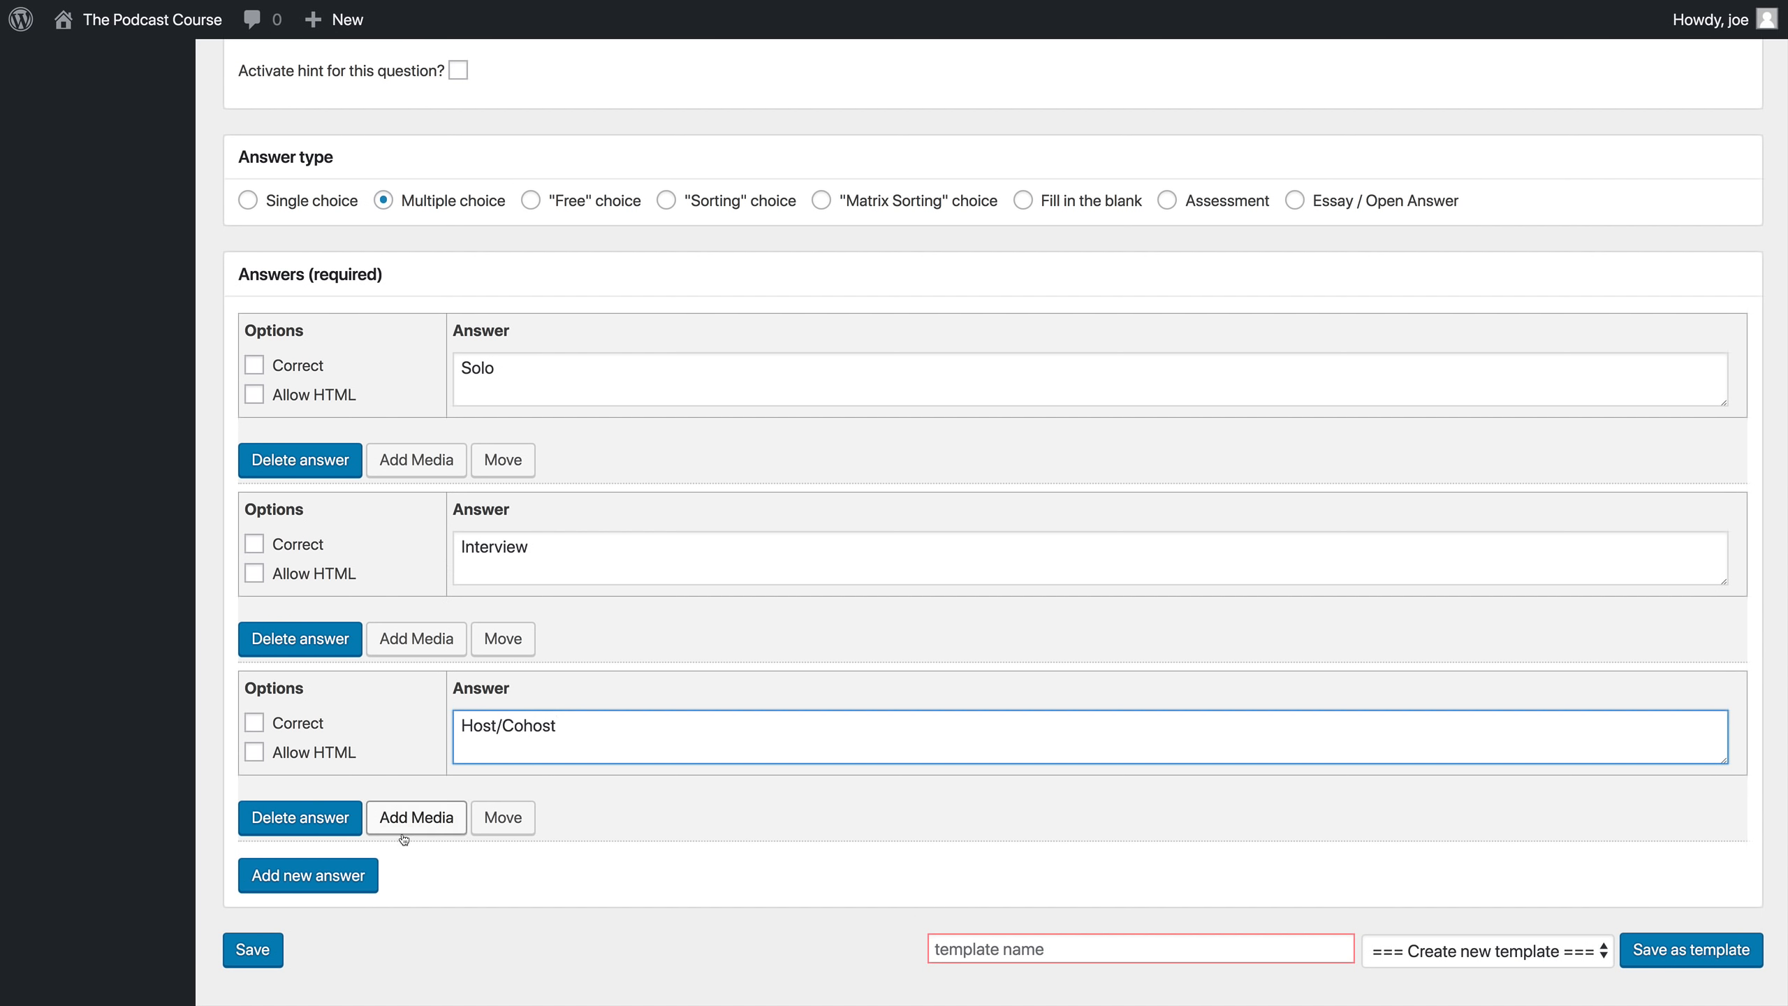
Step: Add the answers "Acapella Singing Only" and "Dead Air", both marked as correct, and save the question
left_click(329, 878)
scroll(329, 881, "down", 2)
scroll(329, 892, "down", 1)
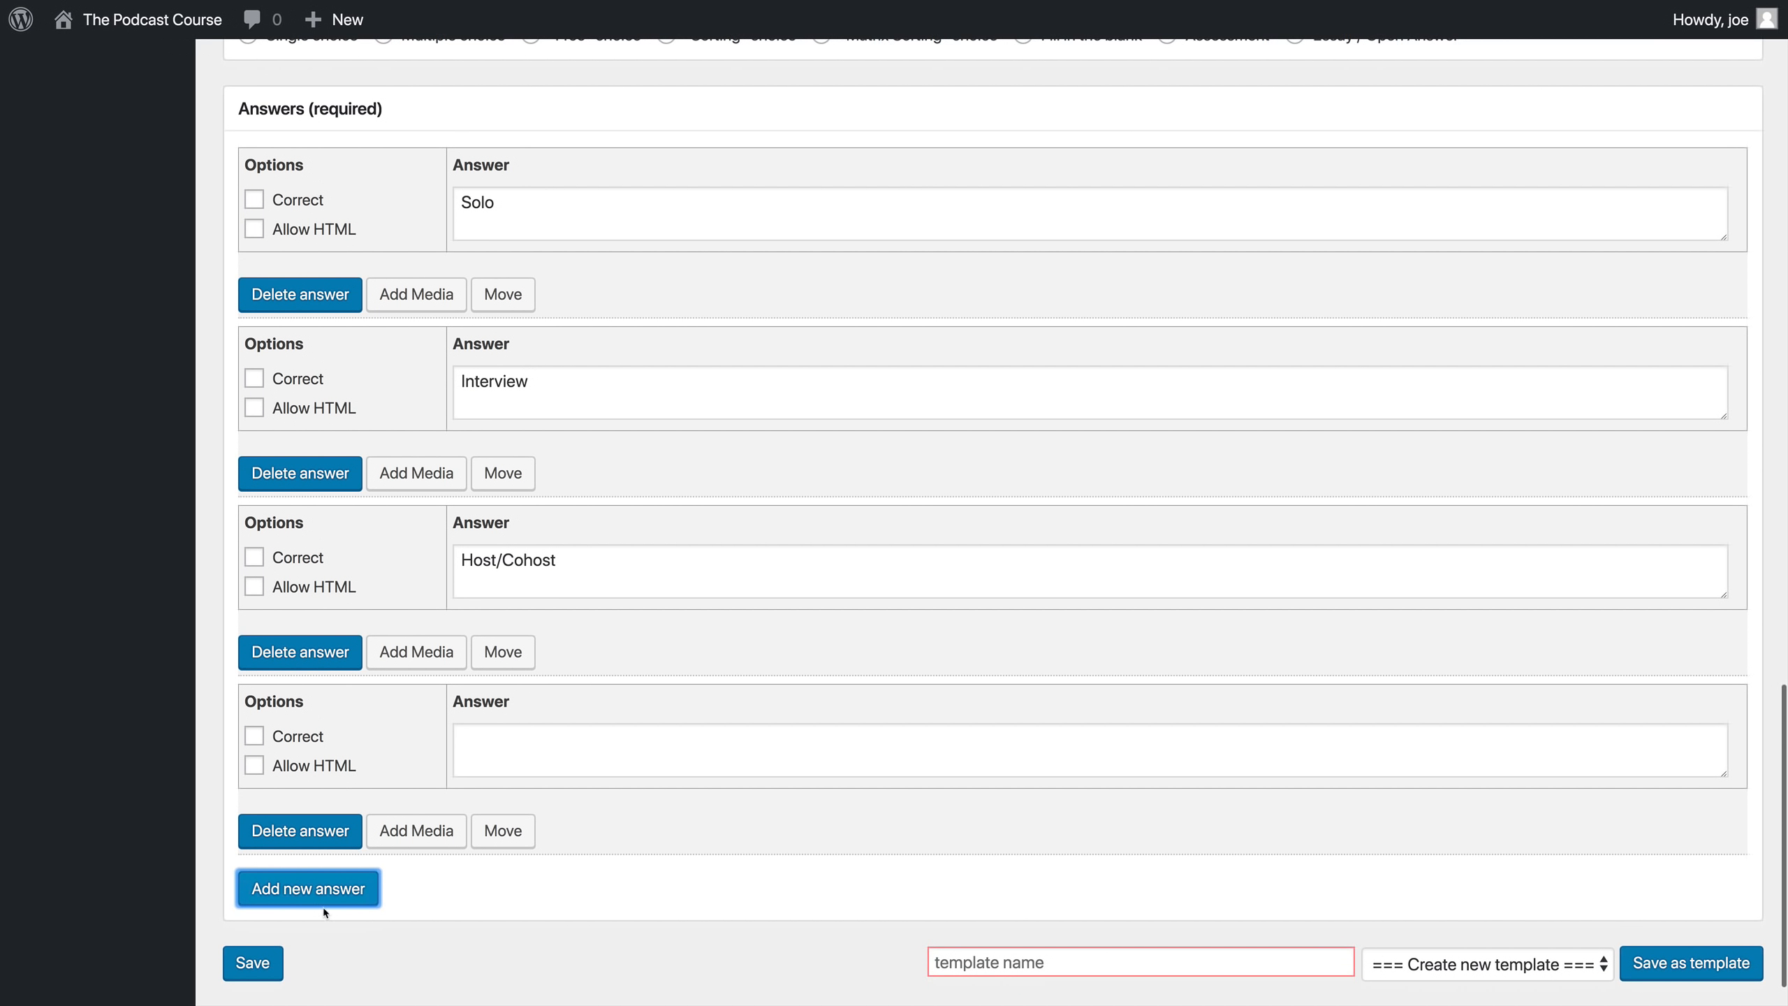
left_click(328, 915)
left_click(303, 891)
left_click(255, 737)
left_click(255, 915)
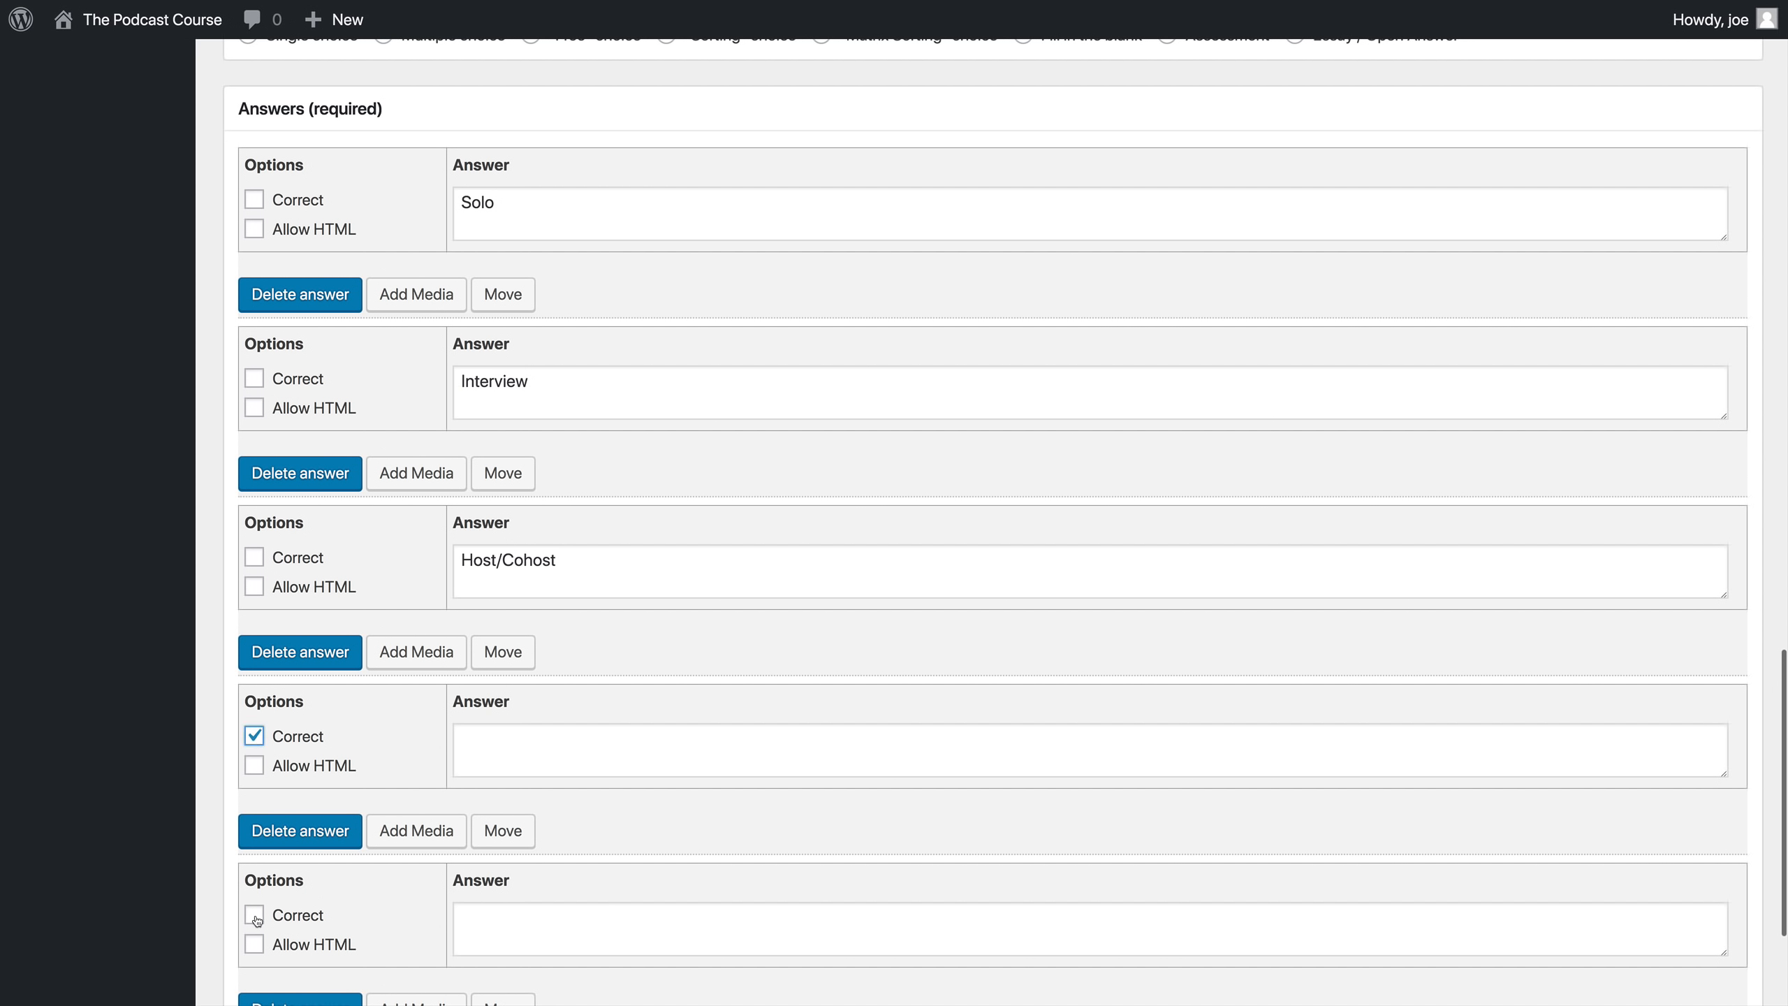
scroll(539, 778, "down", 3)
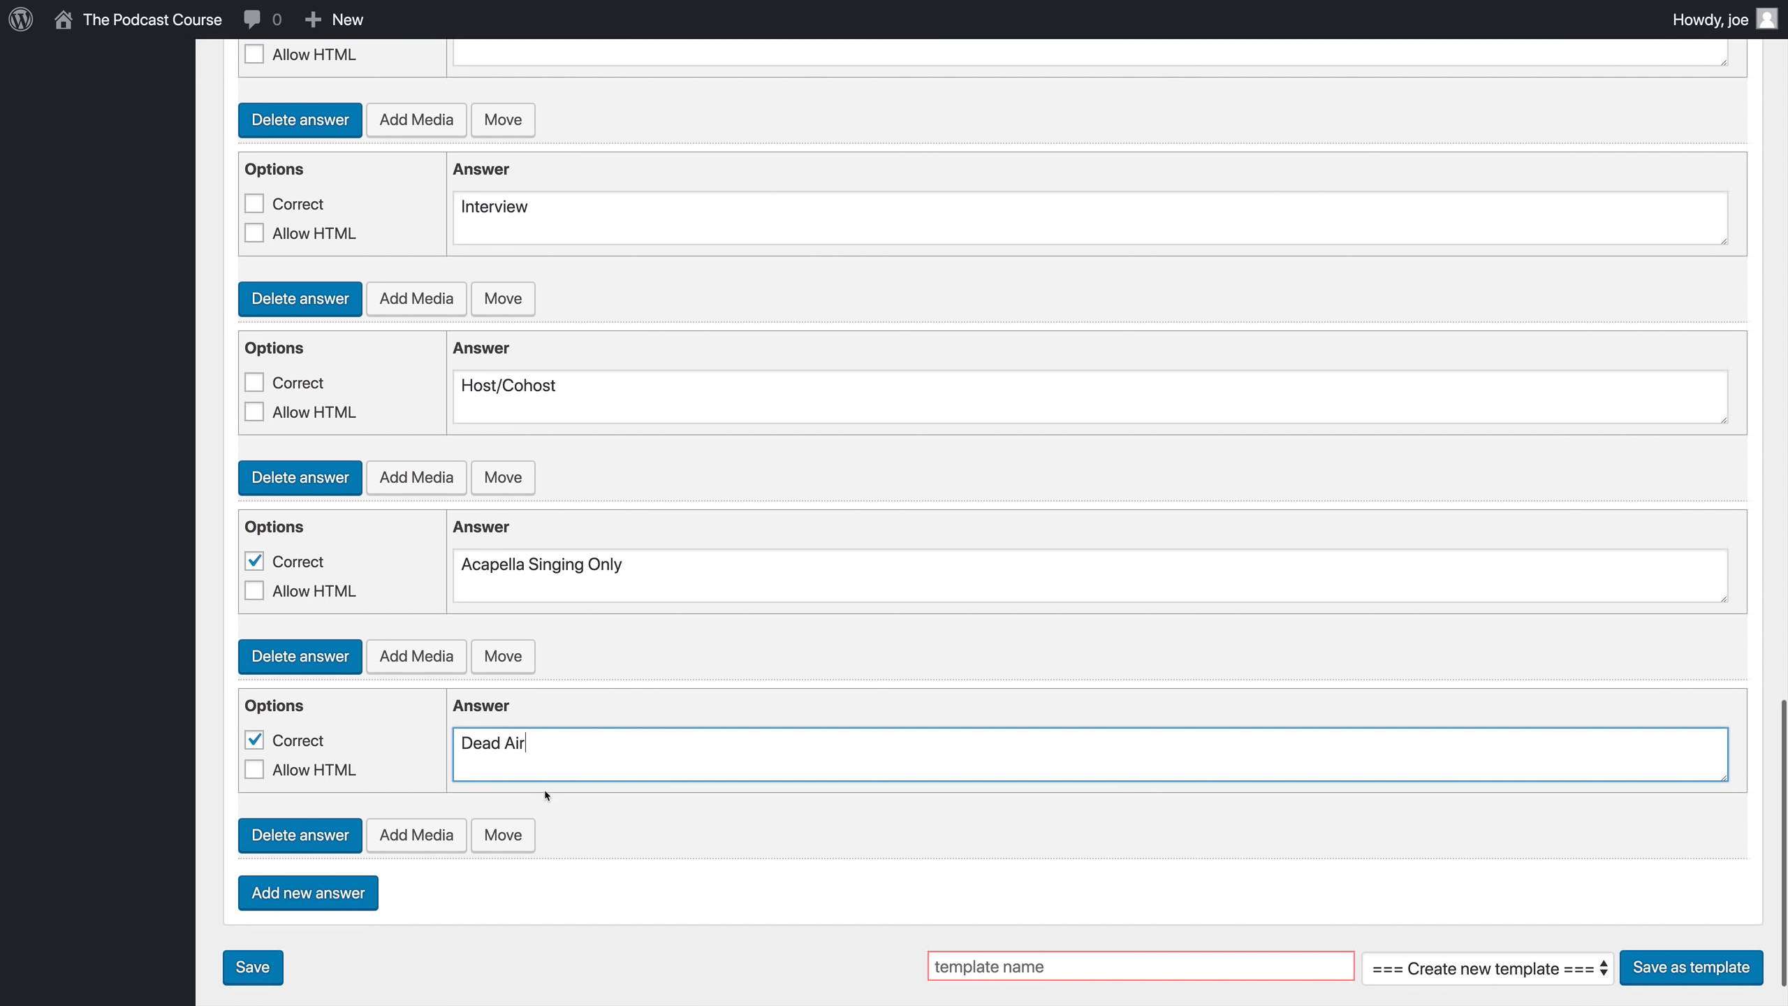
scroll(545, 789, "down", 1)
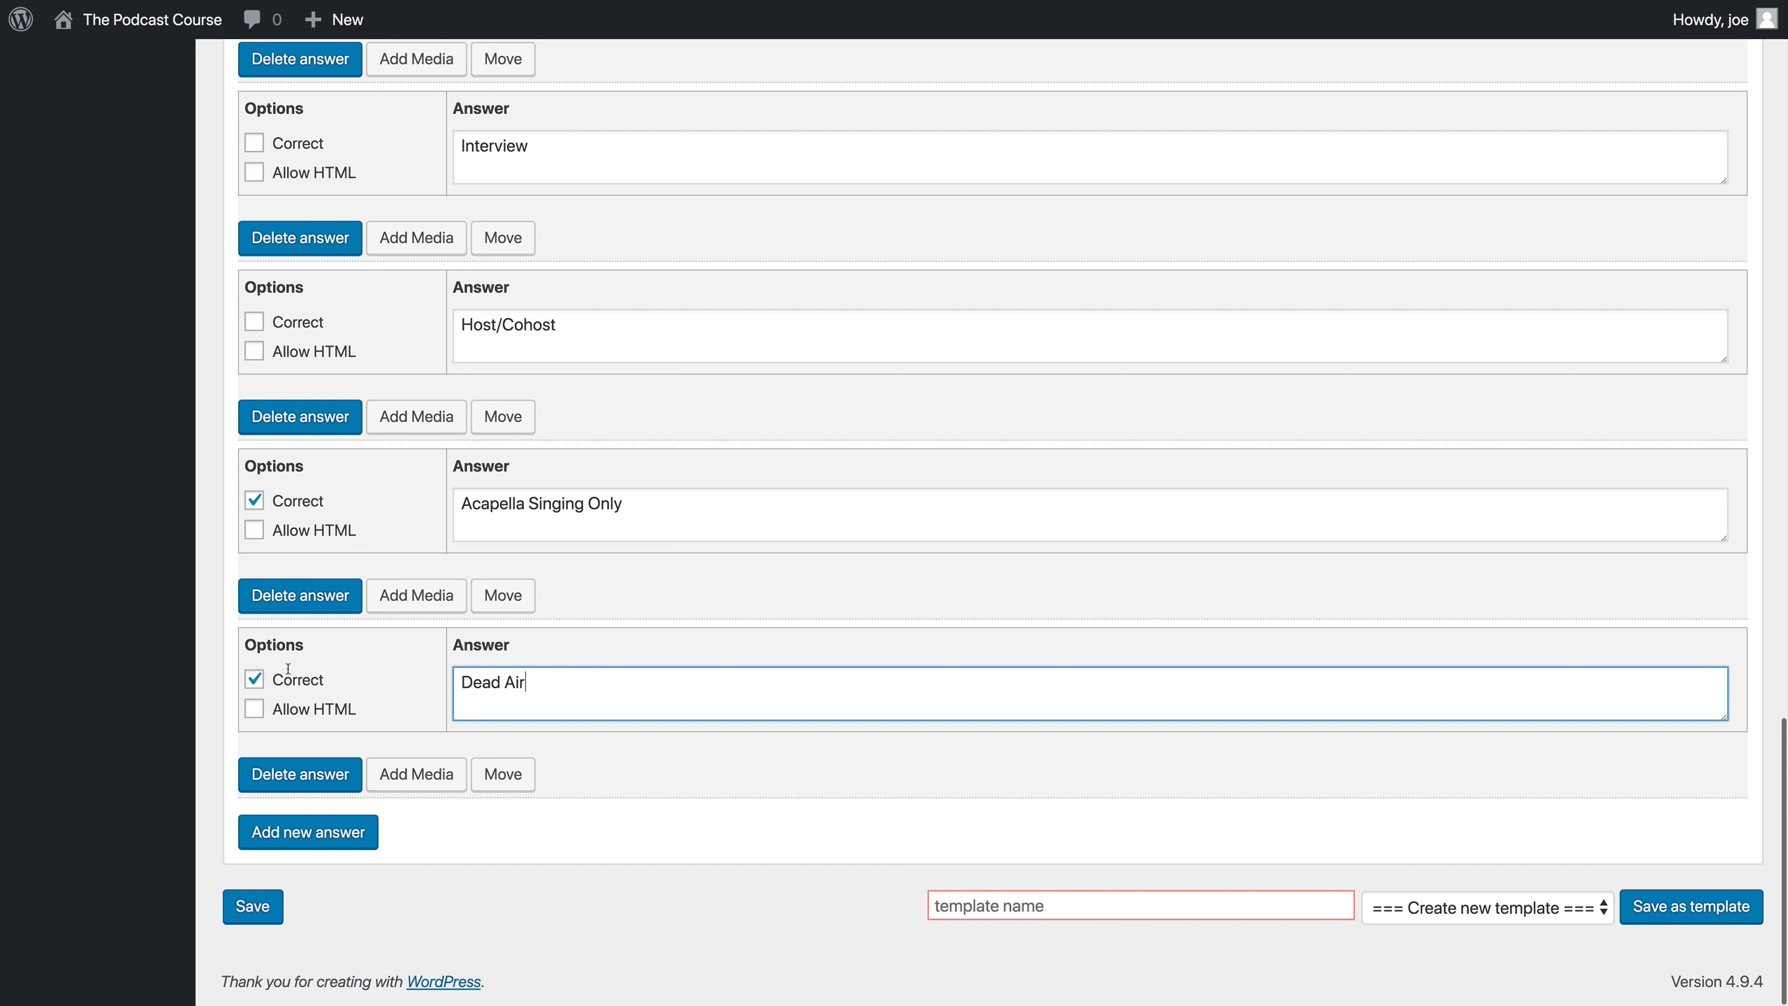
left_click(257, 911)
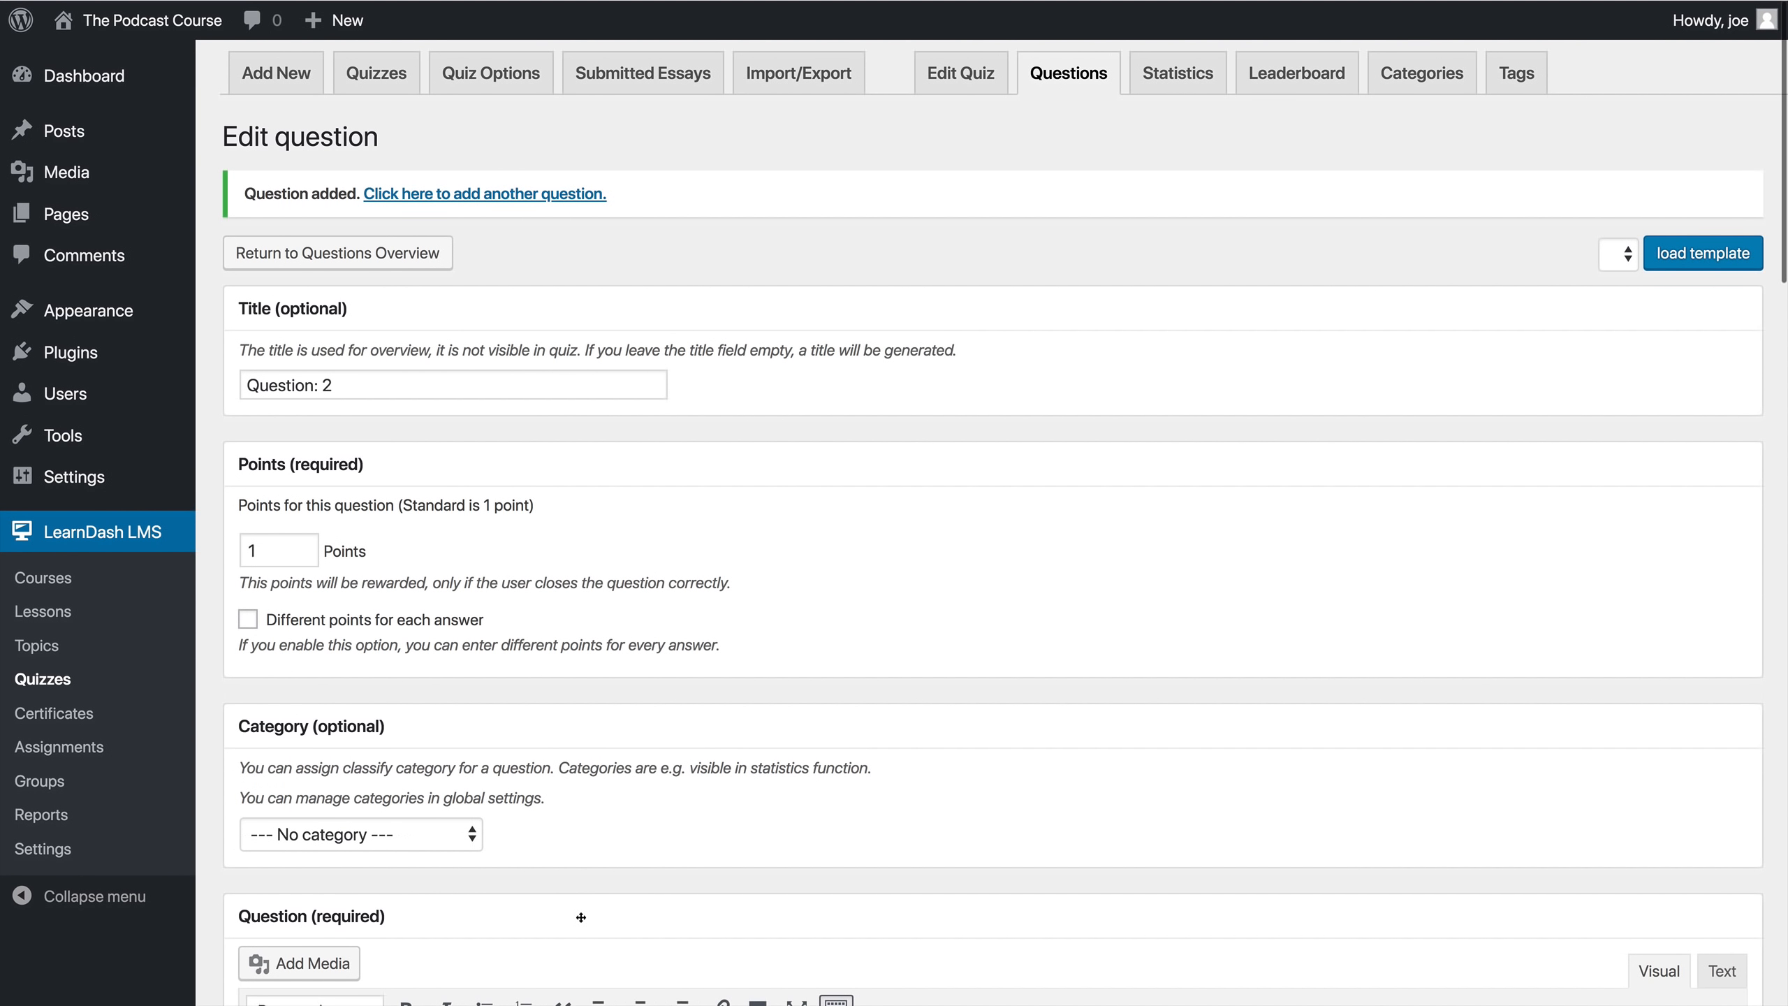
Step: Leave the question and create a new quiz titled "Final Exam" with the description "You need to pass this exam in order to complete the course"
left_click(372, 260)
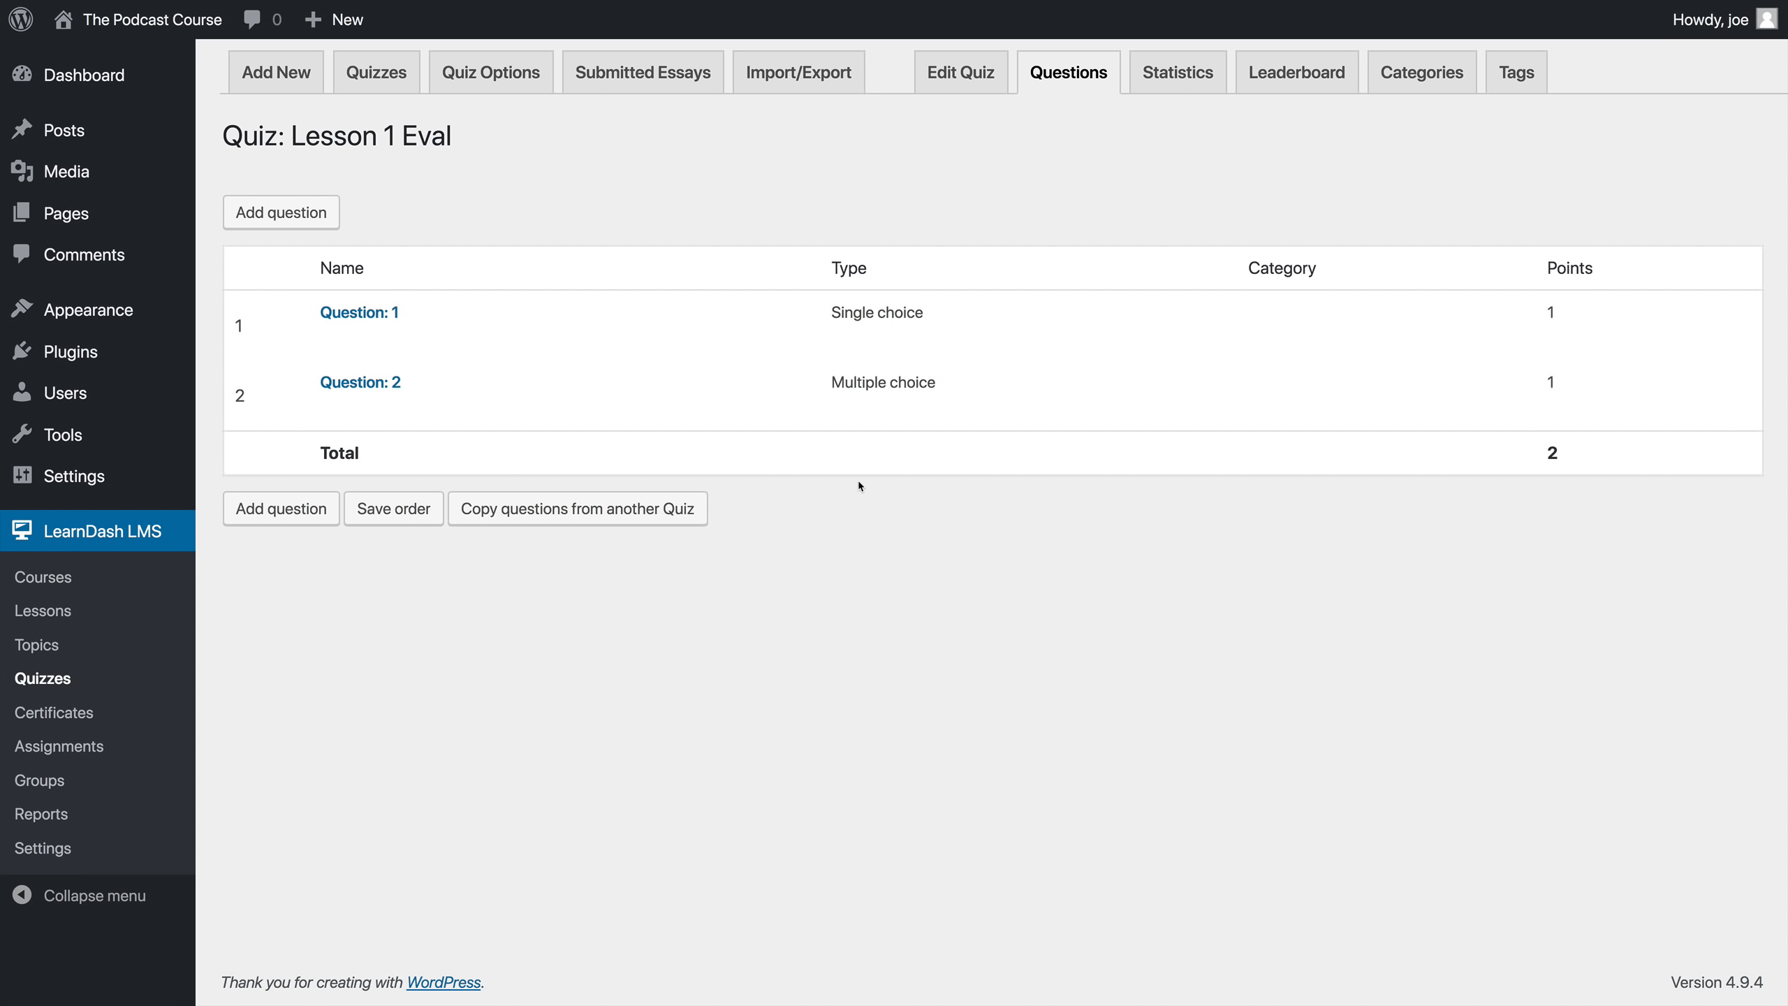
left_click(291, 78)
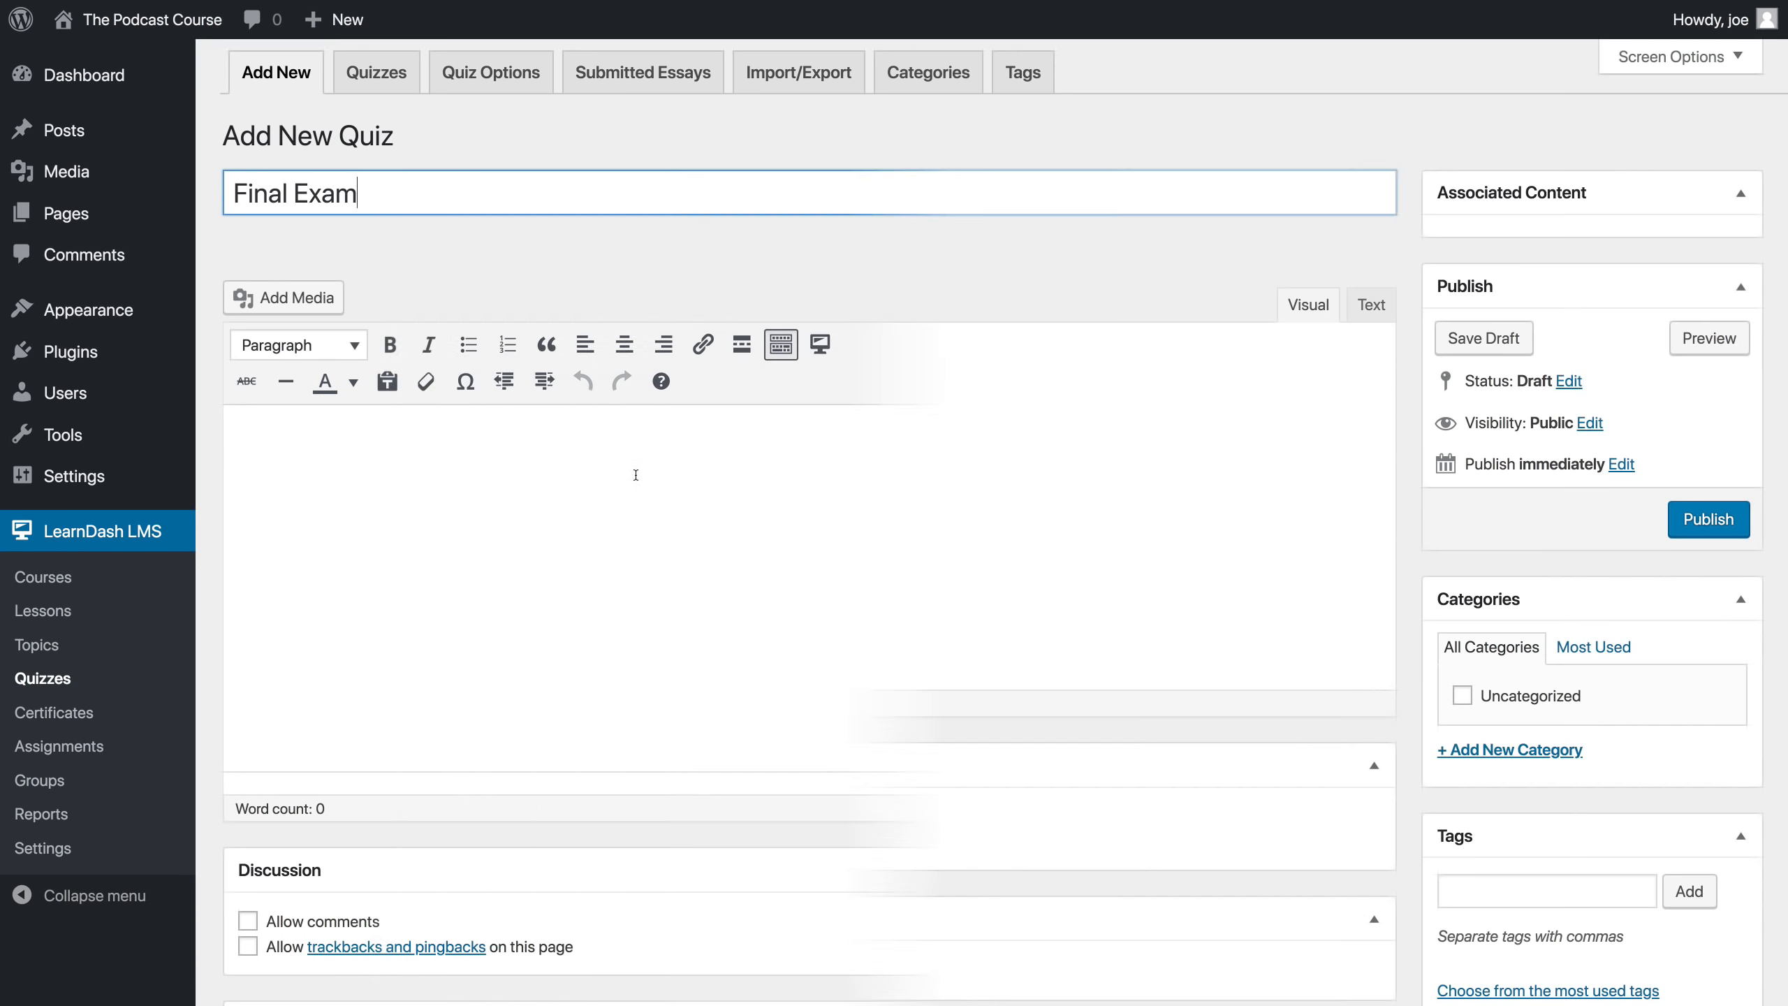
scroll(634, 471, "down", 2)
scroll(636, 475, "up", 1)
scroll(636, 475, "up", 1)
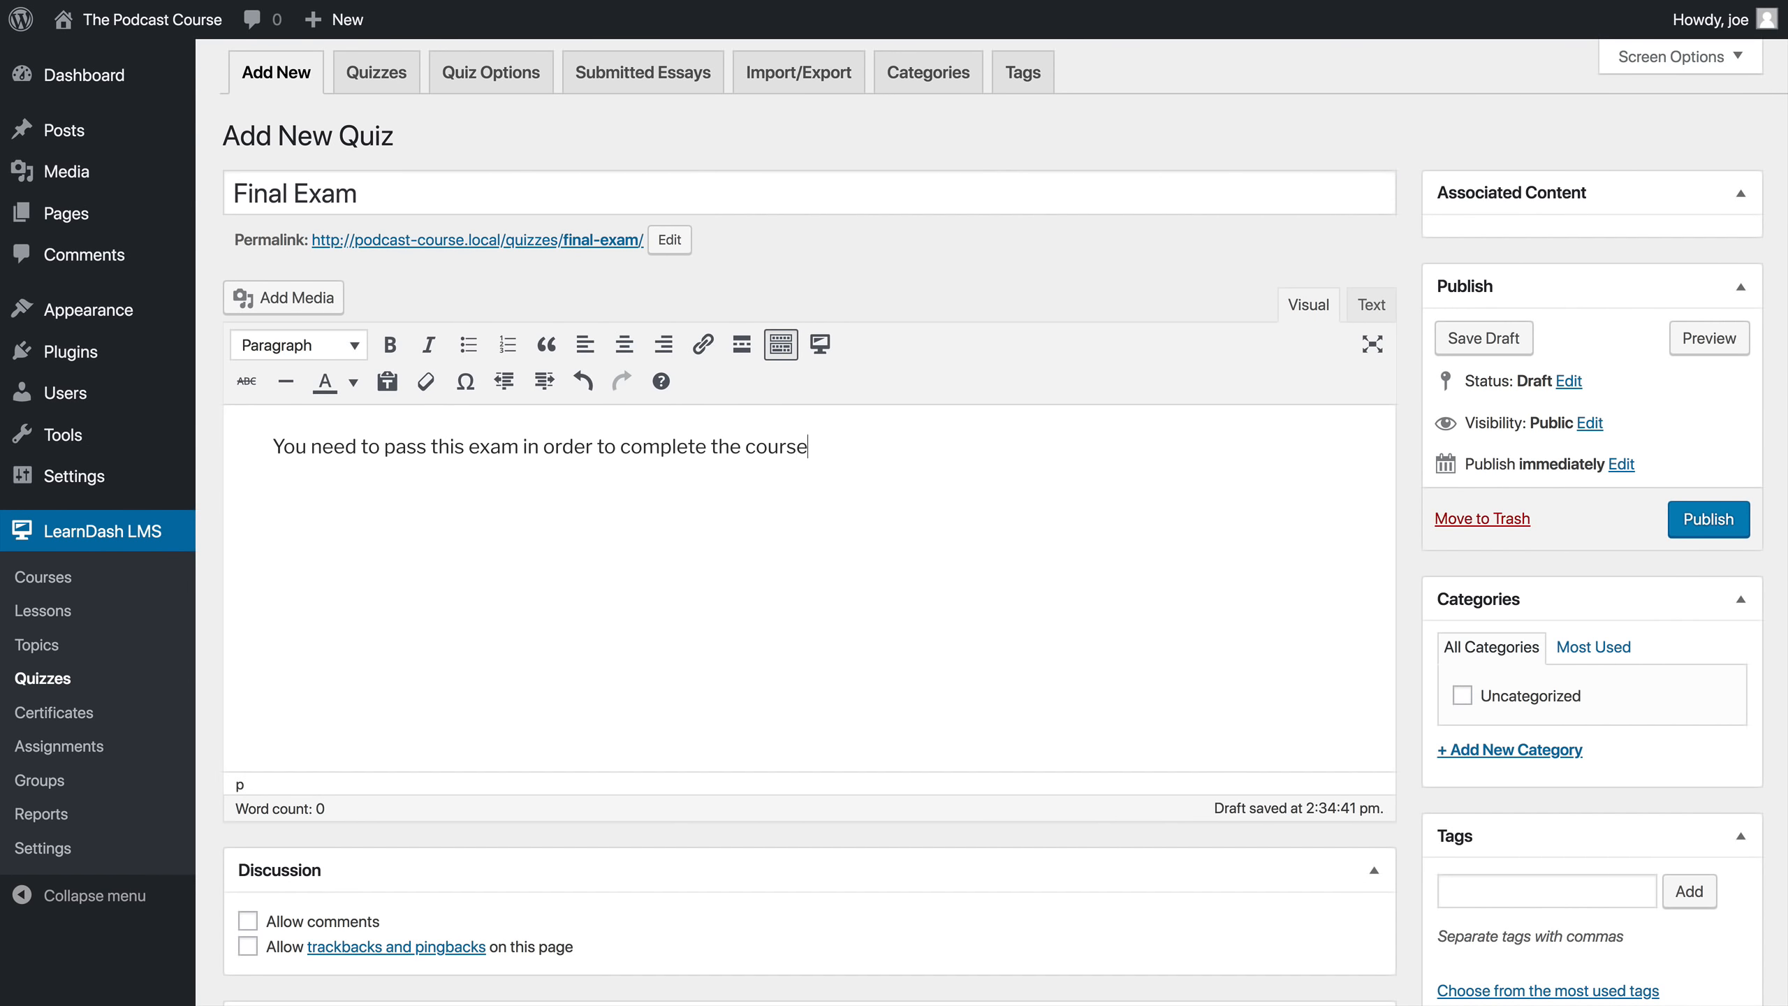
Step: Set the Final Exam quiz's certificate threshold to 0.7 and its passing percentage to 70
scroll(815, 568, "down", 10)
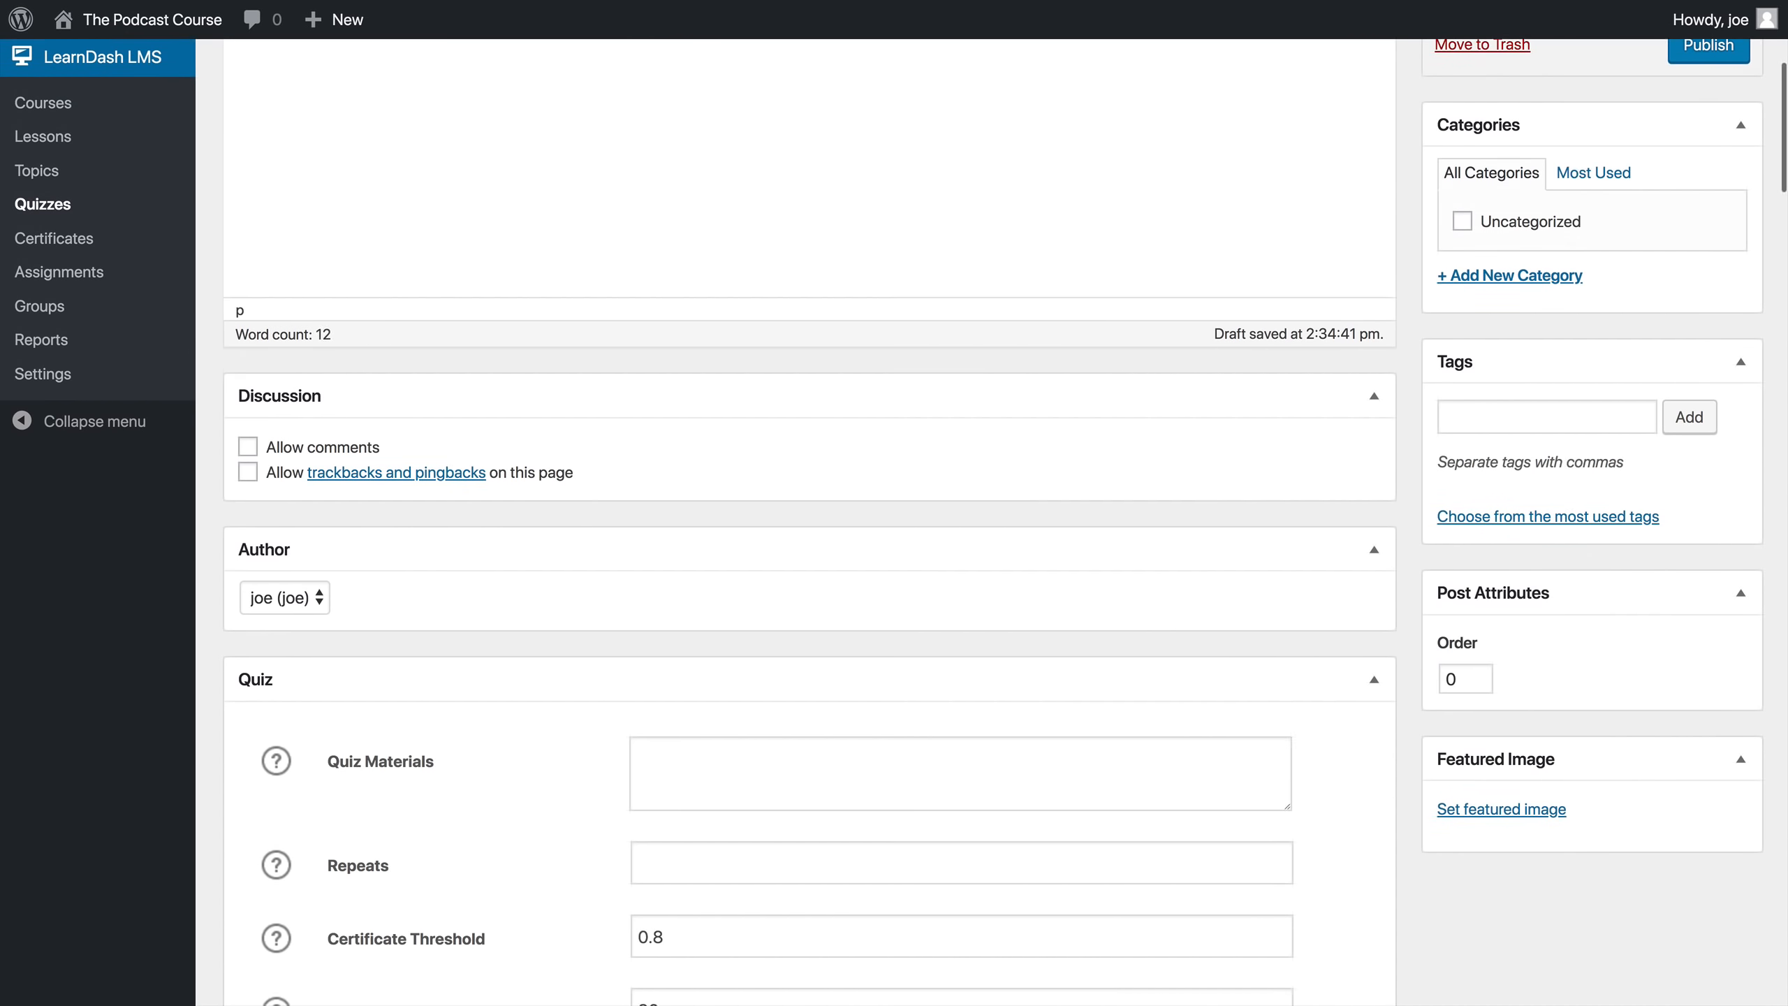
left_click_drag(690, 643, 656, 642)
type("7")
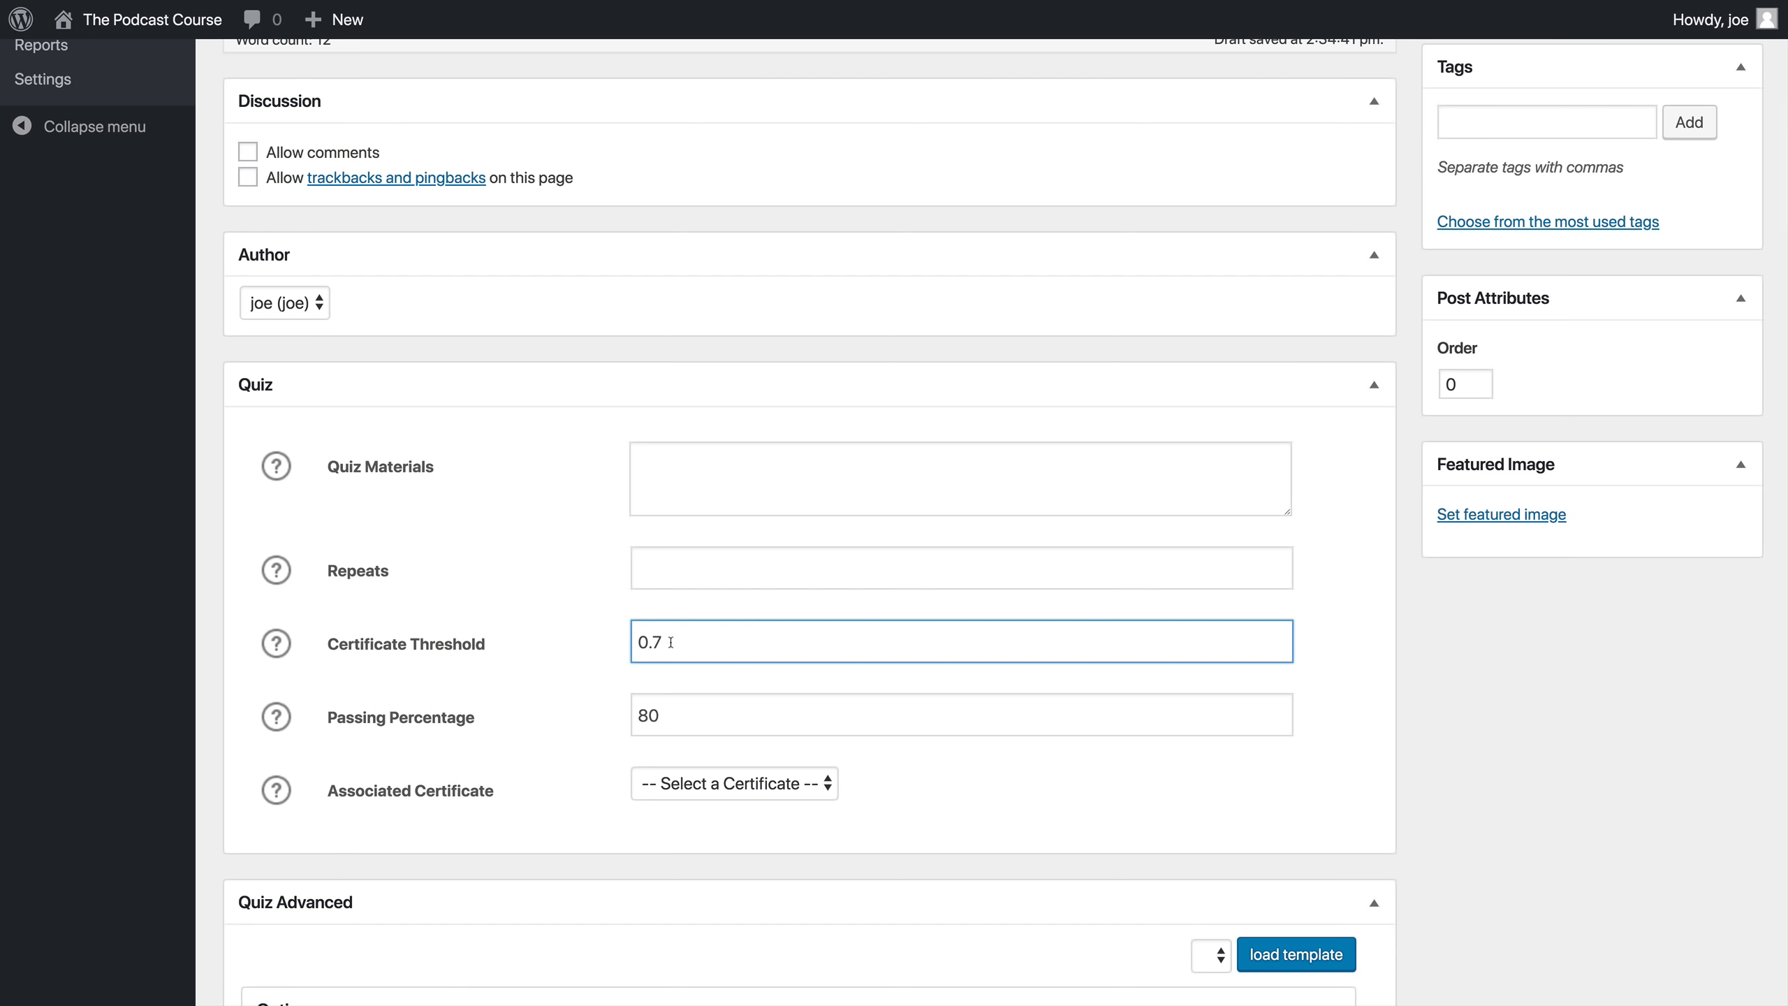
left_click_drag(663, 717, 599, 713)
type("70")
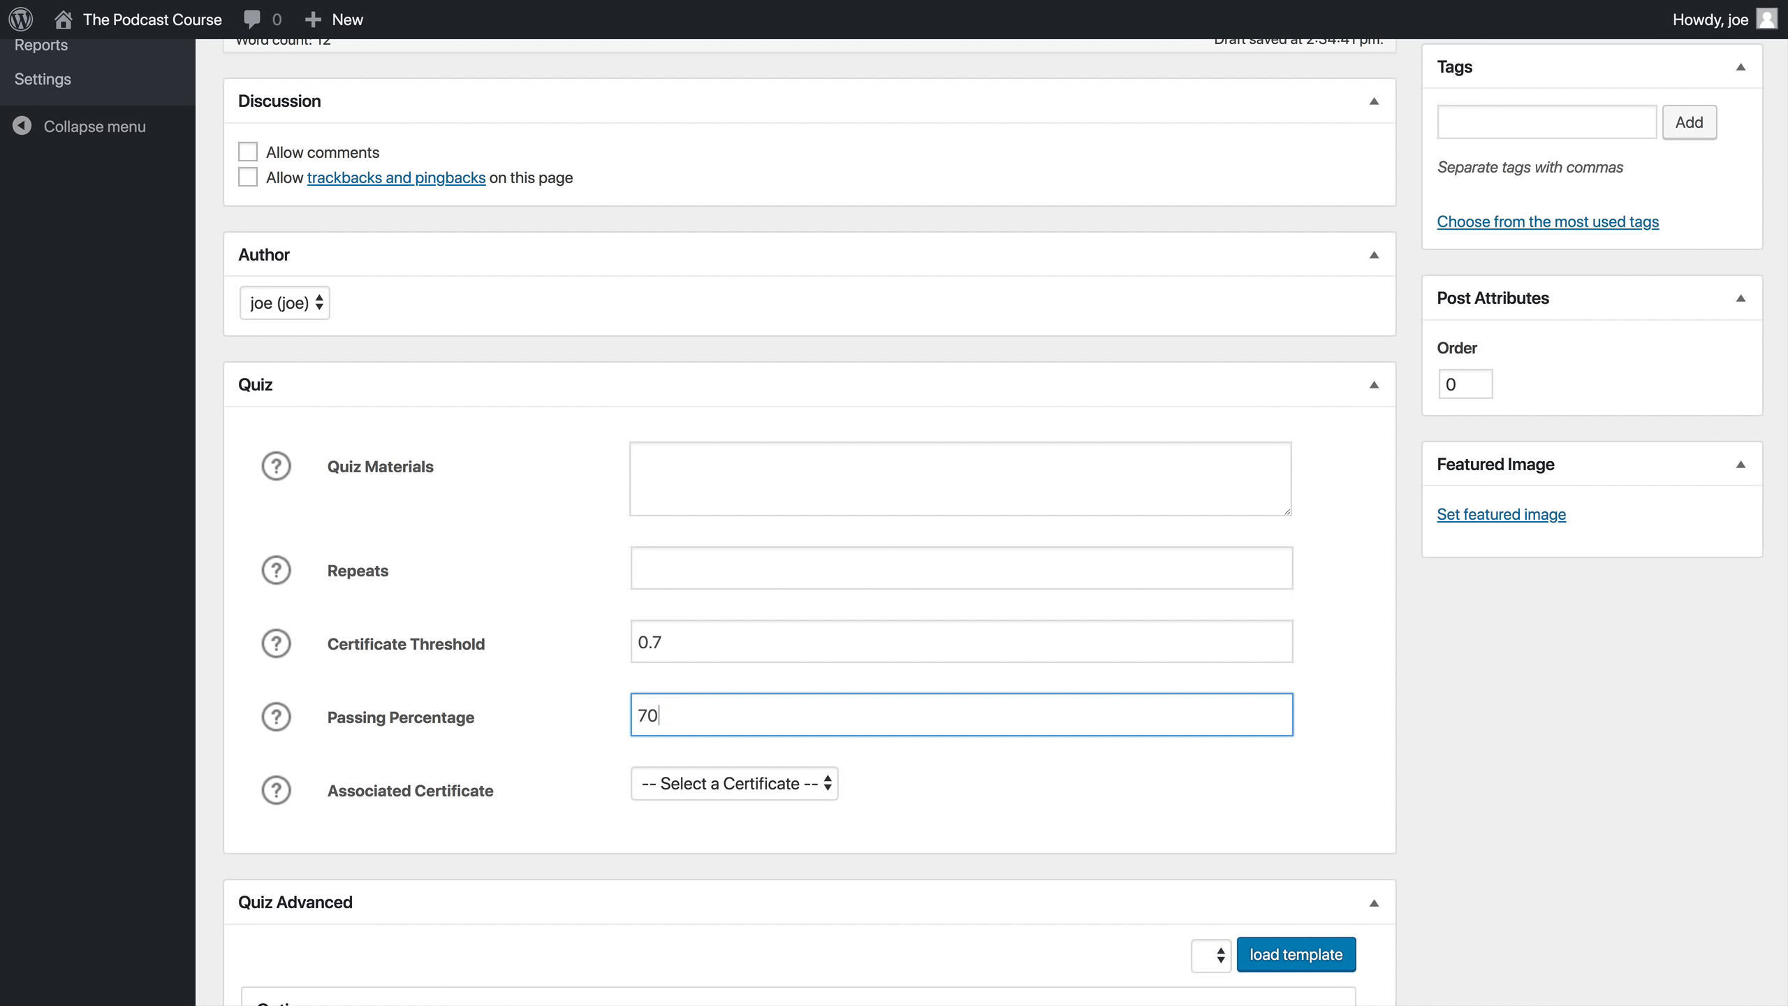
Step: Read through the advanced quiz options for display, time limit, statistics and single execution, and compare them with the Repeats setting
scroll(484, 691, "down", 6)
left_click(483, 691)
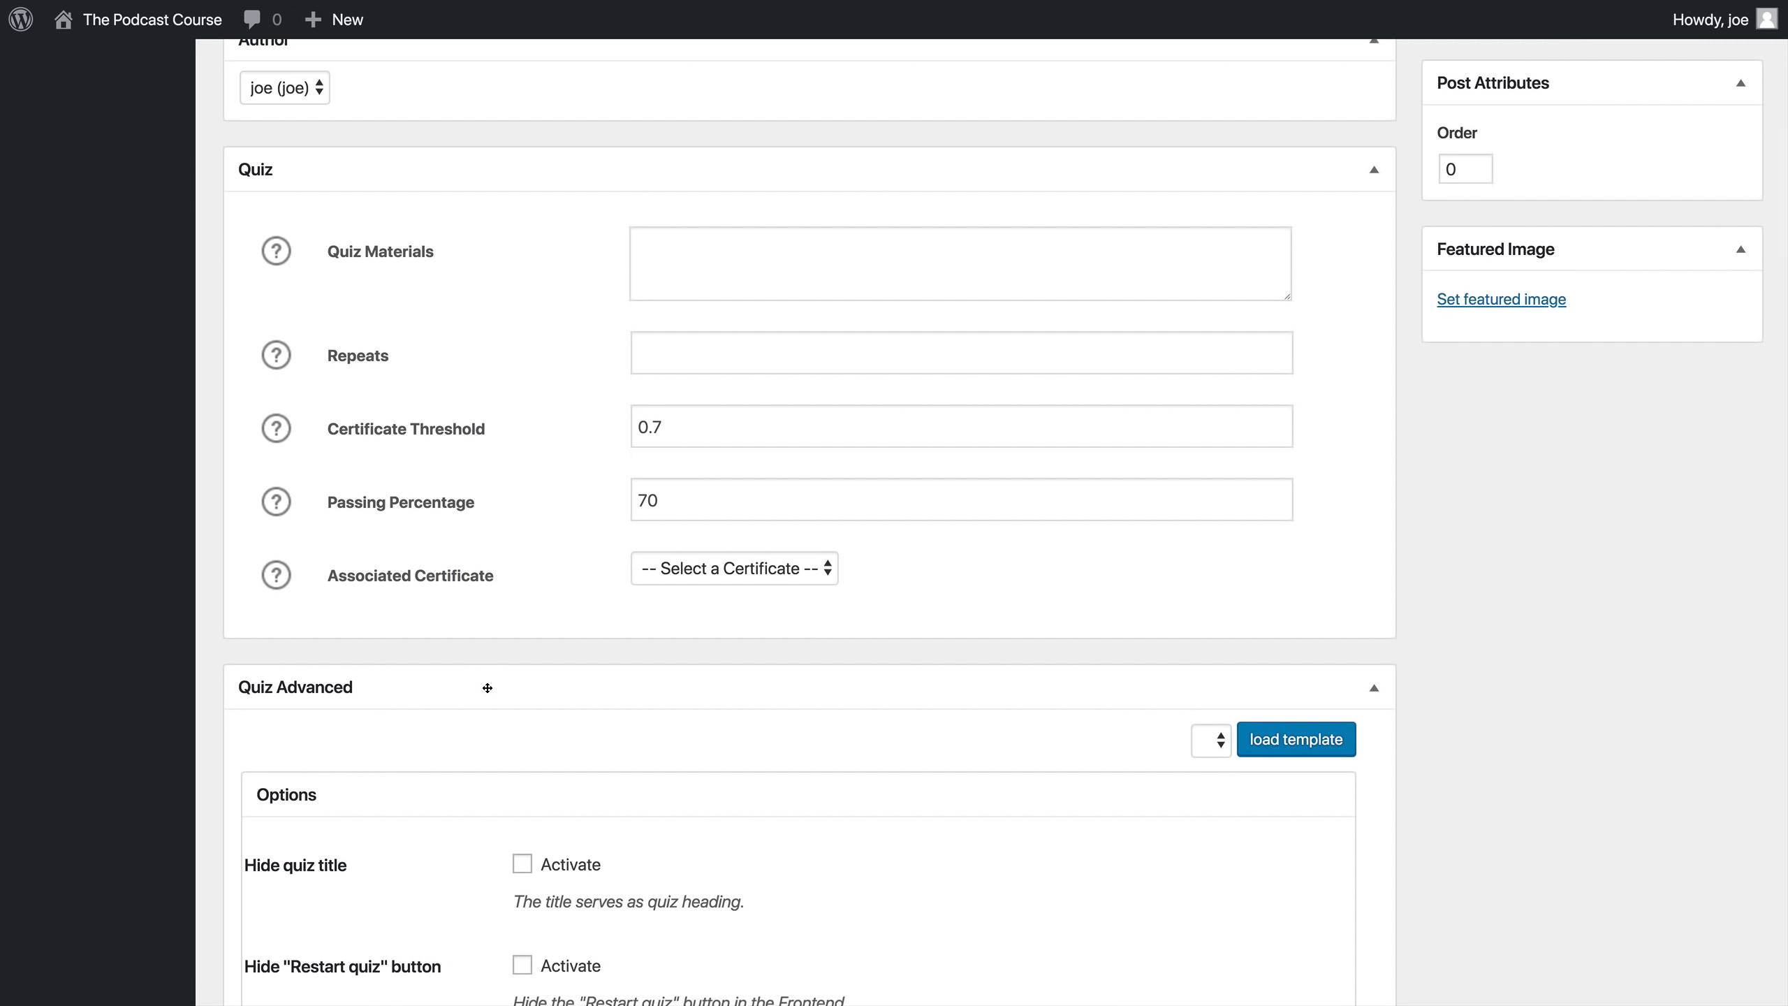
scroll(486, 691, "down", 2)
scroll(486, 692, "down", 2)
scroll(486, 692, "down", 2)
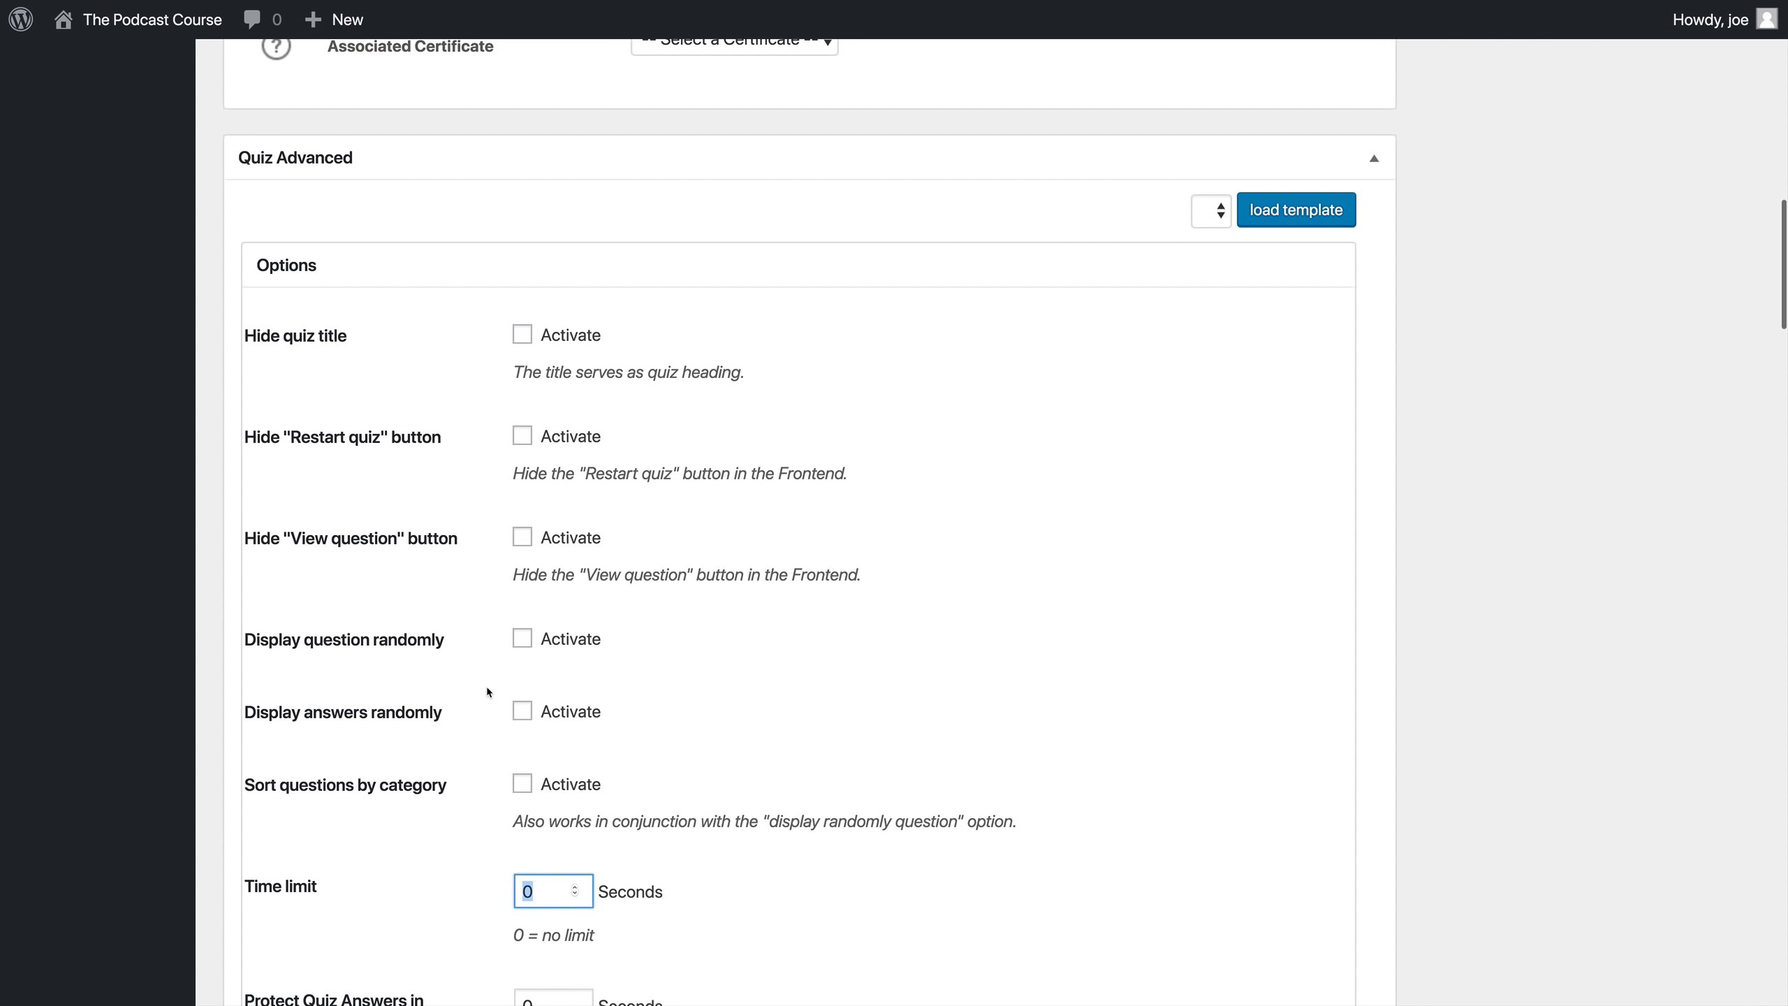
scroll(486, 692, "down", 1)
left_click(486, 686)
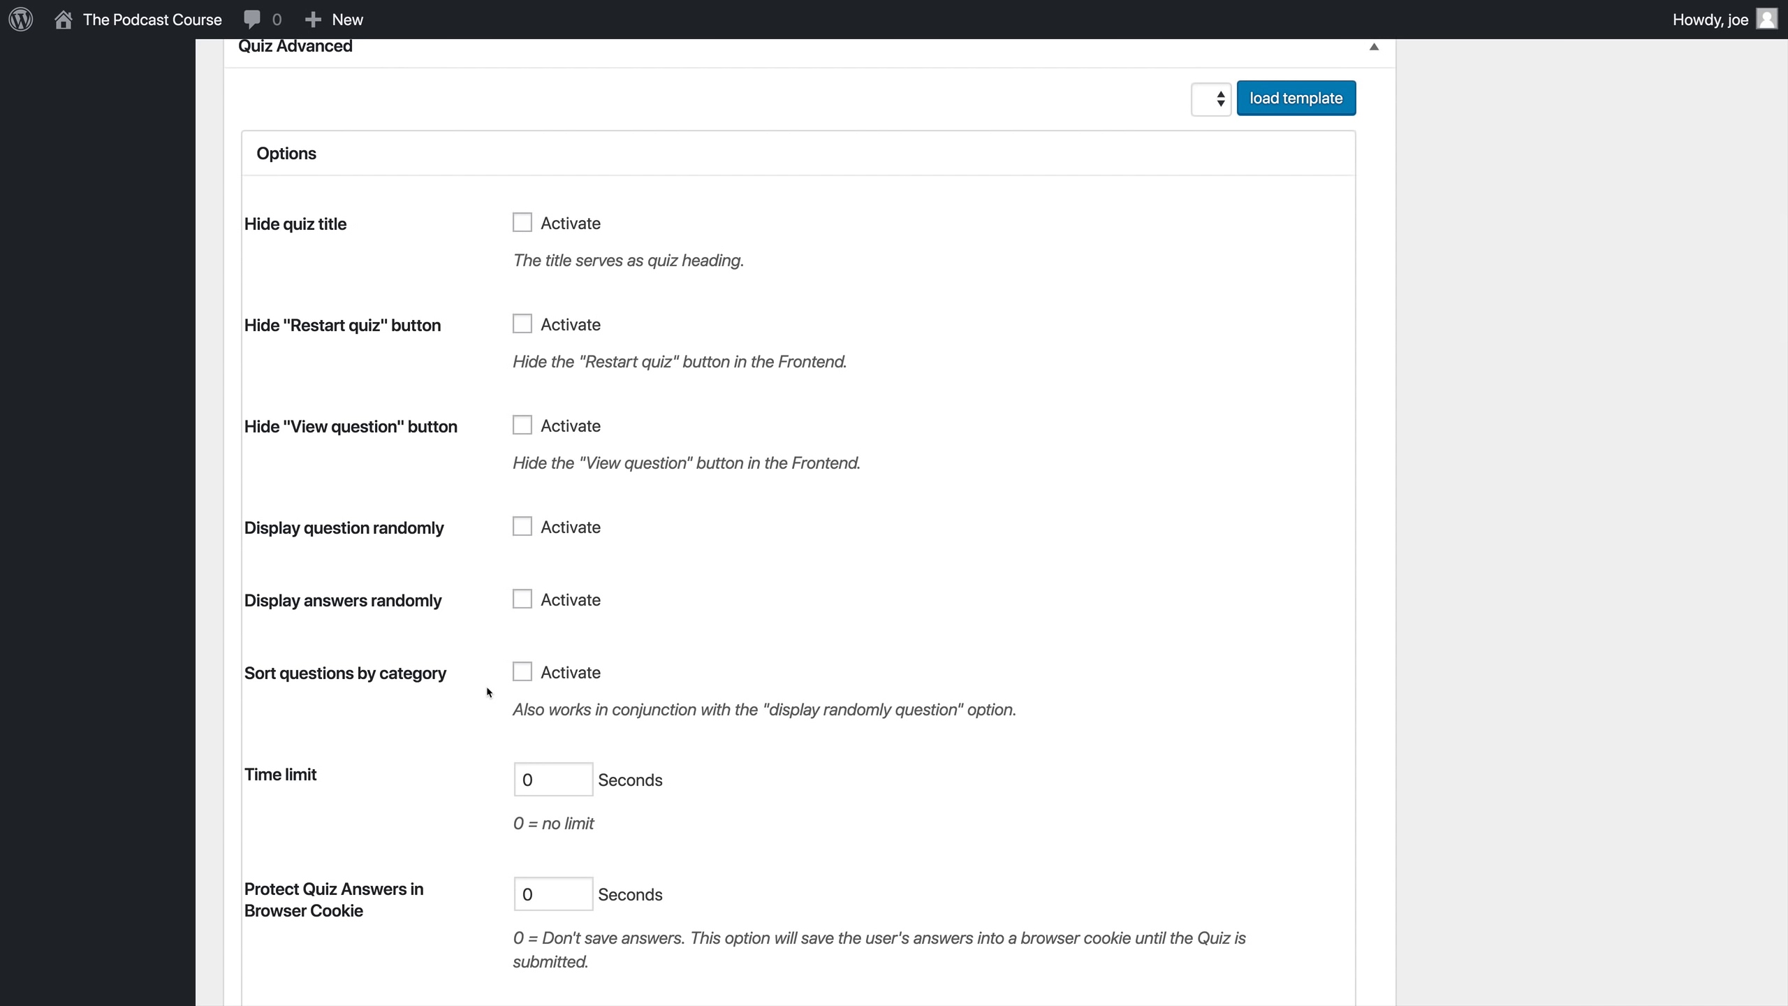
scroll(486, 692, "down", 3)
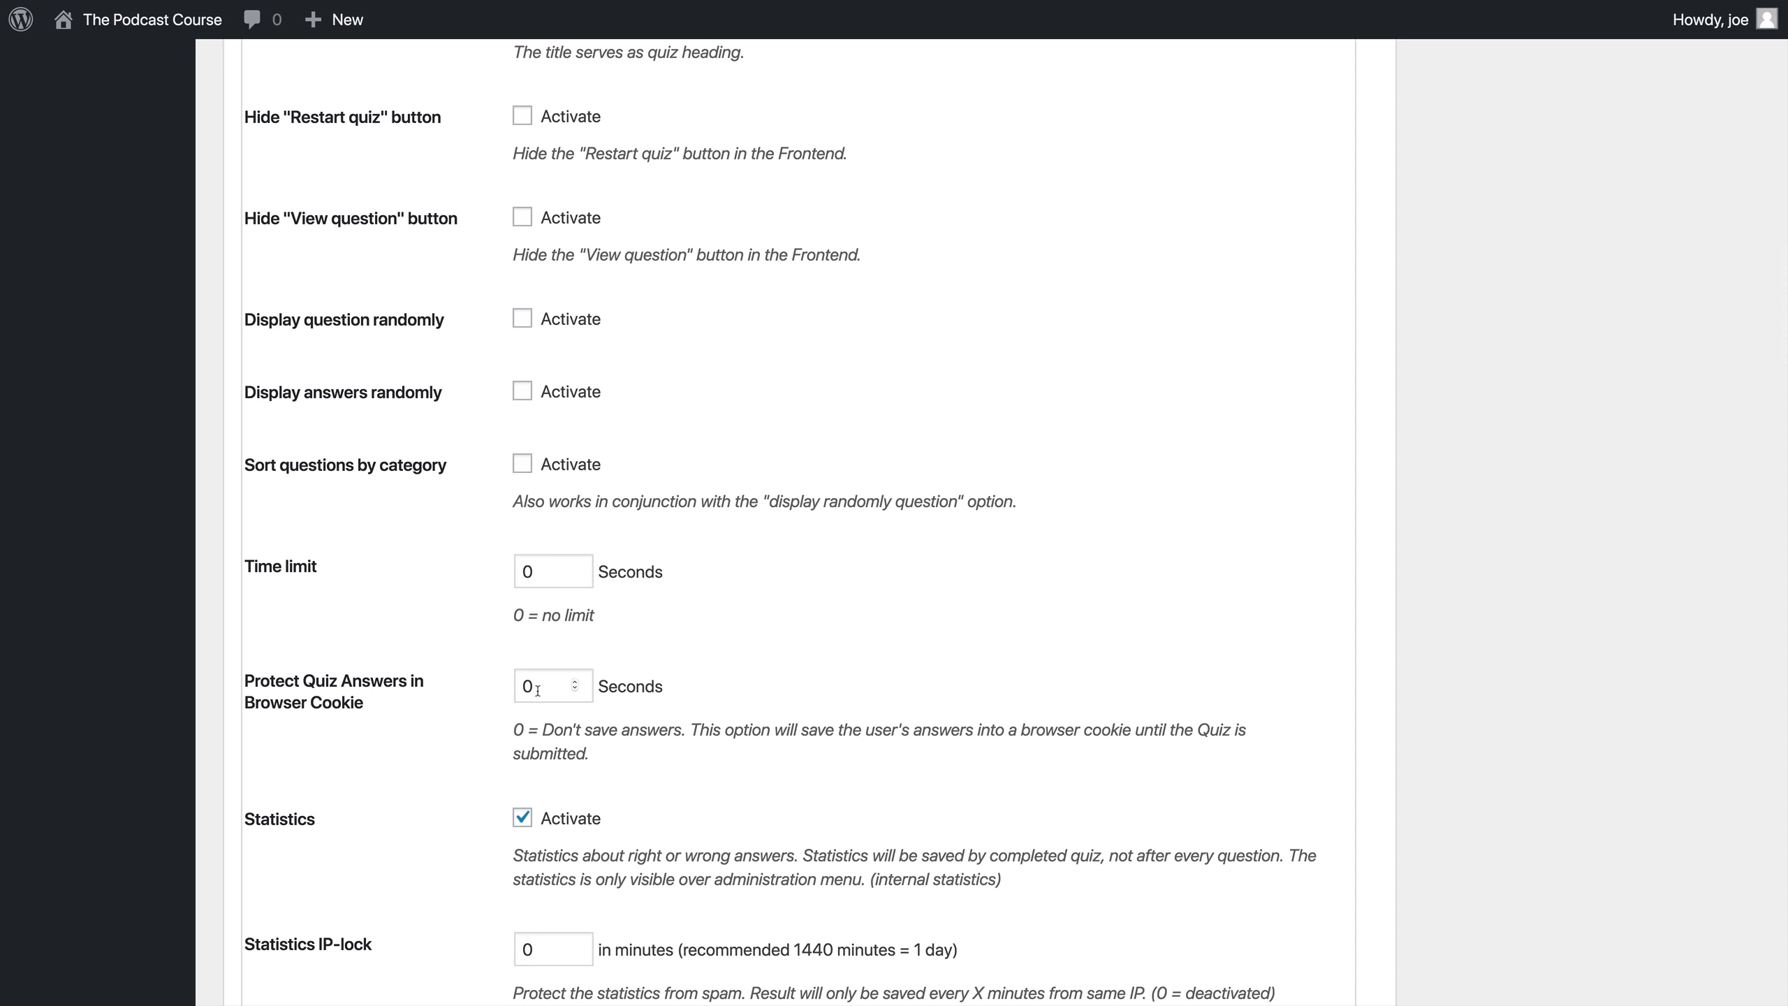
scroll(525, 688, "down", 1)
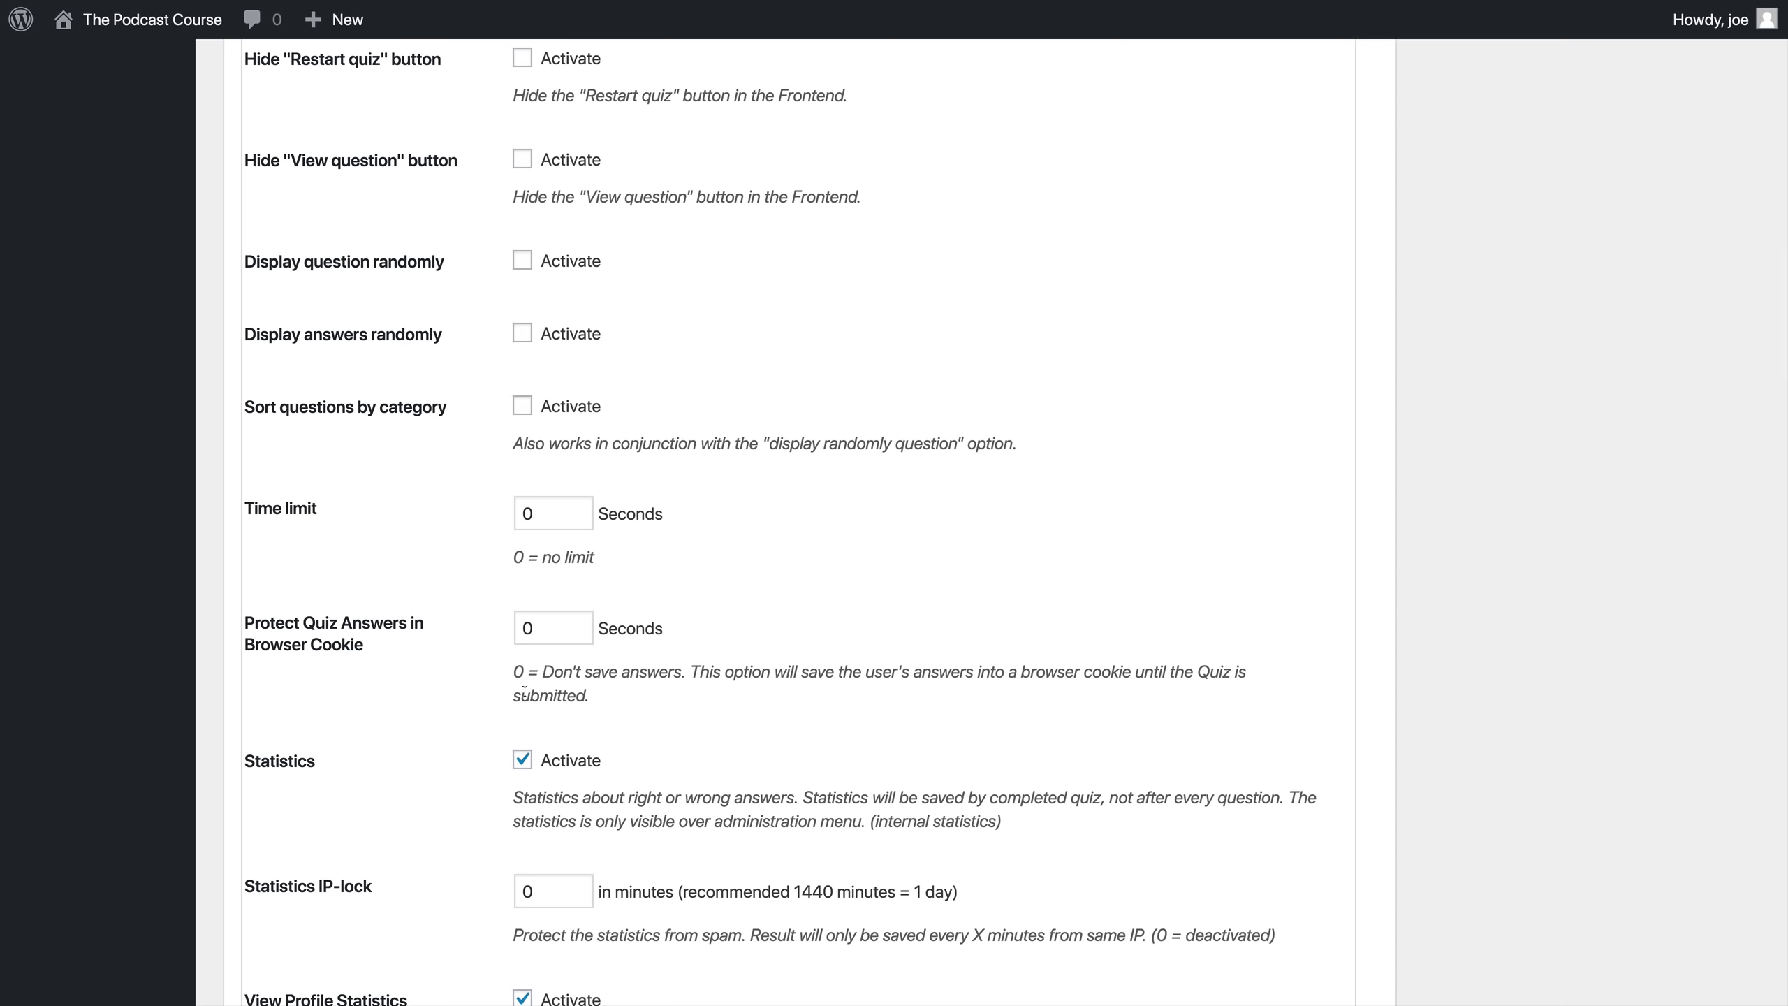
scroll(525, 692, "down", 5)
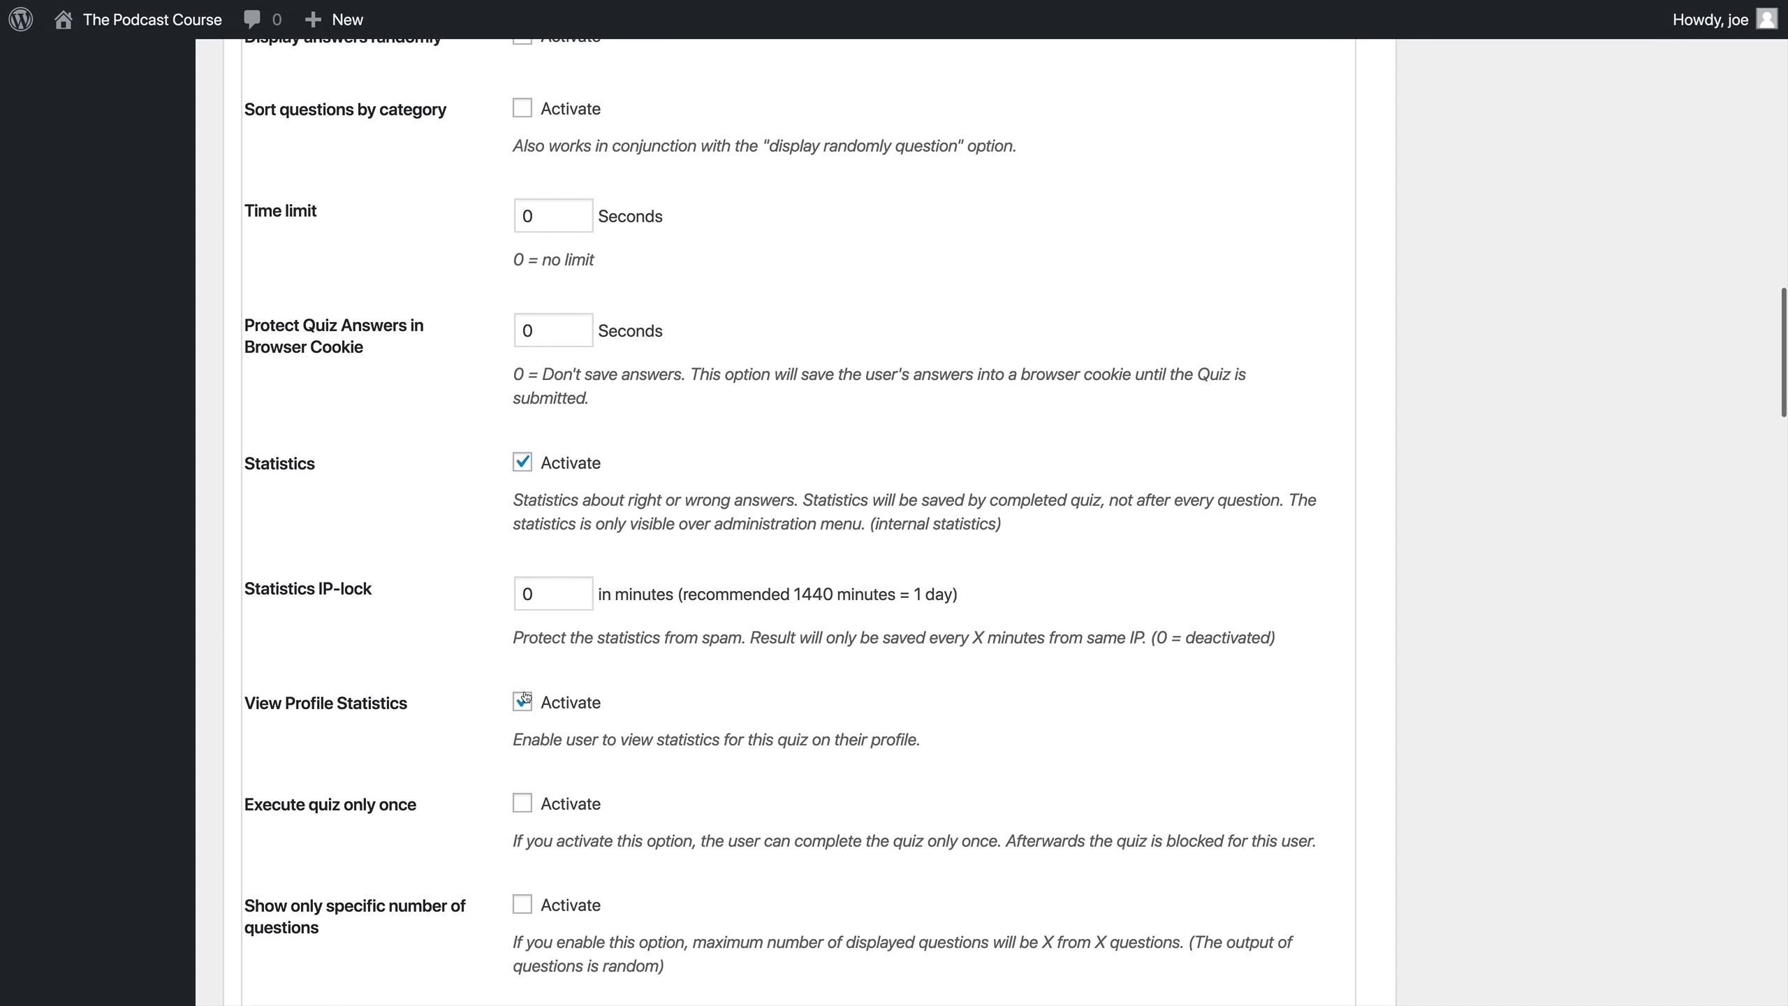
scroll(525, 697, "down", 5)
mouse_move(416, 507)
left_mouse_down()
mouse_move(243, 511)
mouse_move(406, 508)
left_mouse_up()
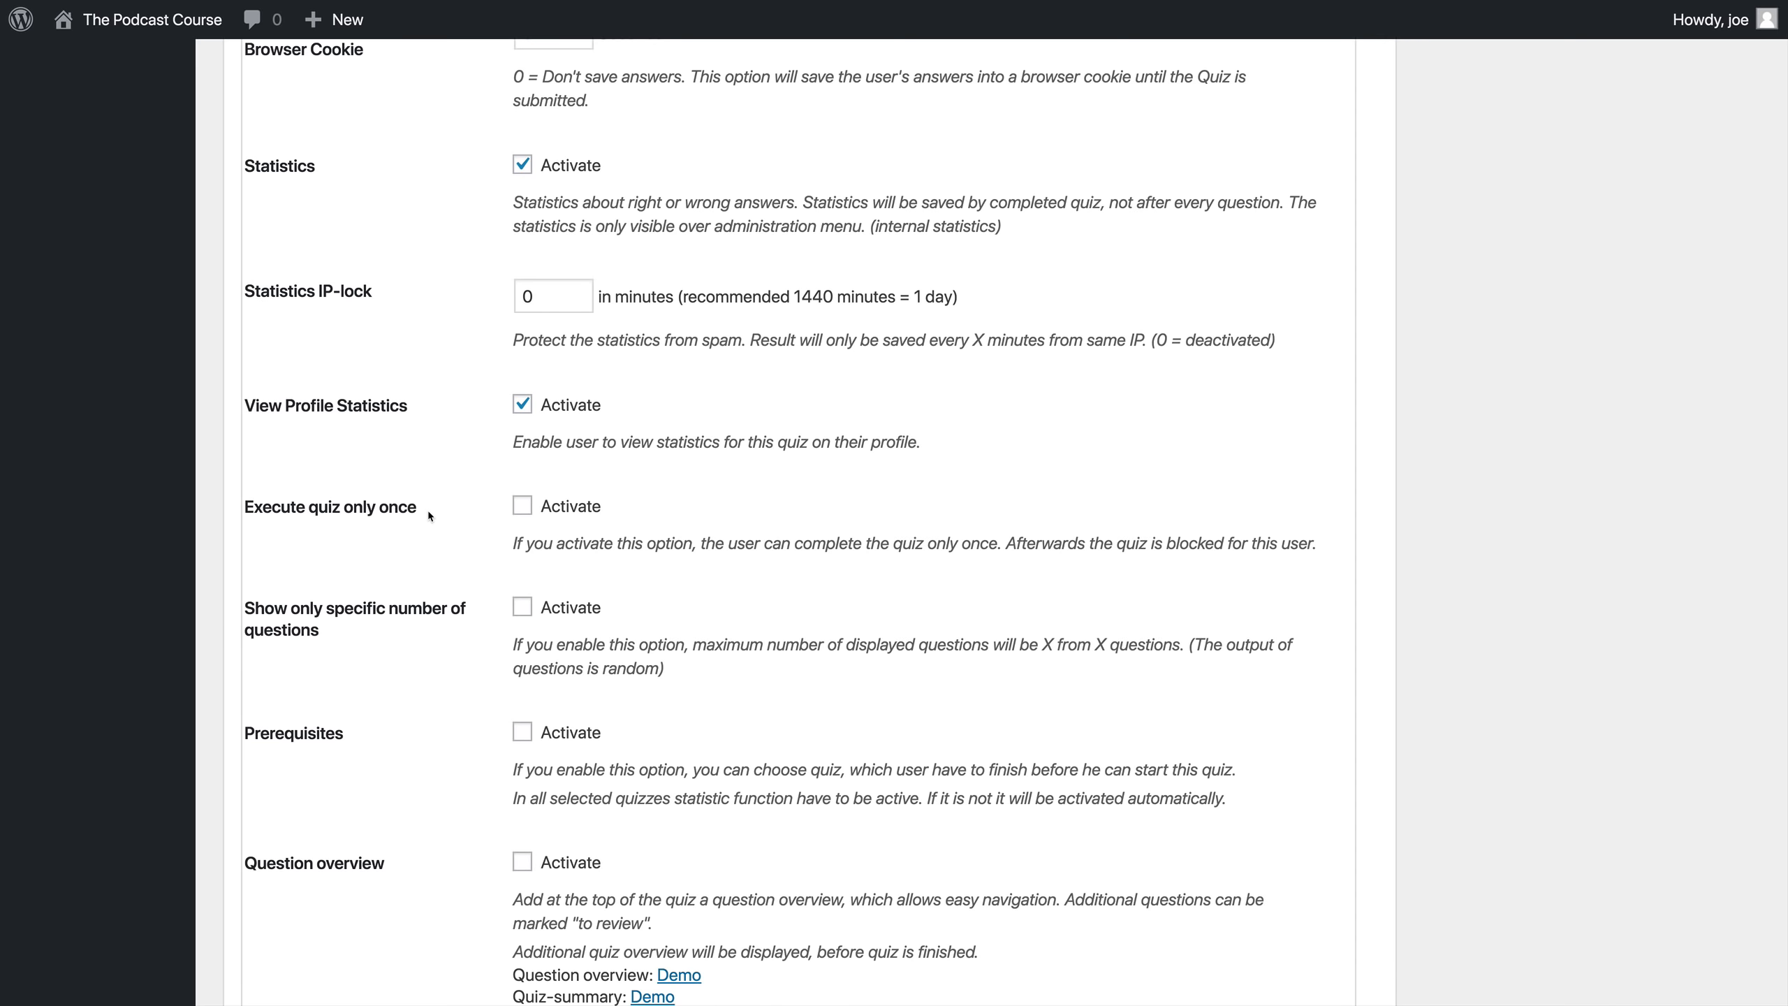
scroll(428, 510, "up", 15)
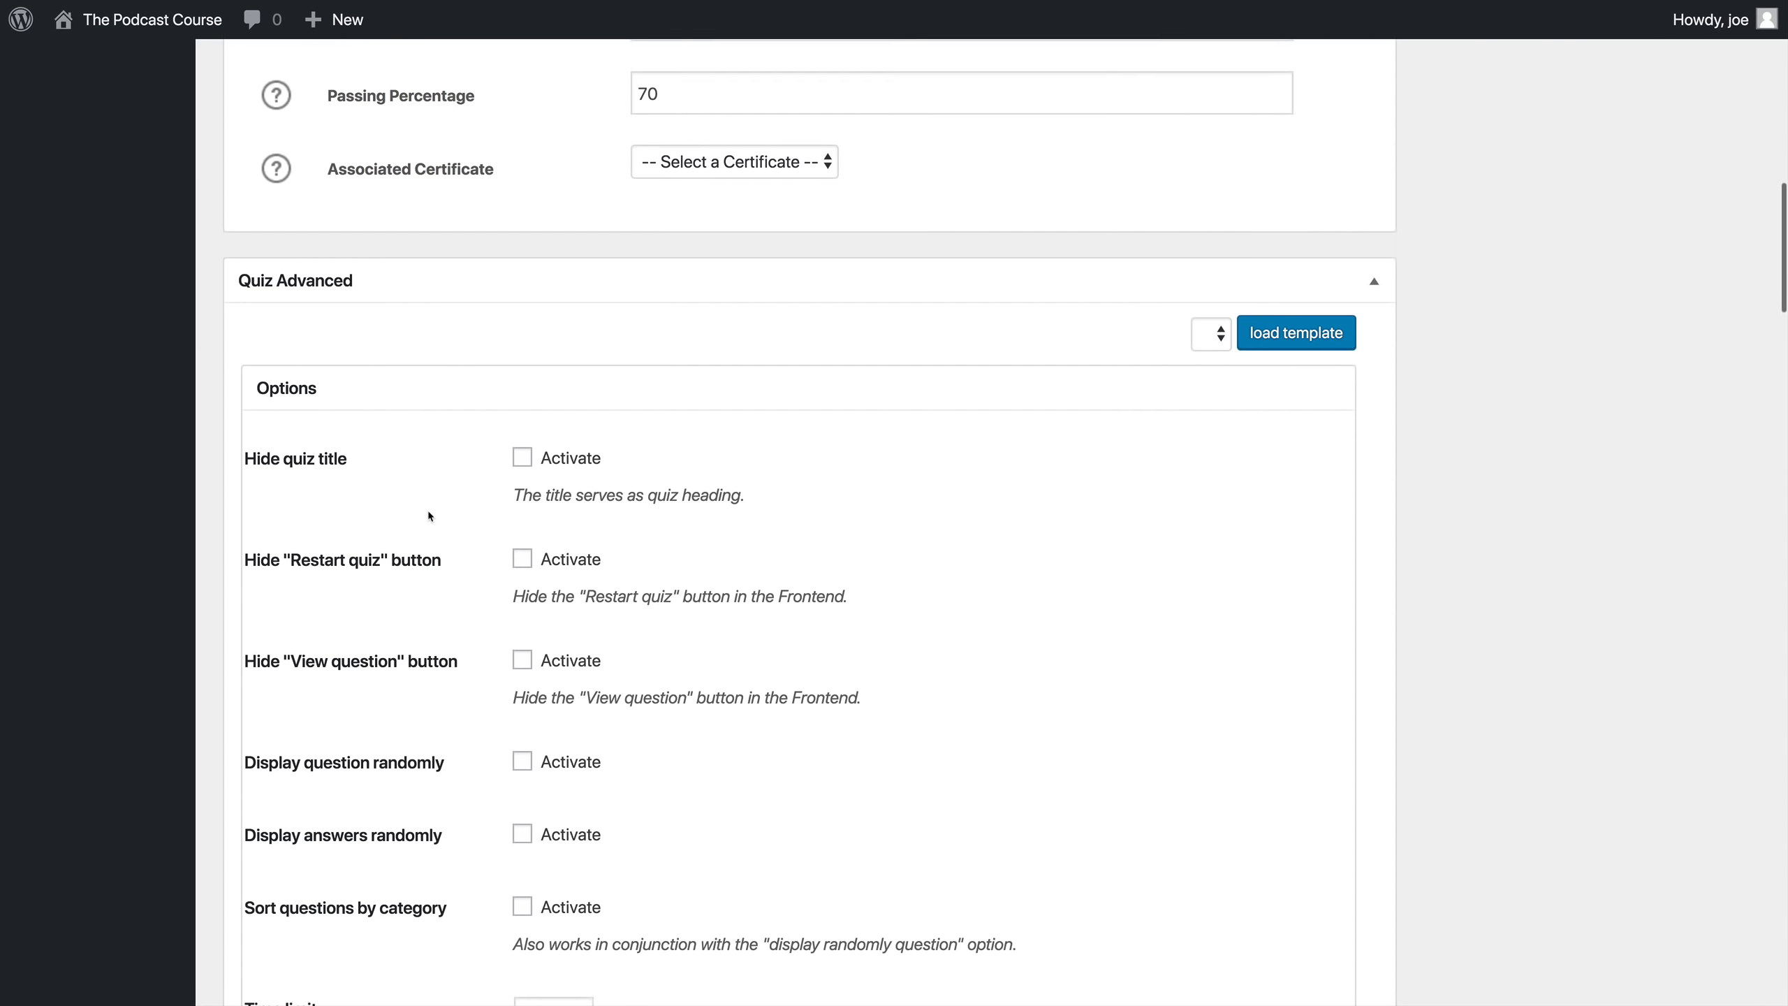
scroll(427, 516, "up", 8)
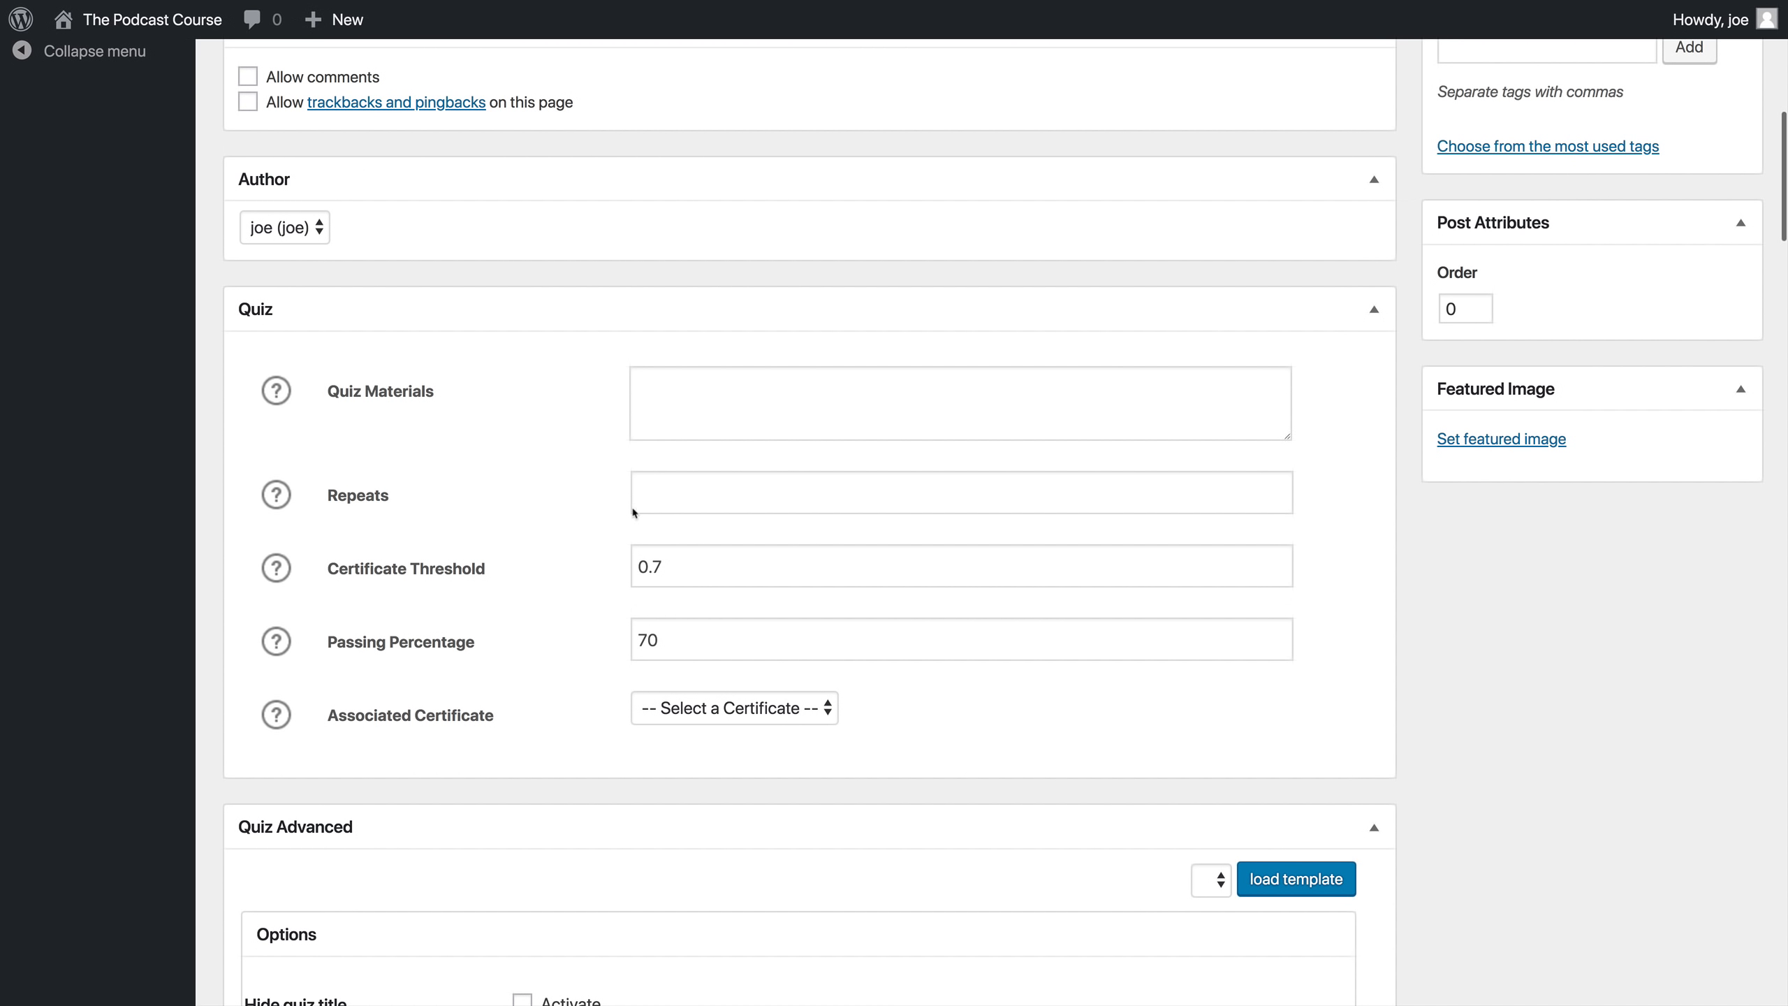
left_click(634, 512)
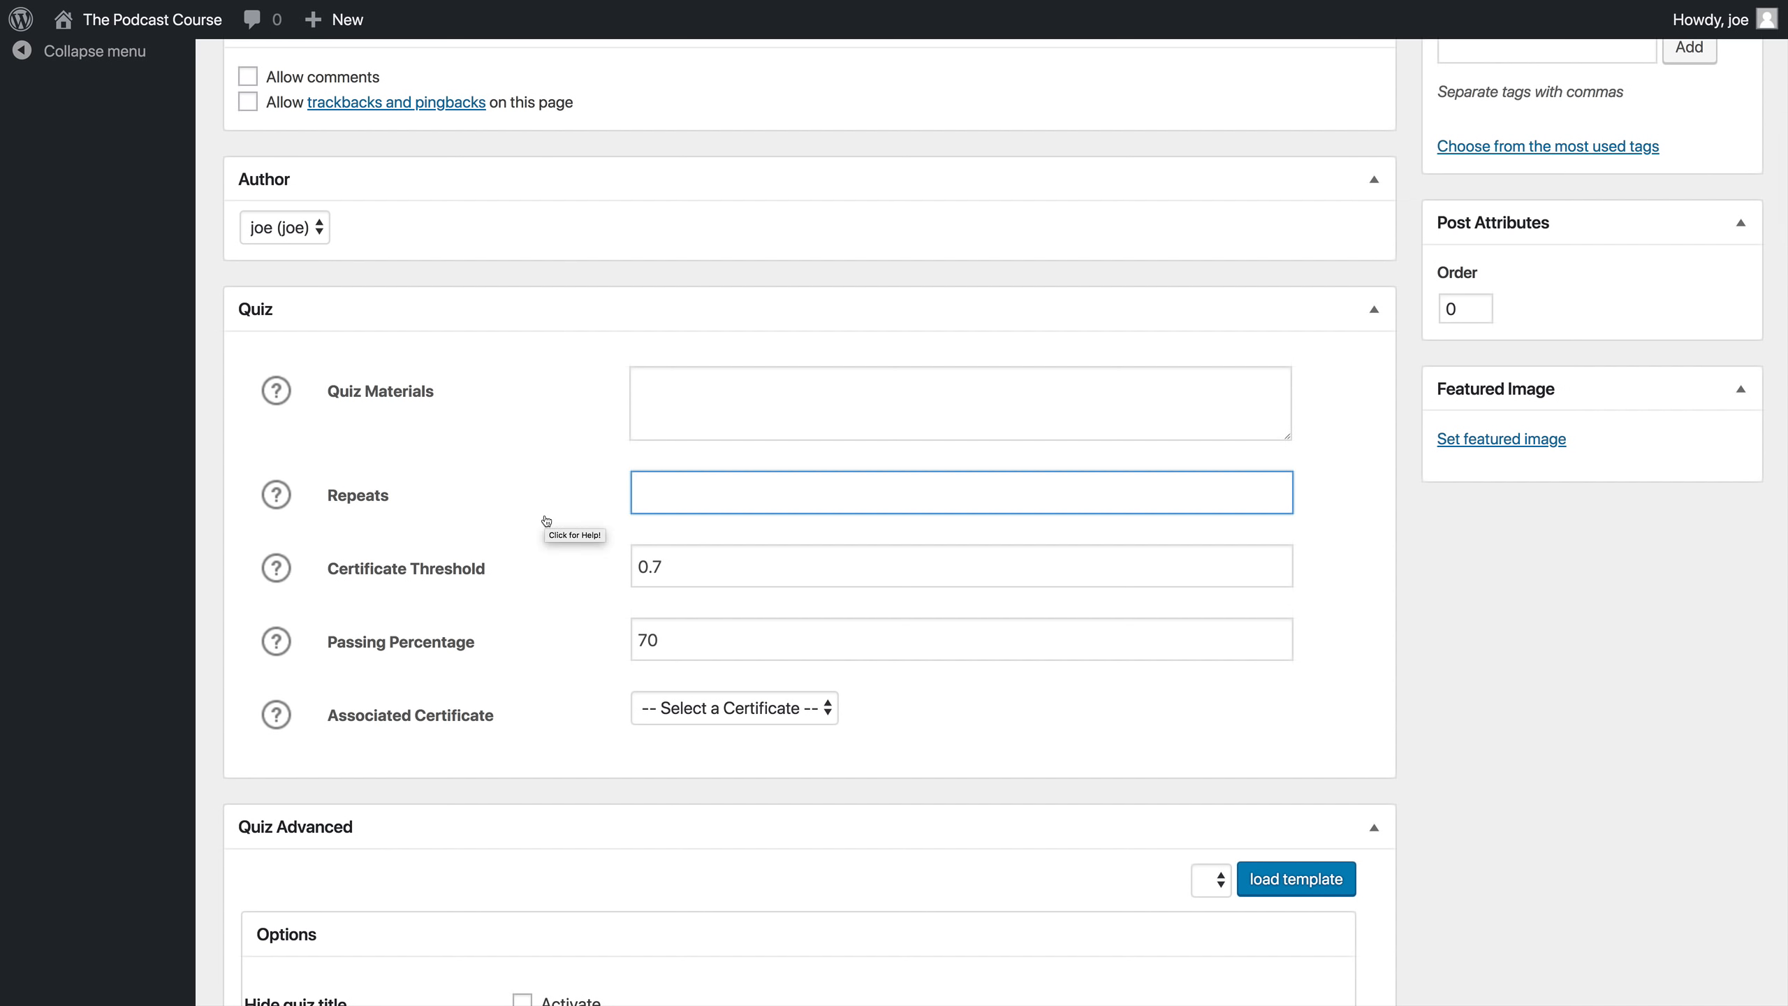
Step: In the question options, hide the correct and incorrect messages, deactivate the correct/incorrect answer mark, and force users to answer each question
scroll(546, 520, "down", 8)
scroll(546, 519, "down", 13)
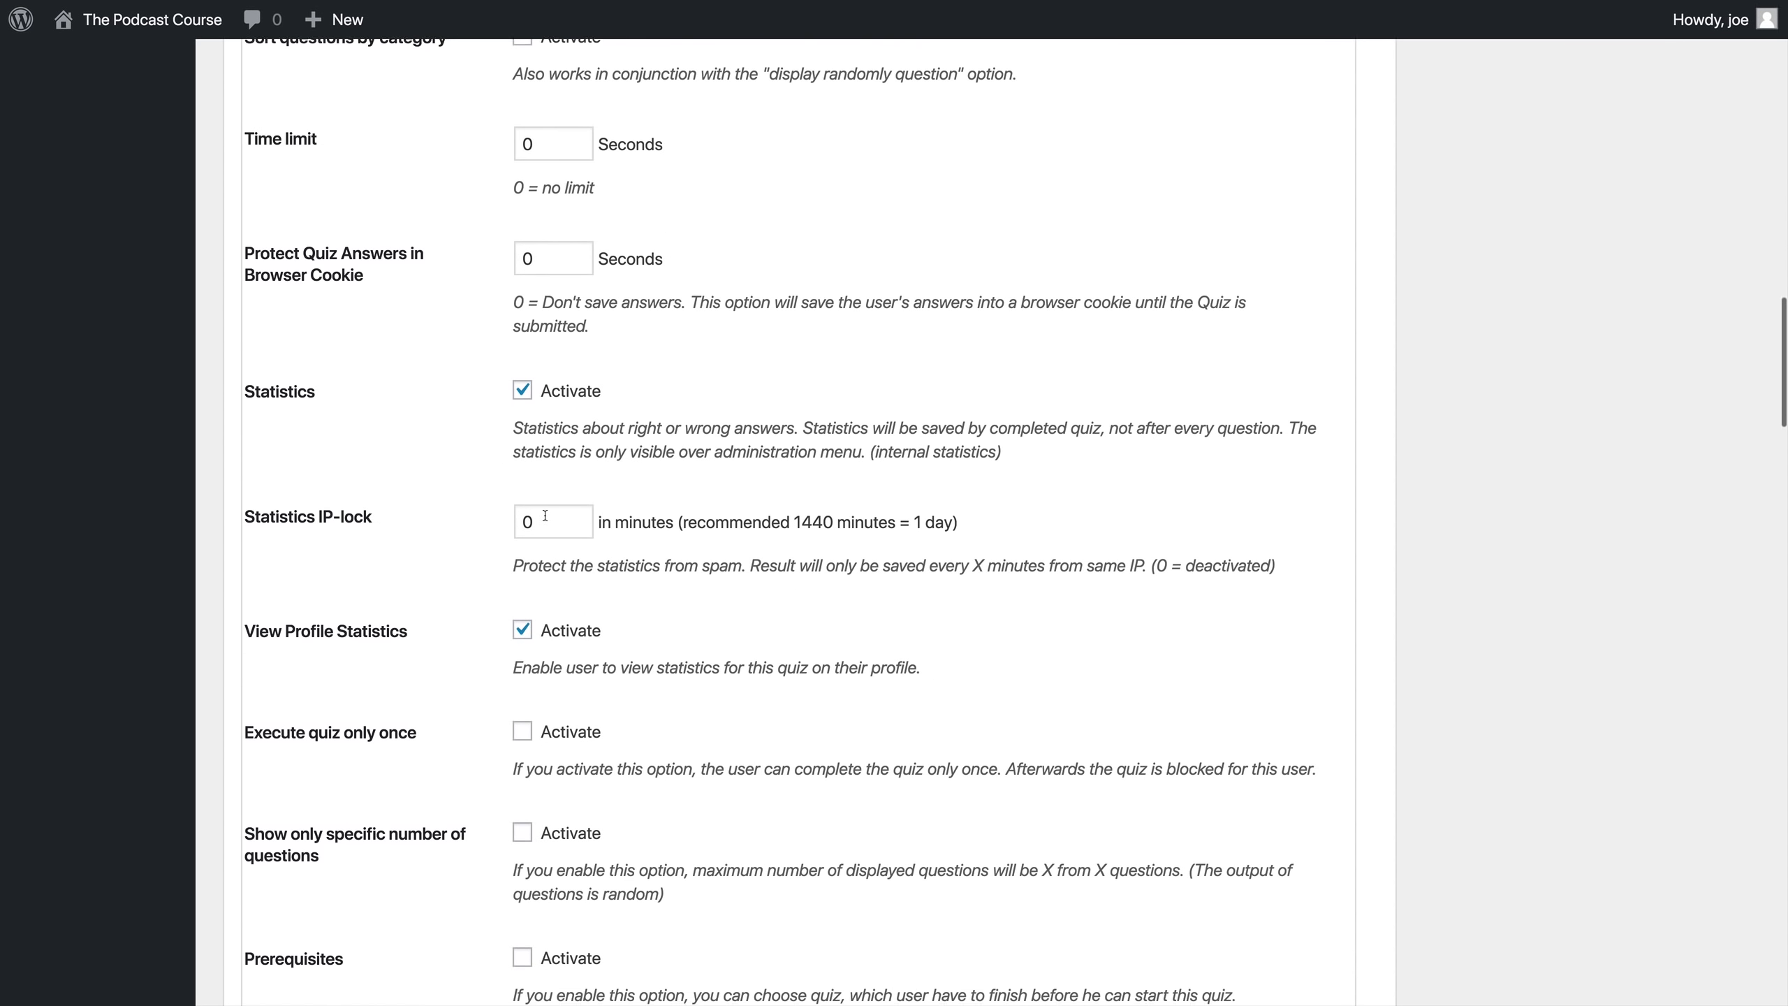
scroll(544, 516, "down", 12)
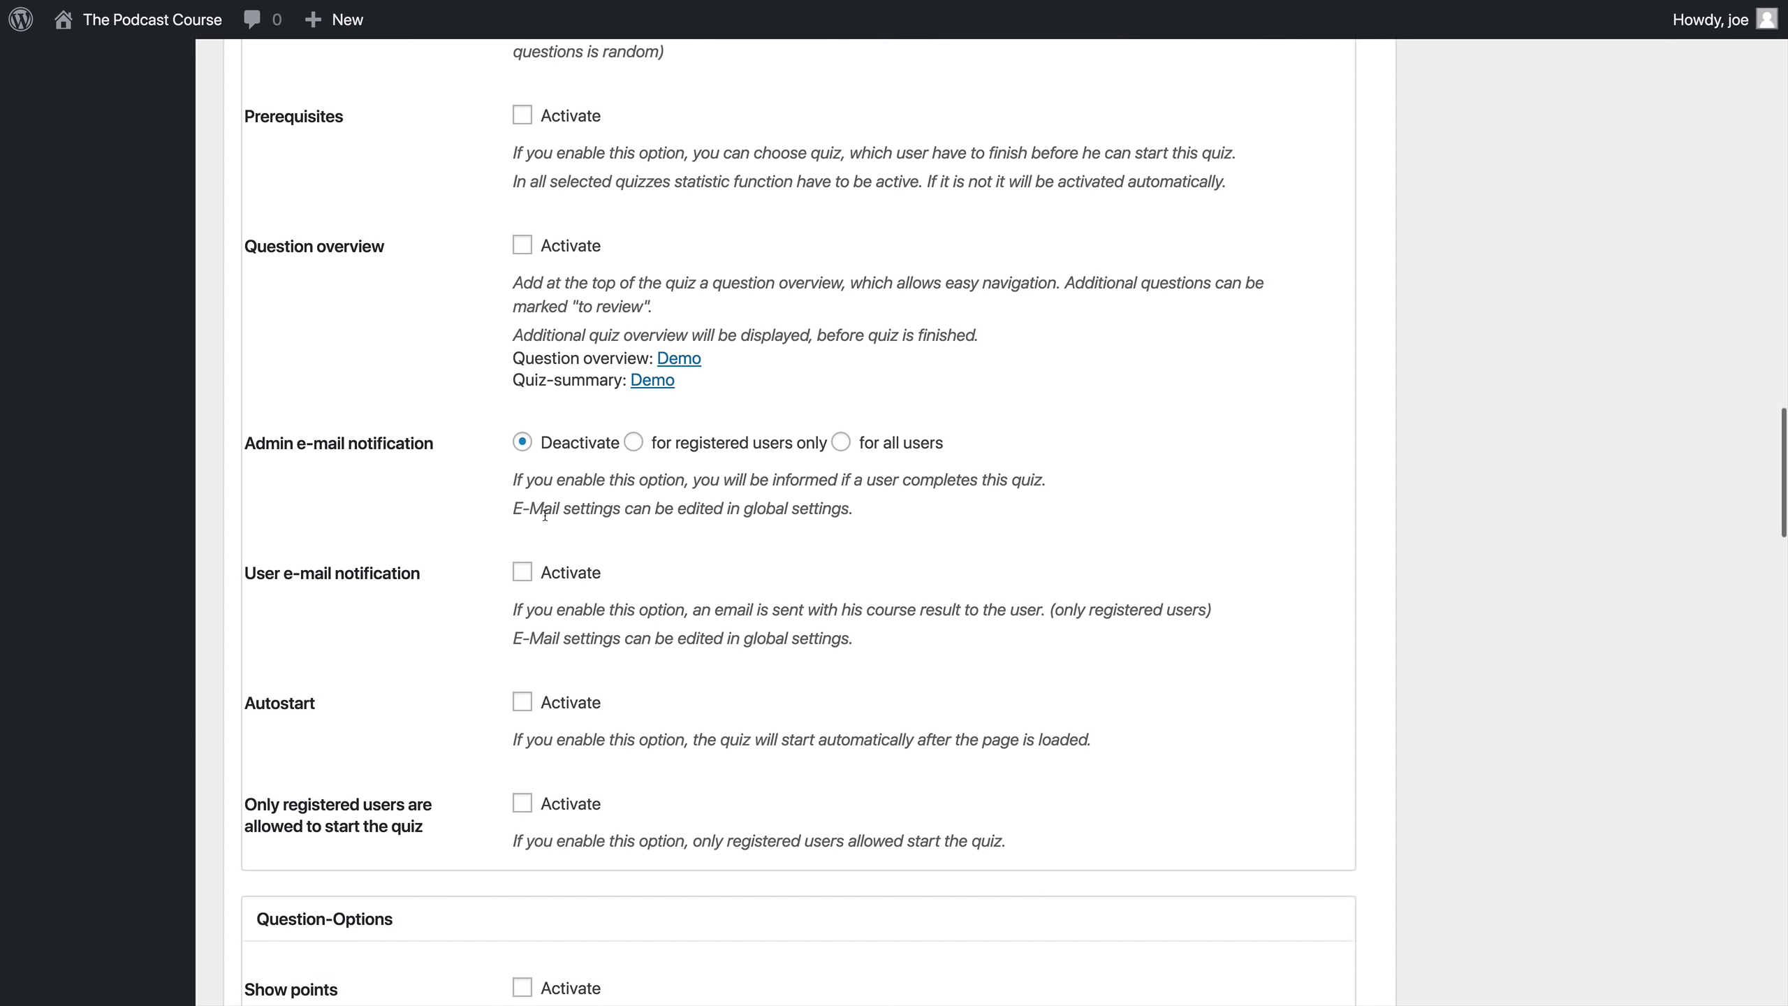
scroll(545, 515, "down", 7)
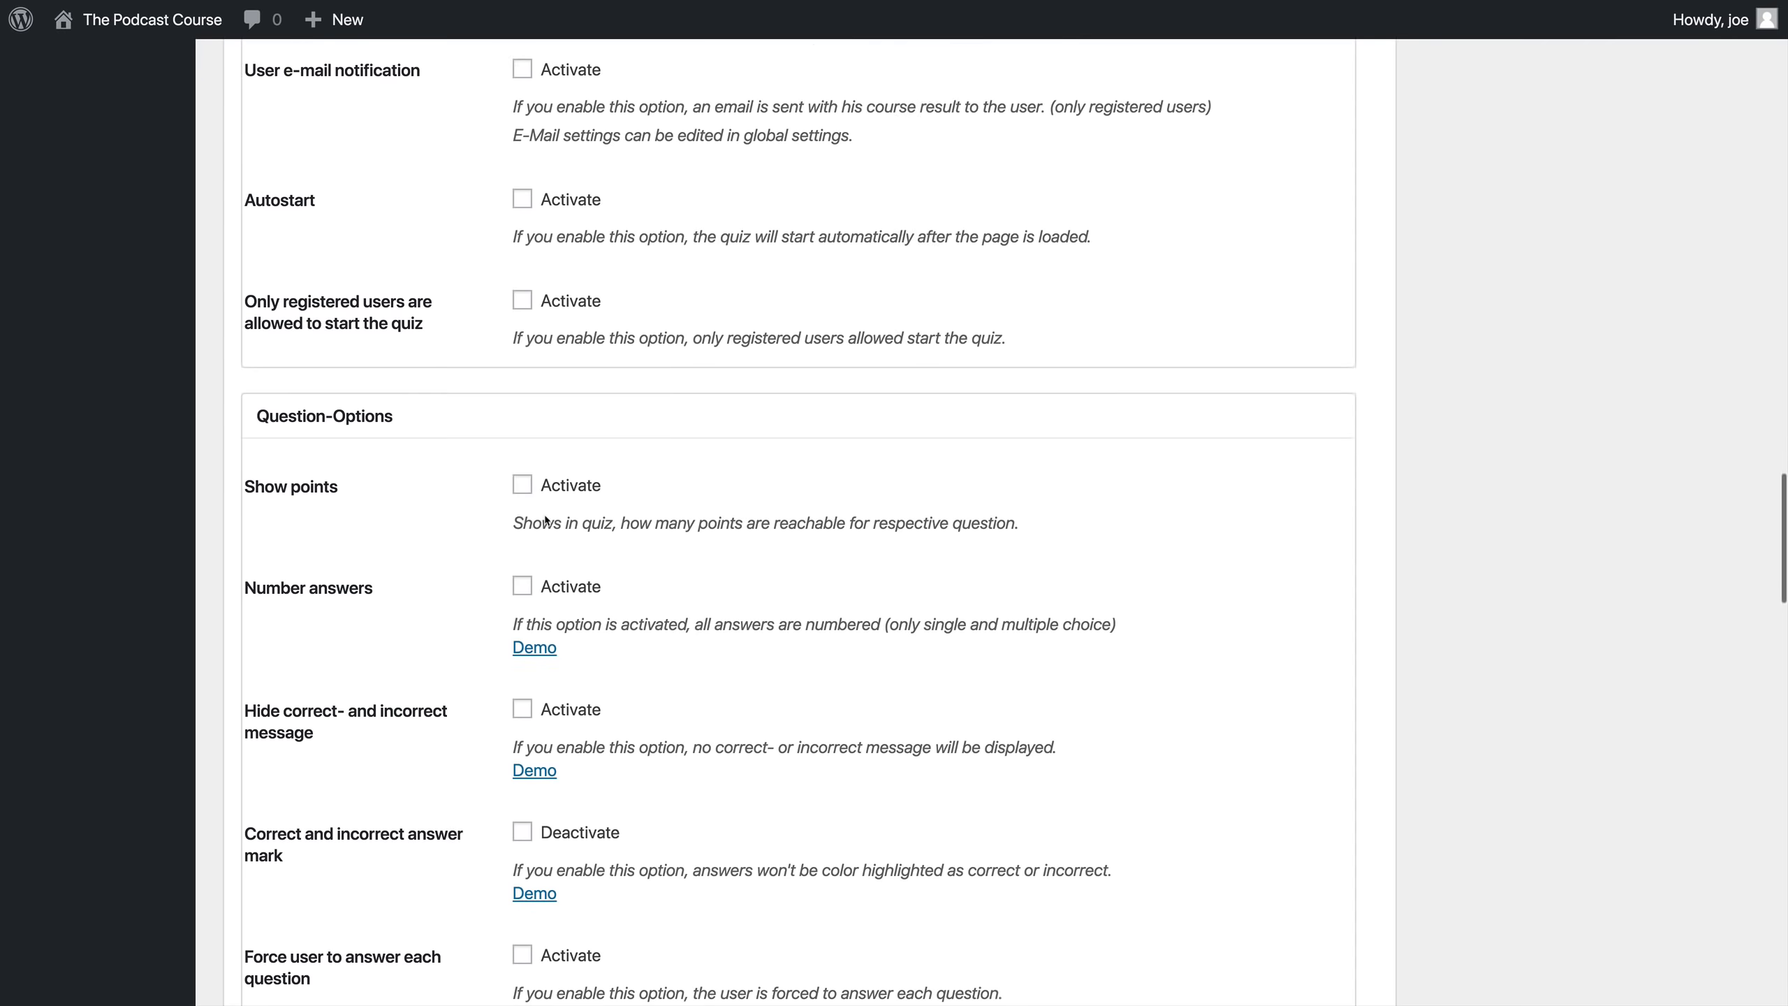
scroll(546, 520, "down", 3)
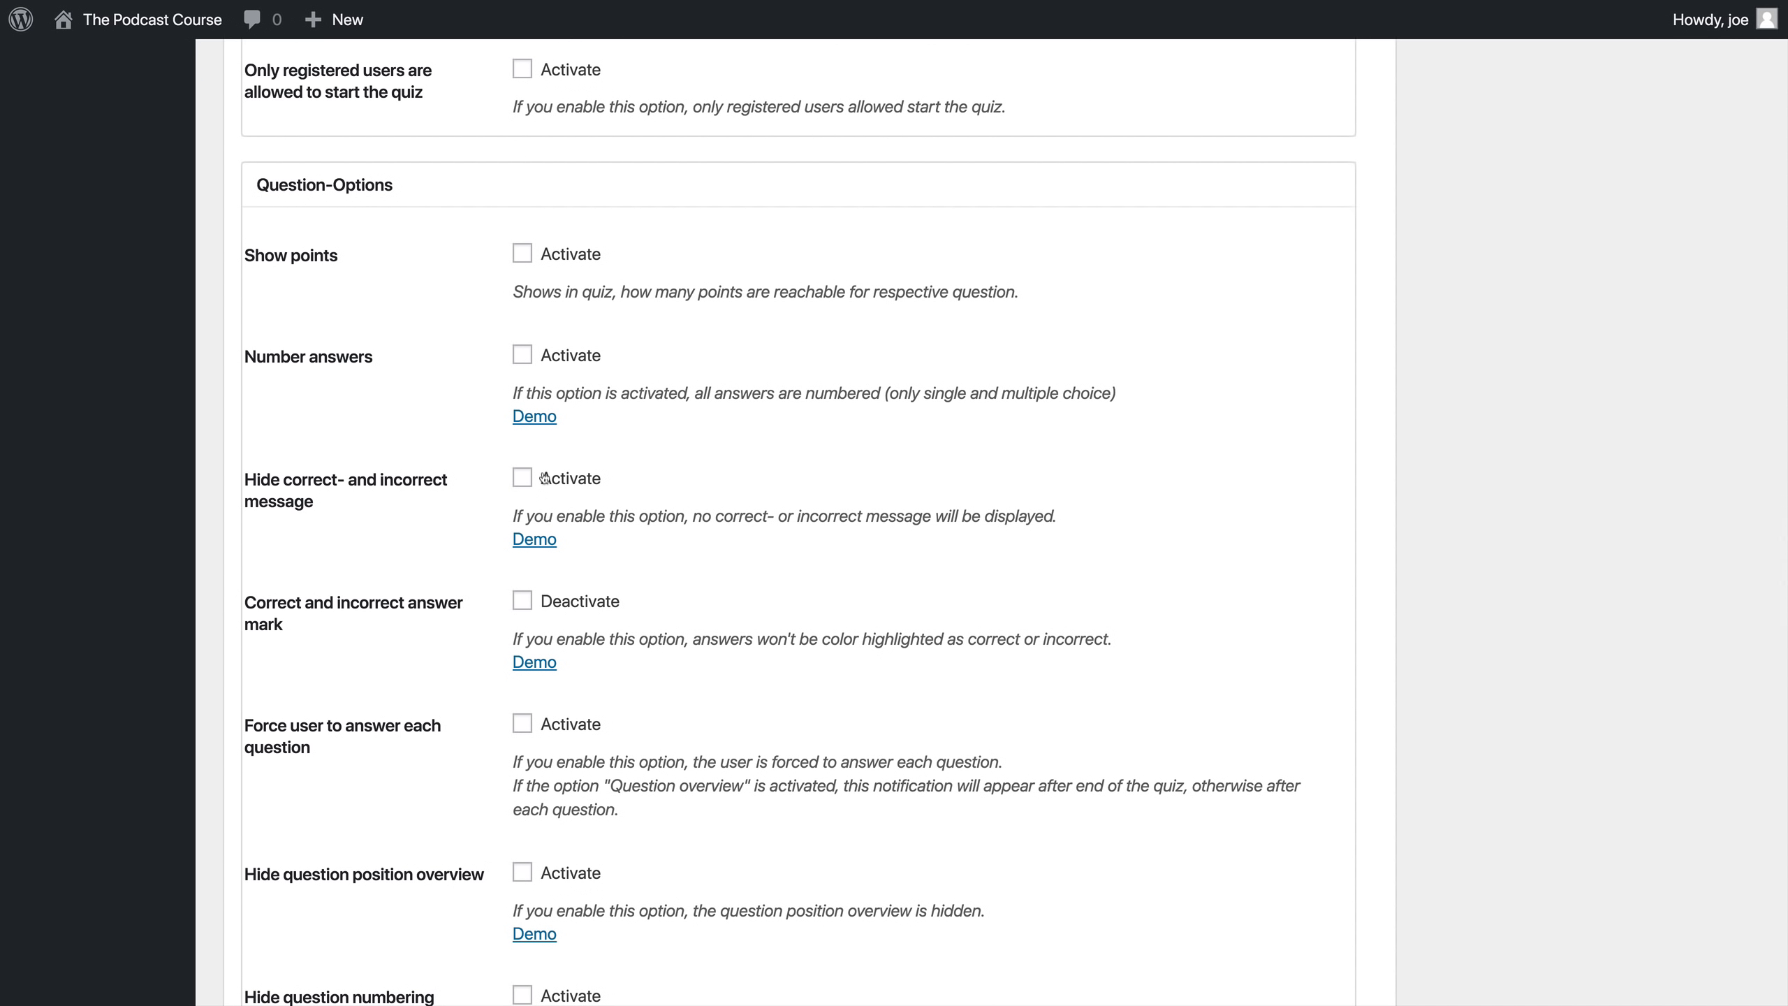
left_click(525, 480)
scroll(528, 607, "down", 1)
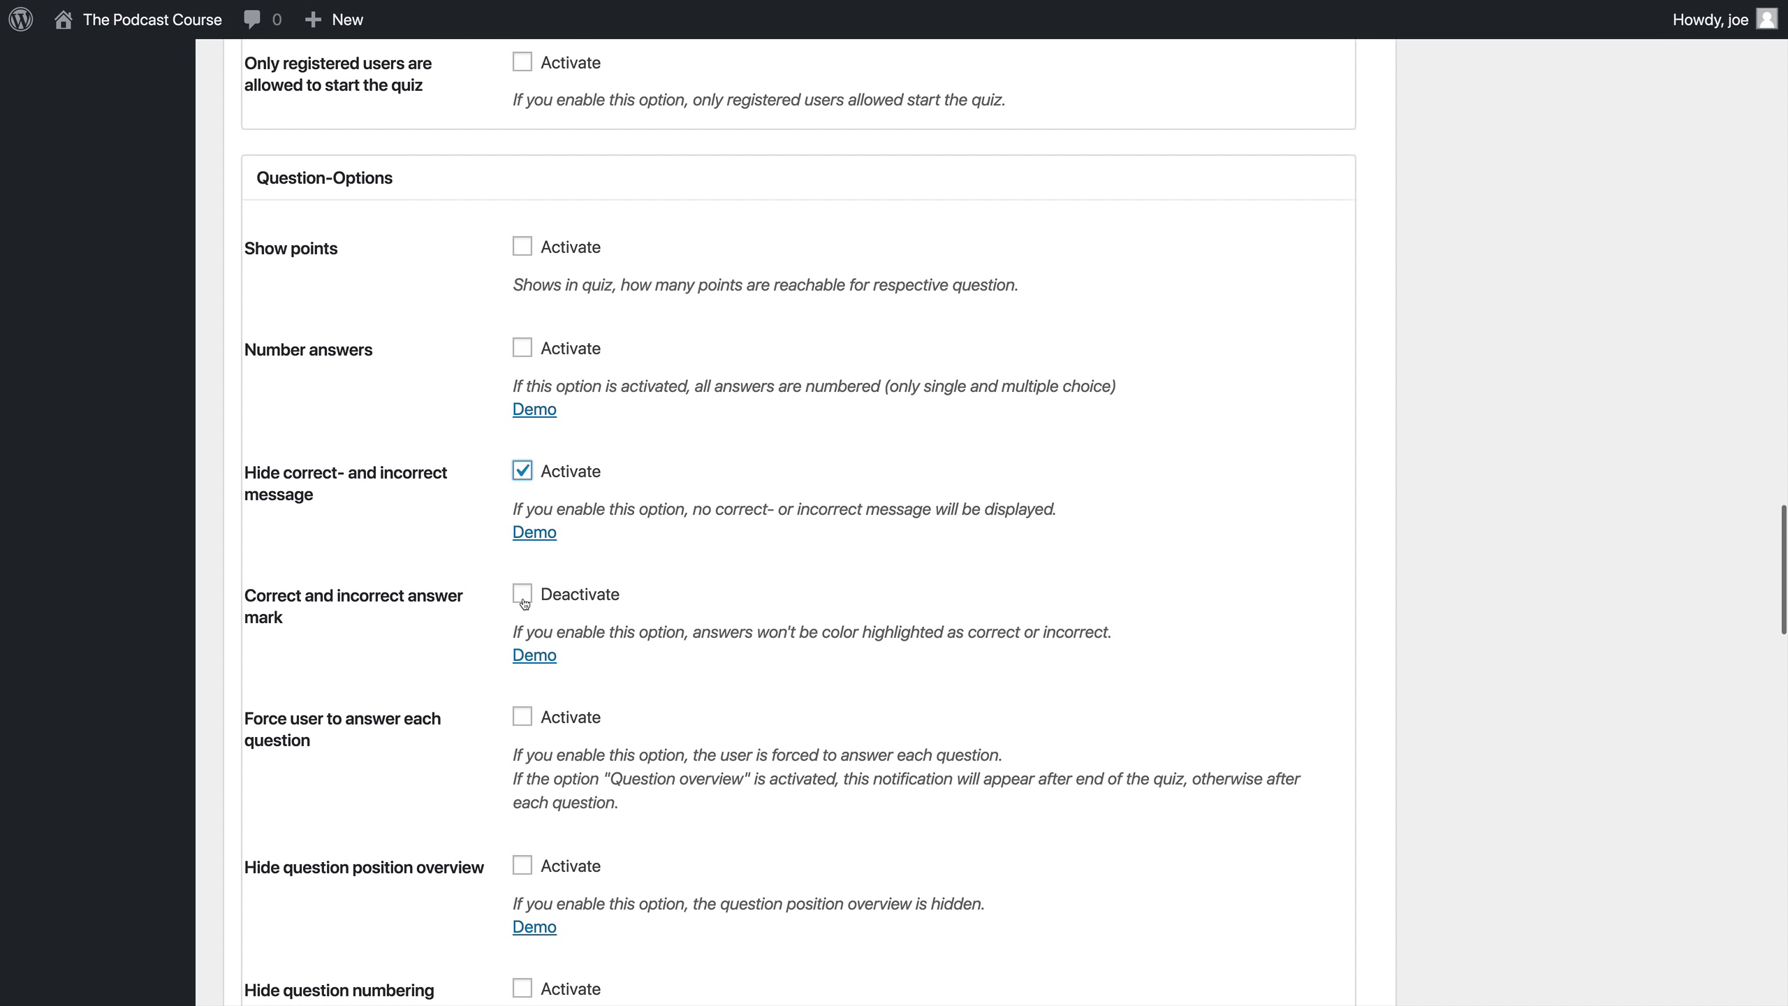
left_click(523, 599)
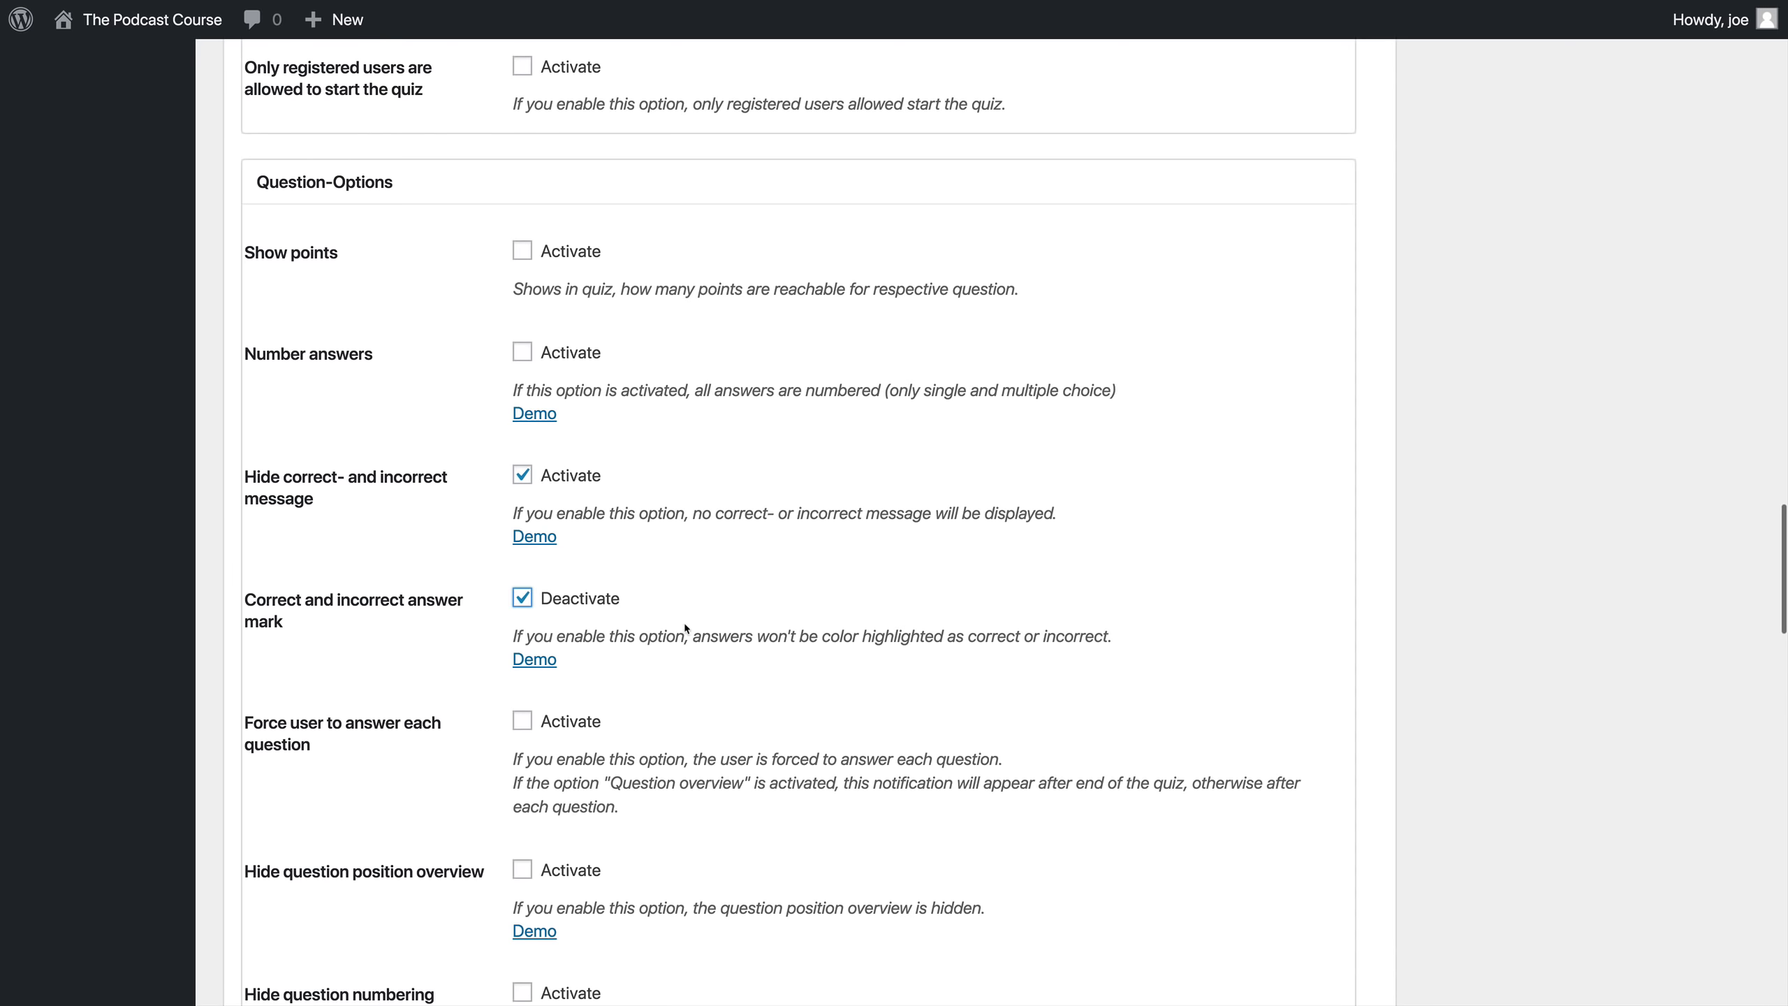
scroll(685, 623, "down", 2)
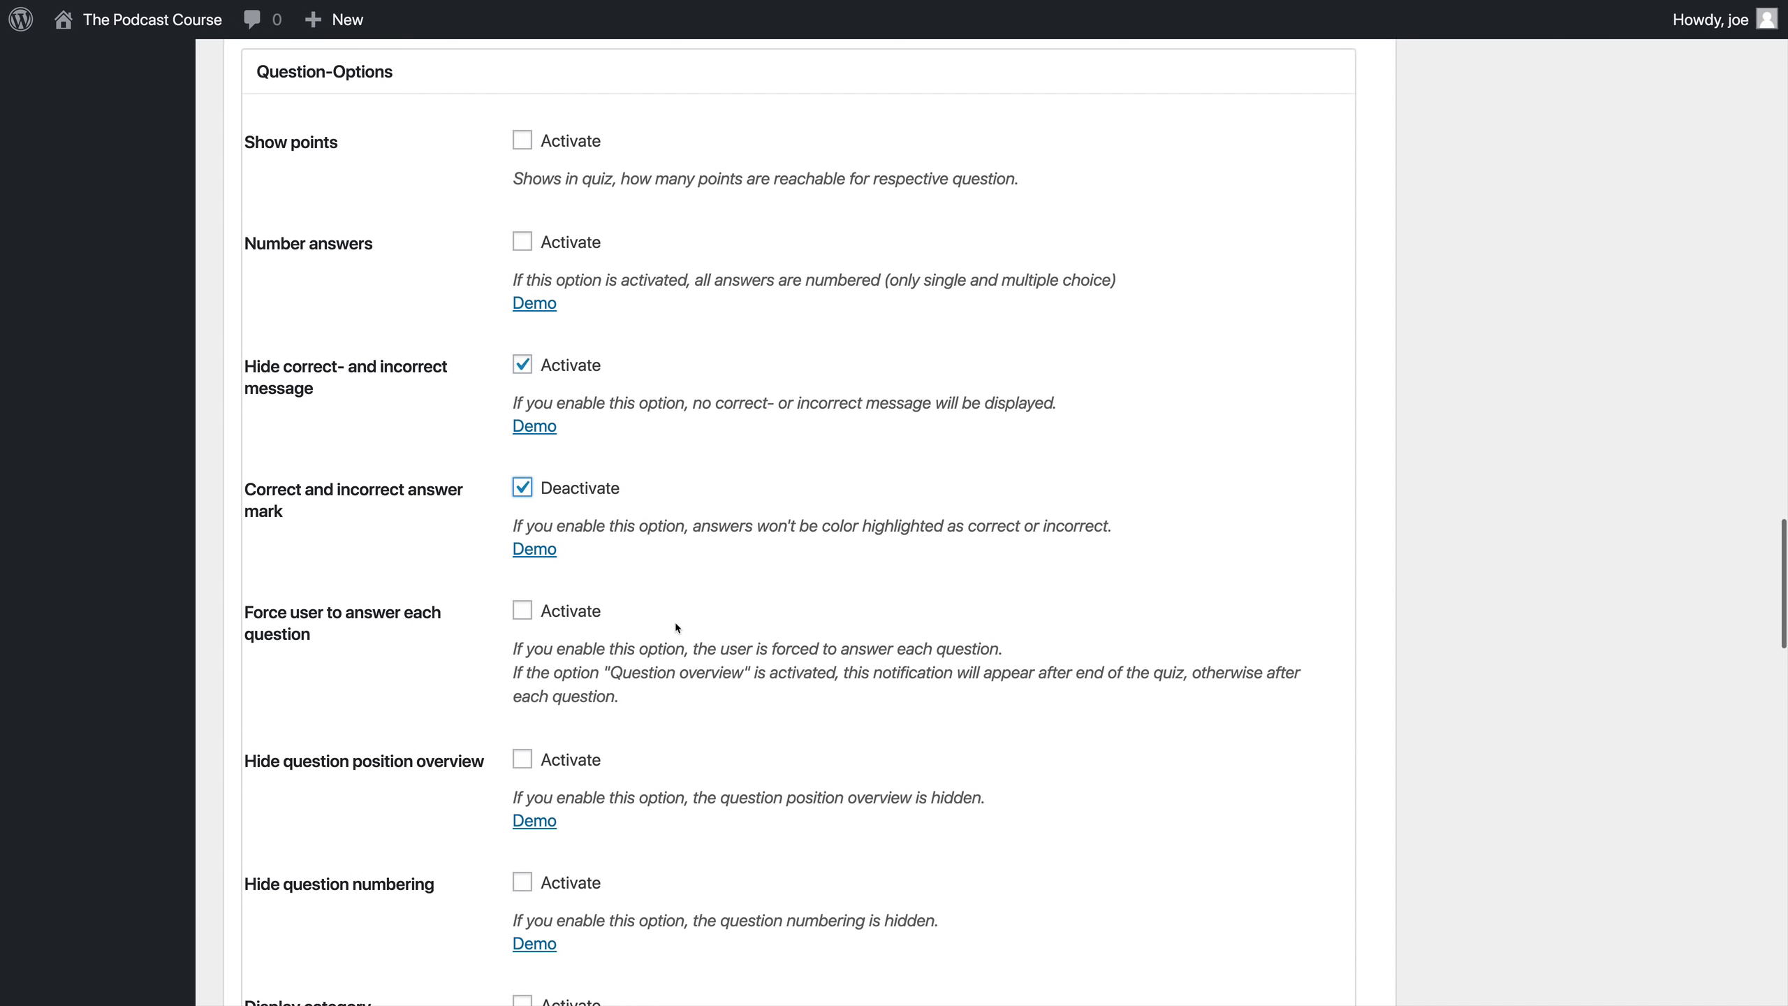
left_click(522, 609)
scroll(626, 625, "down", 10)
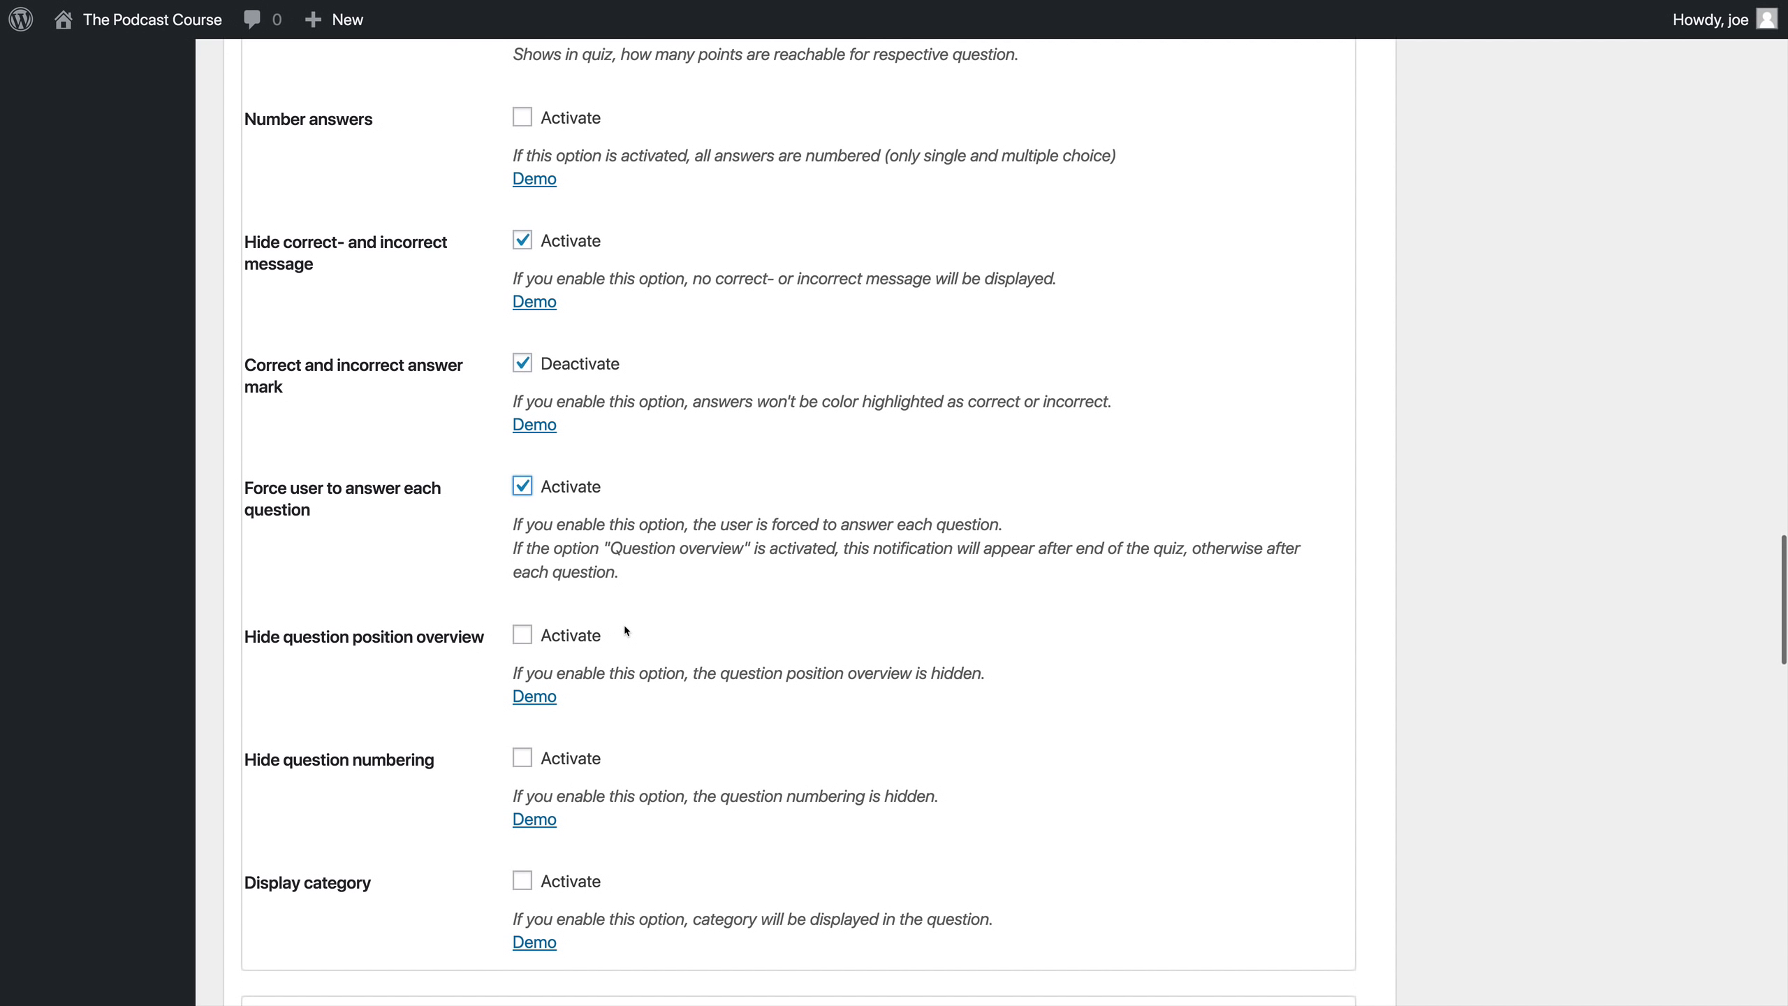
Step: Set the Final Exam's quiz mode to Questions below each other and publish the quiz
scroll(626, 629, "down", 4)
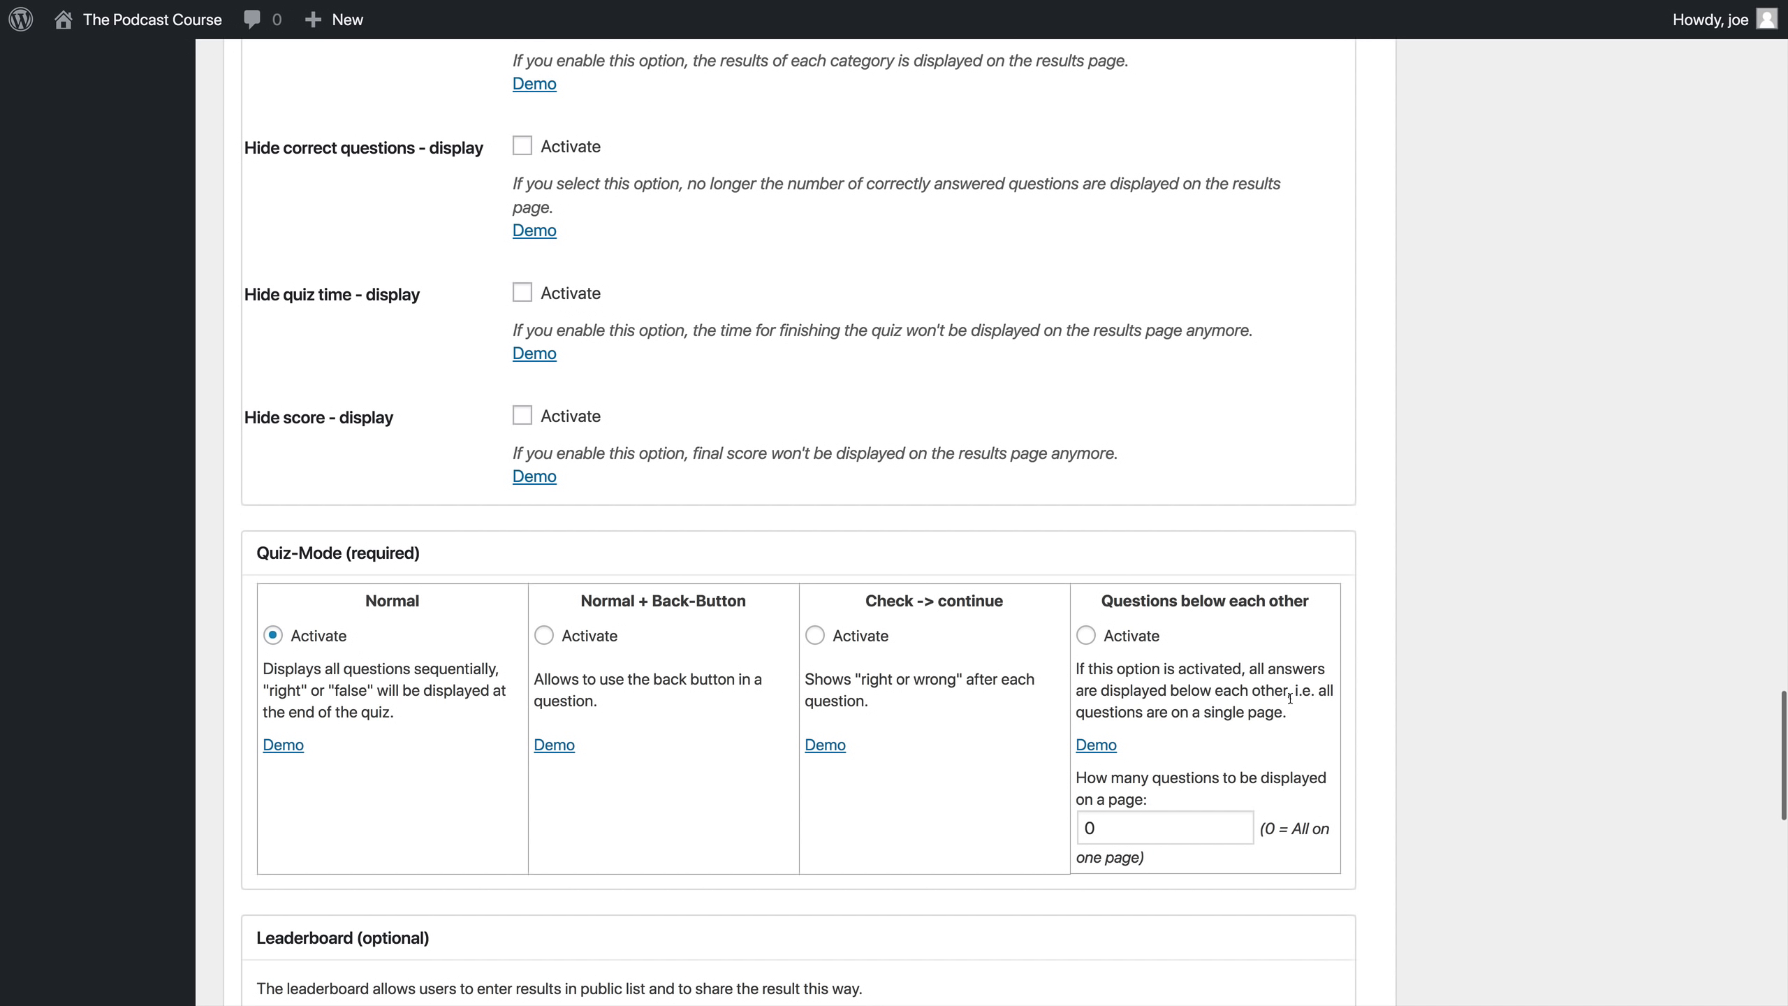
left_click(1087, 638)
scroll(1092, 701, "up", 20)
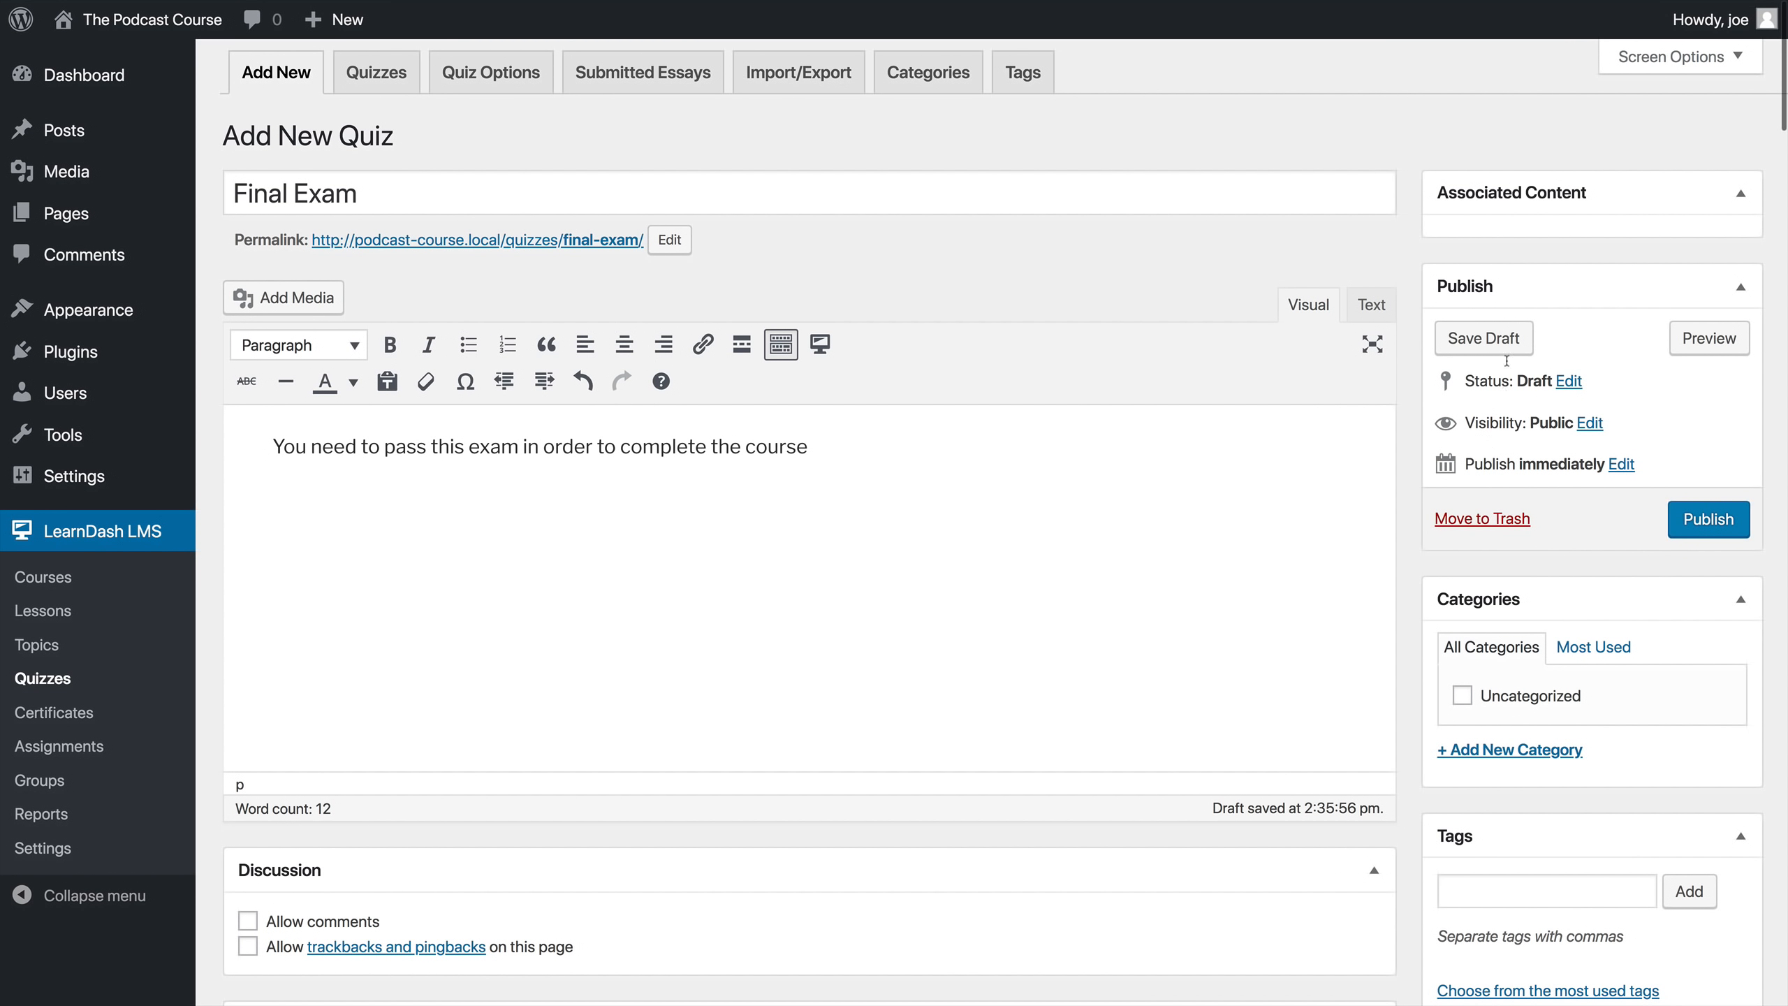
left_click(1708, 521)
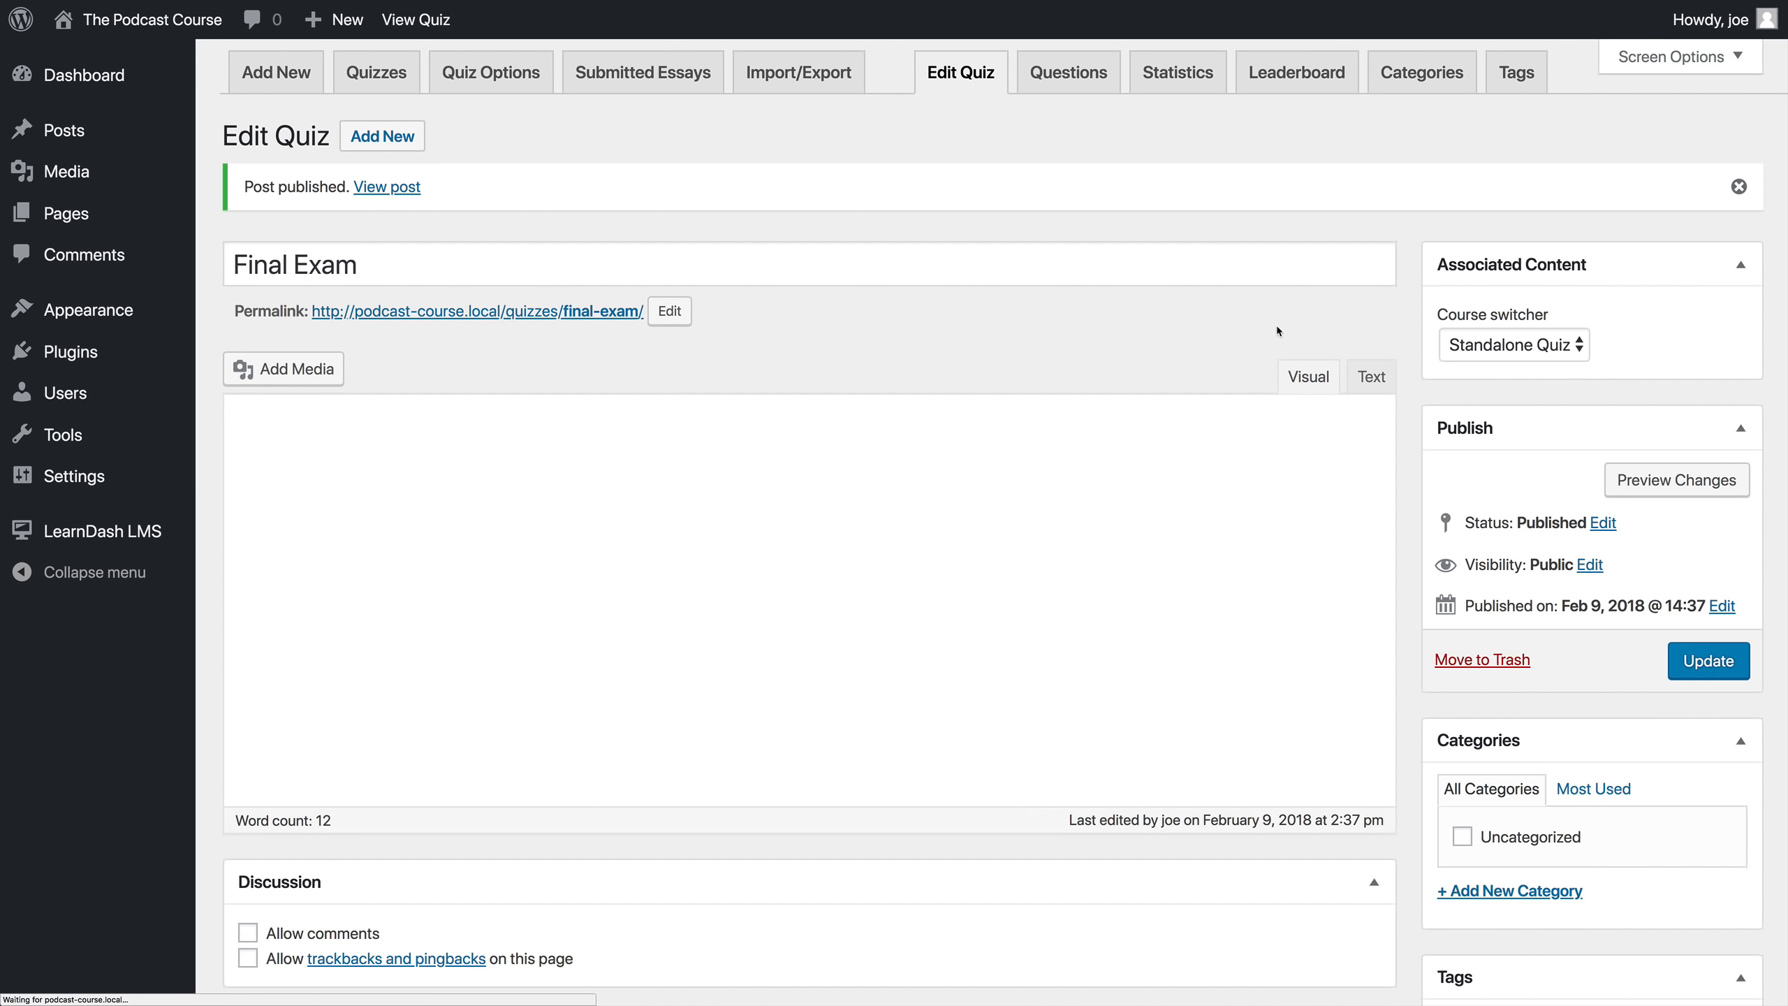
Step: Check the Final Exam quiz's question list, and open the course Creating Your Own Podcast for editing
left_click(1068, 72)
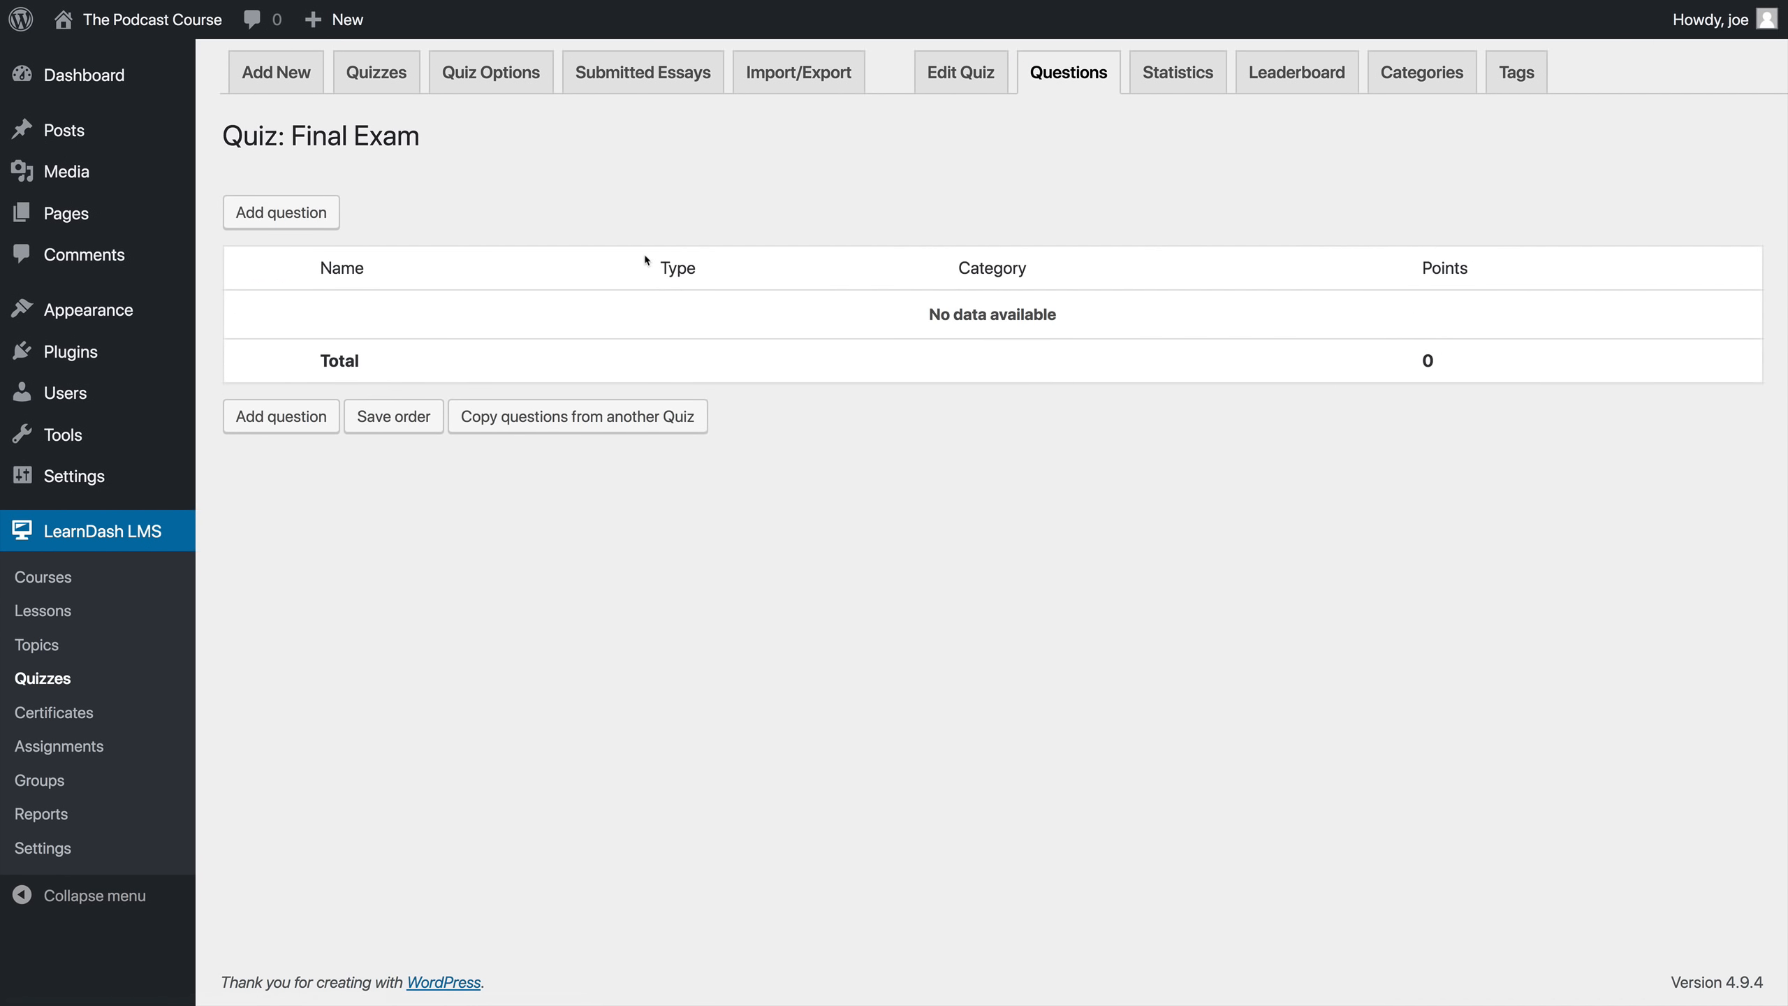
left_click(281, 323)
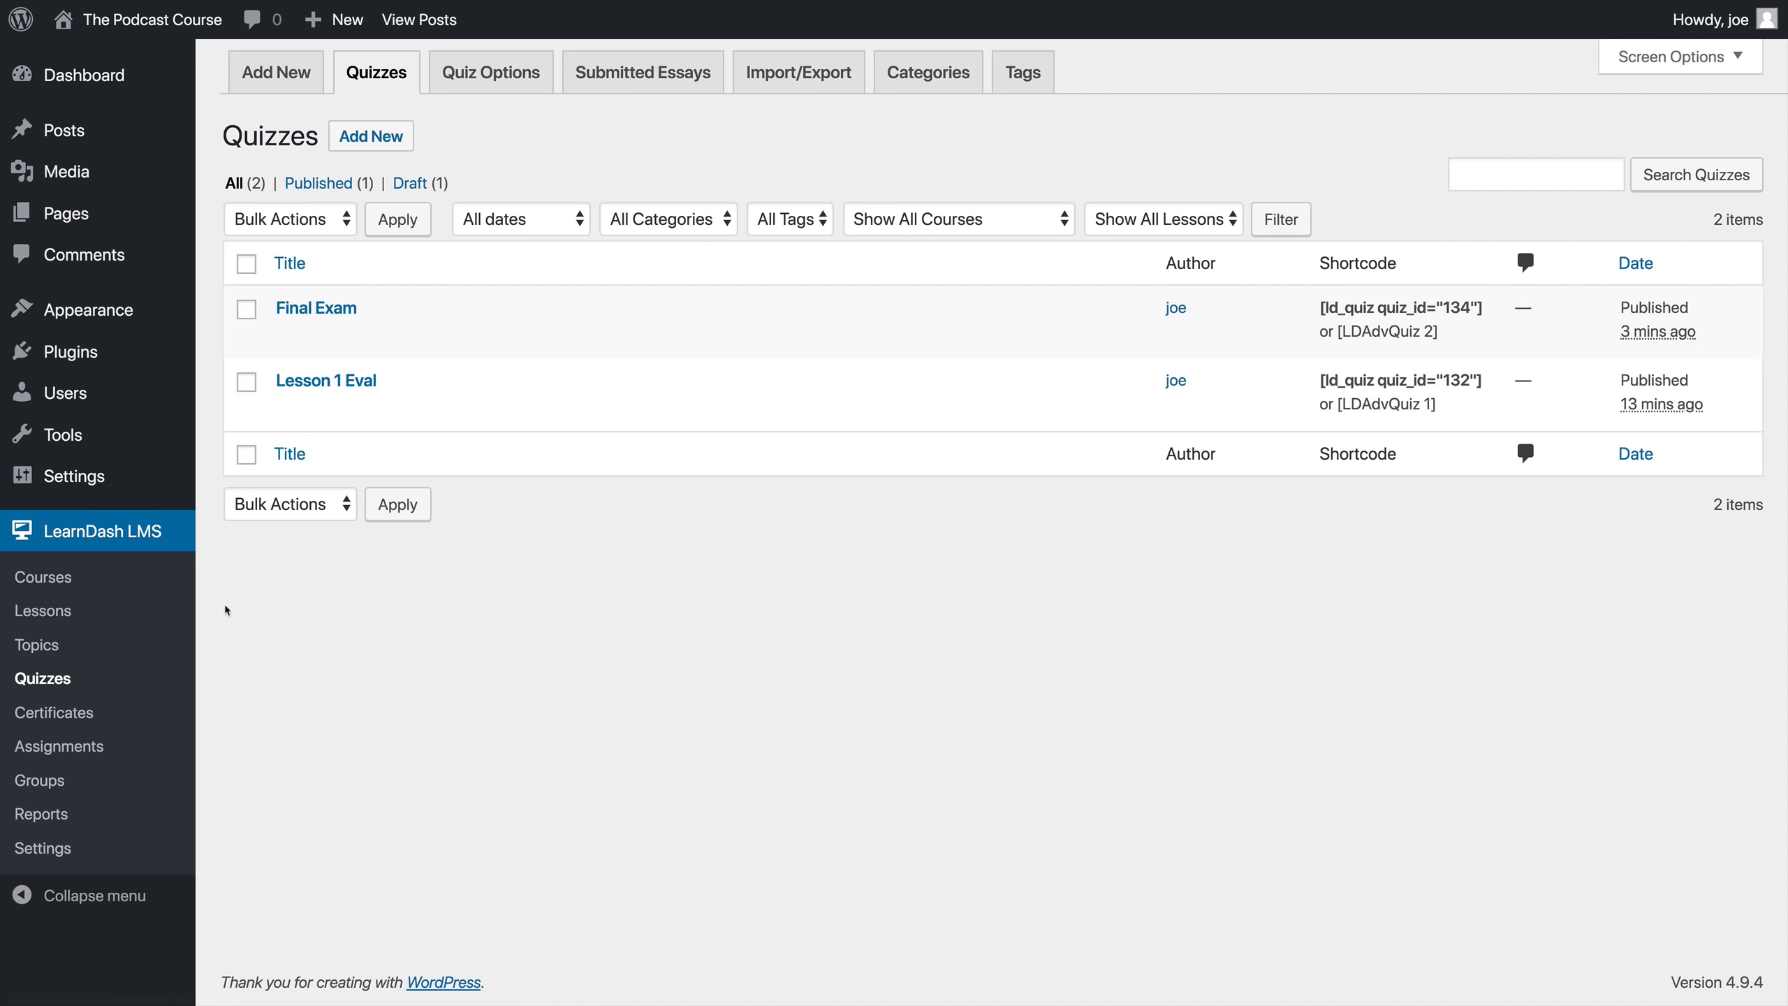
left_click(84, 580)
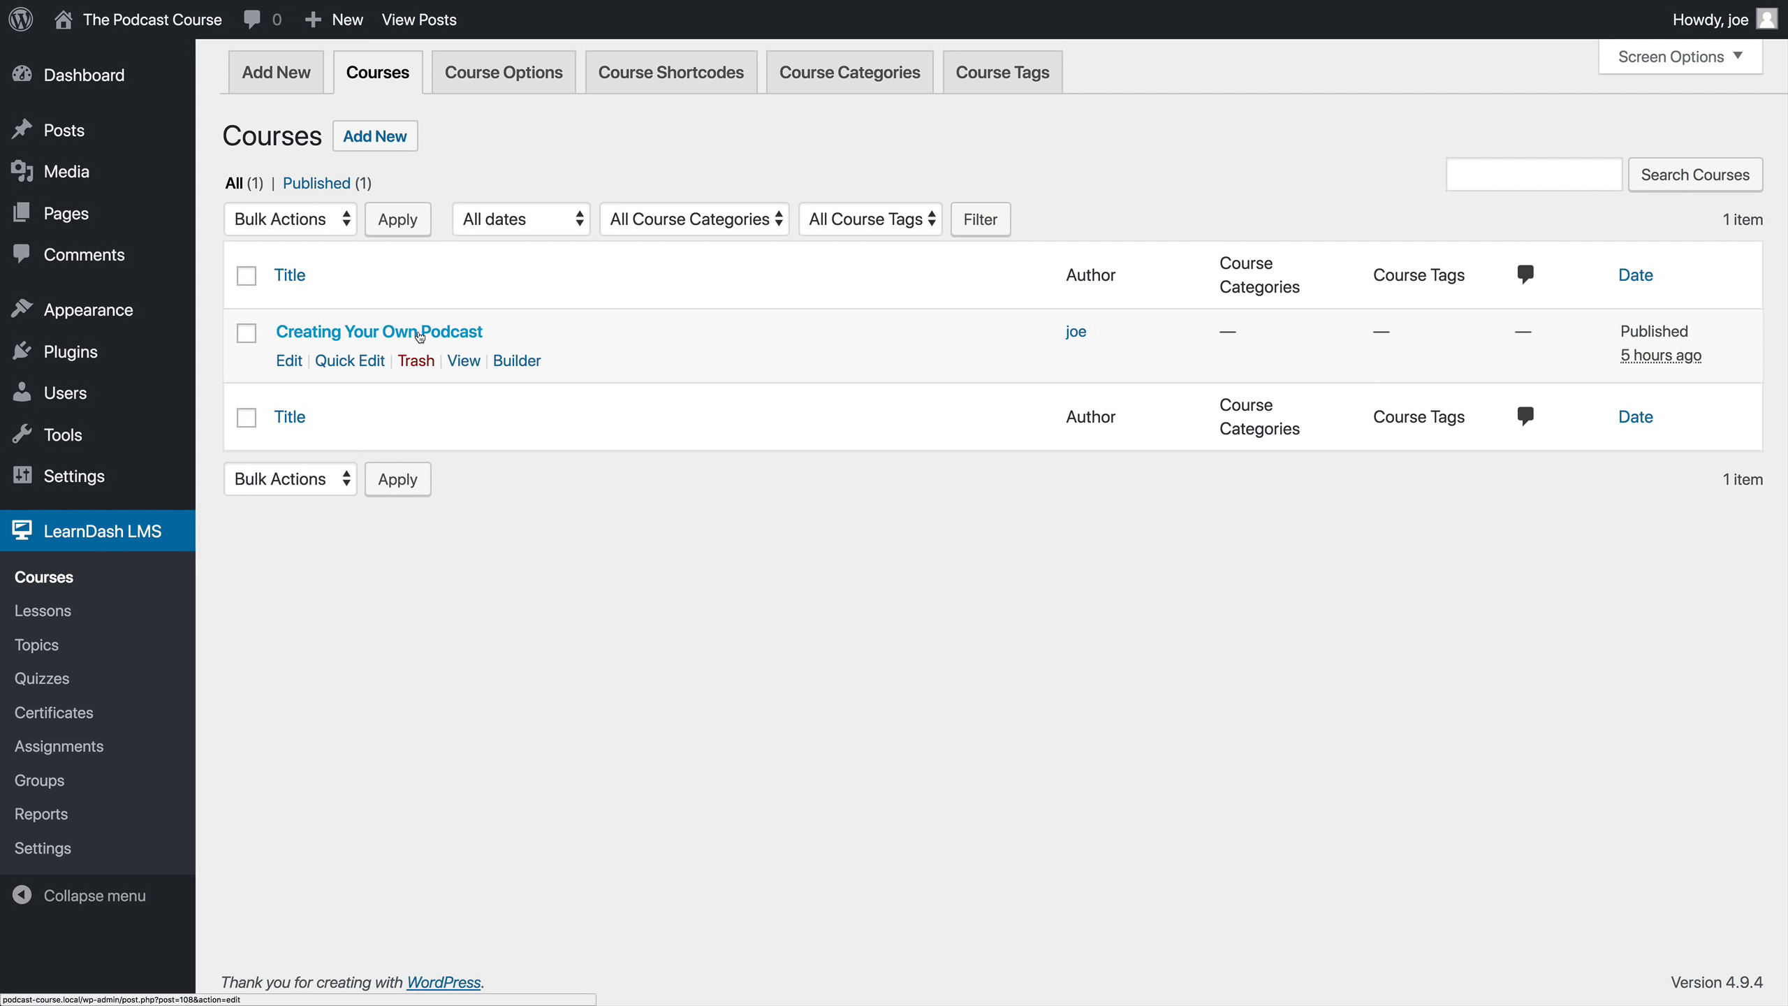
left_click(420, 332)
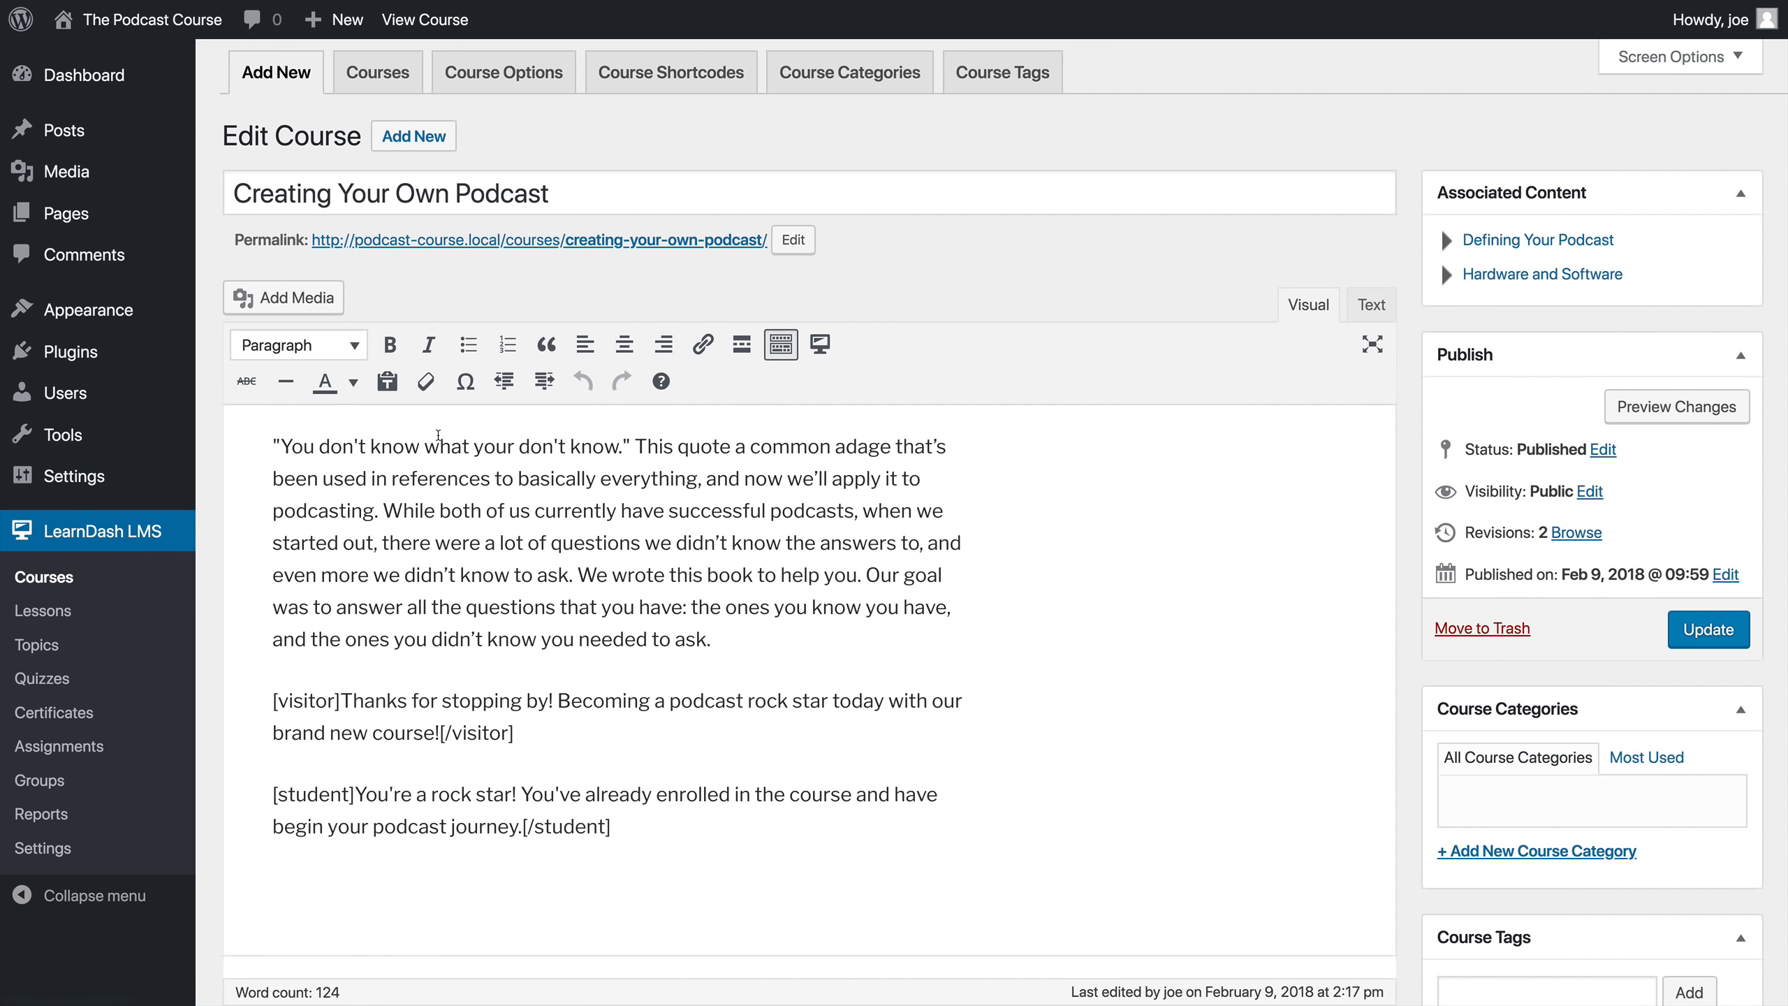
Step: In the LearnDash Course Builder, place the Lesson 1 Eval quiz under the Defining Your Podcast lesson
scroll(438, 435, "down", 4)
scroll(438, 435, "down", 20)
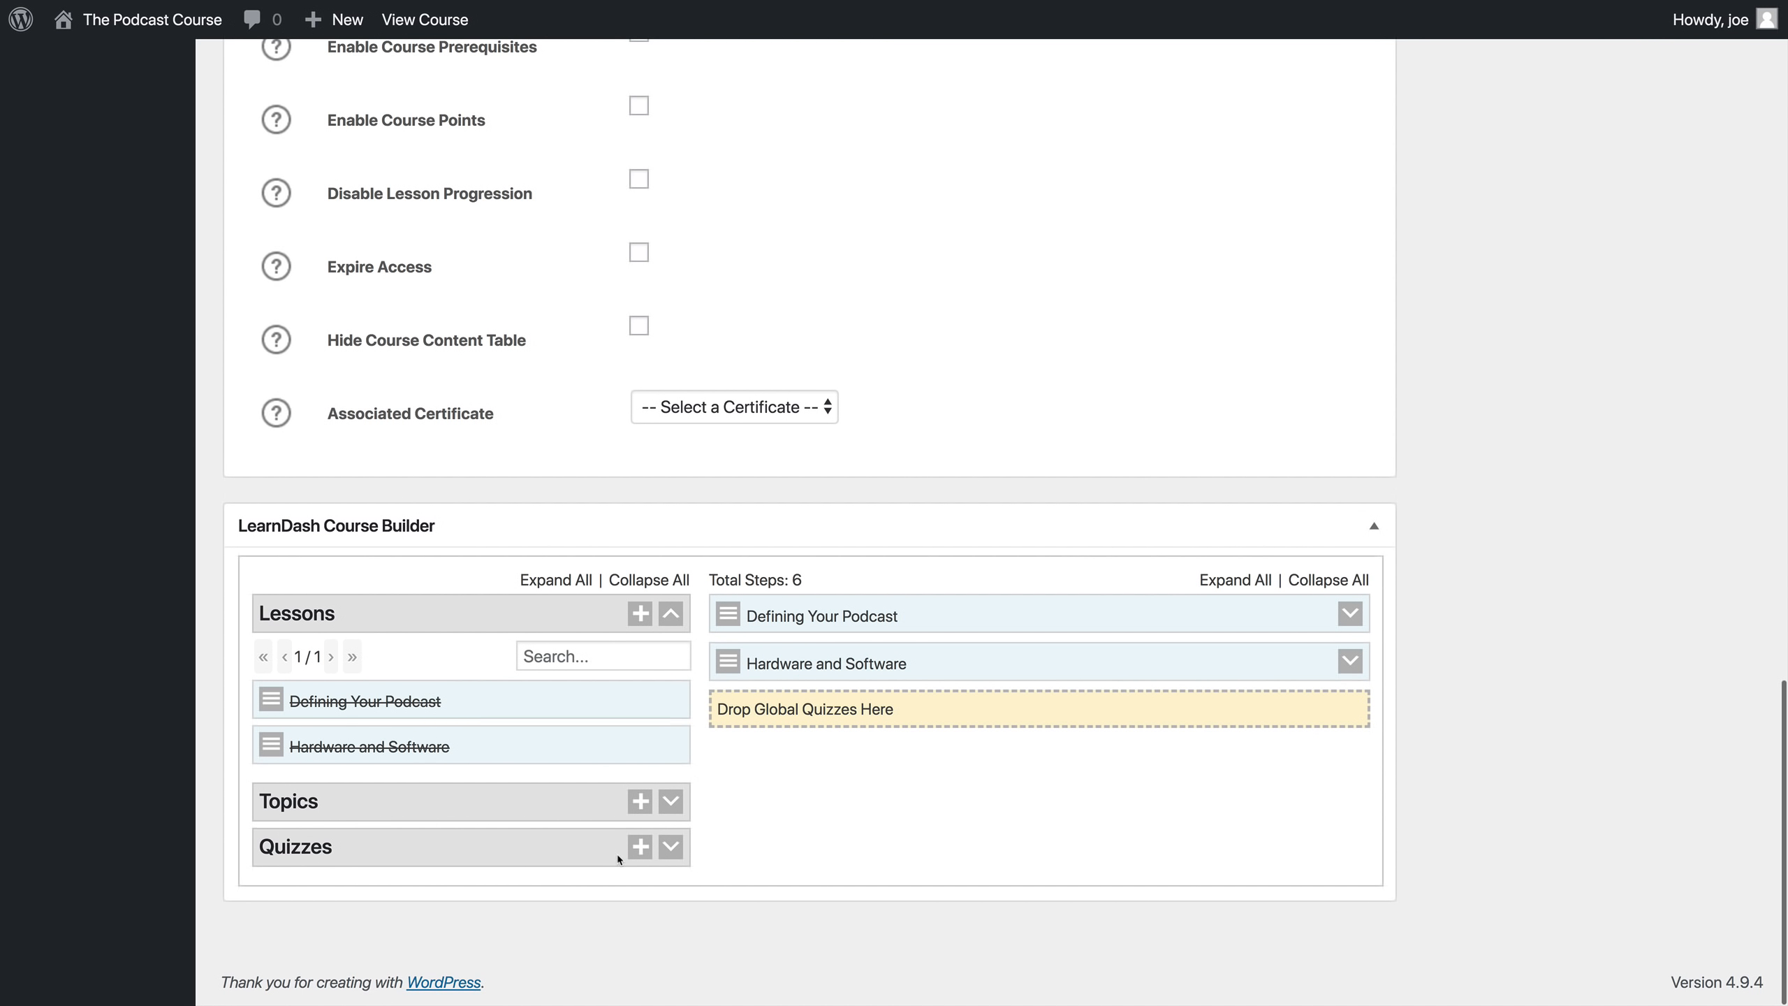
left_click(670, 846)
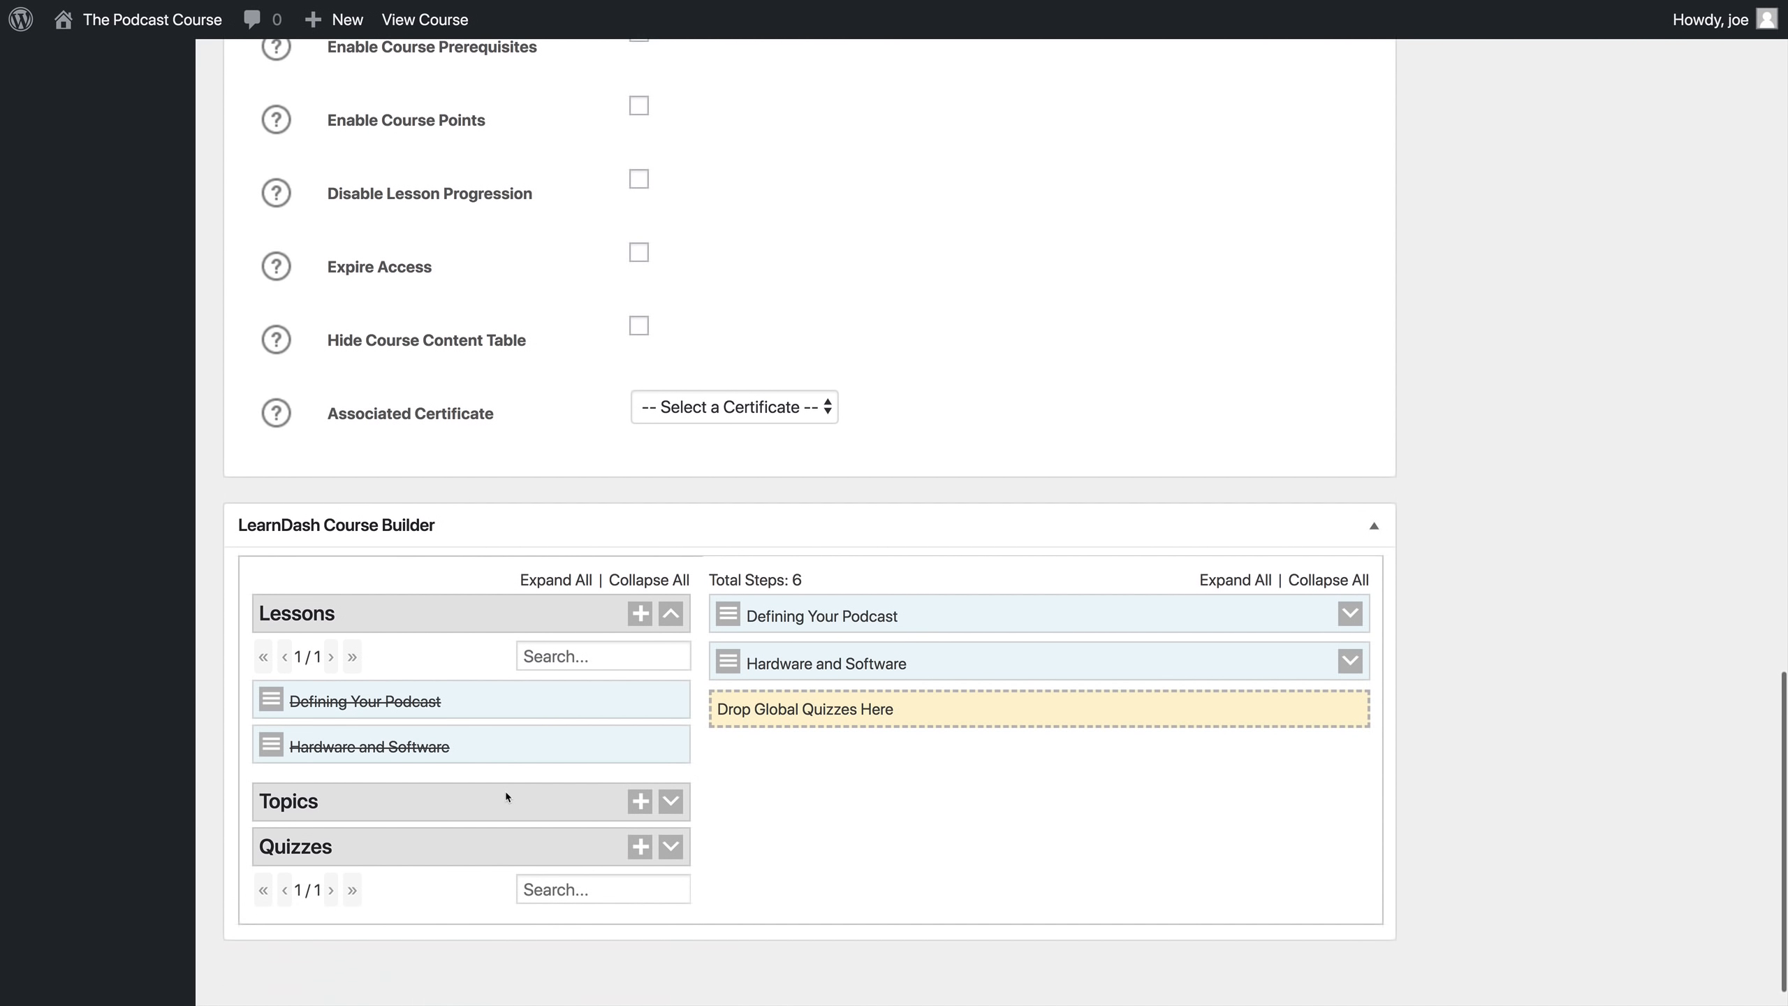
scroll(507, 798, "down", 3)
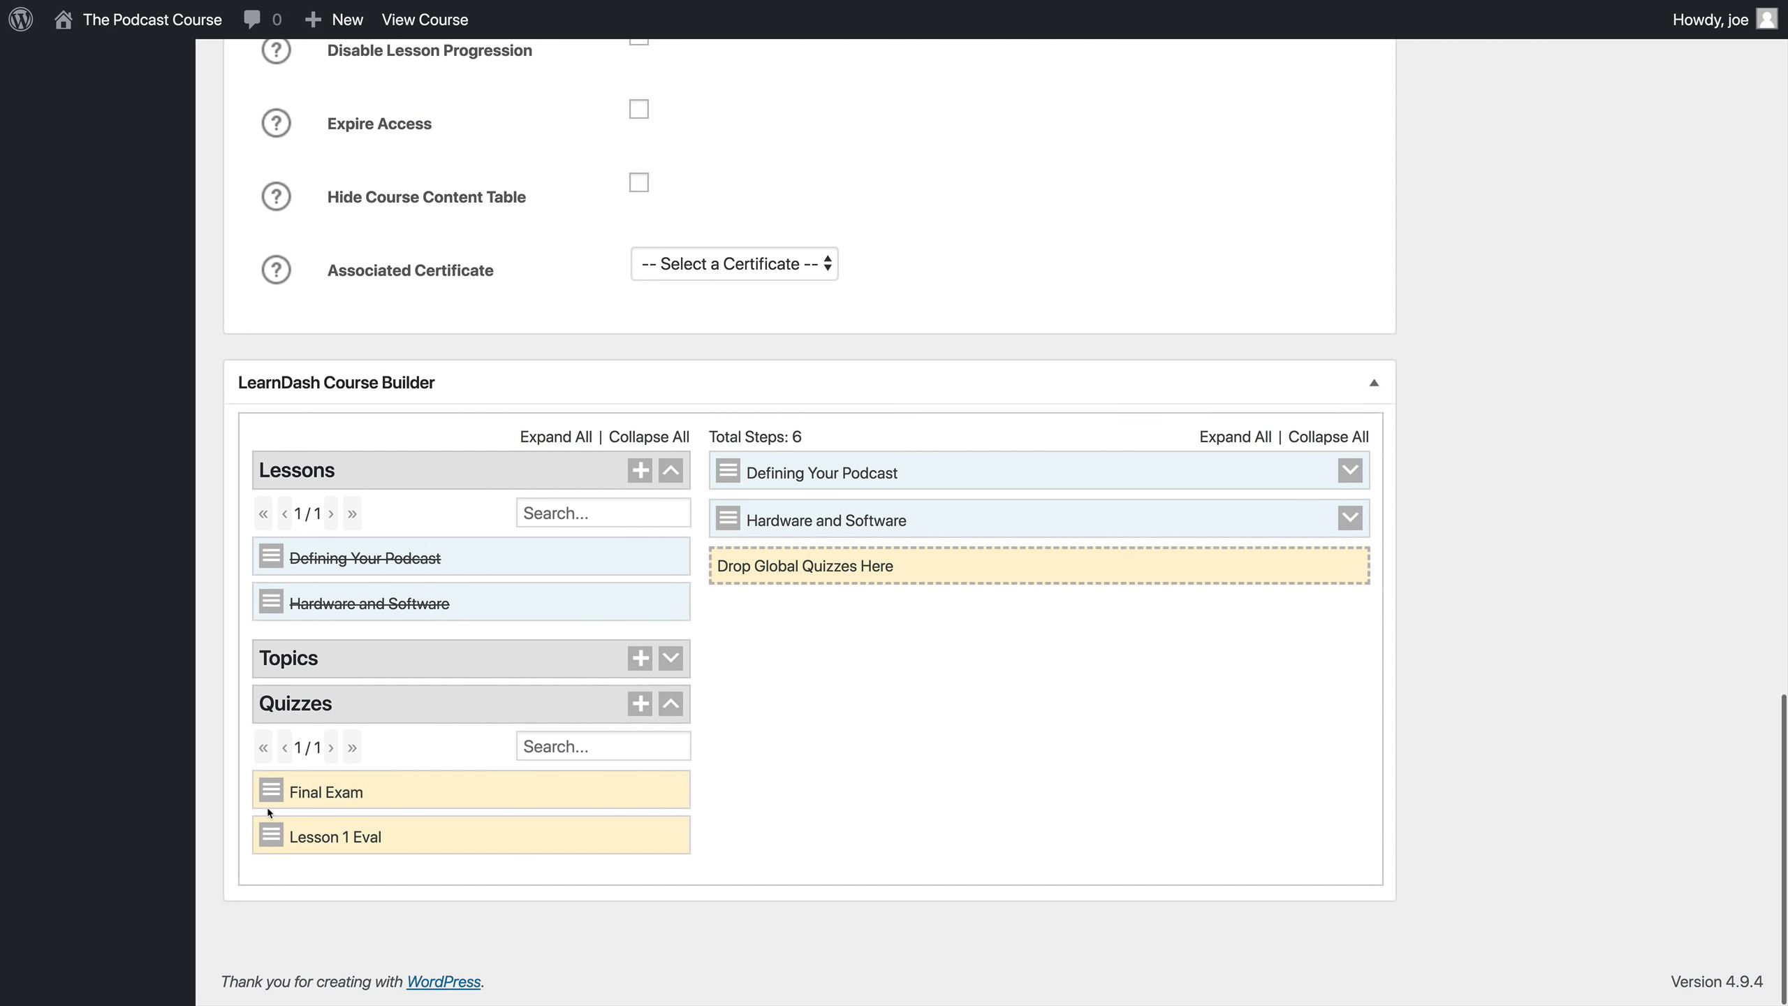
left_click(1349, 471)
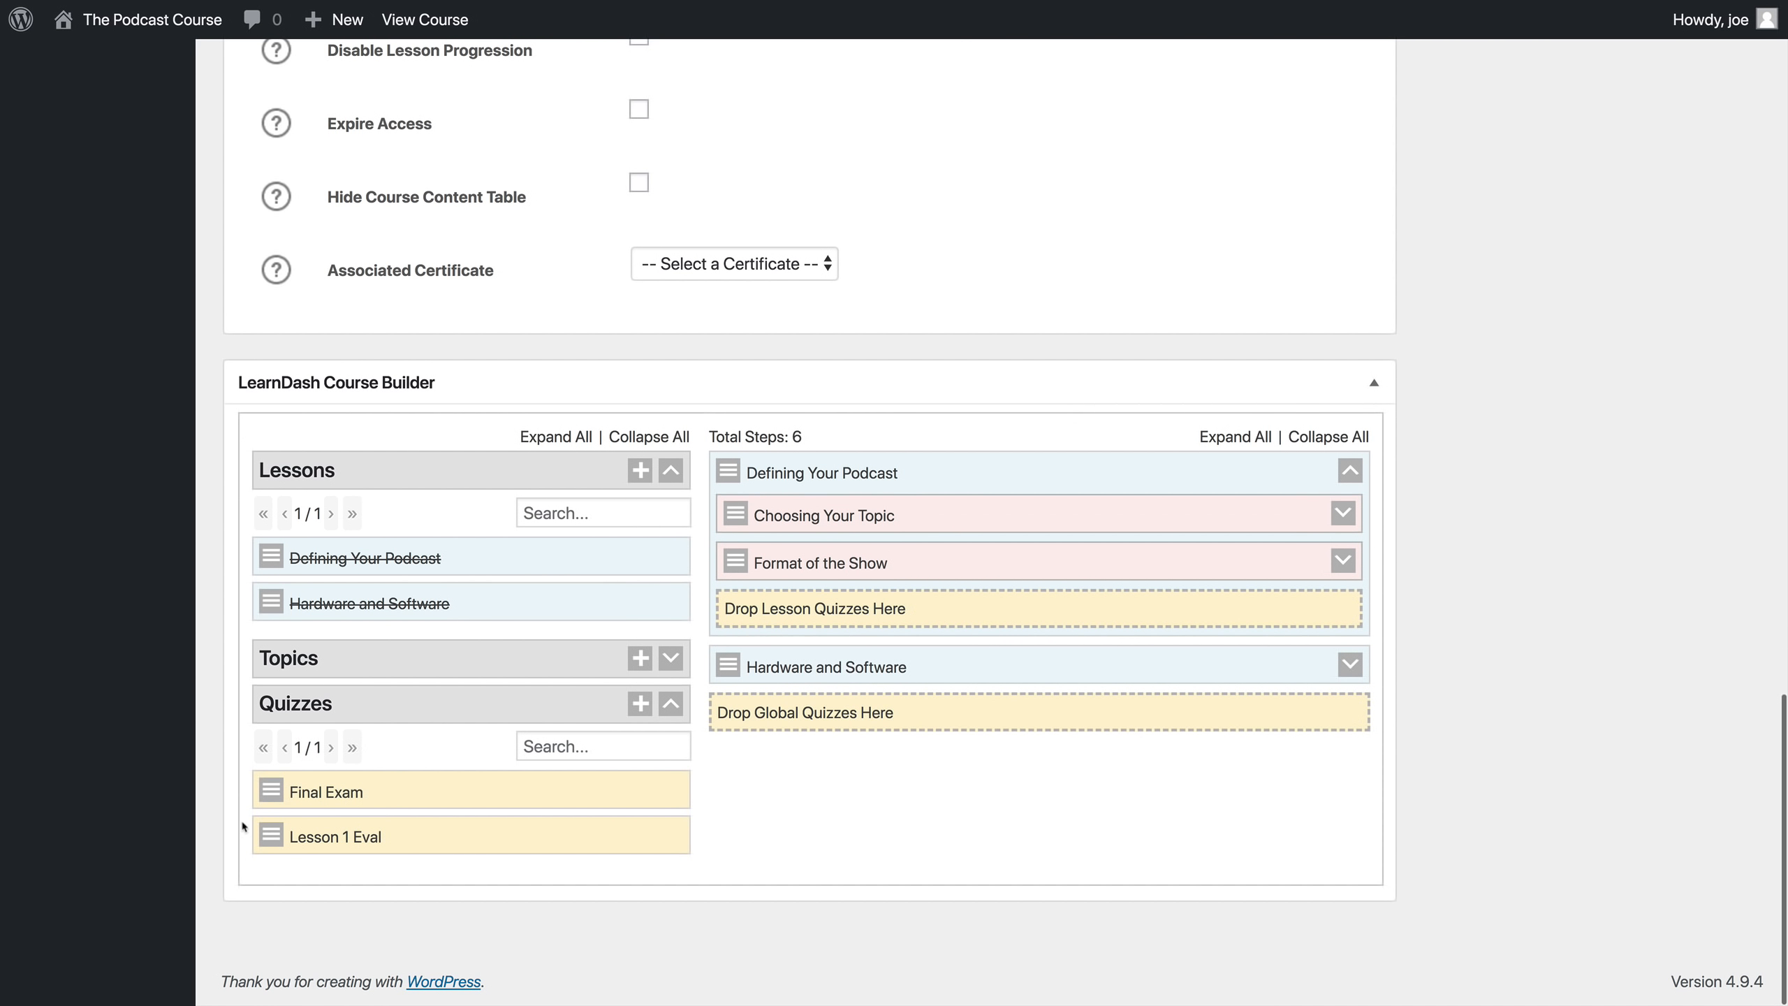
mouse_move(270, 835)
left_mouse_down()
mouse_move(373, 828)
mouse_move(566, 759)
mouse_move(797, 730)
mouse_move(781, 656)
mouse_move(743, 620)
left_mouse_up()
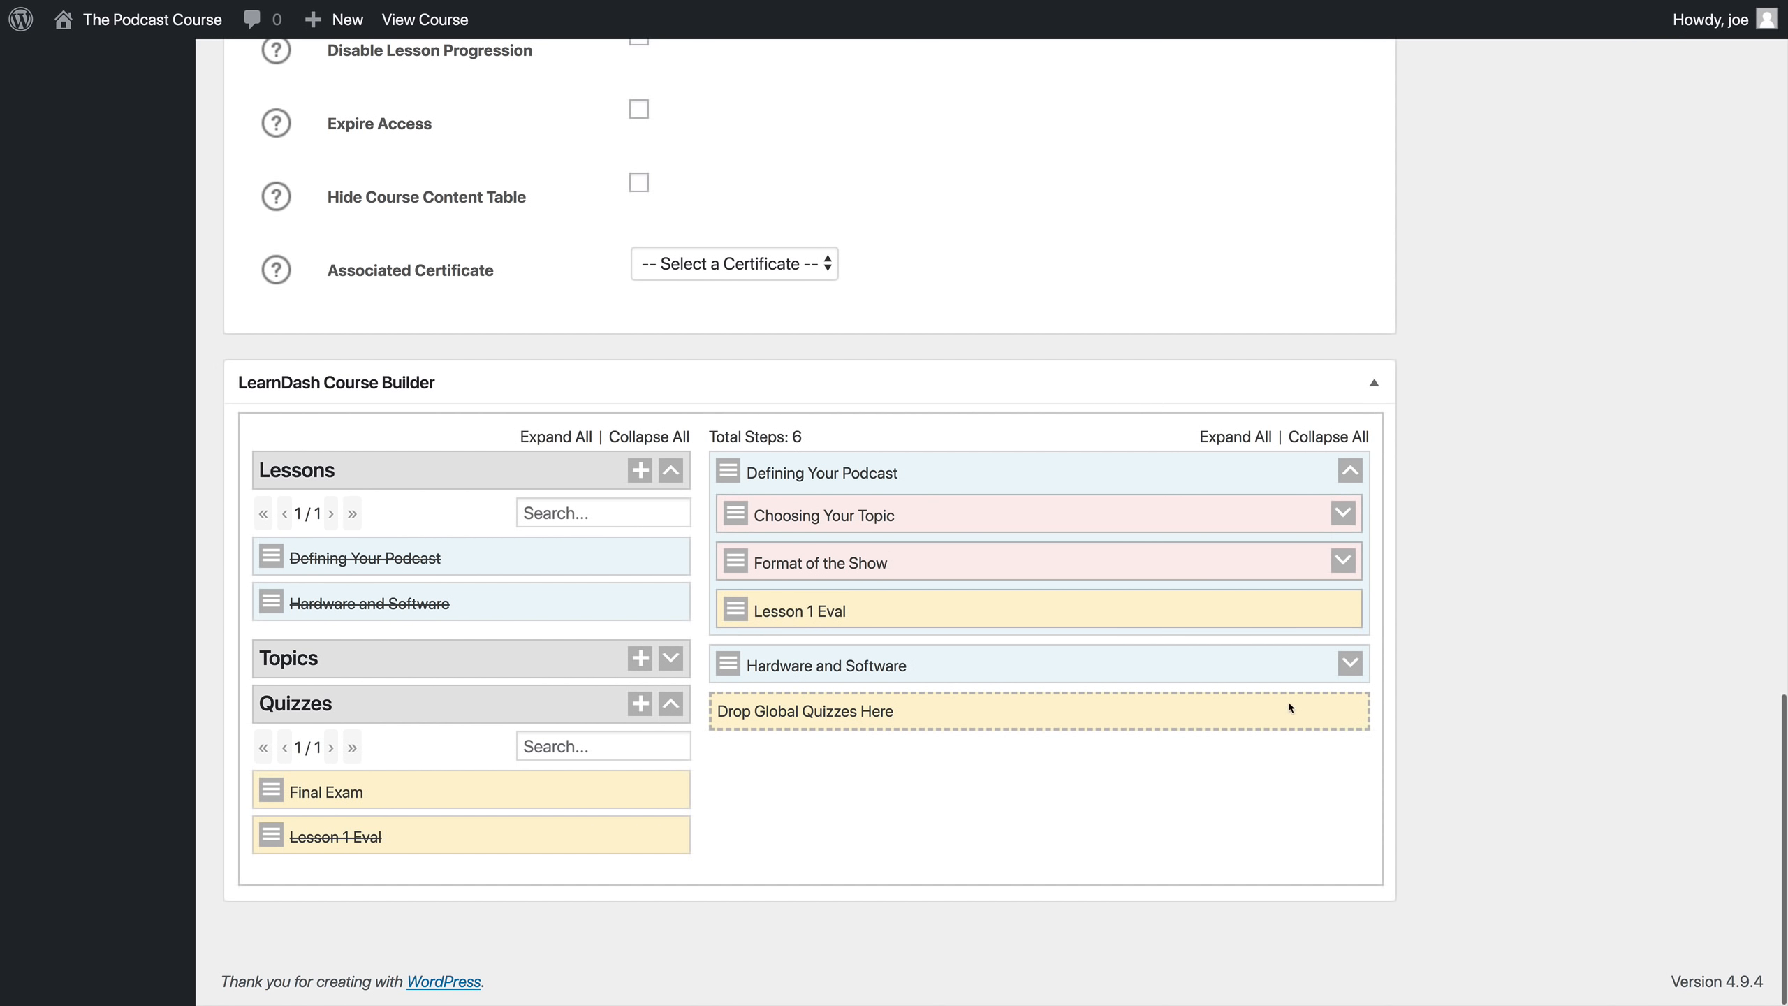
Step: Place the Final Exam quiz under the Hardware and Software lesson in the course builder and update the course
left_click(1349, 663)
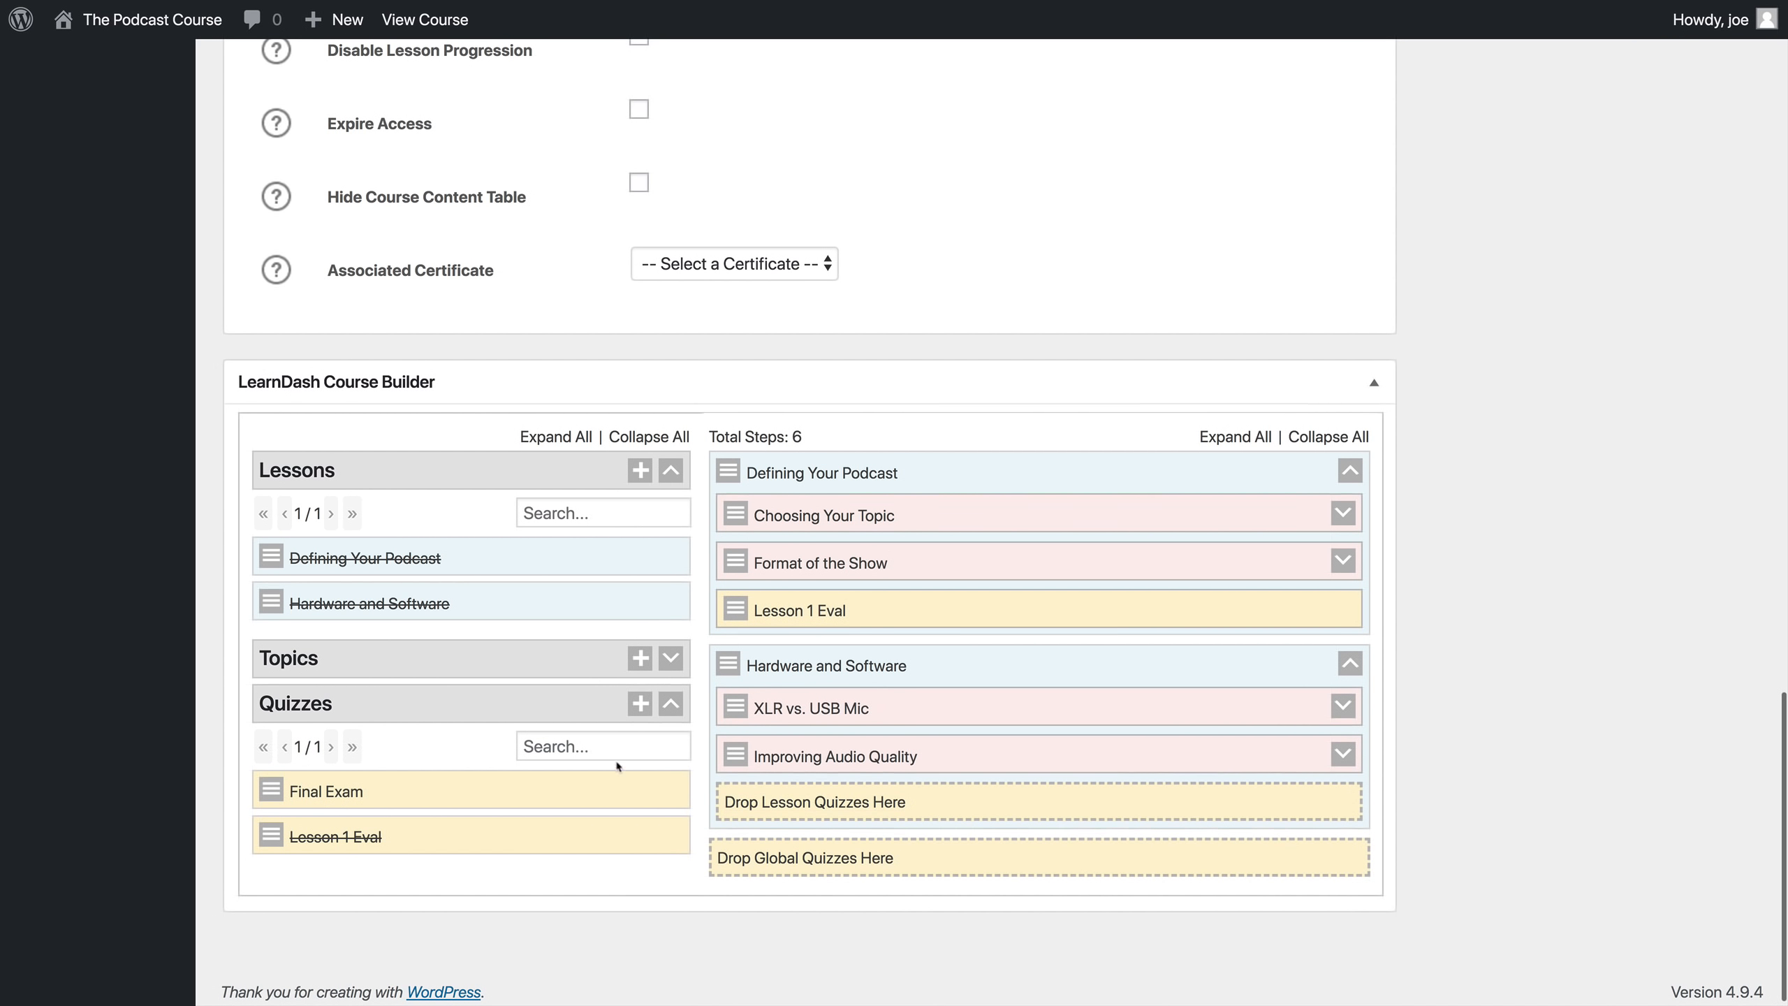
left_click_drag(295, 790, 838, 804)
scroll(1698, 774, "up", 15)
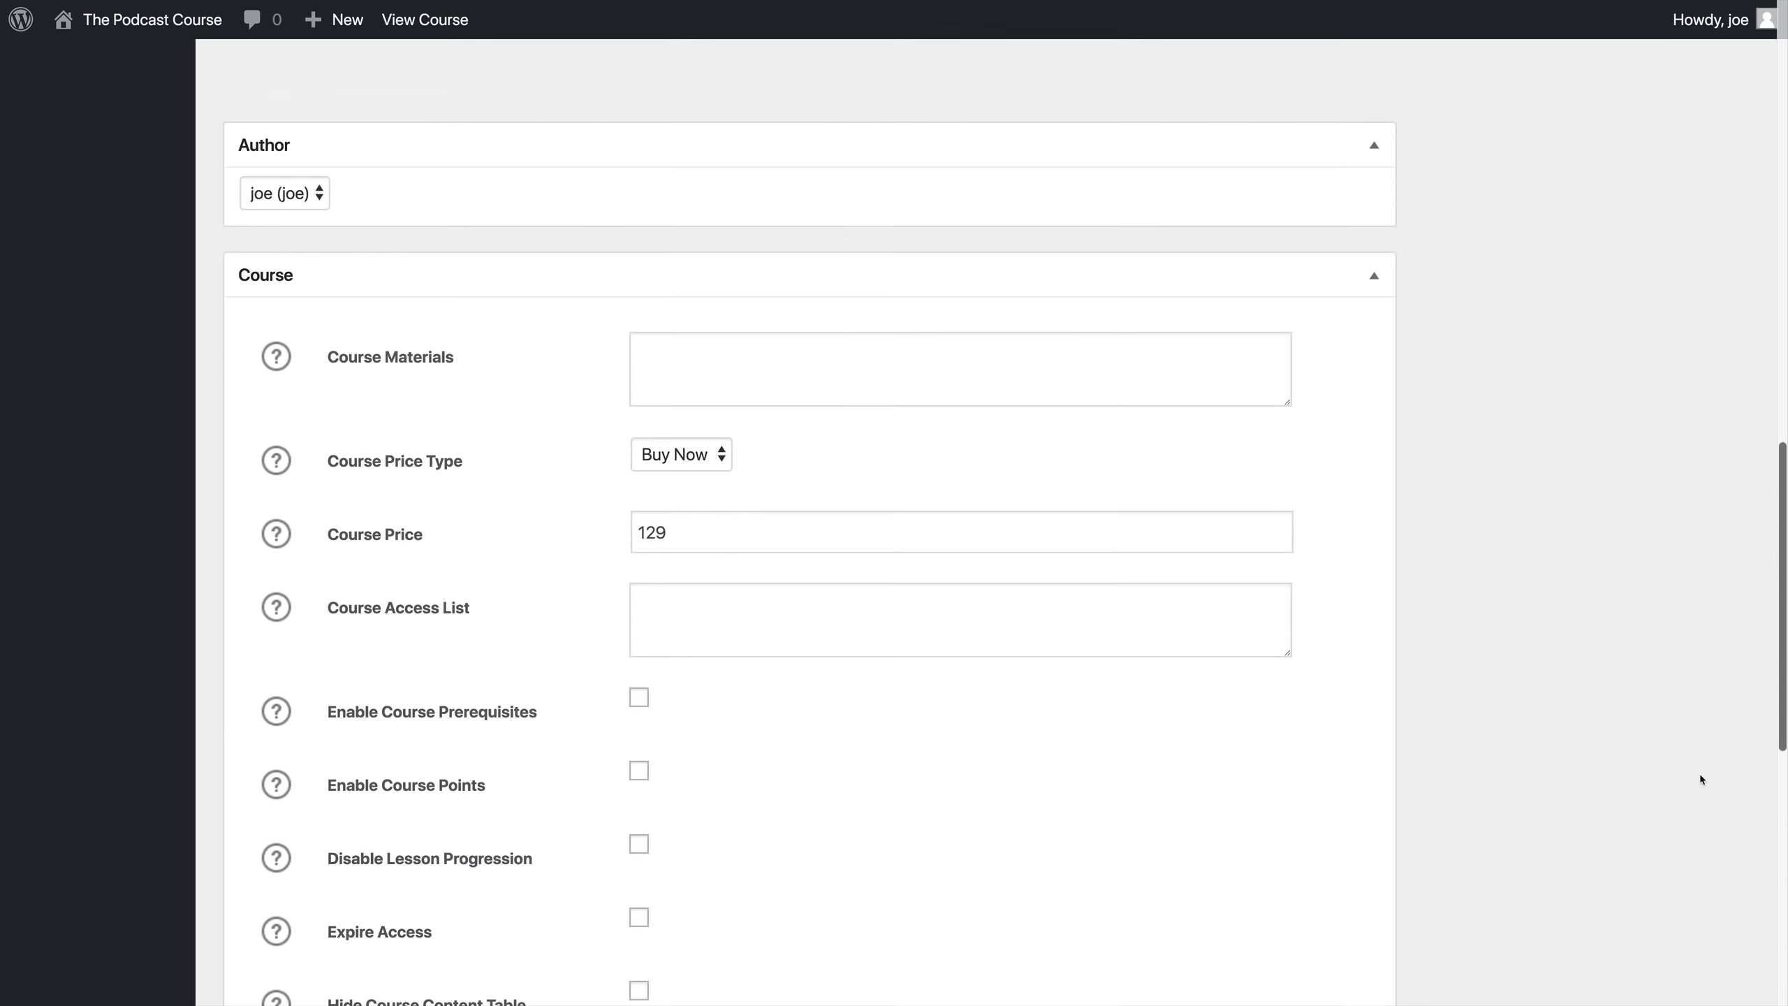
scroll(1701, 779, "up", 6)
left_click(1711, 637)
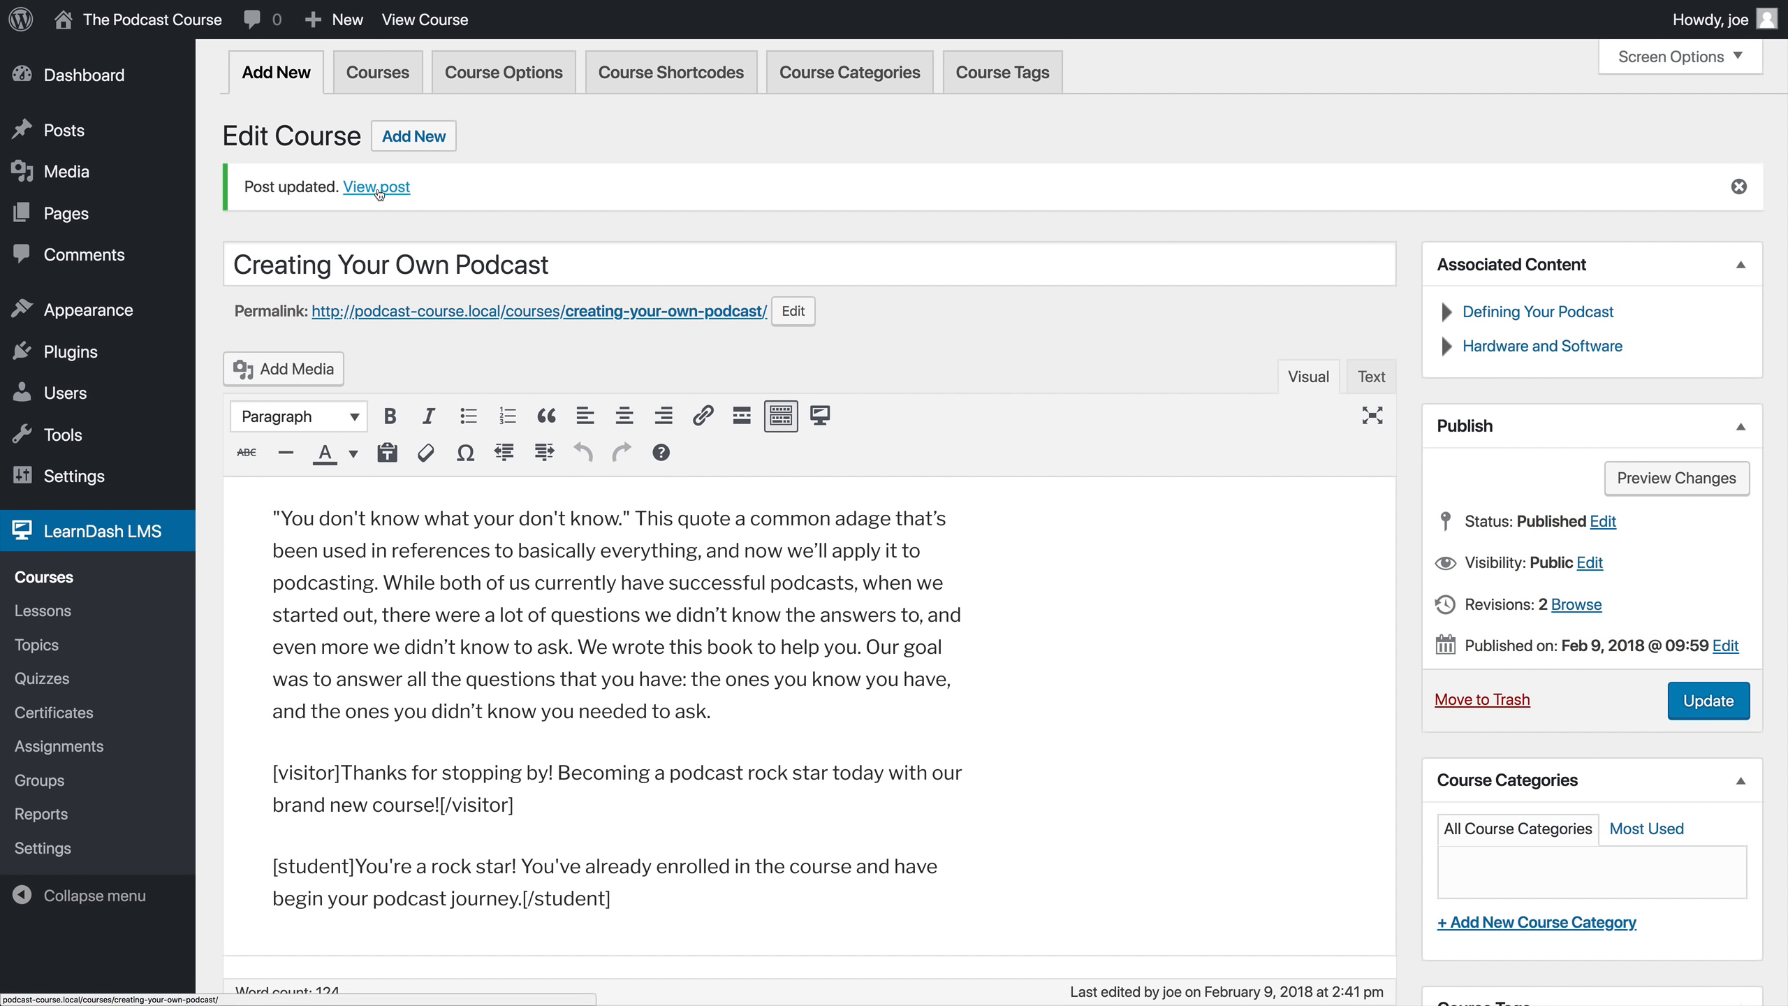
Step: View the course on the site and open its Defining Your Podcast lesson
left_click(379, 188)
scroll(619, 404, "down", 4)
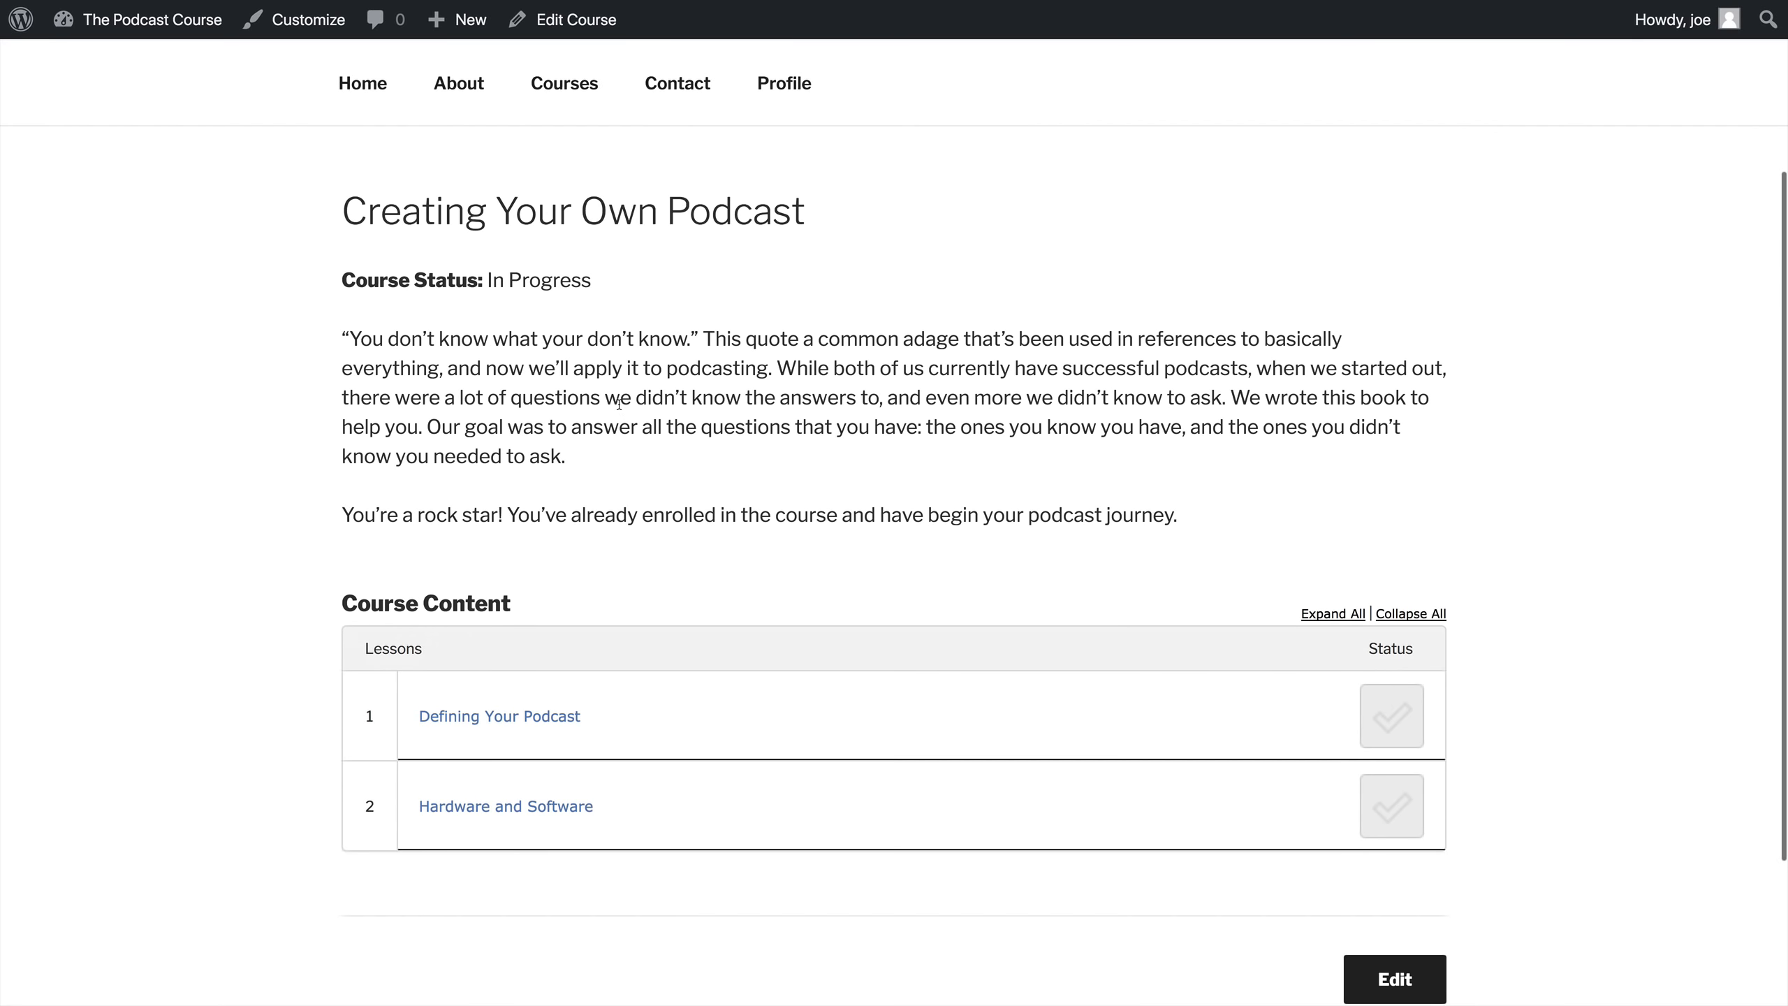
scroll(619, 409, "down", 2)
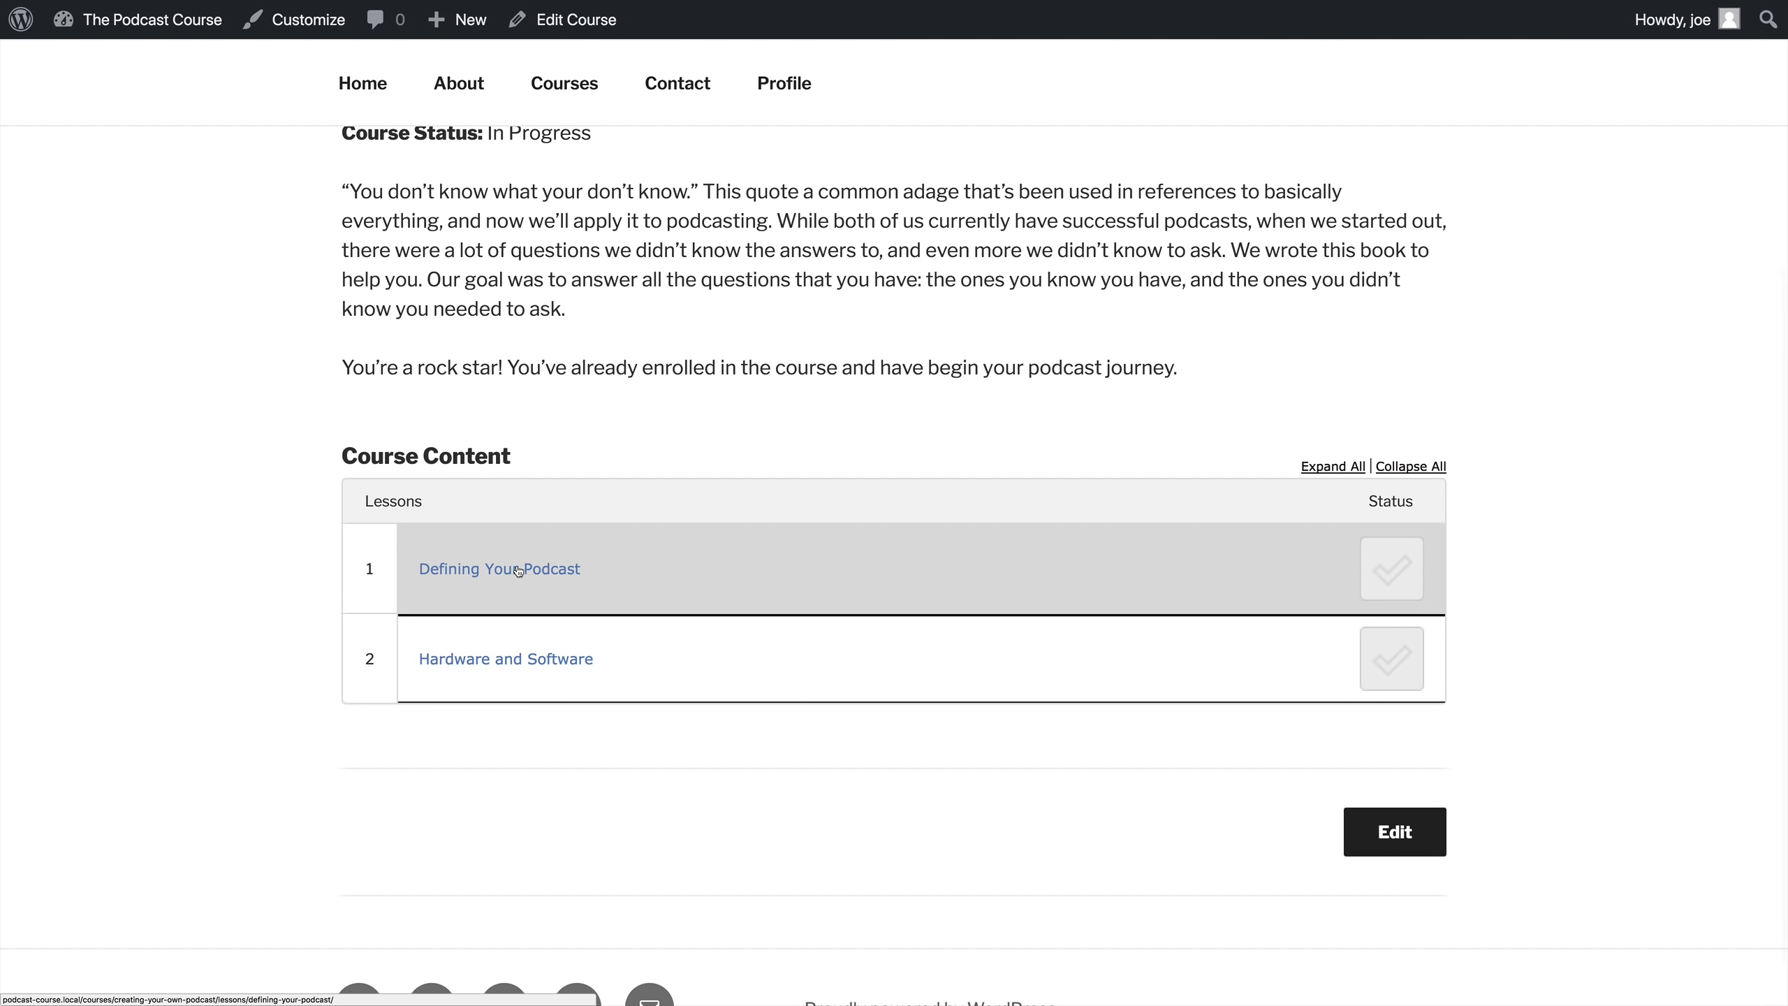
left_click(554, 572)
scroll(546, 653, "down", 3)
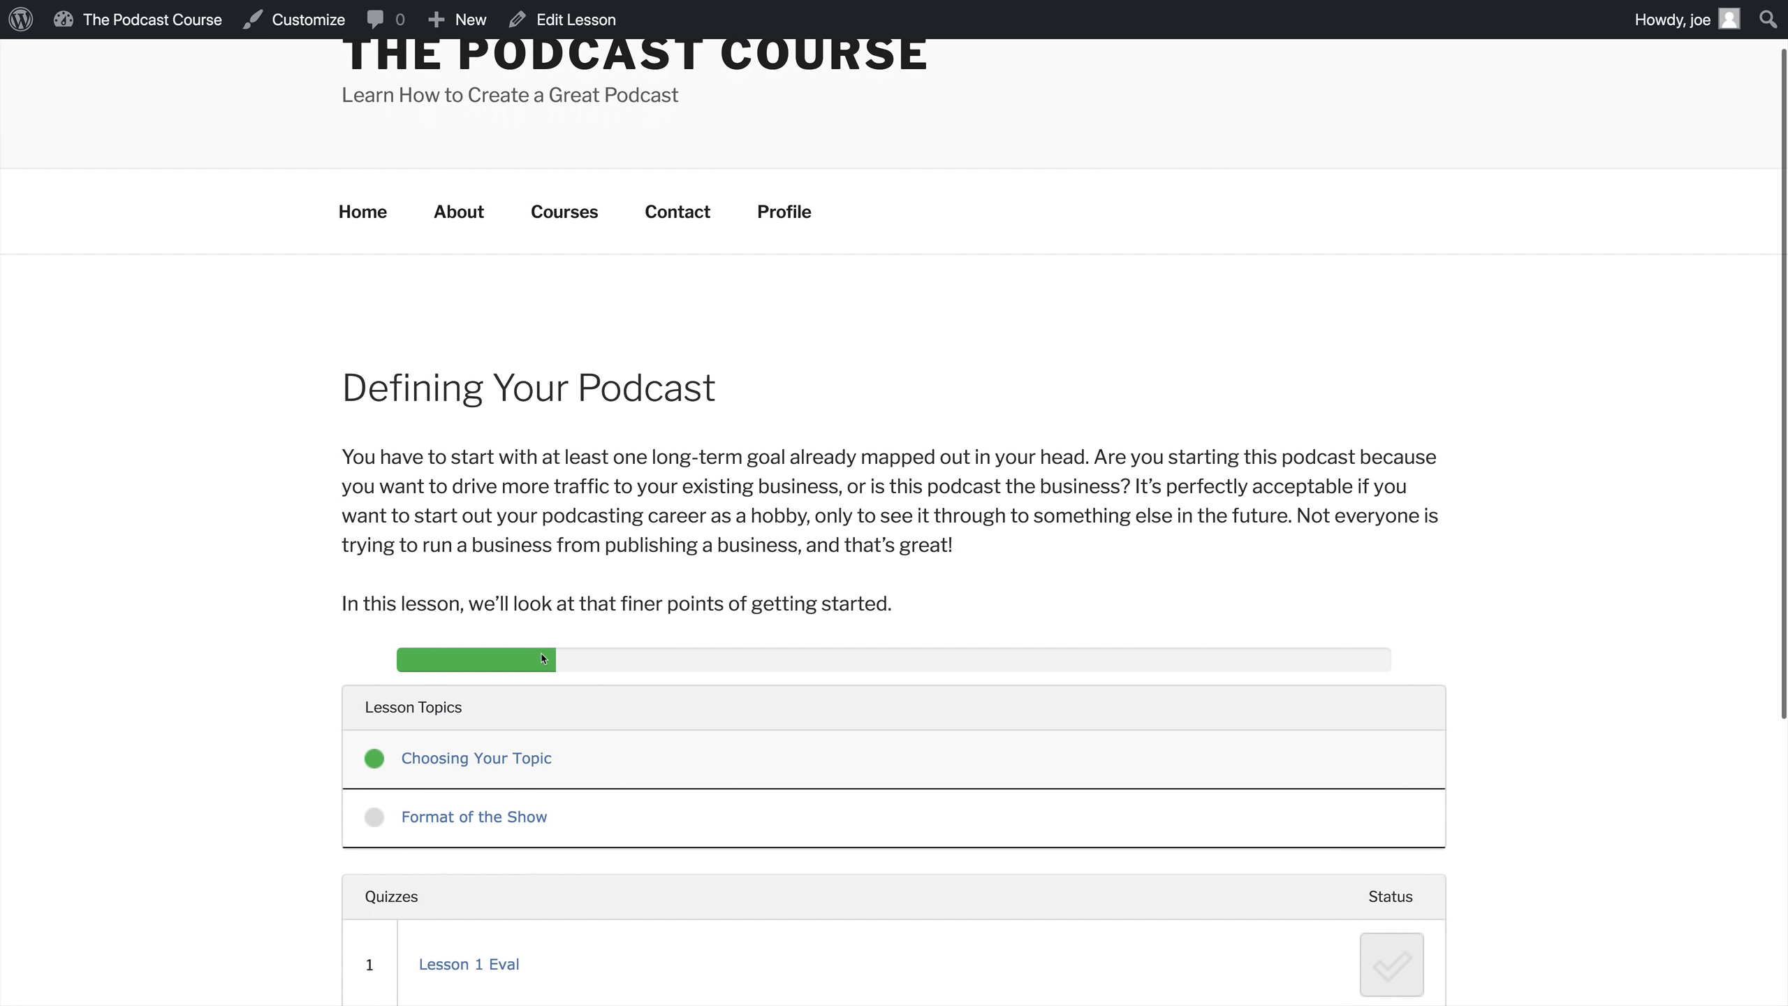
Step: Go through the Choosing Your Topic and Format of the Show topics, and mark Format of the Show complete
left_click(423, 619)
scroll(746, 380, "up", 2)
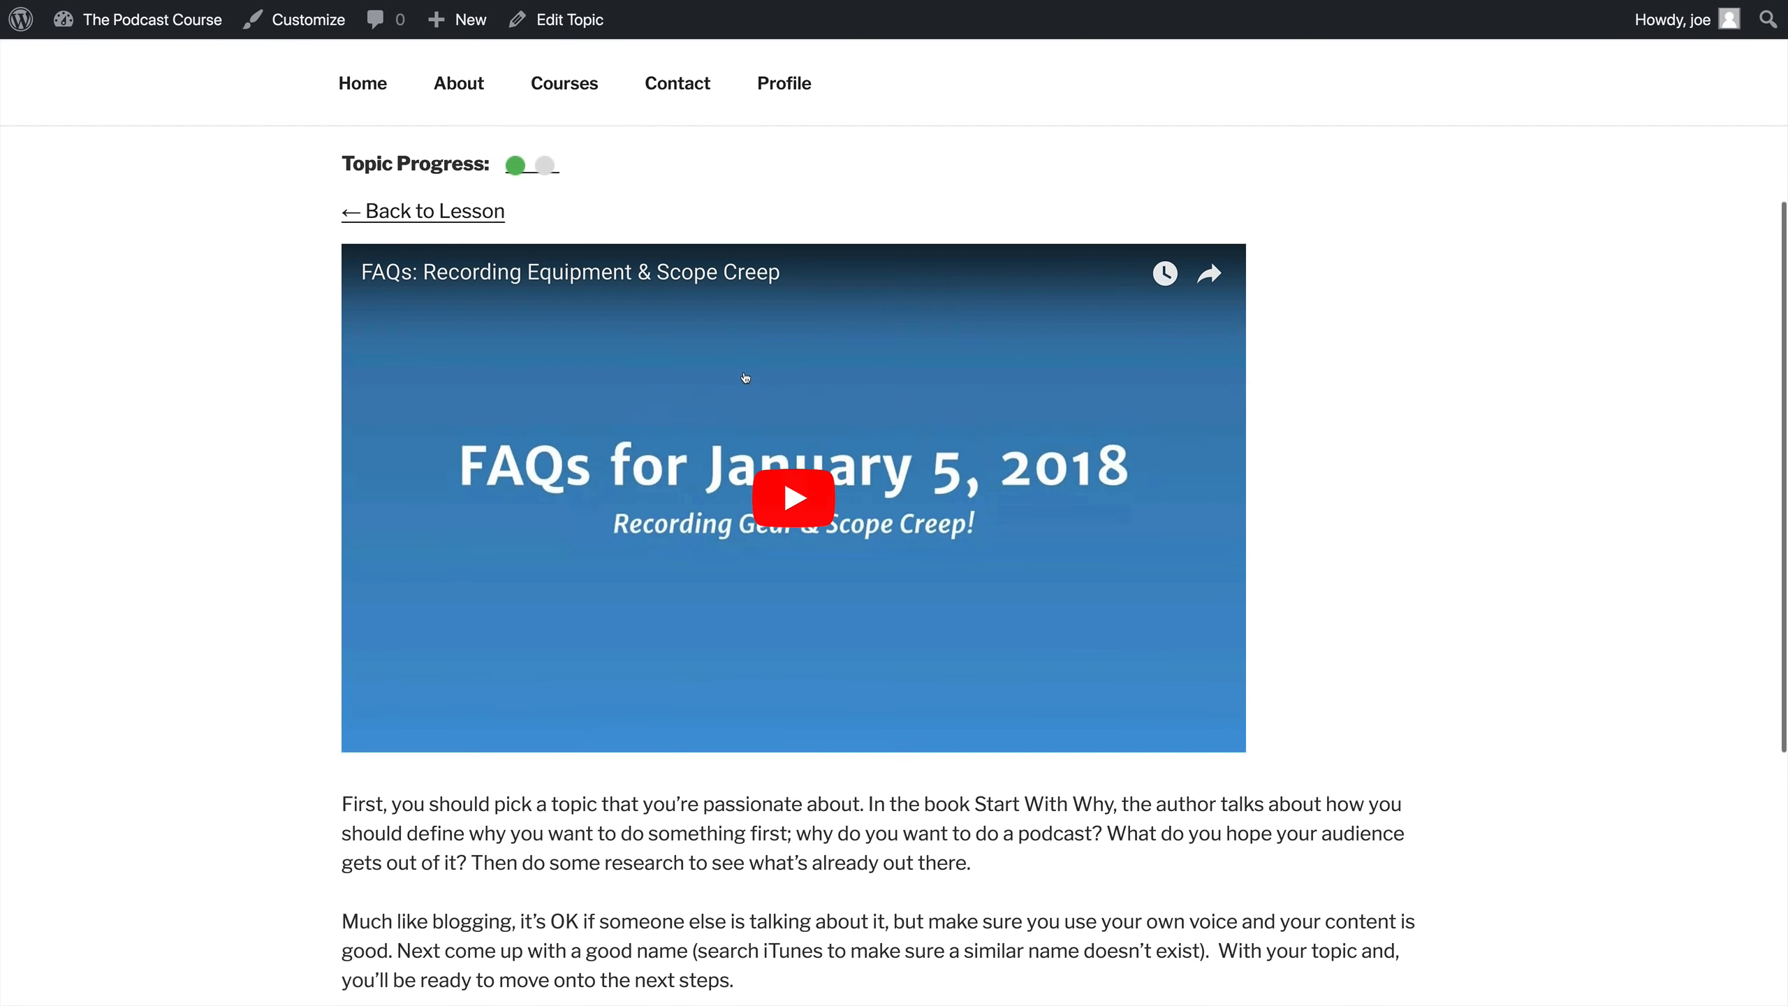
scroll(739, 373, "down", 4)
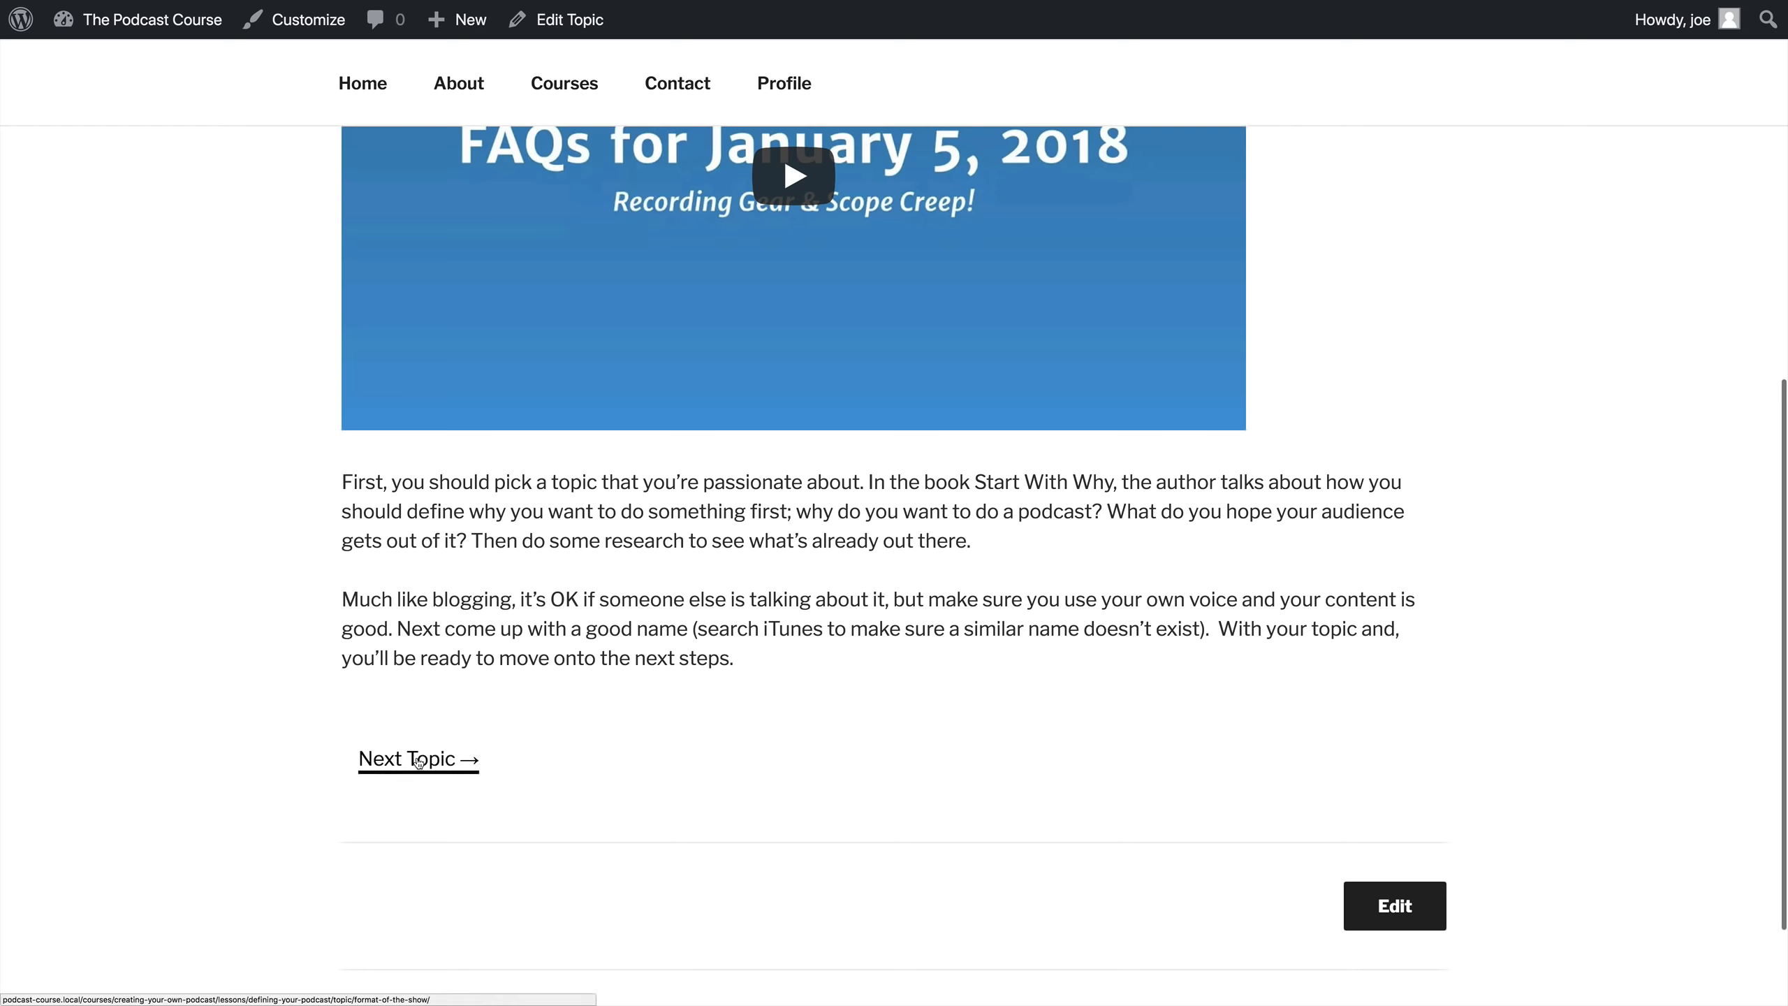
scroll(697, 734, "down", 5)
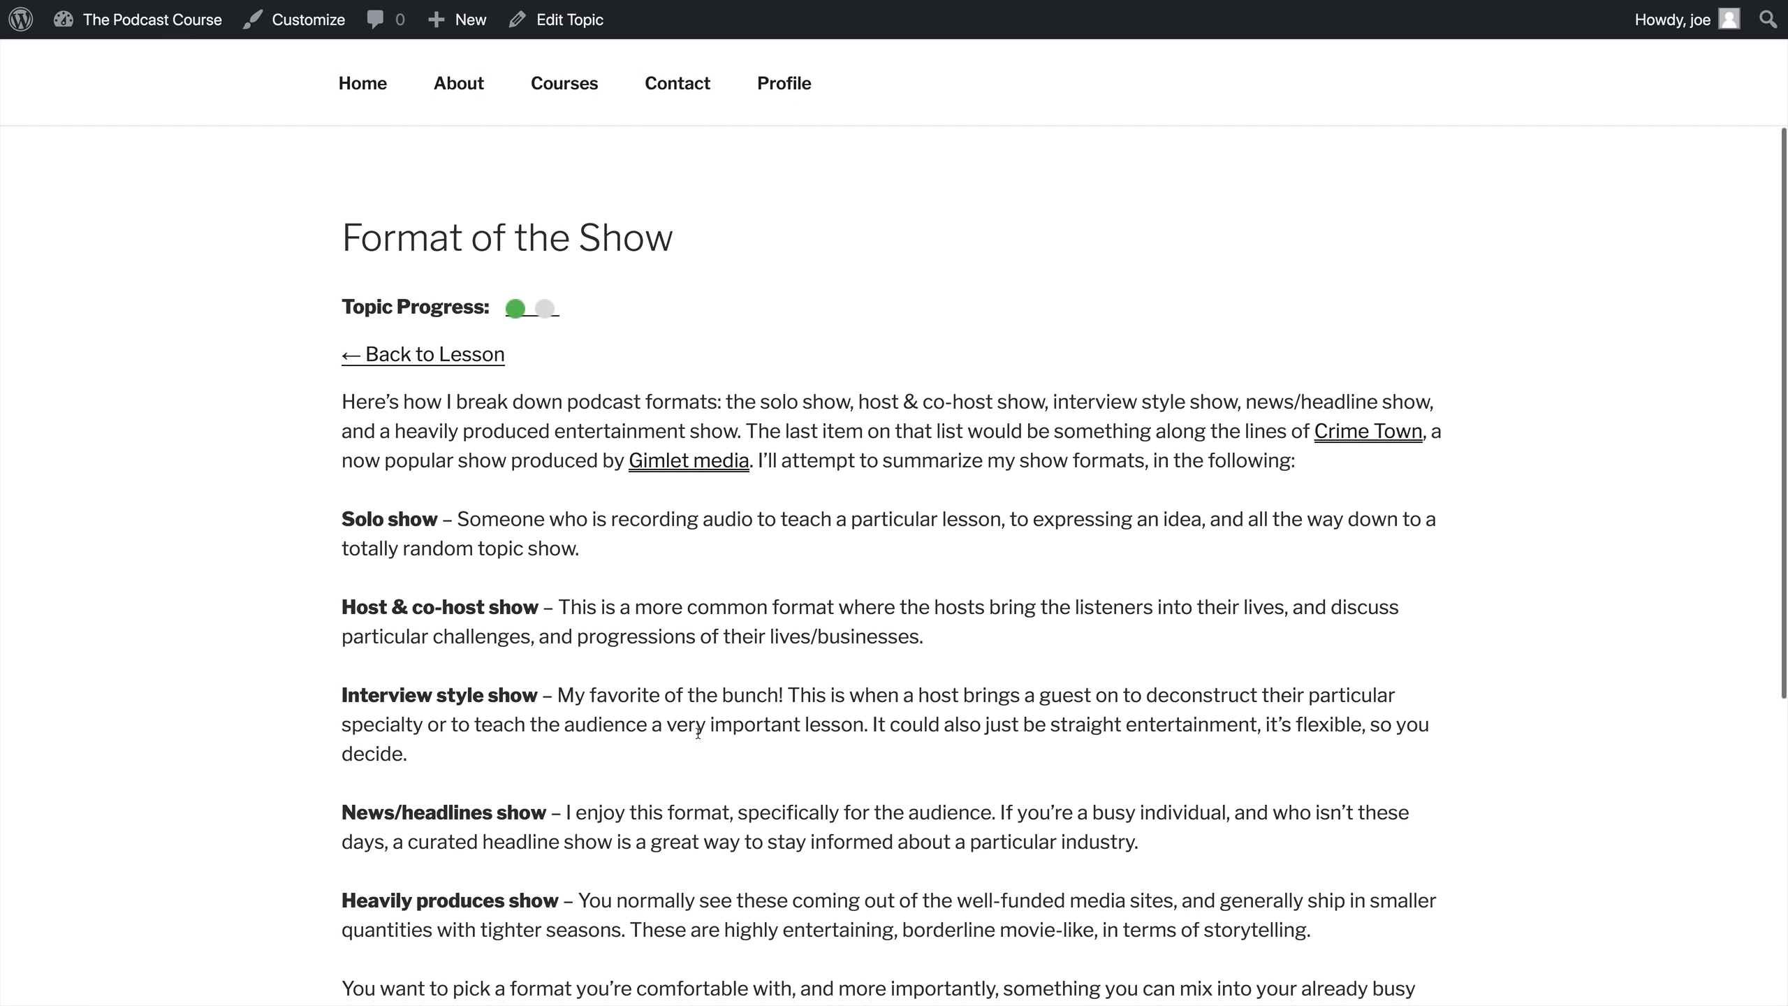
scroll(697, 734, "down", 3)
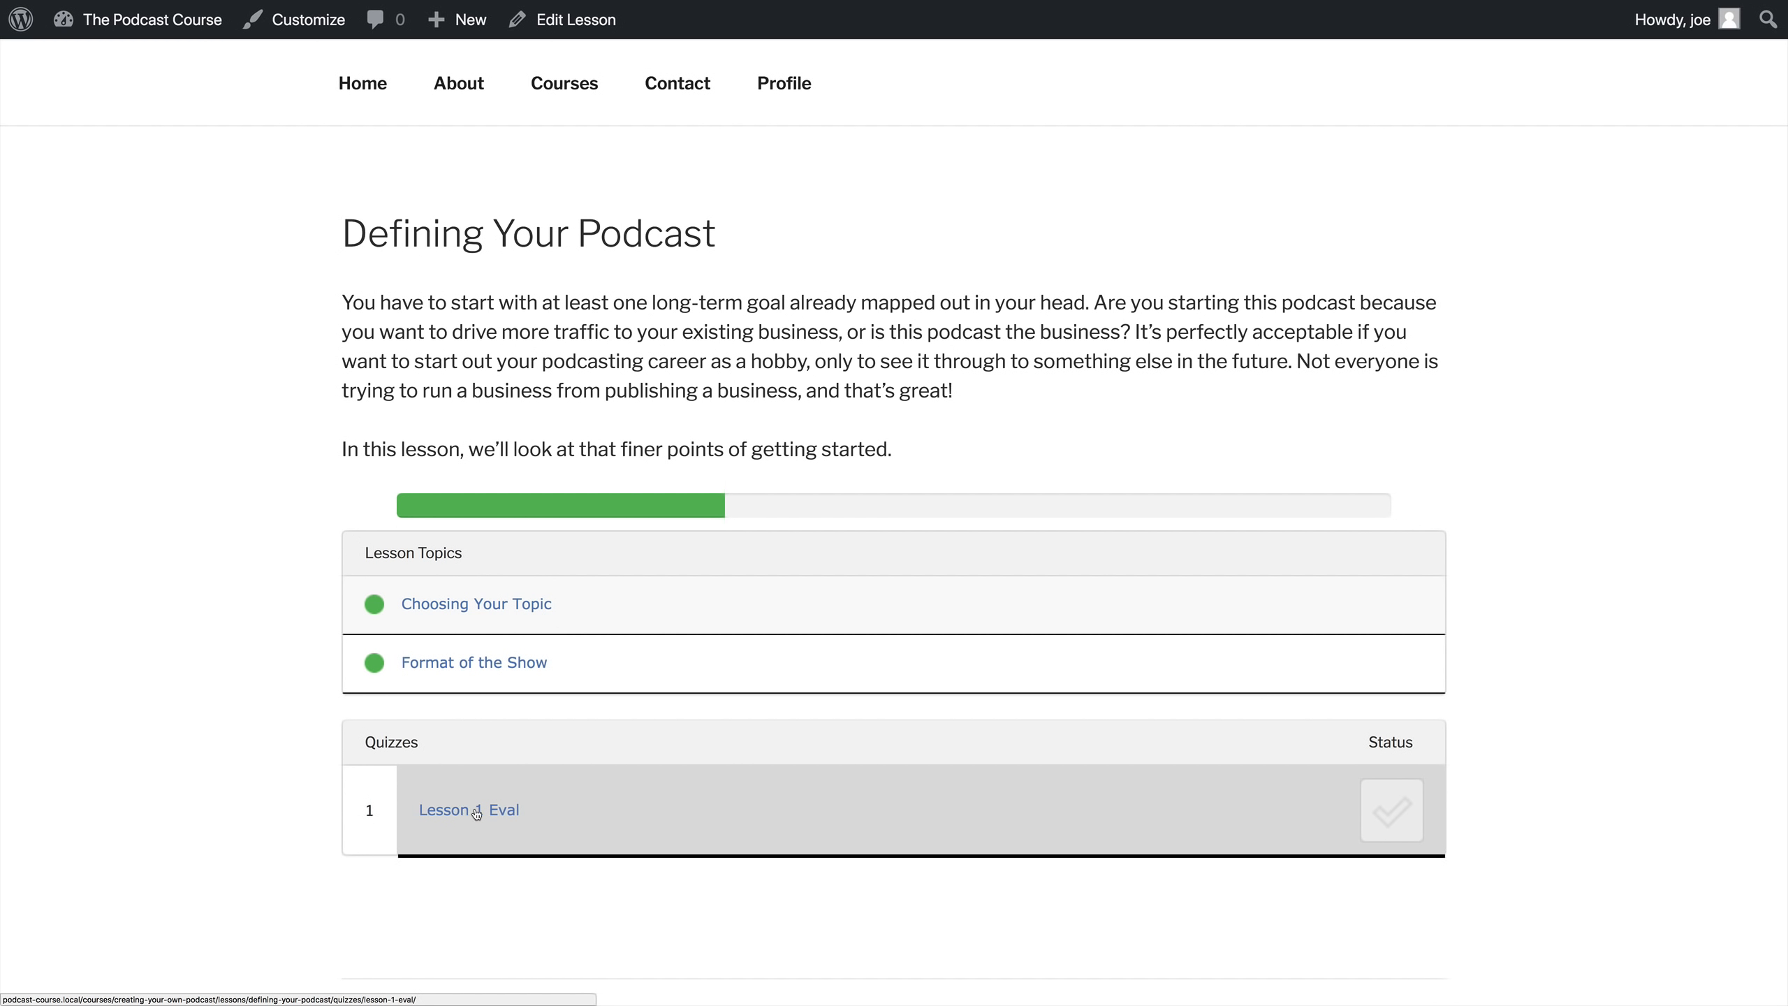
Step: Start the Lesson 1 Eval quiz, answer the first question with True, check it and continue to the second question
left_click(524, 817)
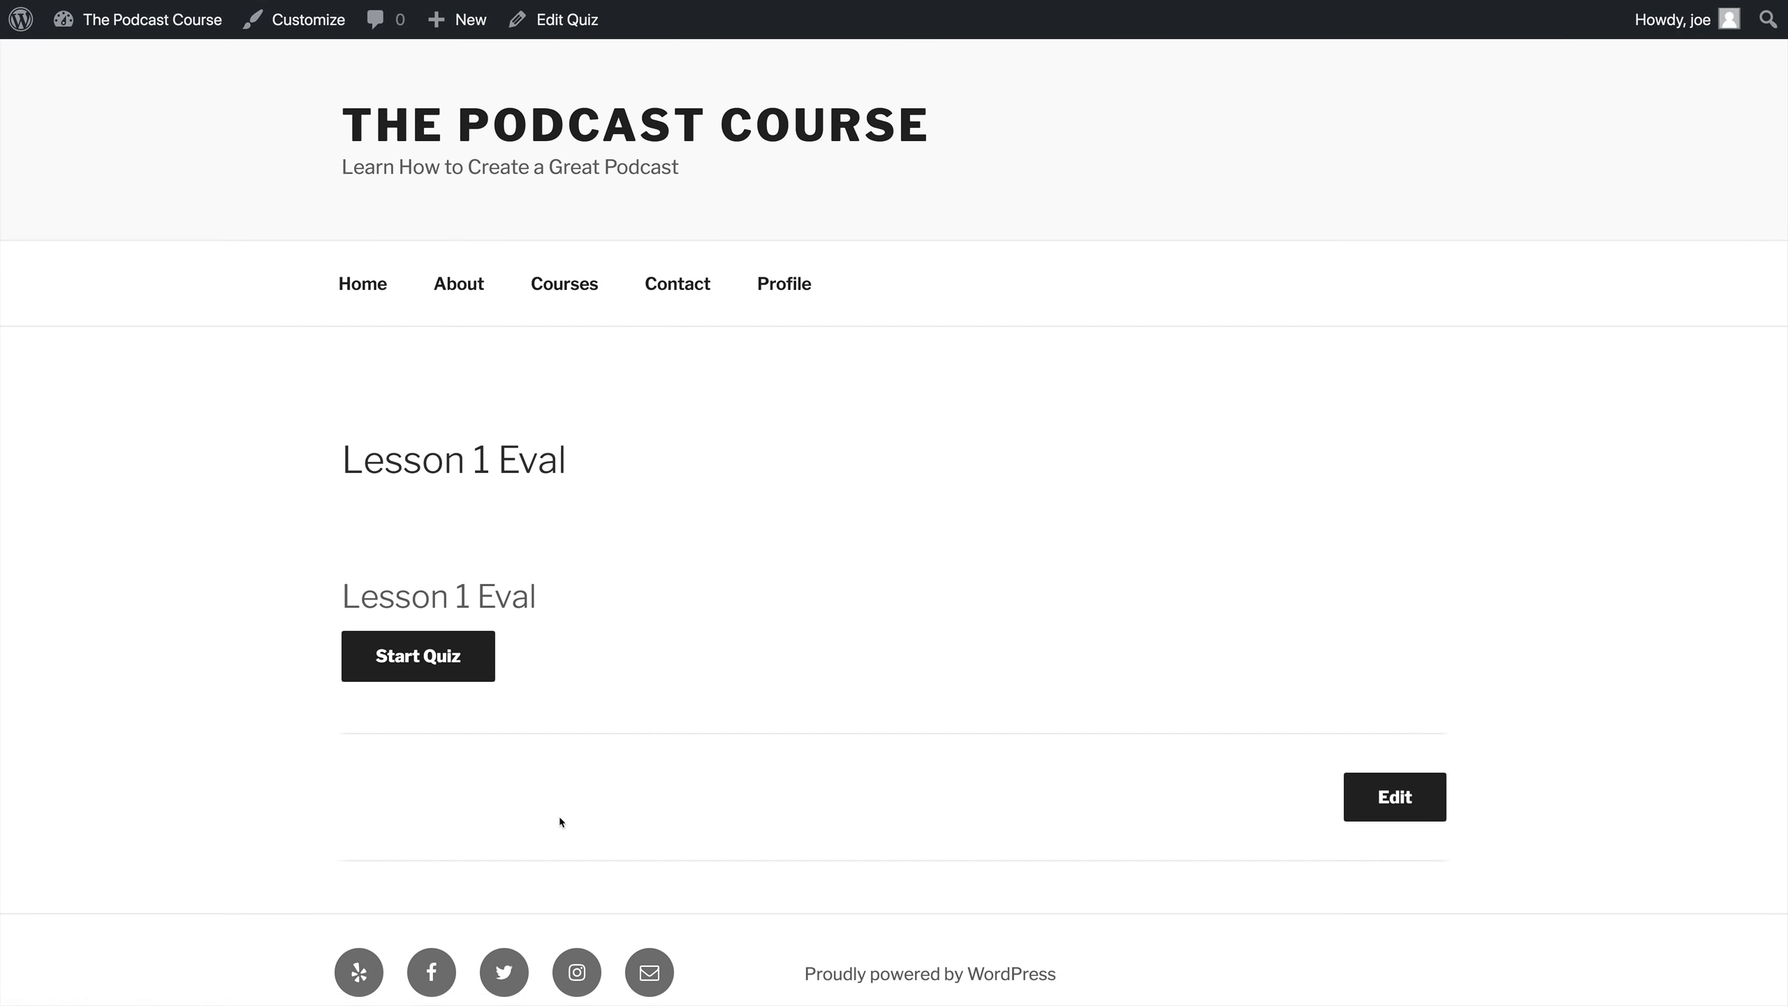
left_click(429, 647)
scroll(559, 654, "down", 2)
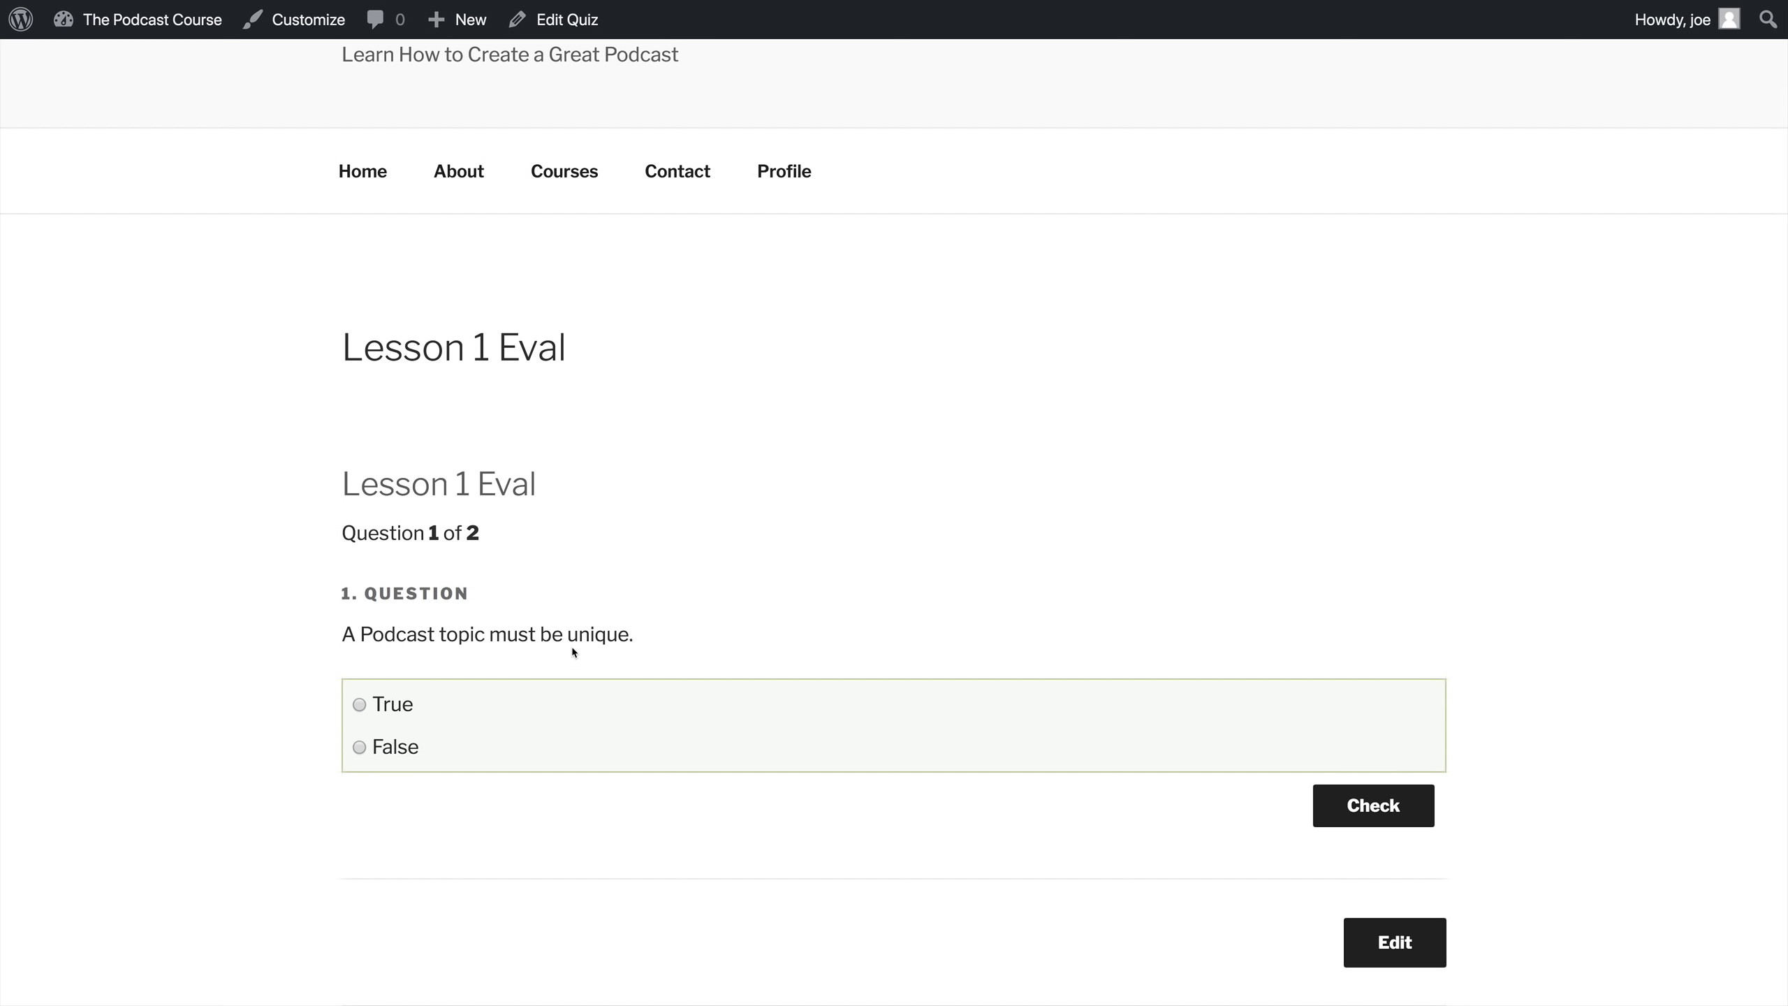
left_click(383, 709)
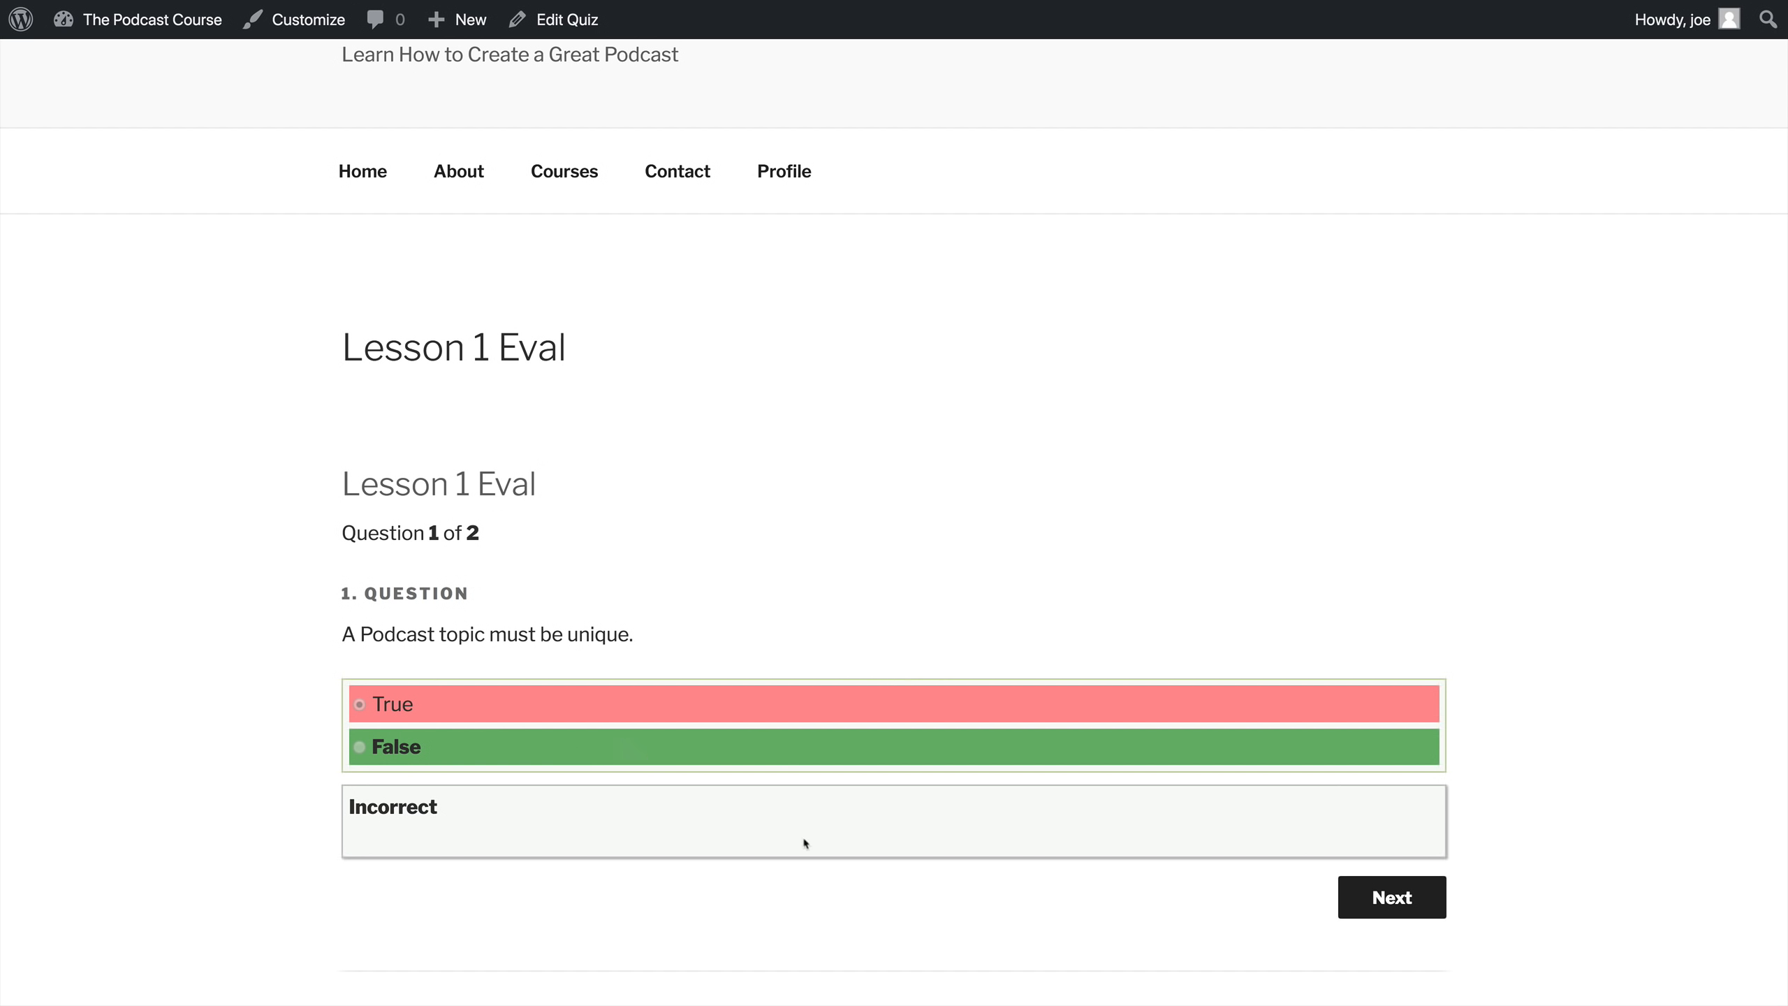
left_click(1406, 904)
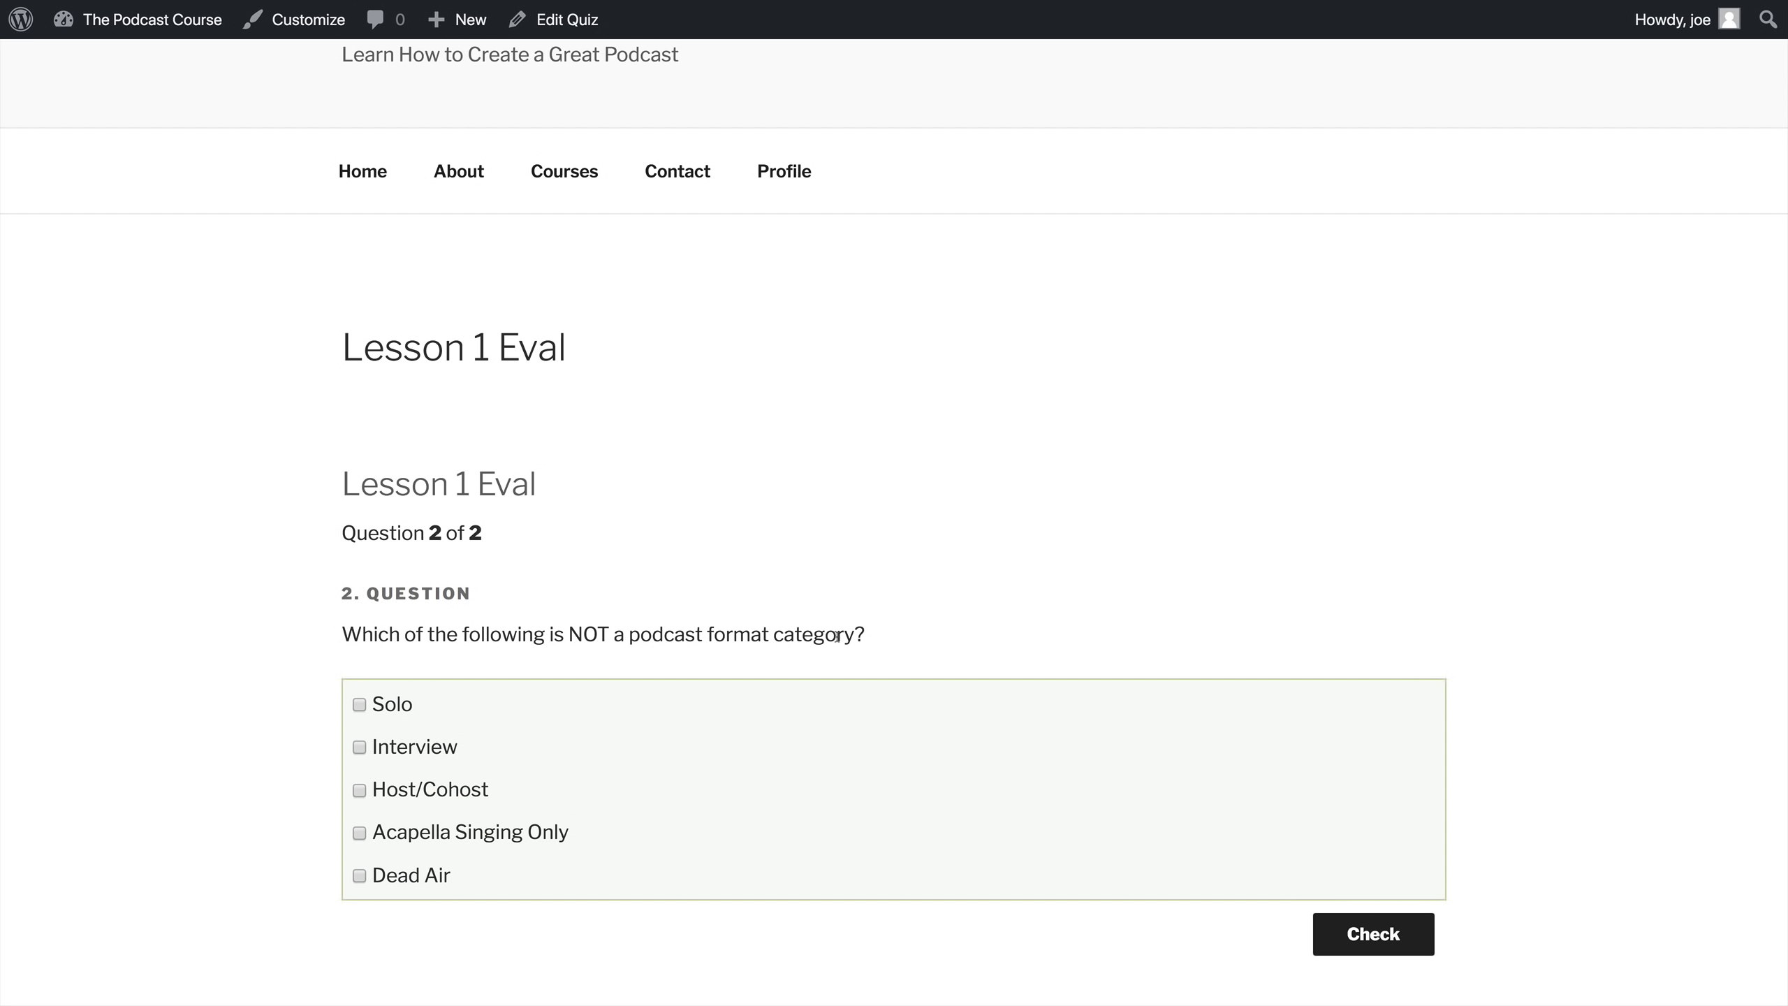
Step: Answer the second question with Acapella Singing Only and Dead Air, check it and finish the quiz
left_click(359, 833)
left_click(359, 875)
left_click(1373, 934)
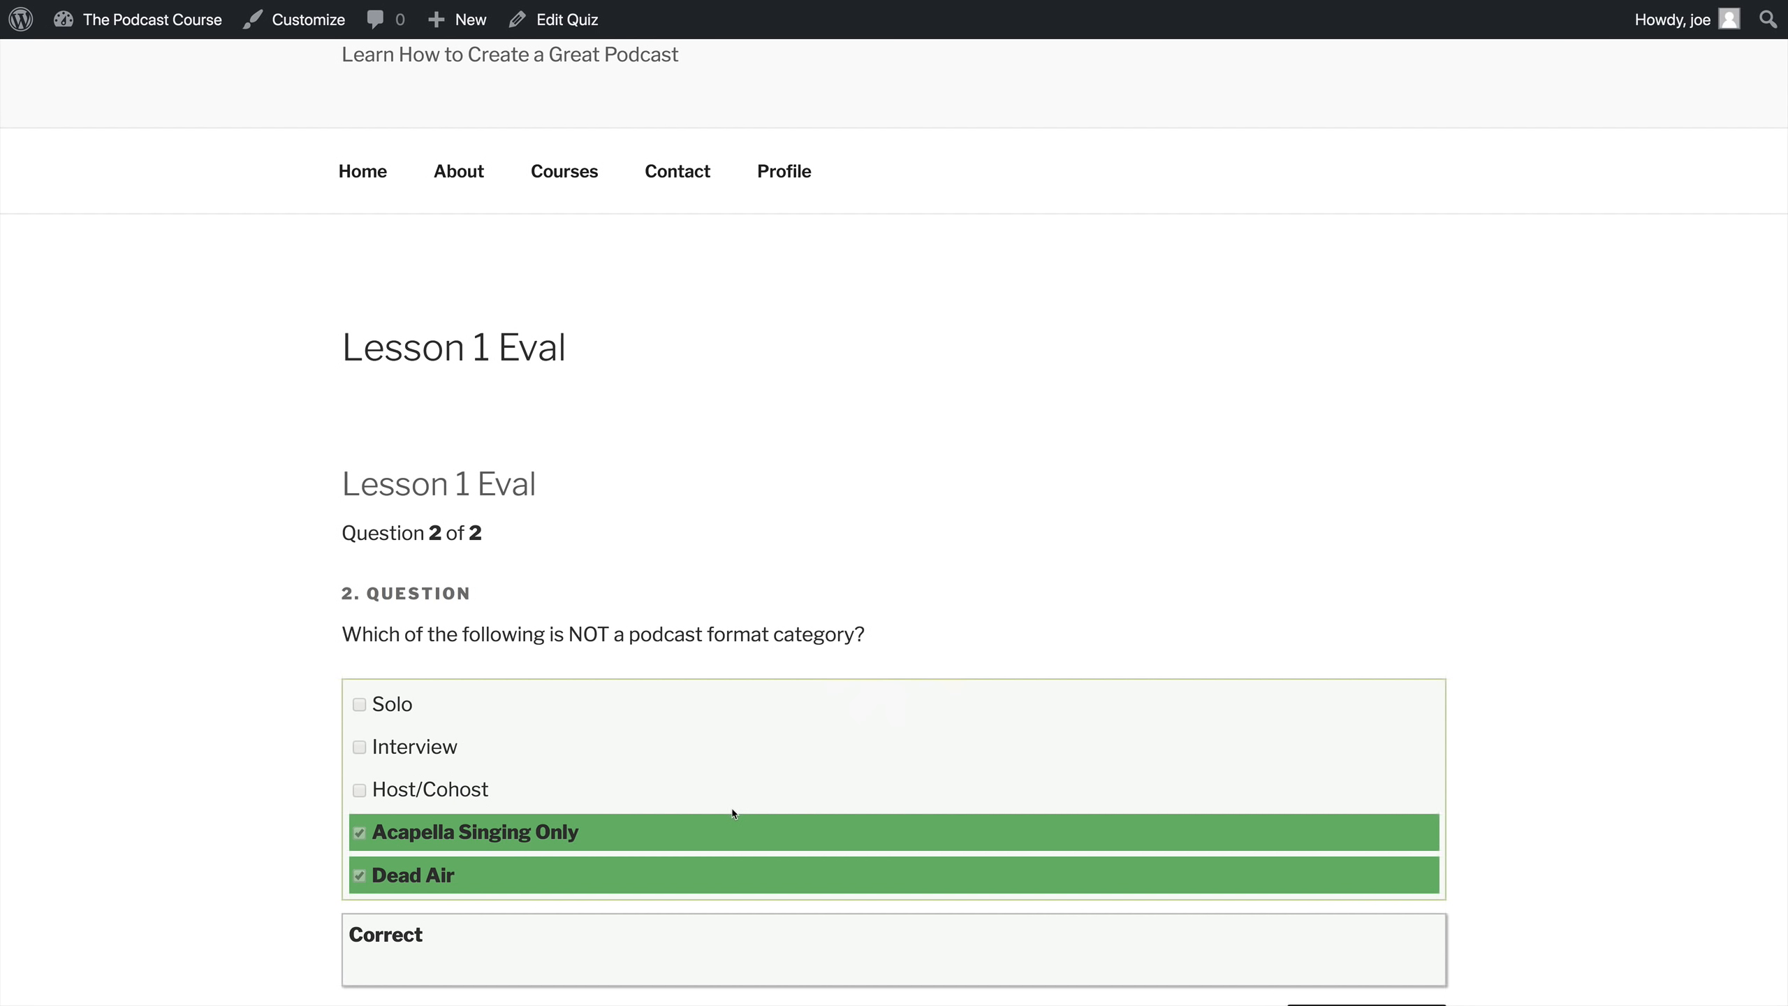
scroll(732, 810, "down", 2)
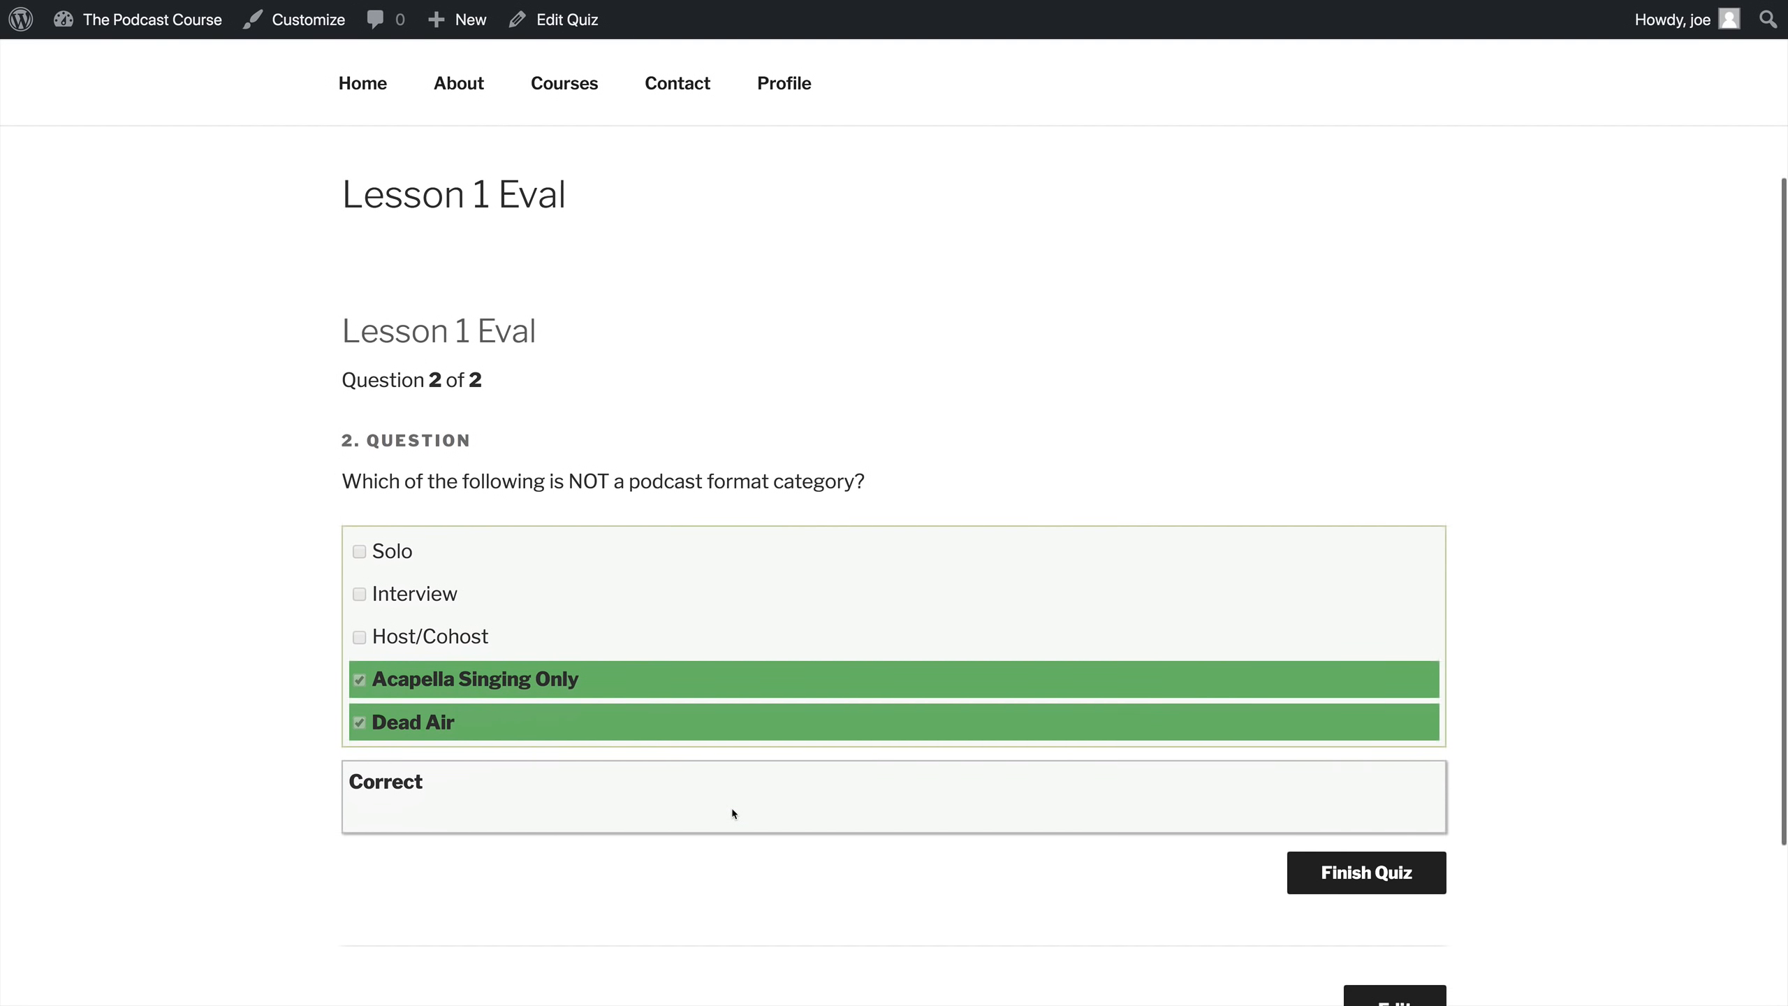
left_click(1363, 875)
Step: Review the Lesson 1 Eval results and continue to the next lesson
scroll(926, 869, "down", 1)
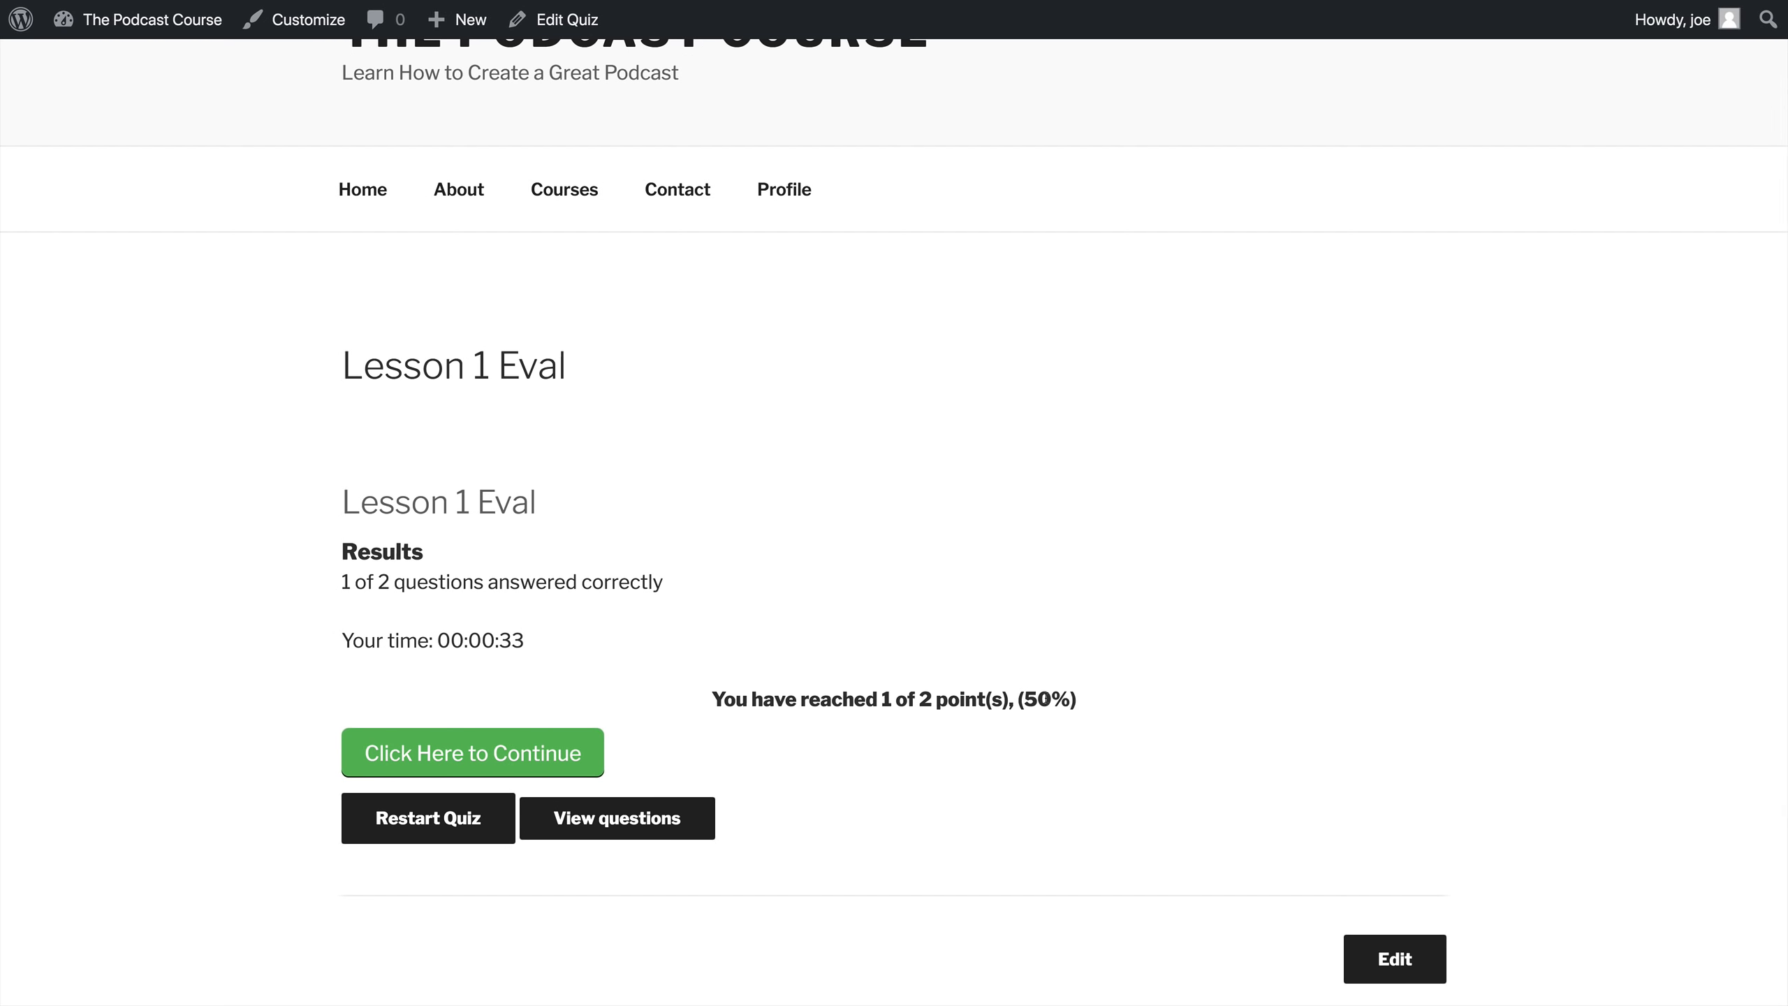
scroll(811, 778, "down", 1)
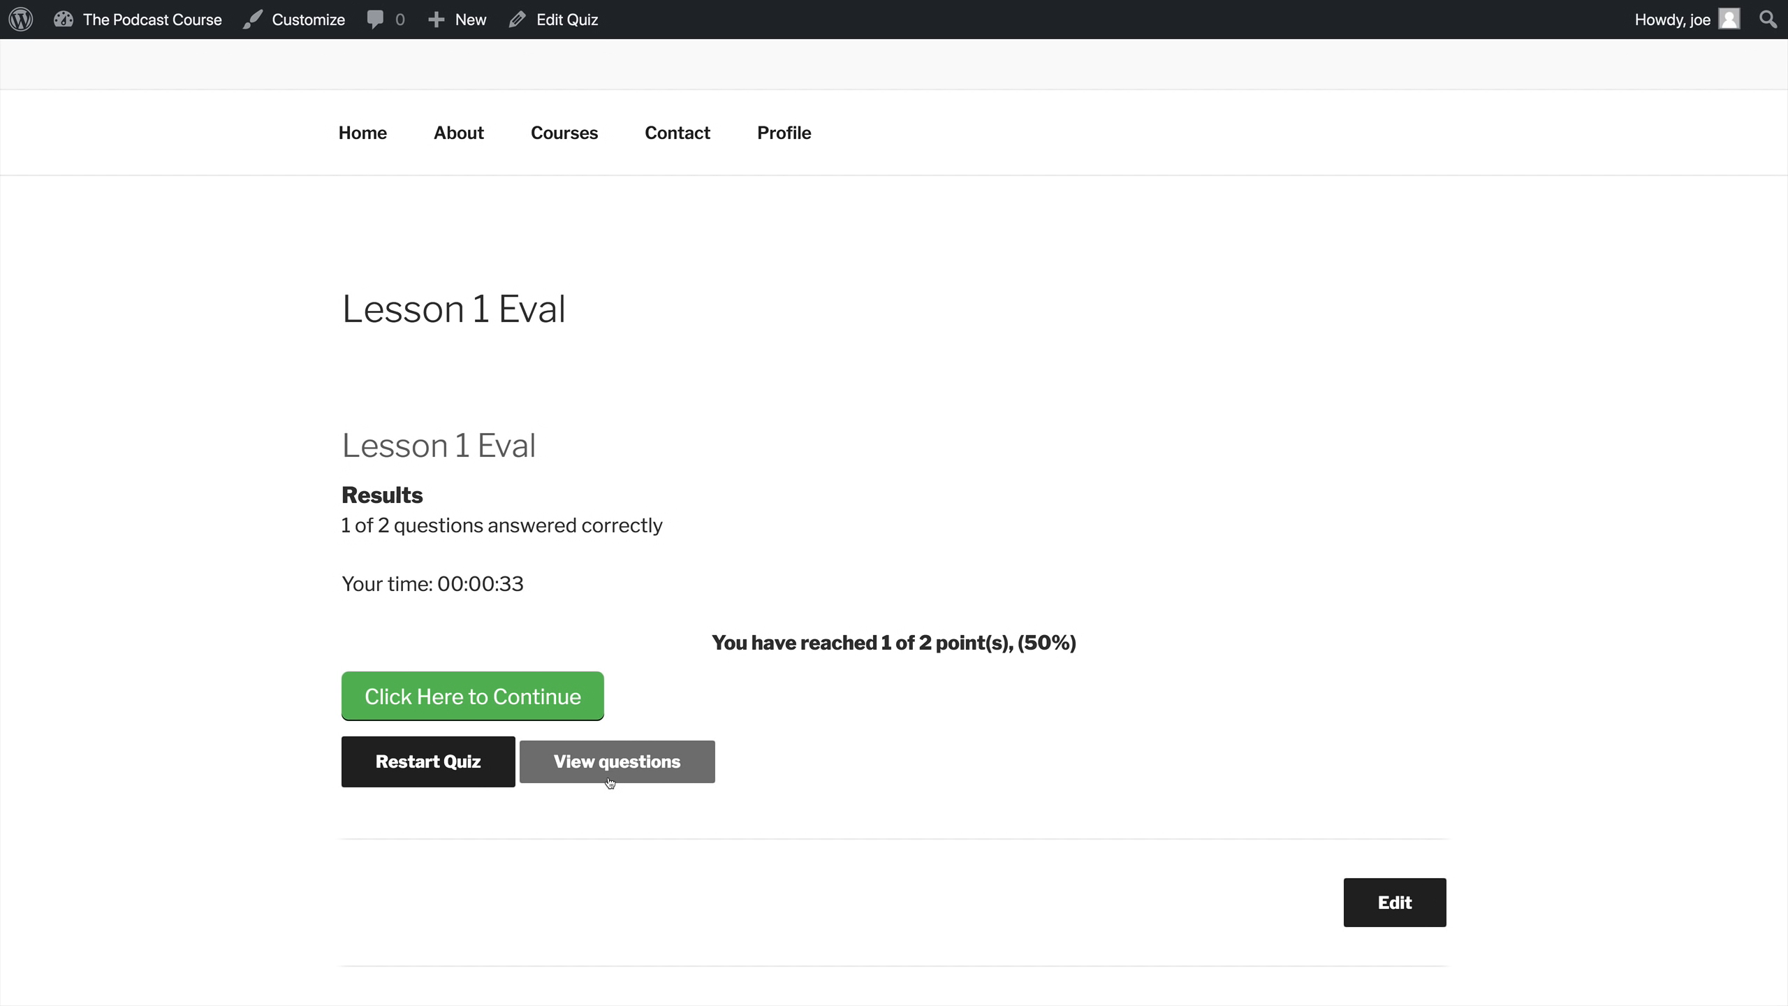
left_click(496, 700)
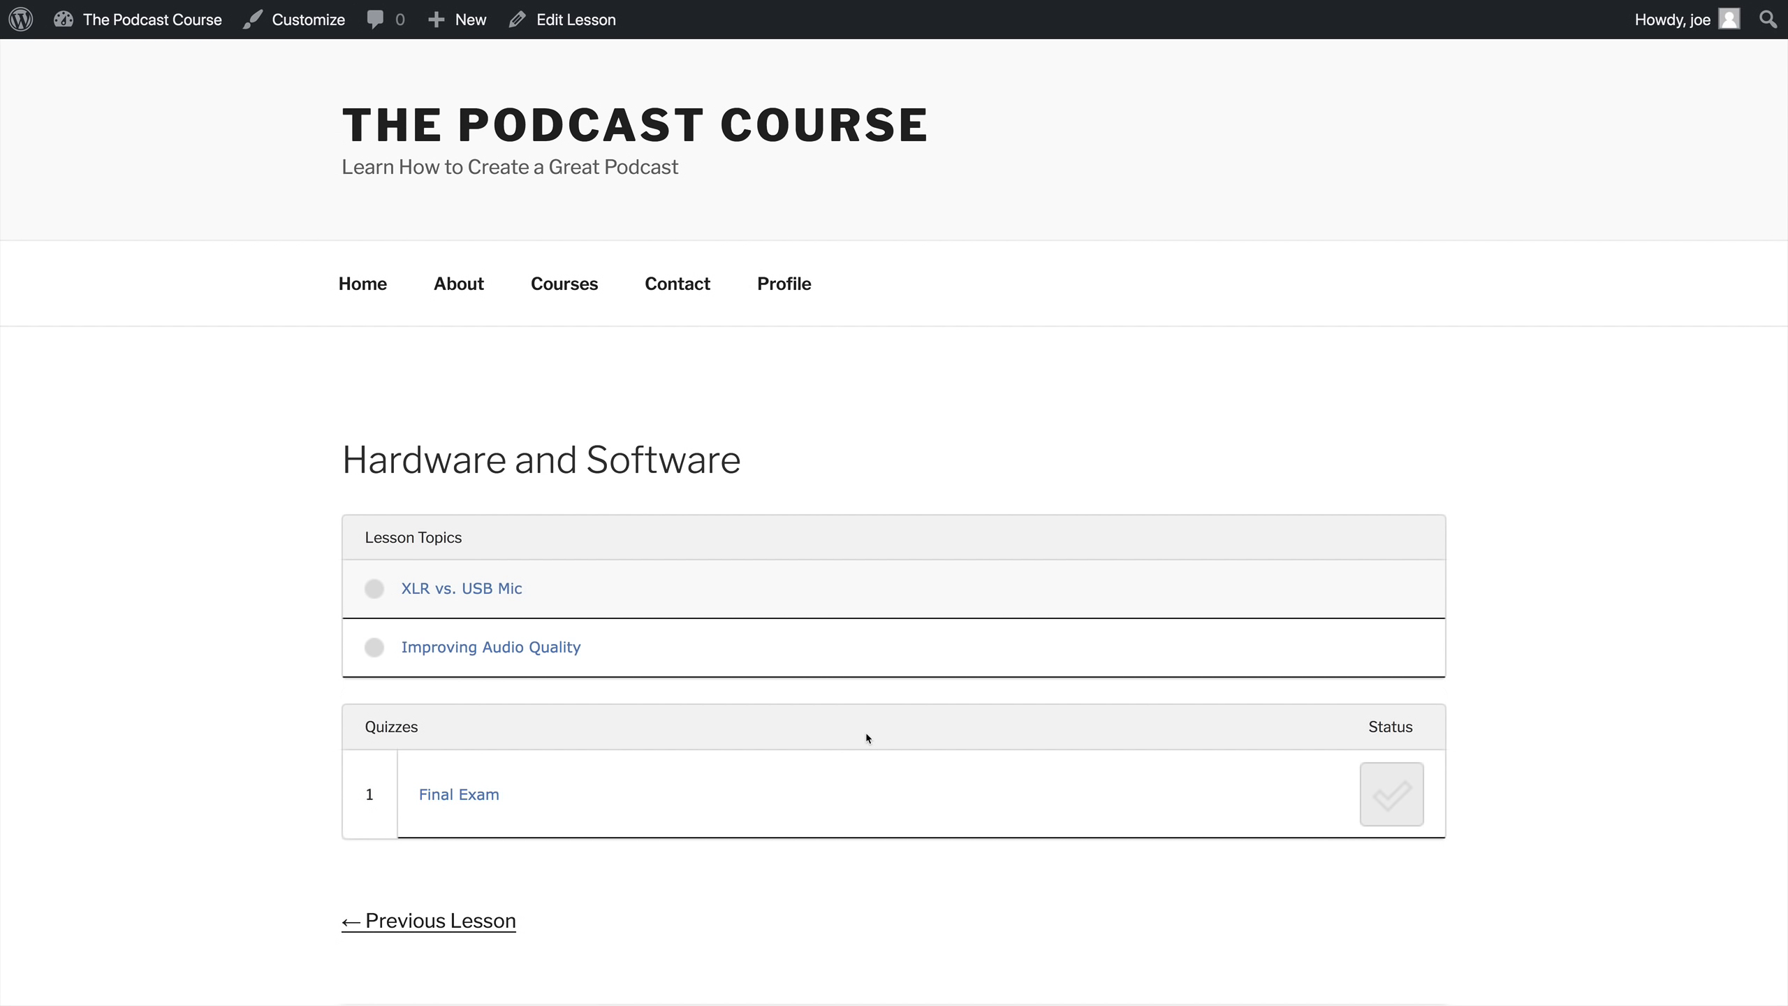
Step: Mark the XLR vs. USB Mic and Improving Audio Quality topics of the Hardware and Software lesson complete
left_click(461, 592)
scroll(670, 616, "down", 15)
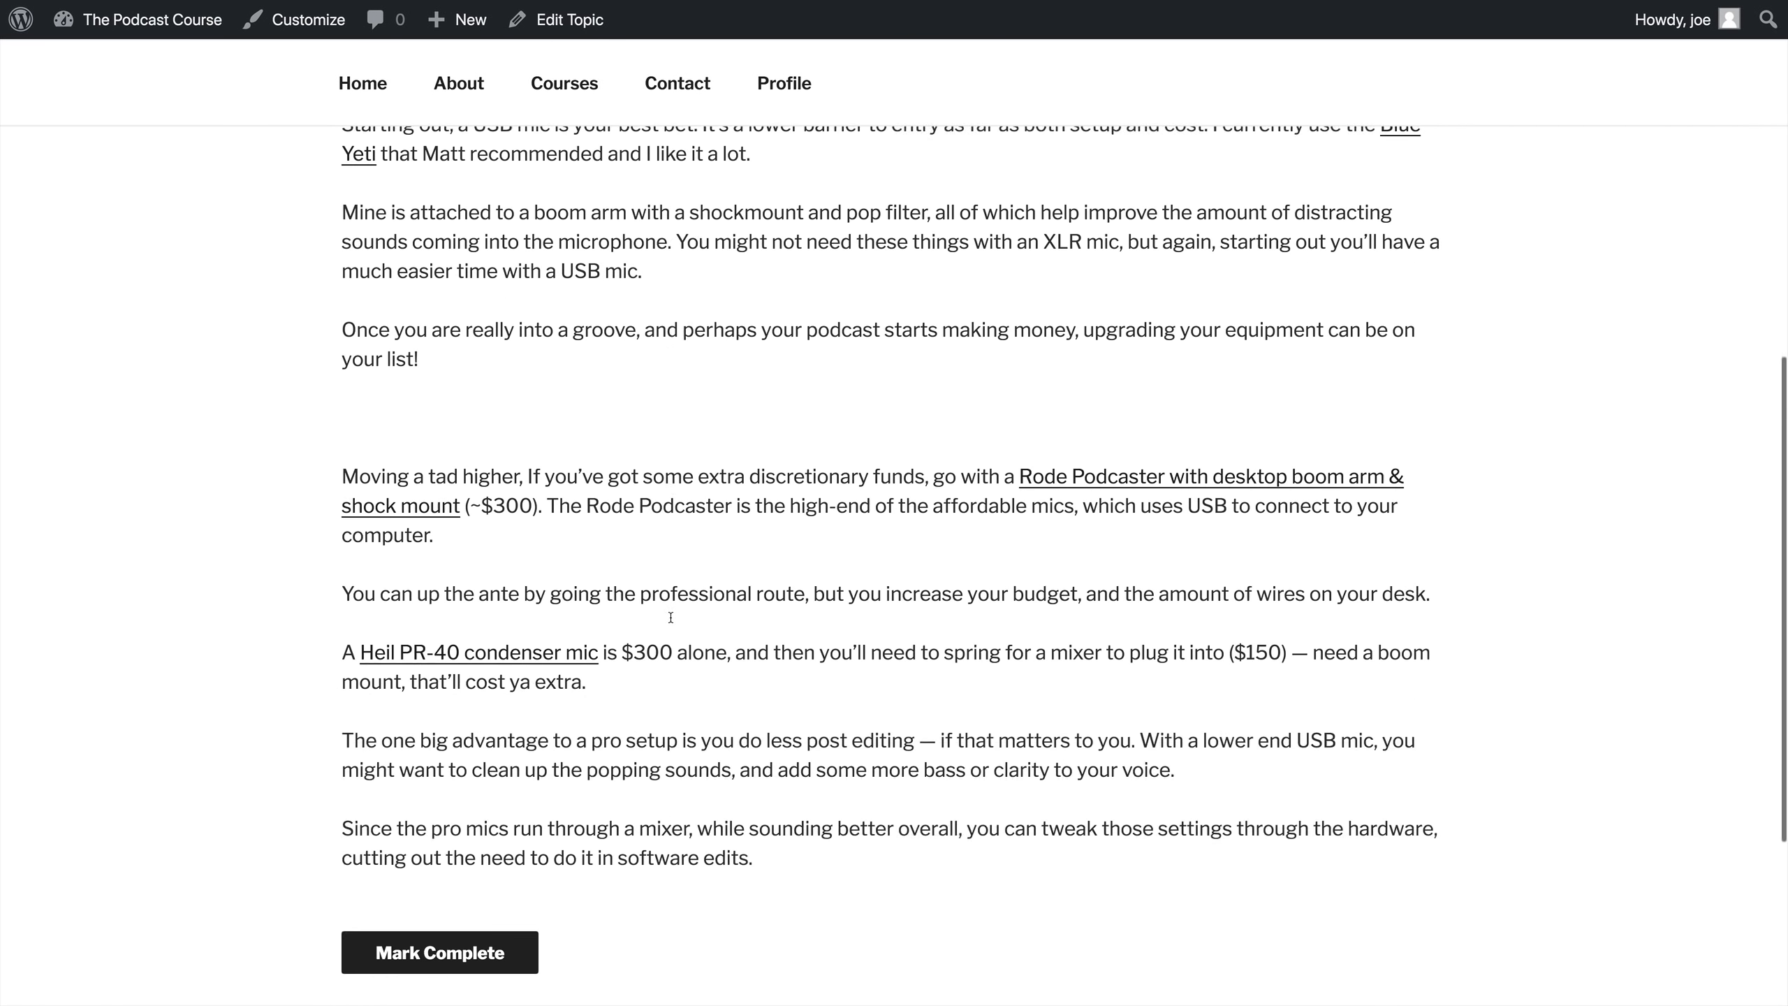
left_click(465, 619)
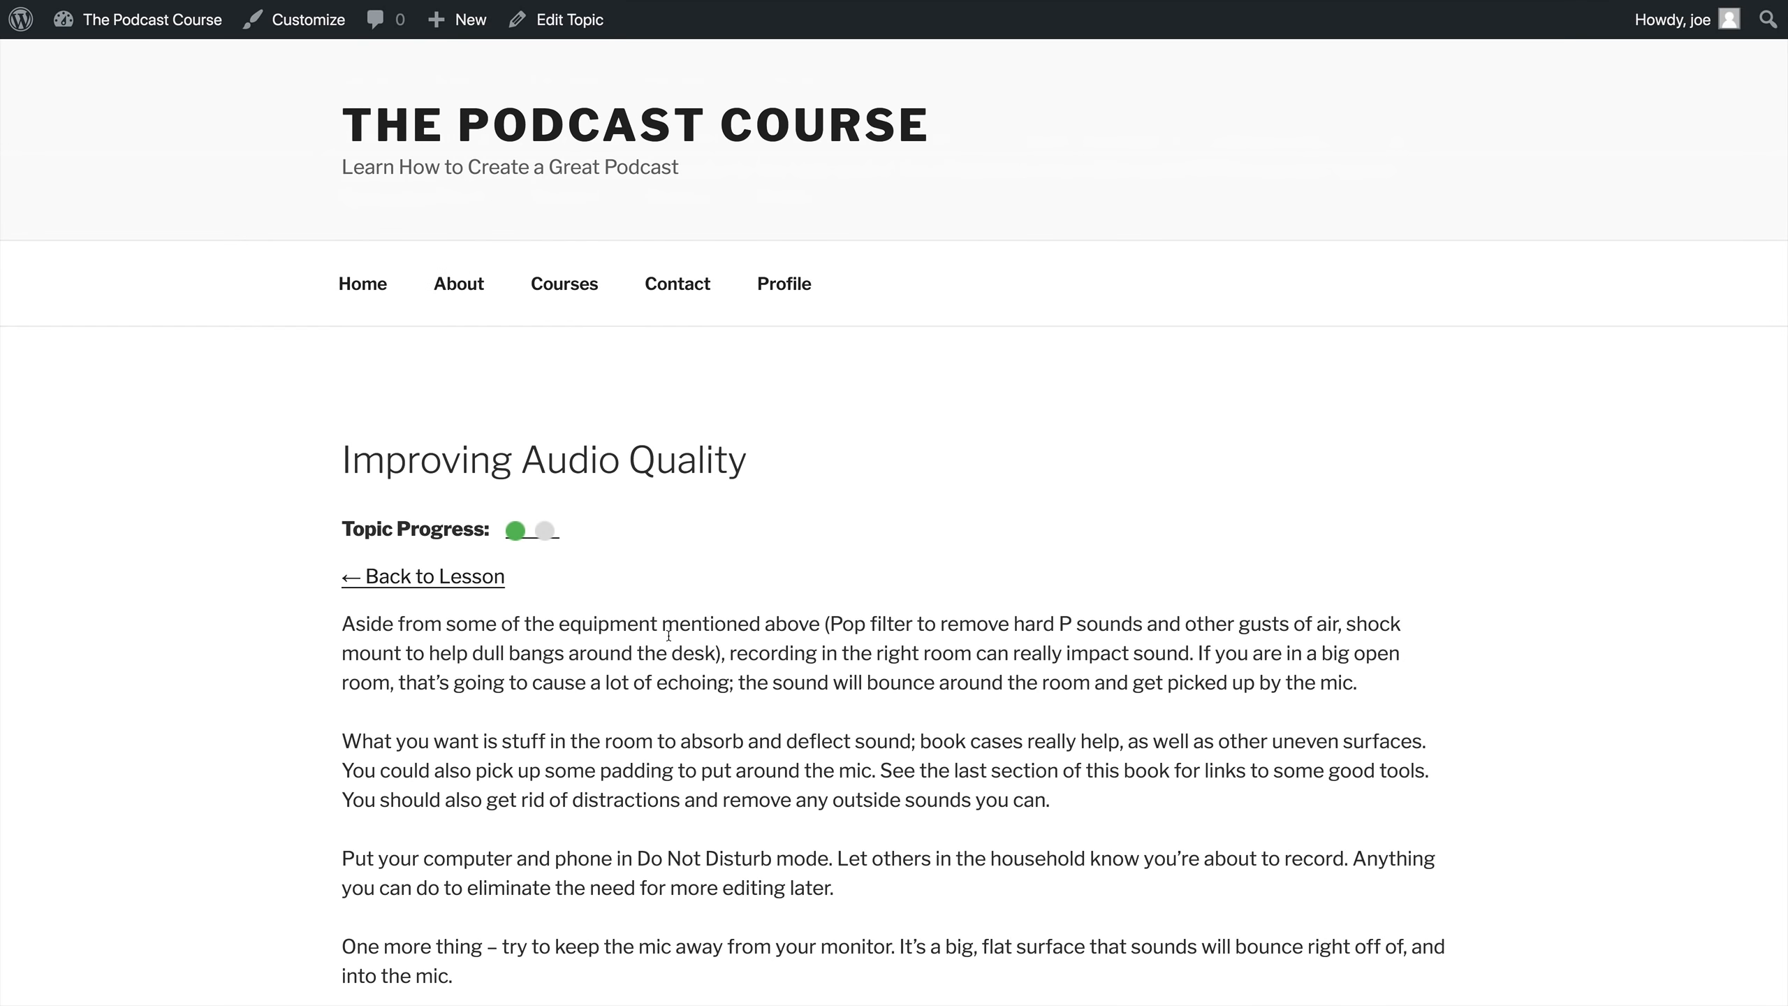
scroll(498, 702, "down", 8)
left_click(480, 733)
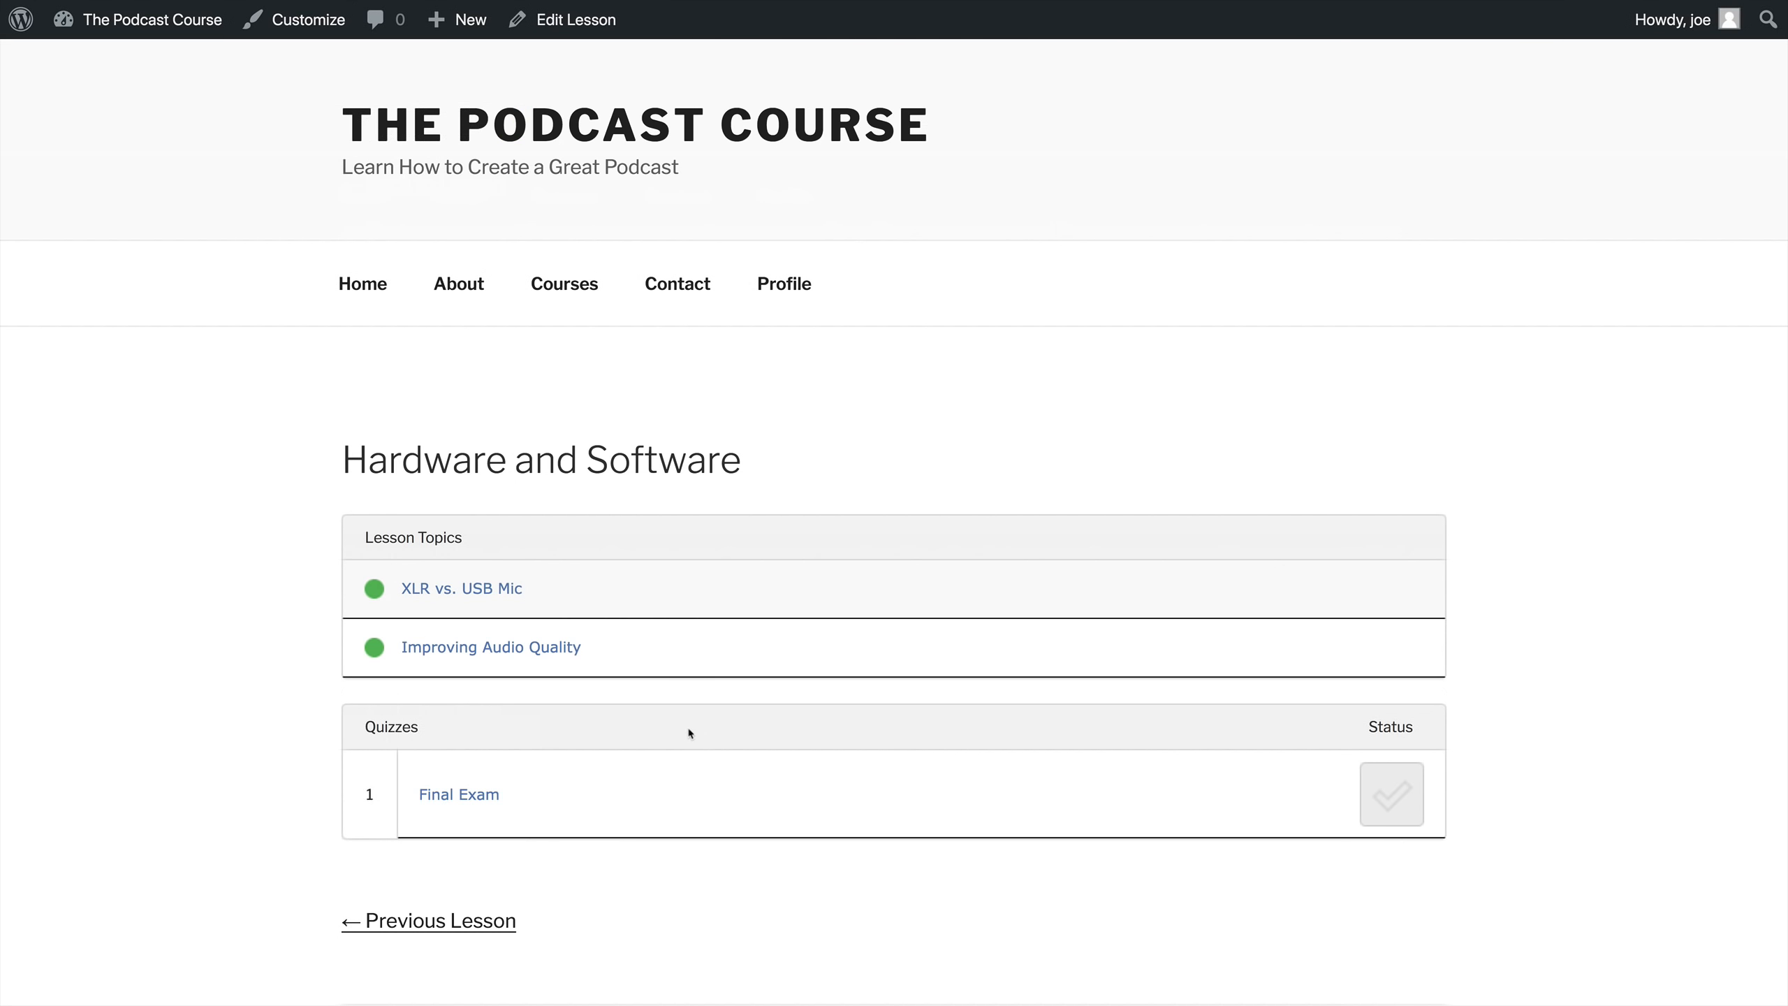
Step: Open the Final Exam quiz of the Hardware and Software lesson and start it
scroll(687, 729, "down", 2)
left_click(479, 723)
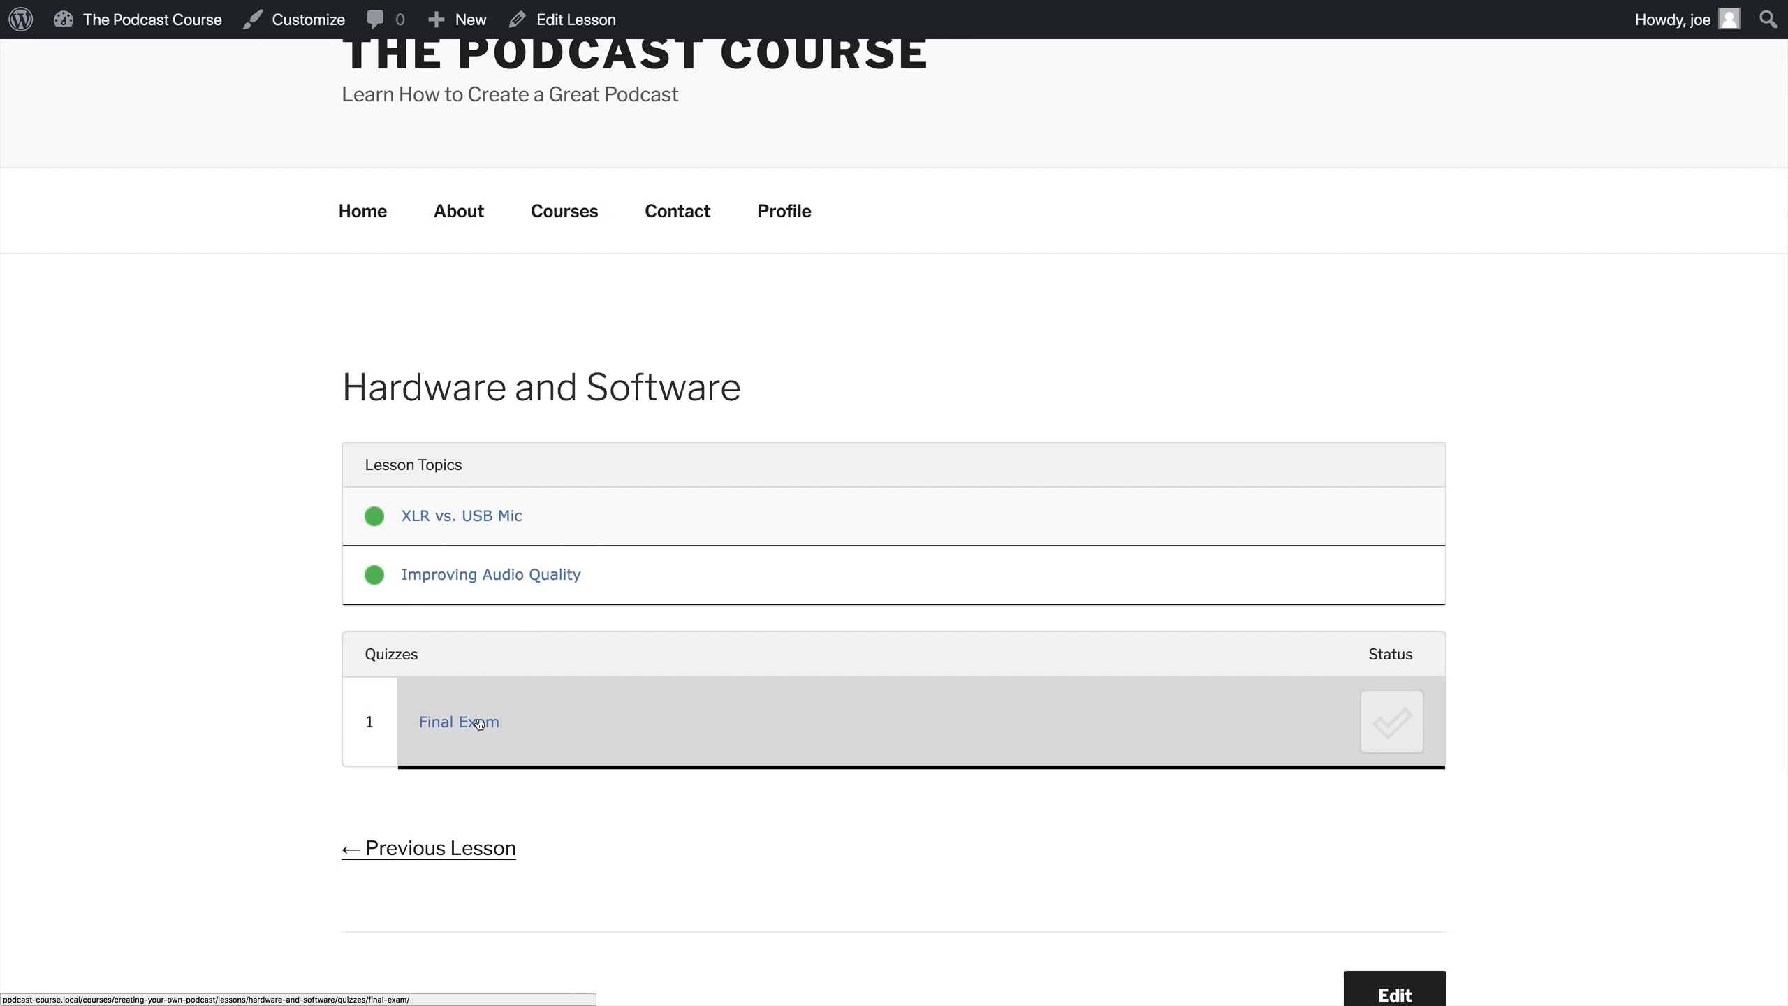
left_click(419, 702)
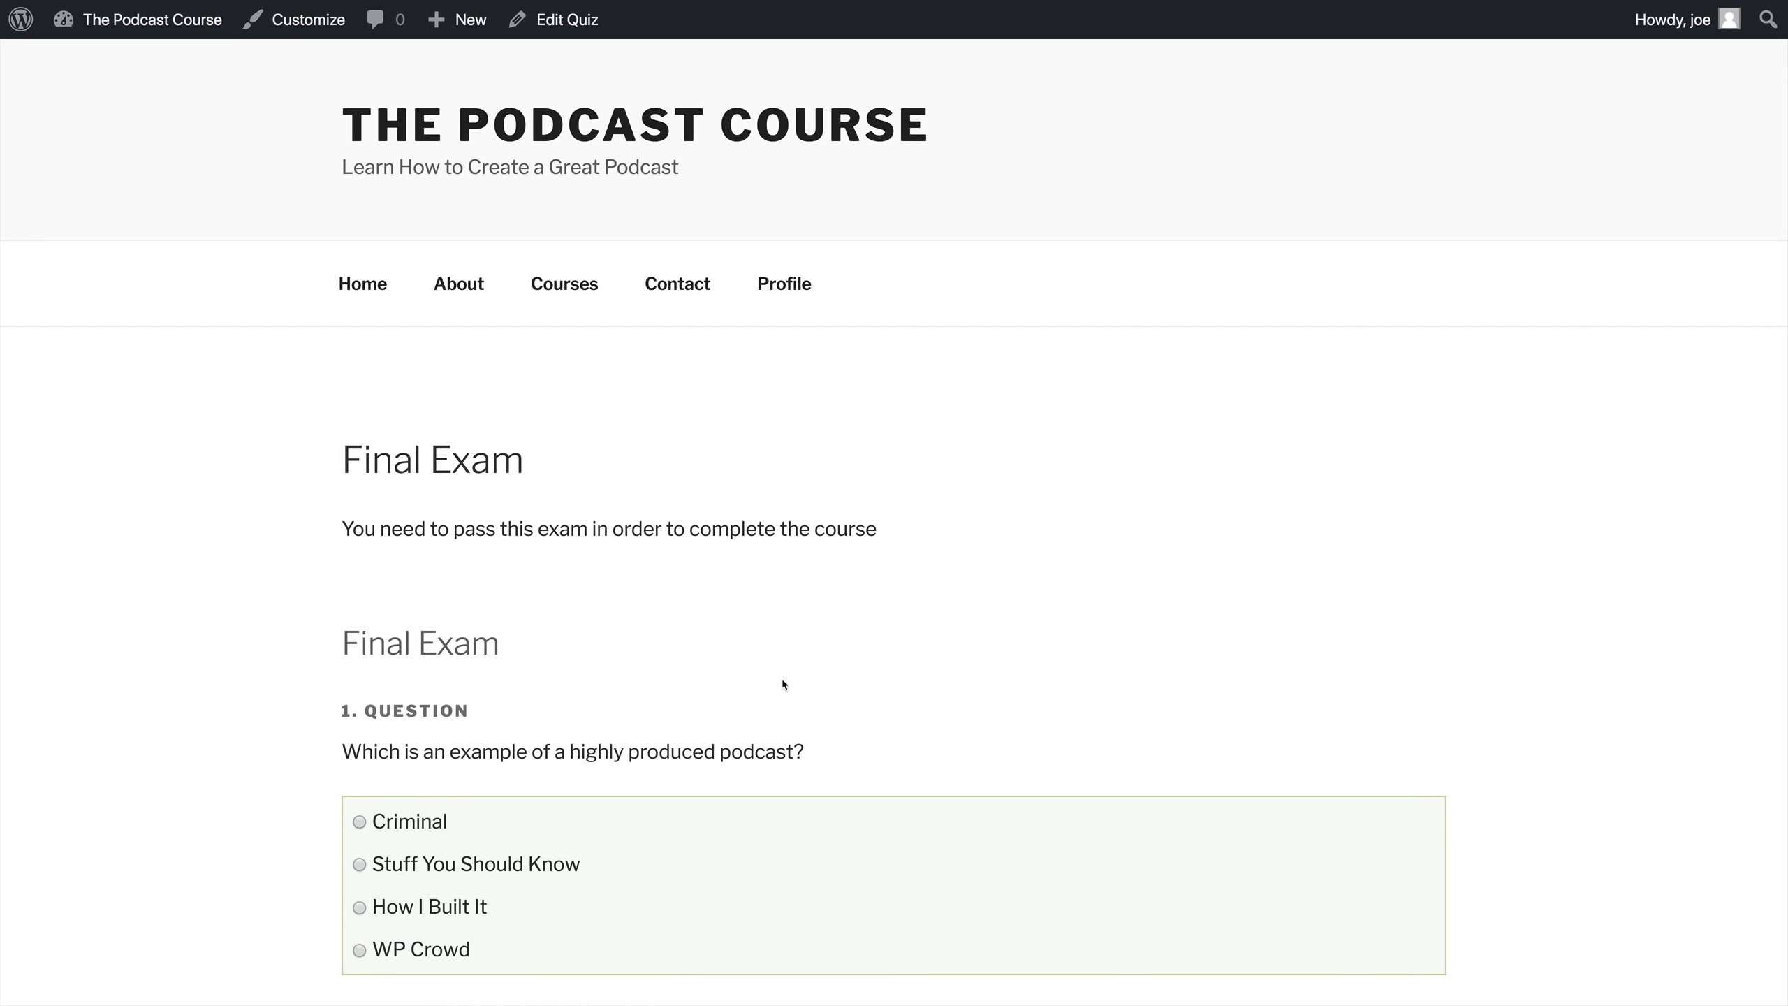
Step: Look through the Final Exam questions and try to finish the quiz without answering any of them
scroll(783, 681, "down", 10)
scroll(782, 684, "down", 3)
scroll(782, 683, "up", 6)
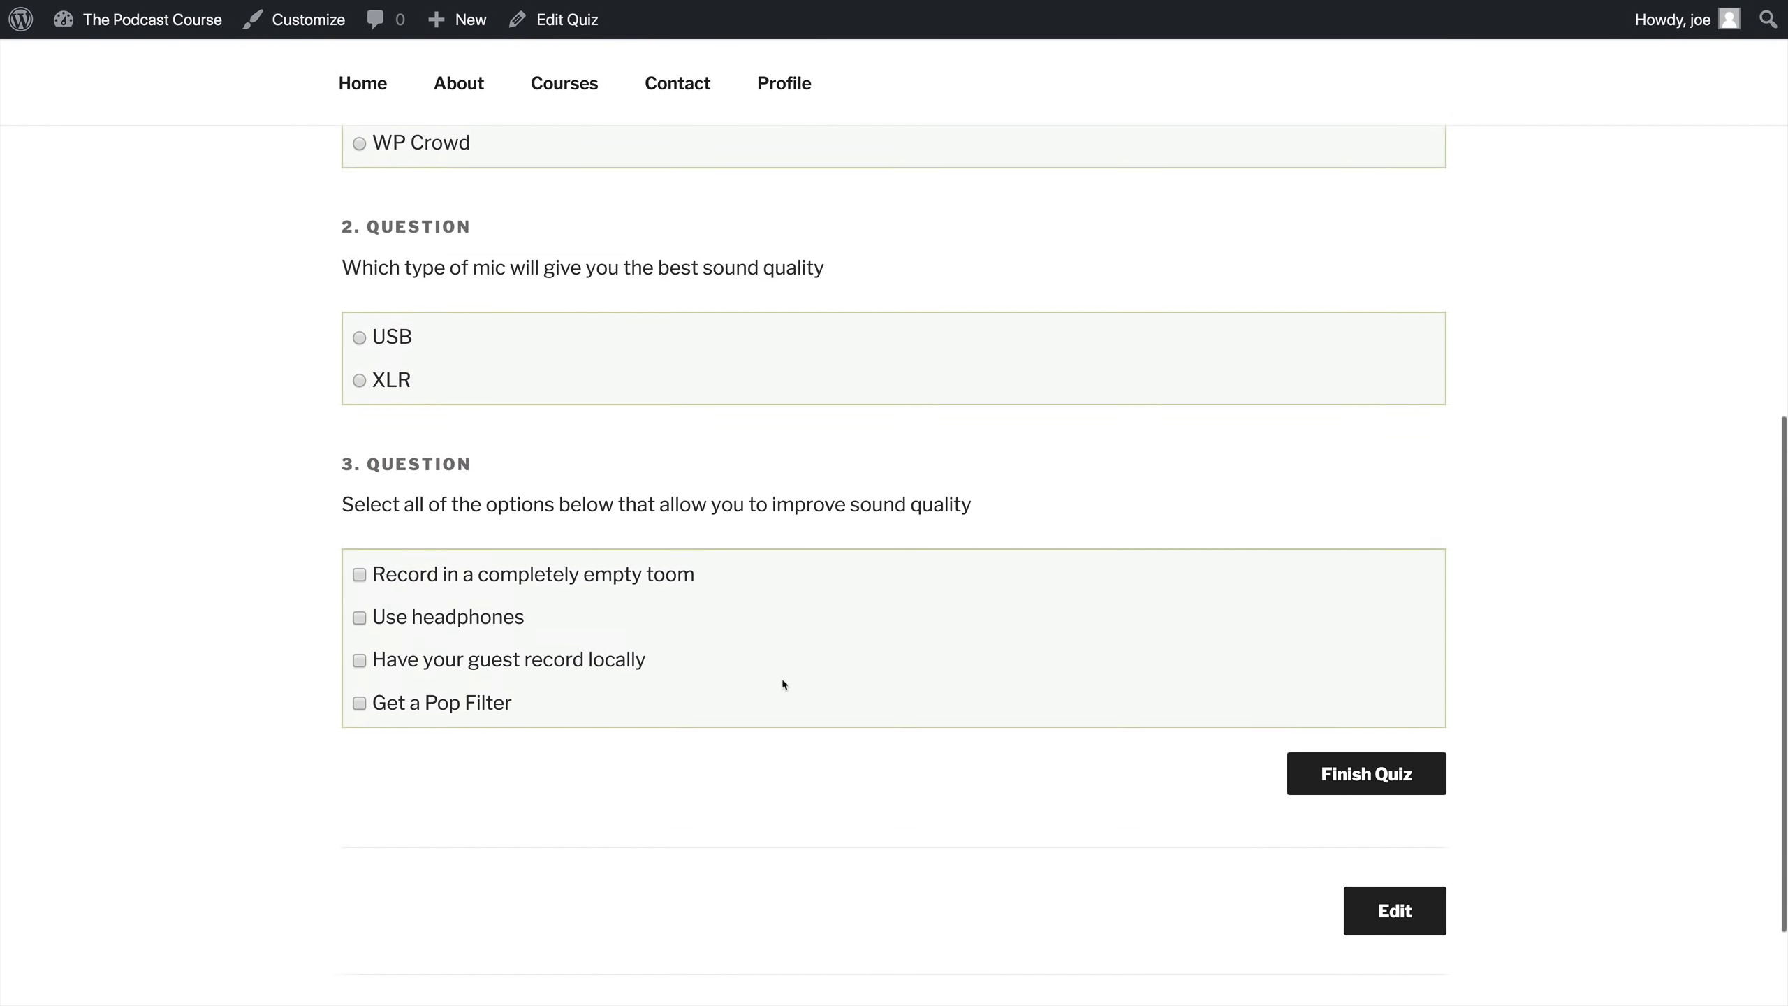
scroll(782, 679, "up", 2)
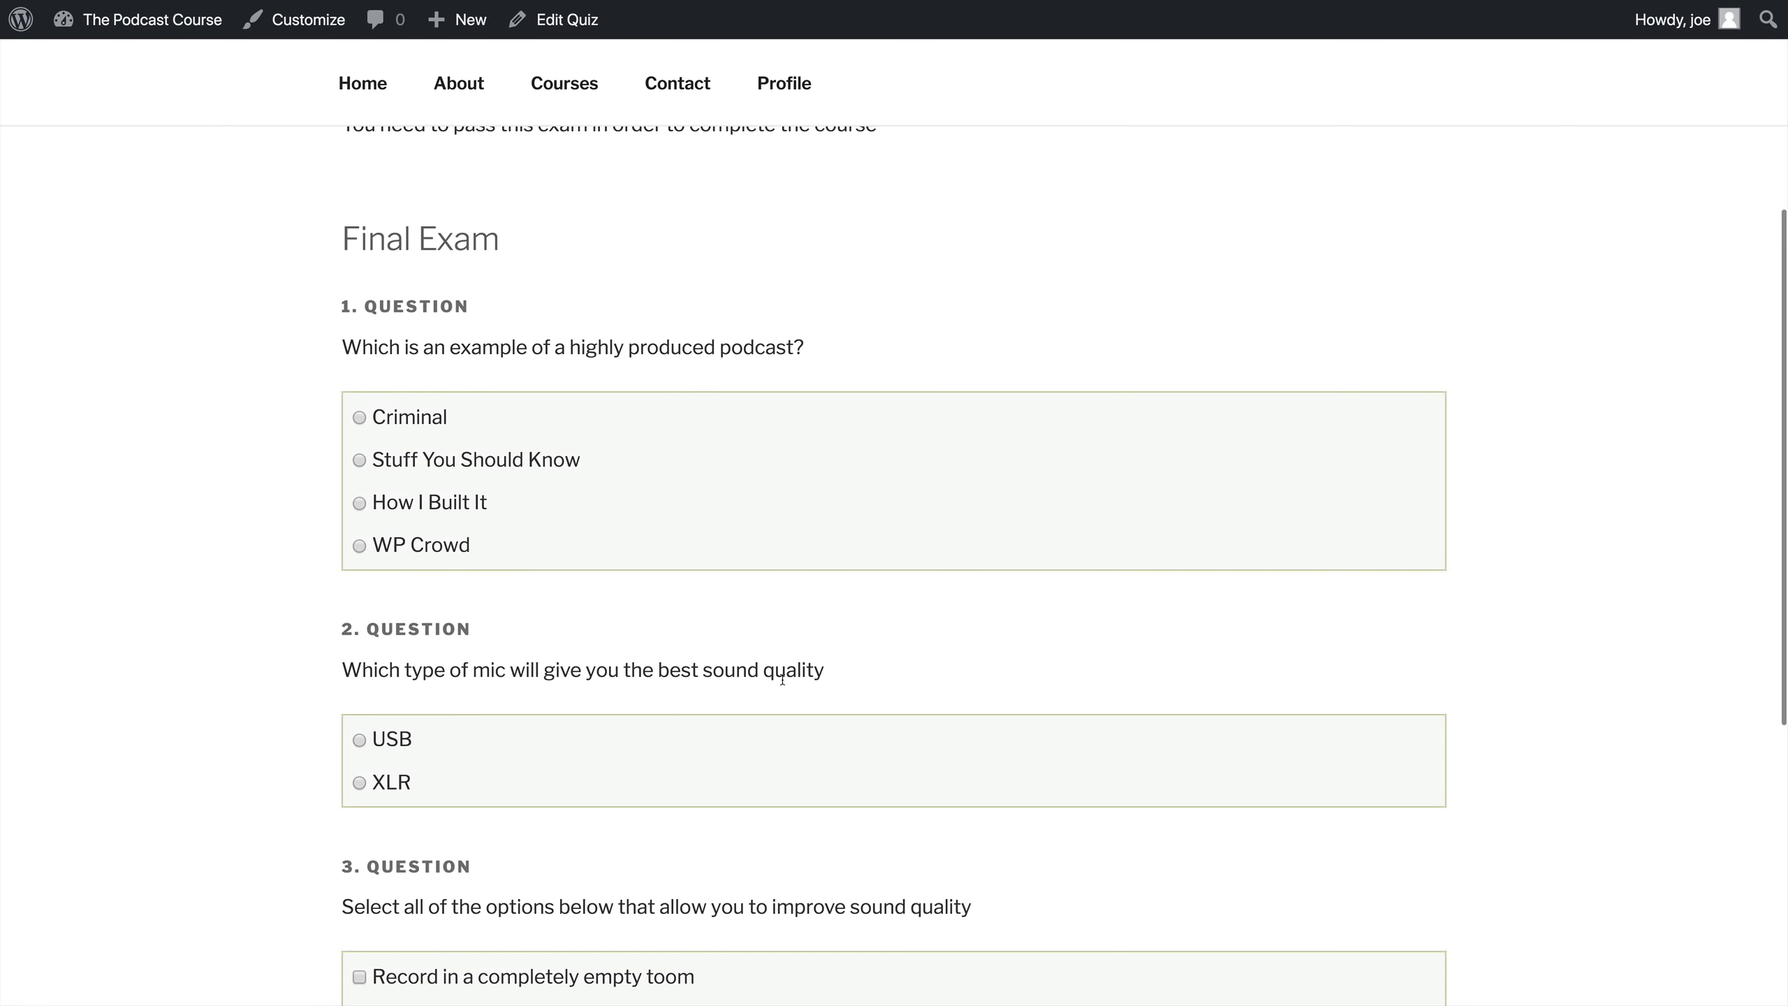
scroll(783, 679, "down", 5)
scroll(782, 679, "down", 1)
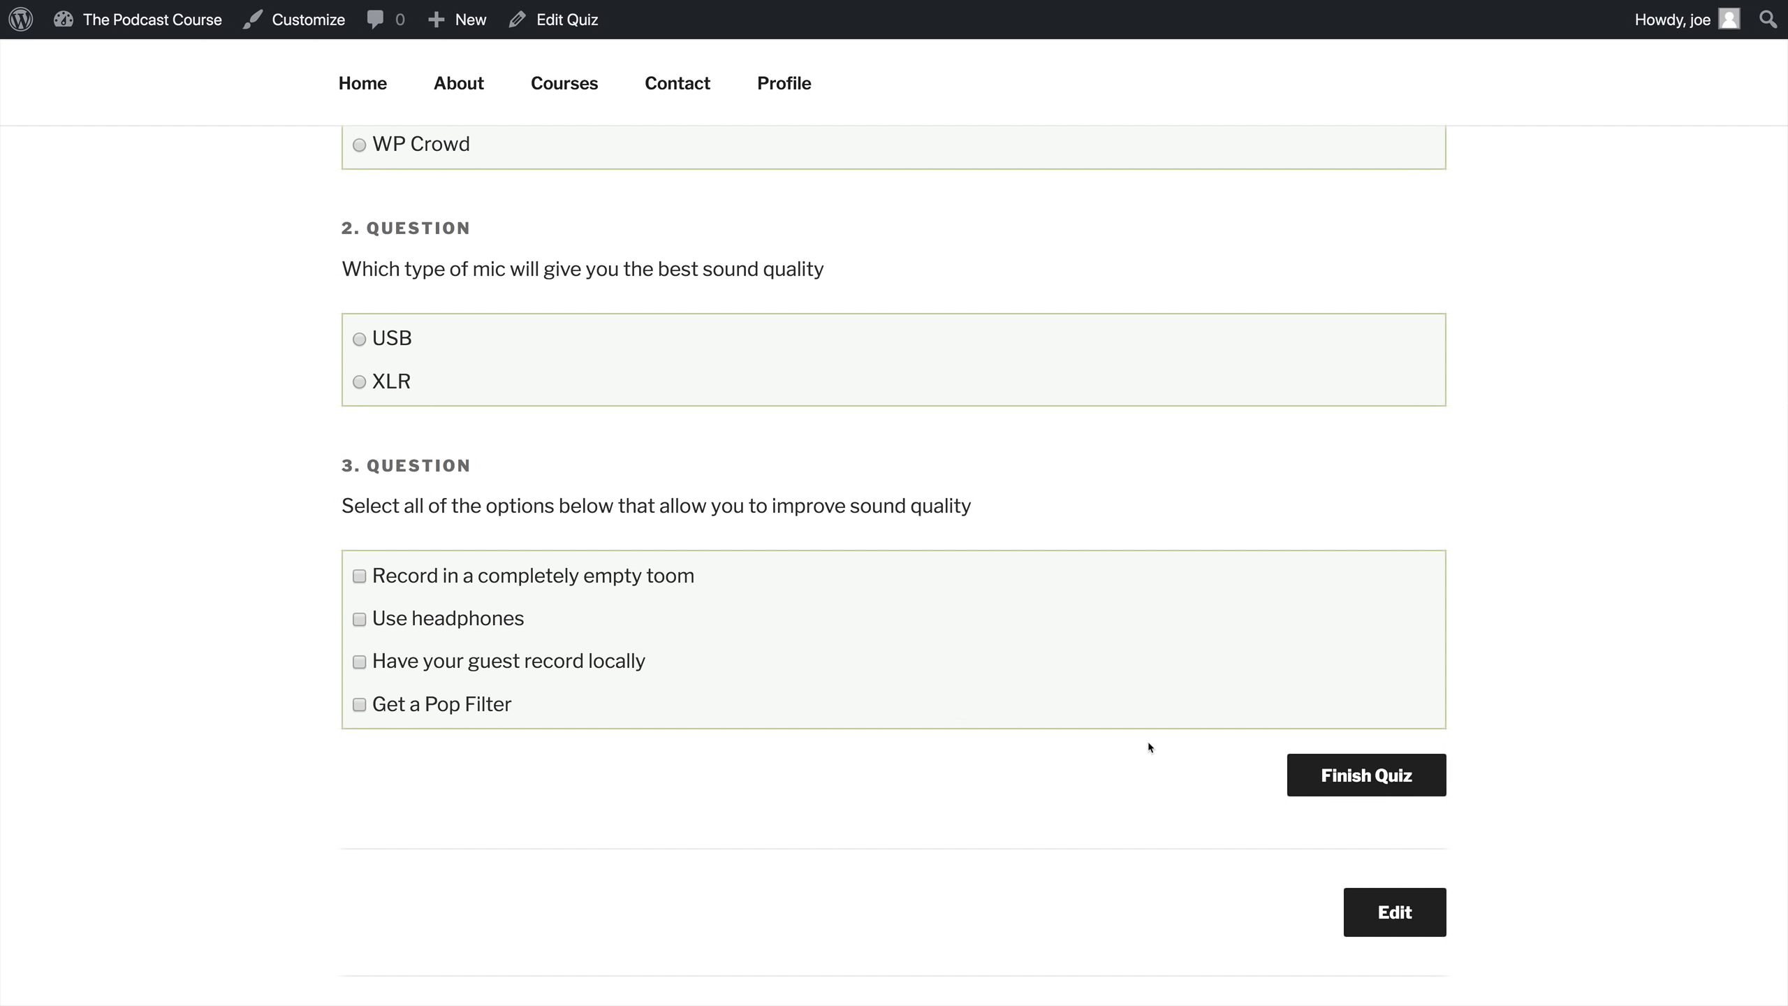
scroll(1338, 788, "up", 1)
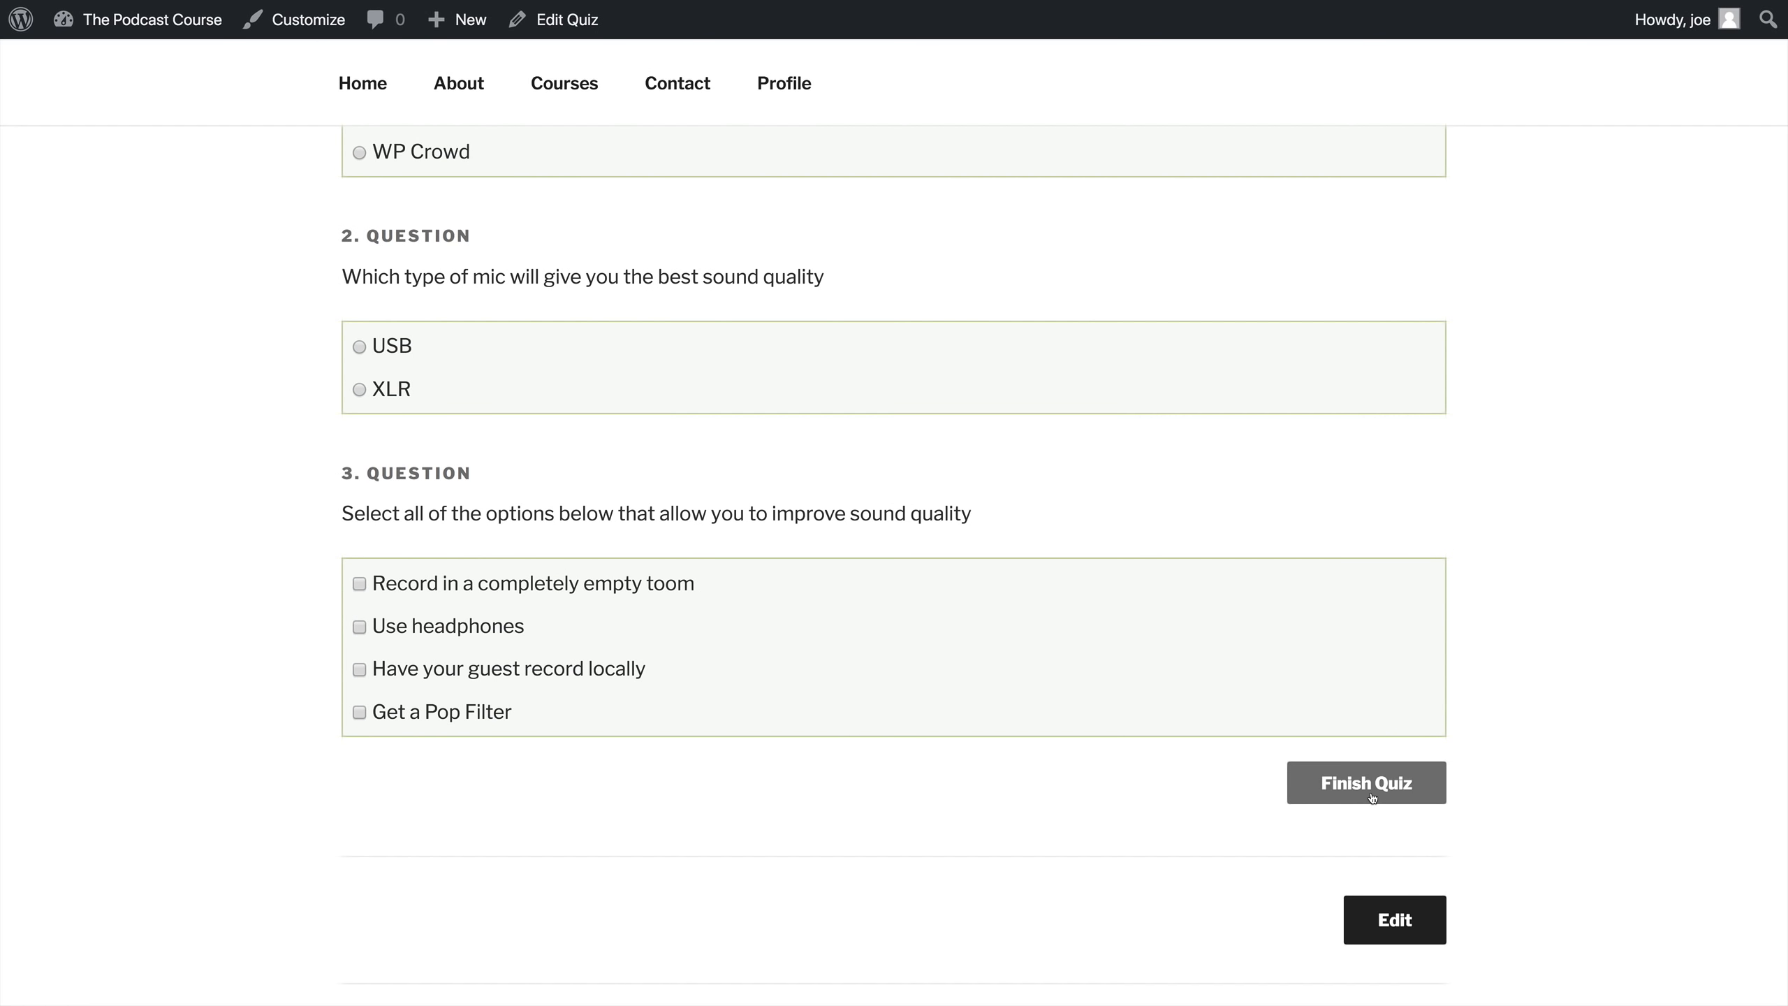
left_click(1371, 798)
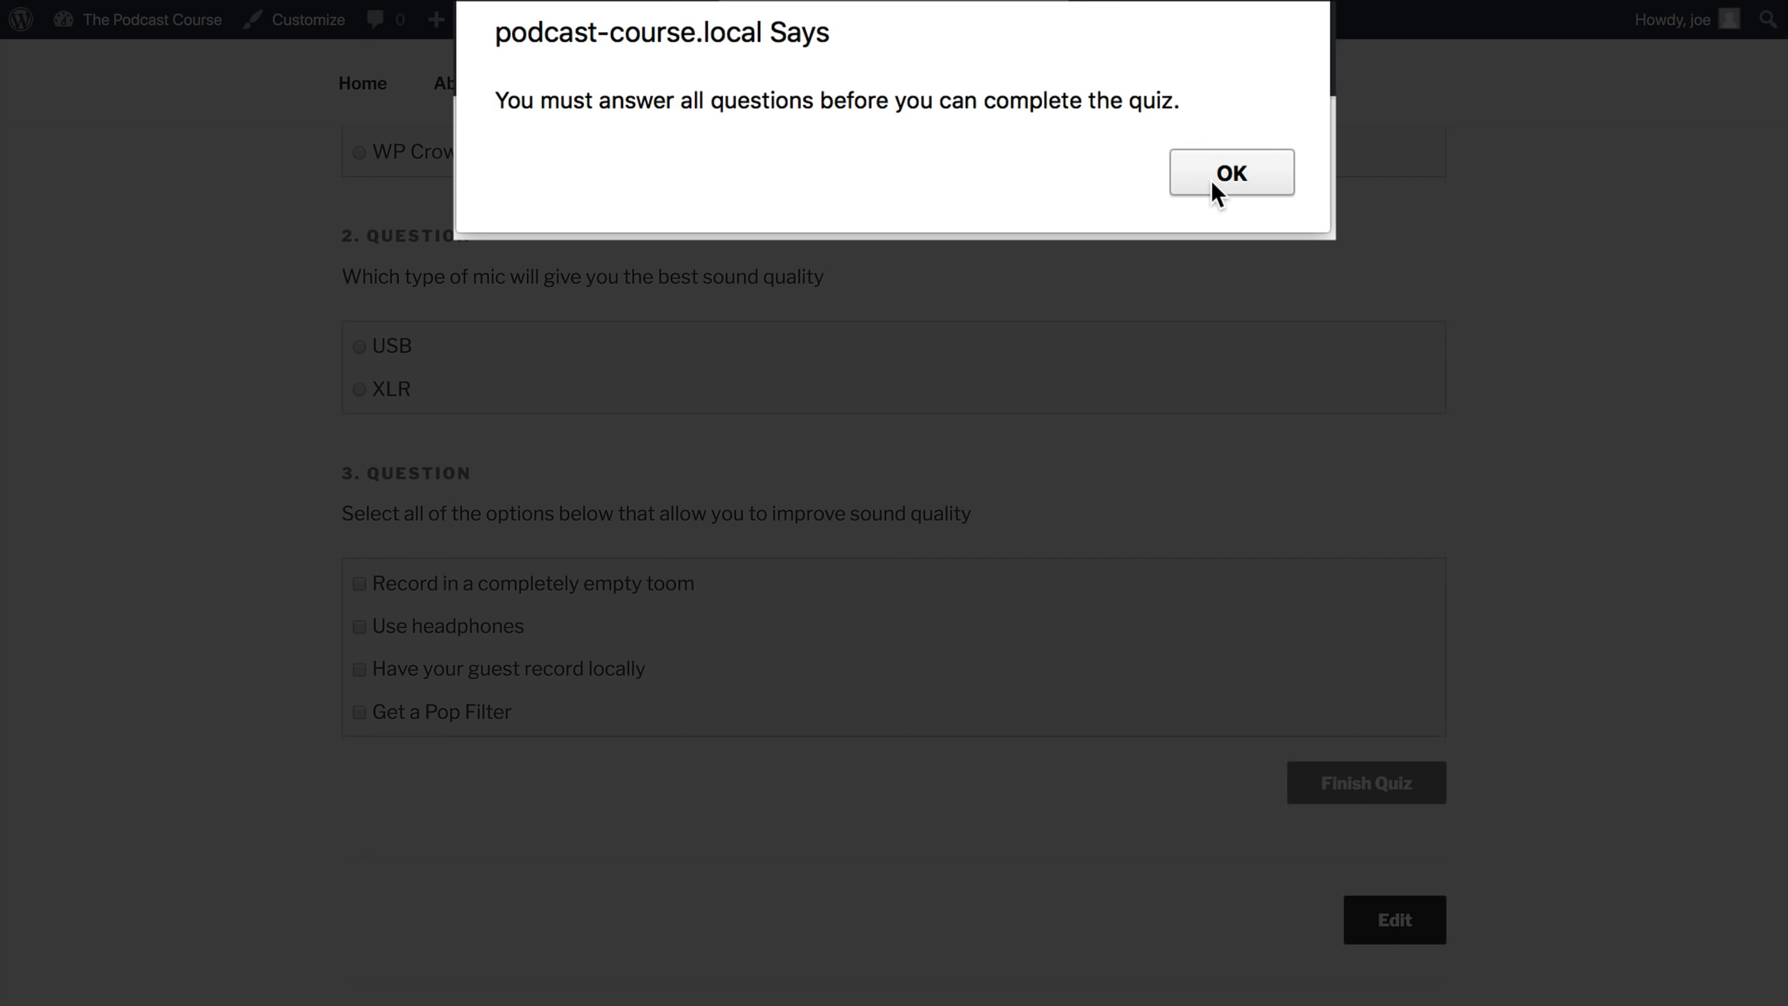
left_click(1231, 173)
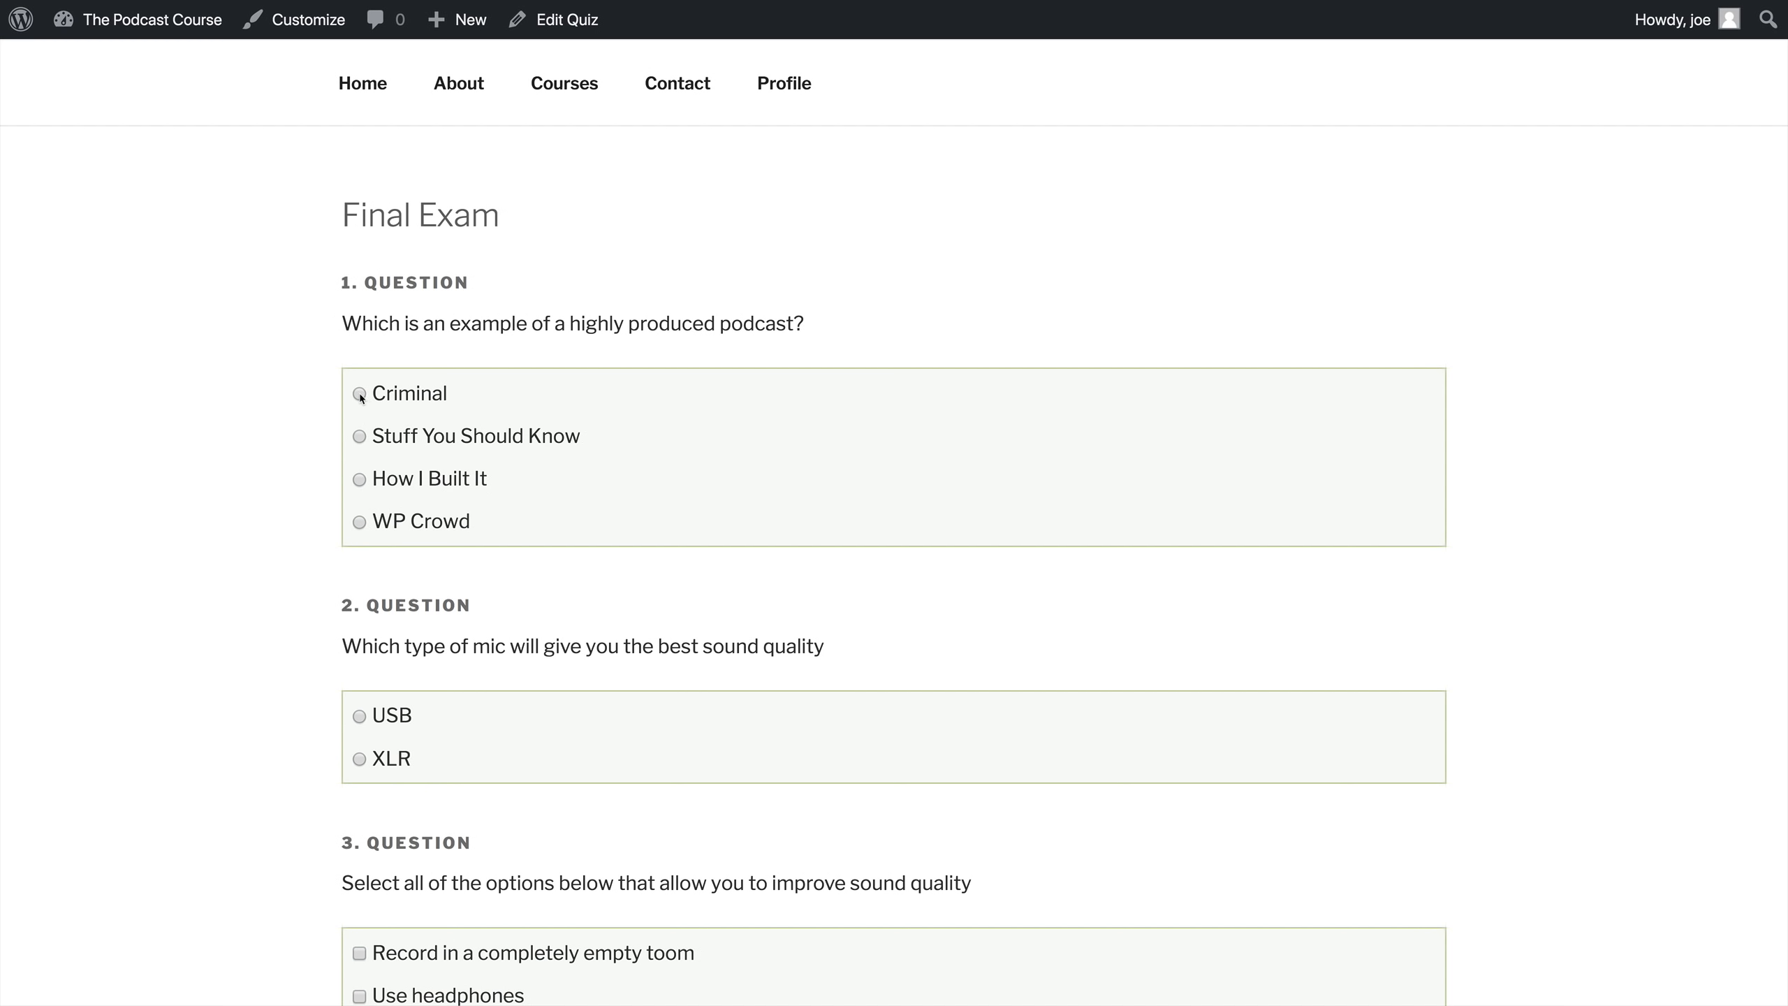
Step: Answer the Final Exam with Stuff You Should Know, USB and Record in a completely empty toom, and finish the quiz
left_click(358, 436)
scroll(387, 631, "down", 3)
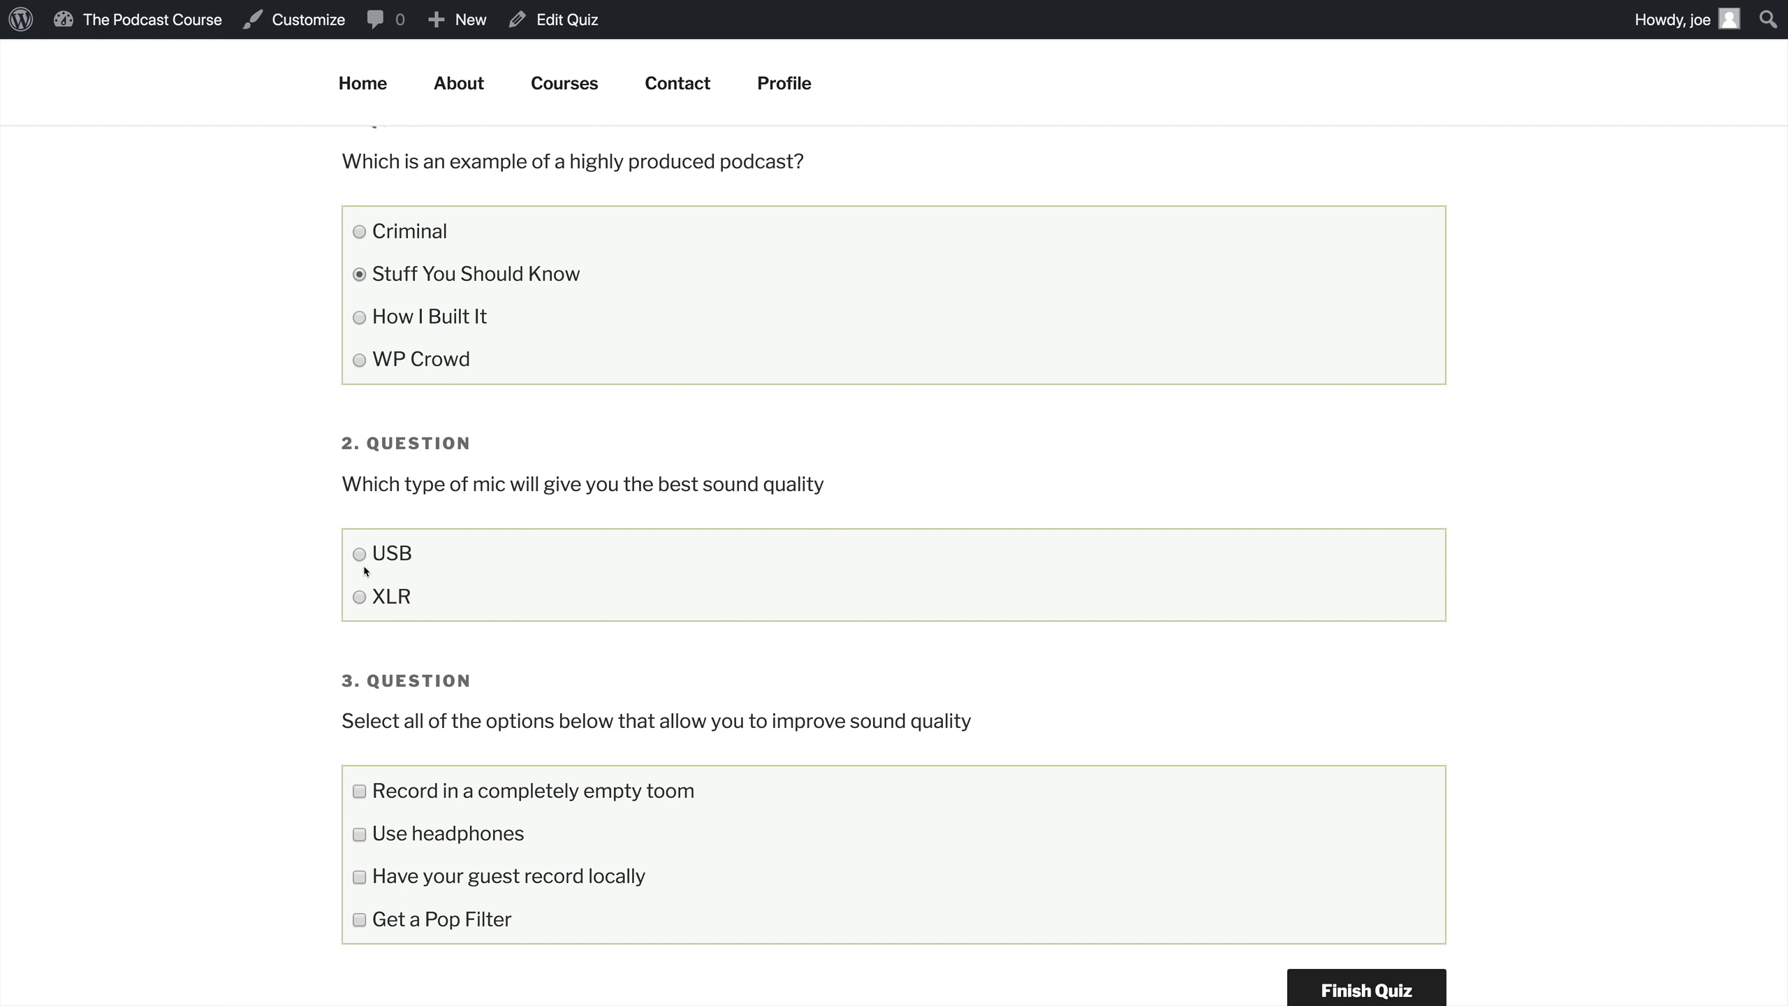
left_click(363, 564)
scroll(379, 719, "down", 1)
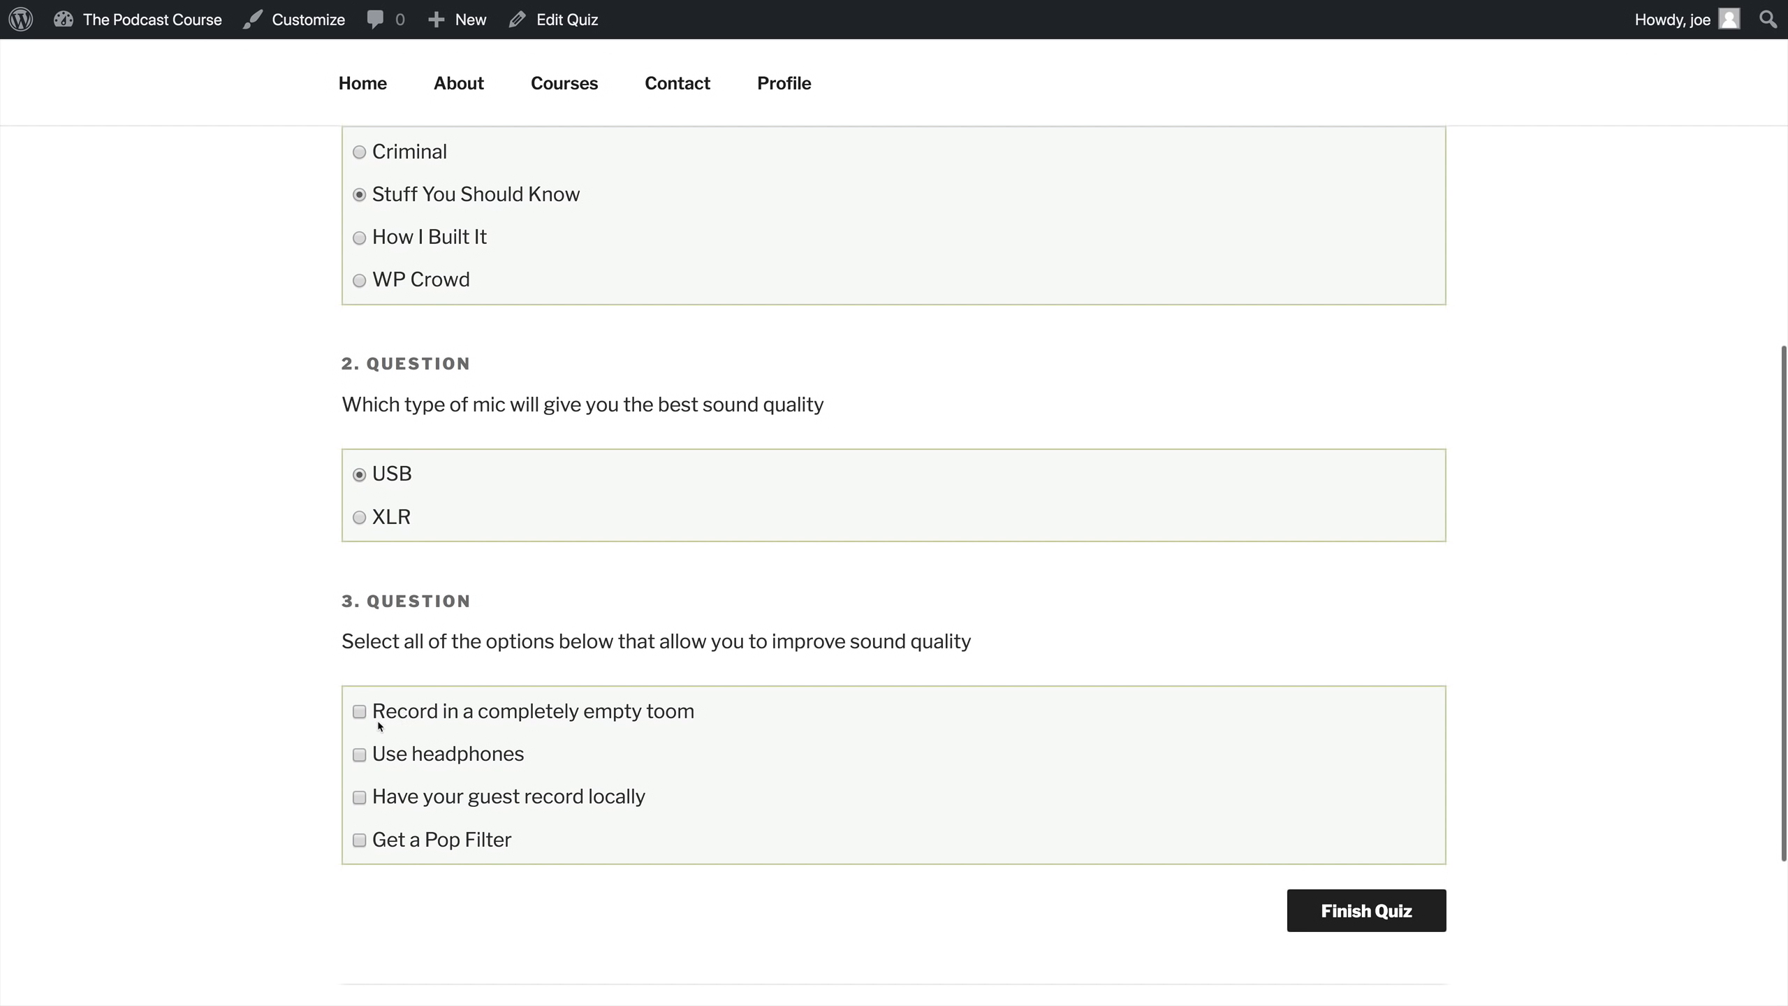
left_click(359, 710)
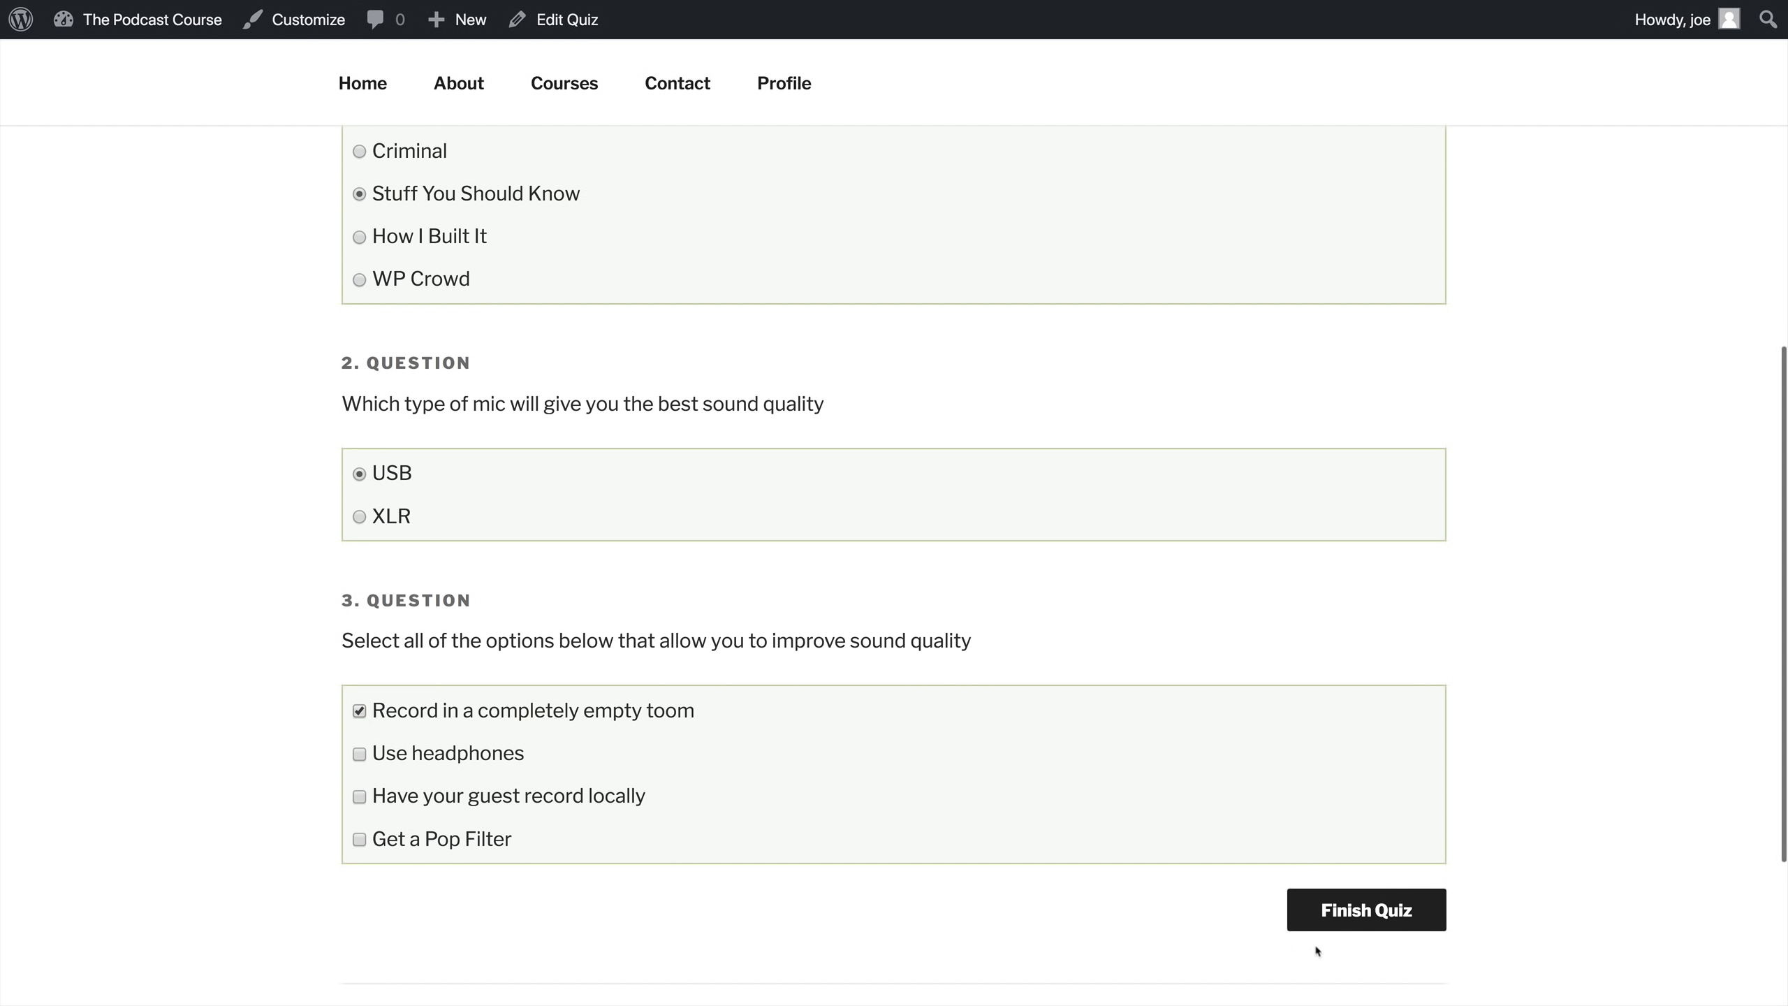
left_click(1334, 921)
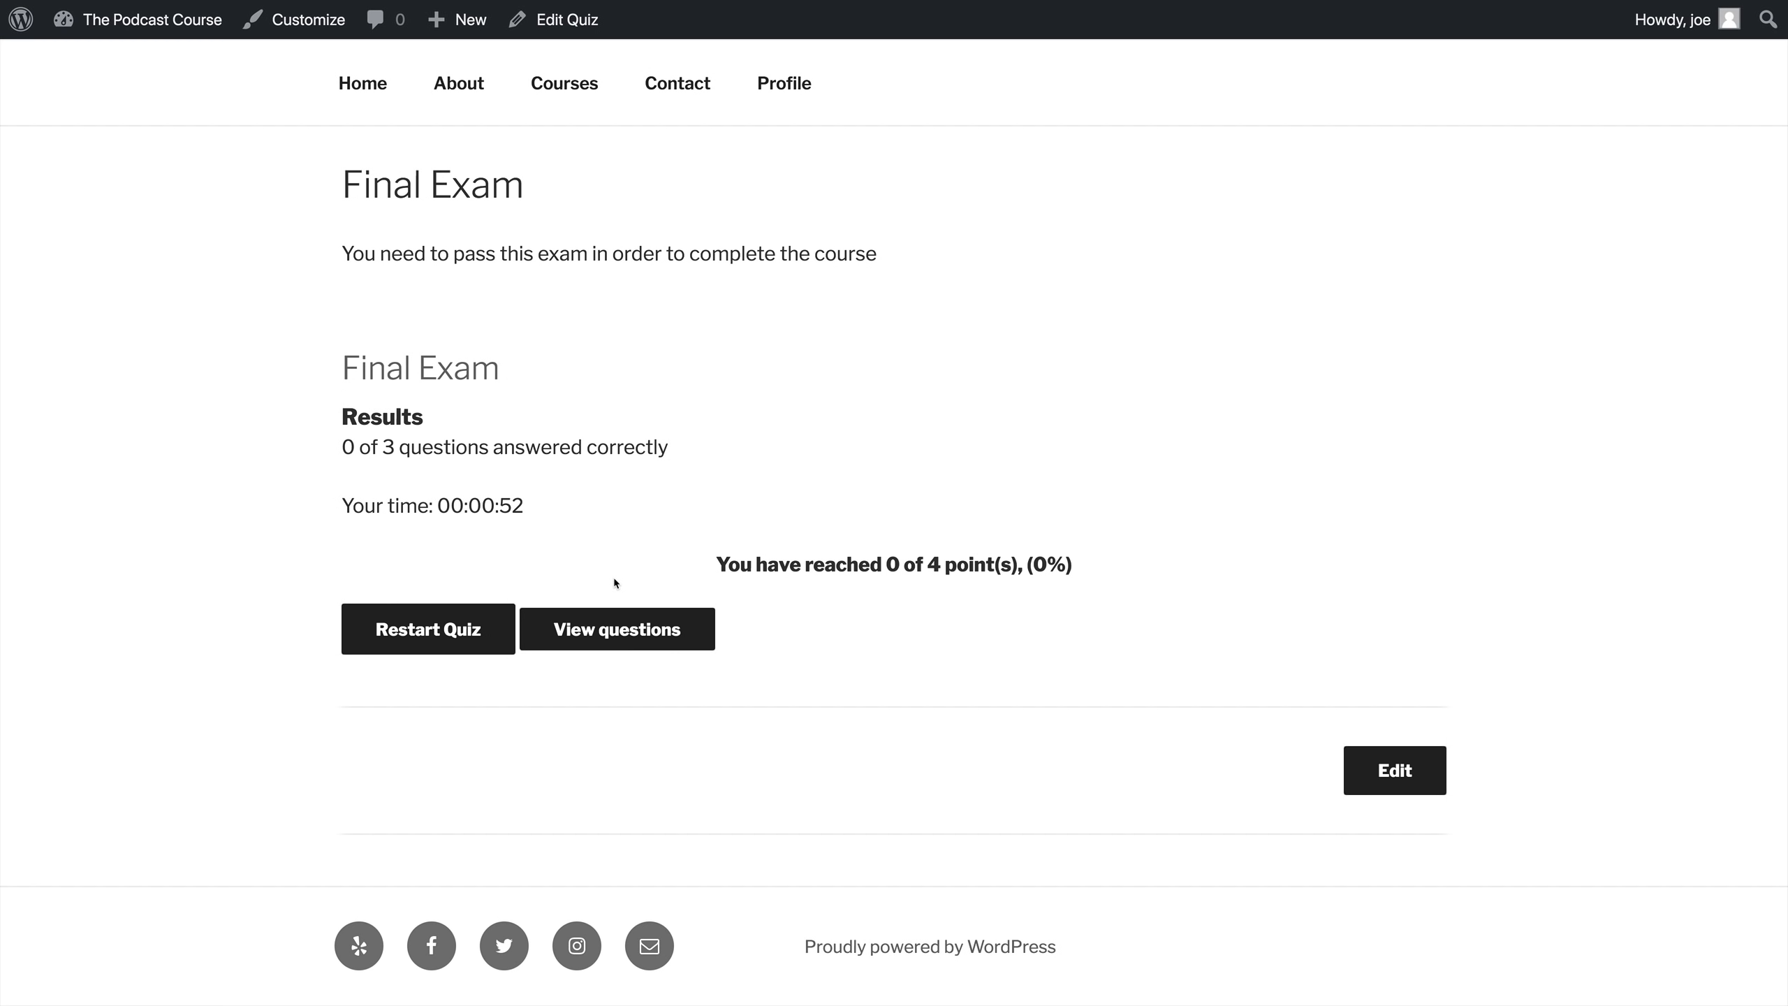
Step: Restart the Final Exam and answer the first question with Criminal and the second with XLR
left_click(401, 629)
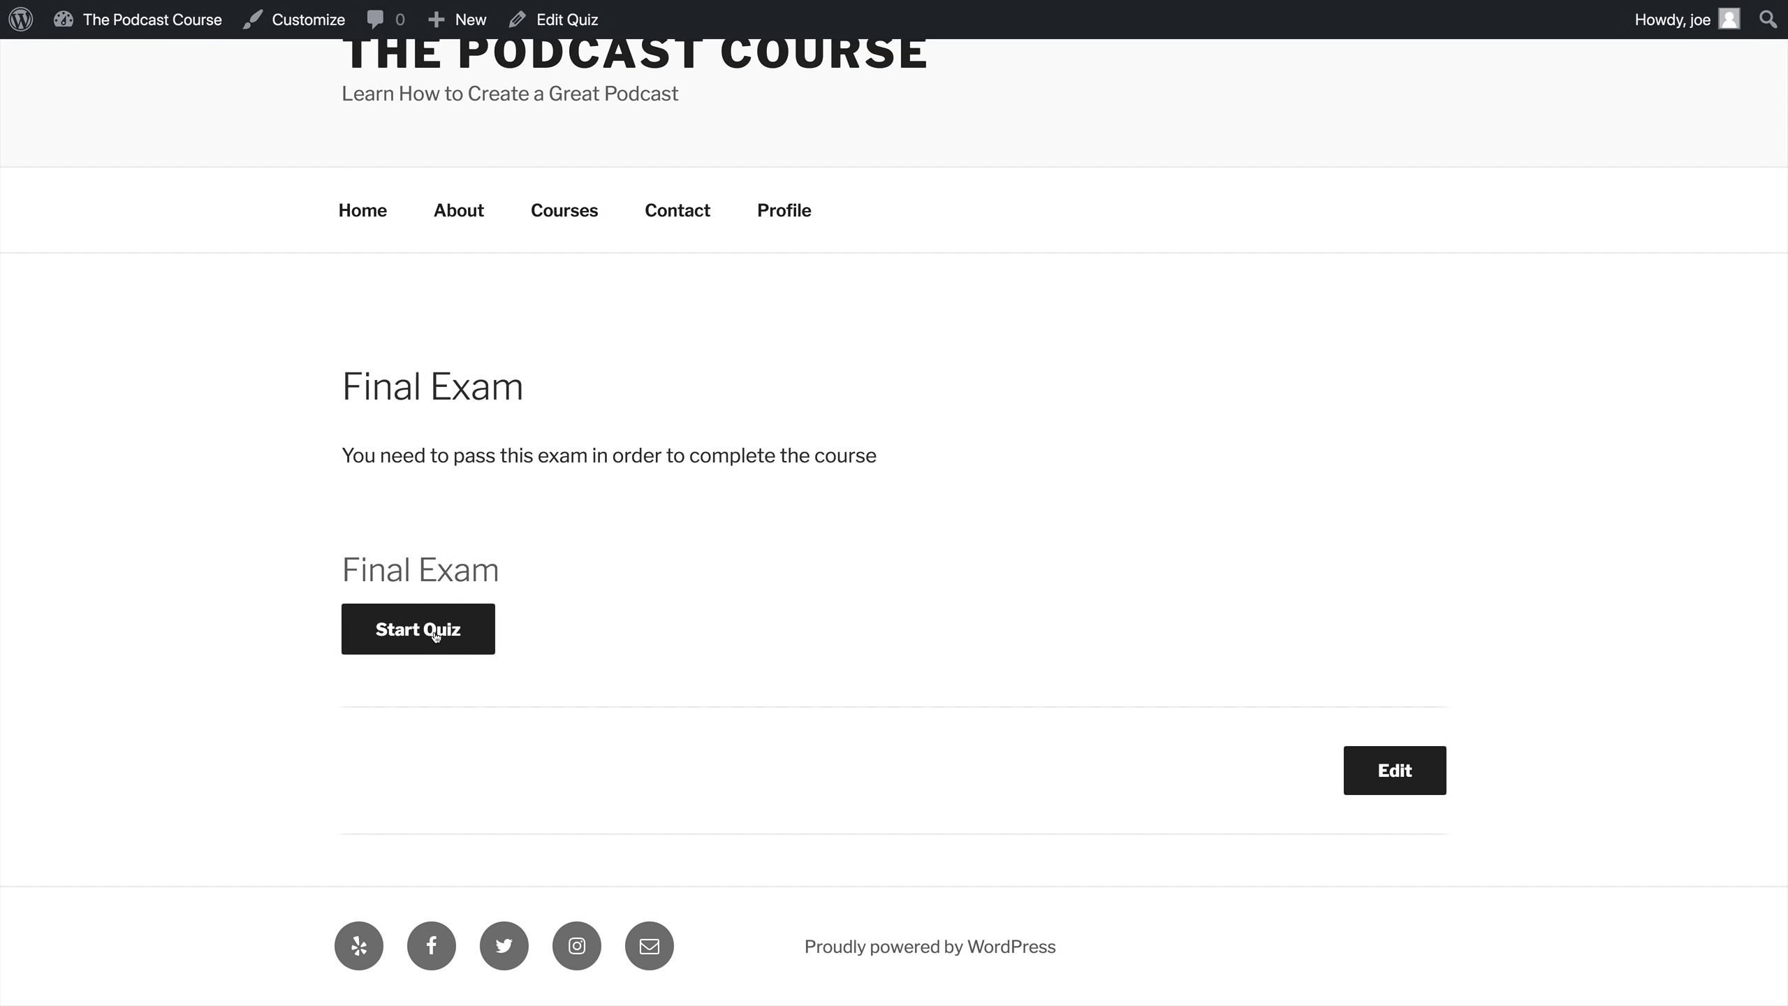
left_click(451, 642)
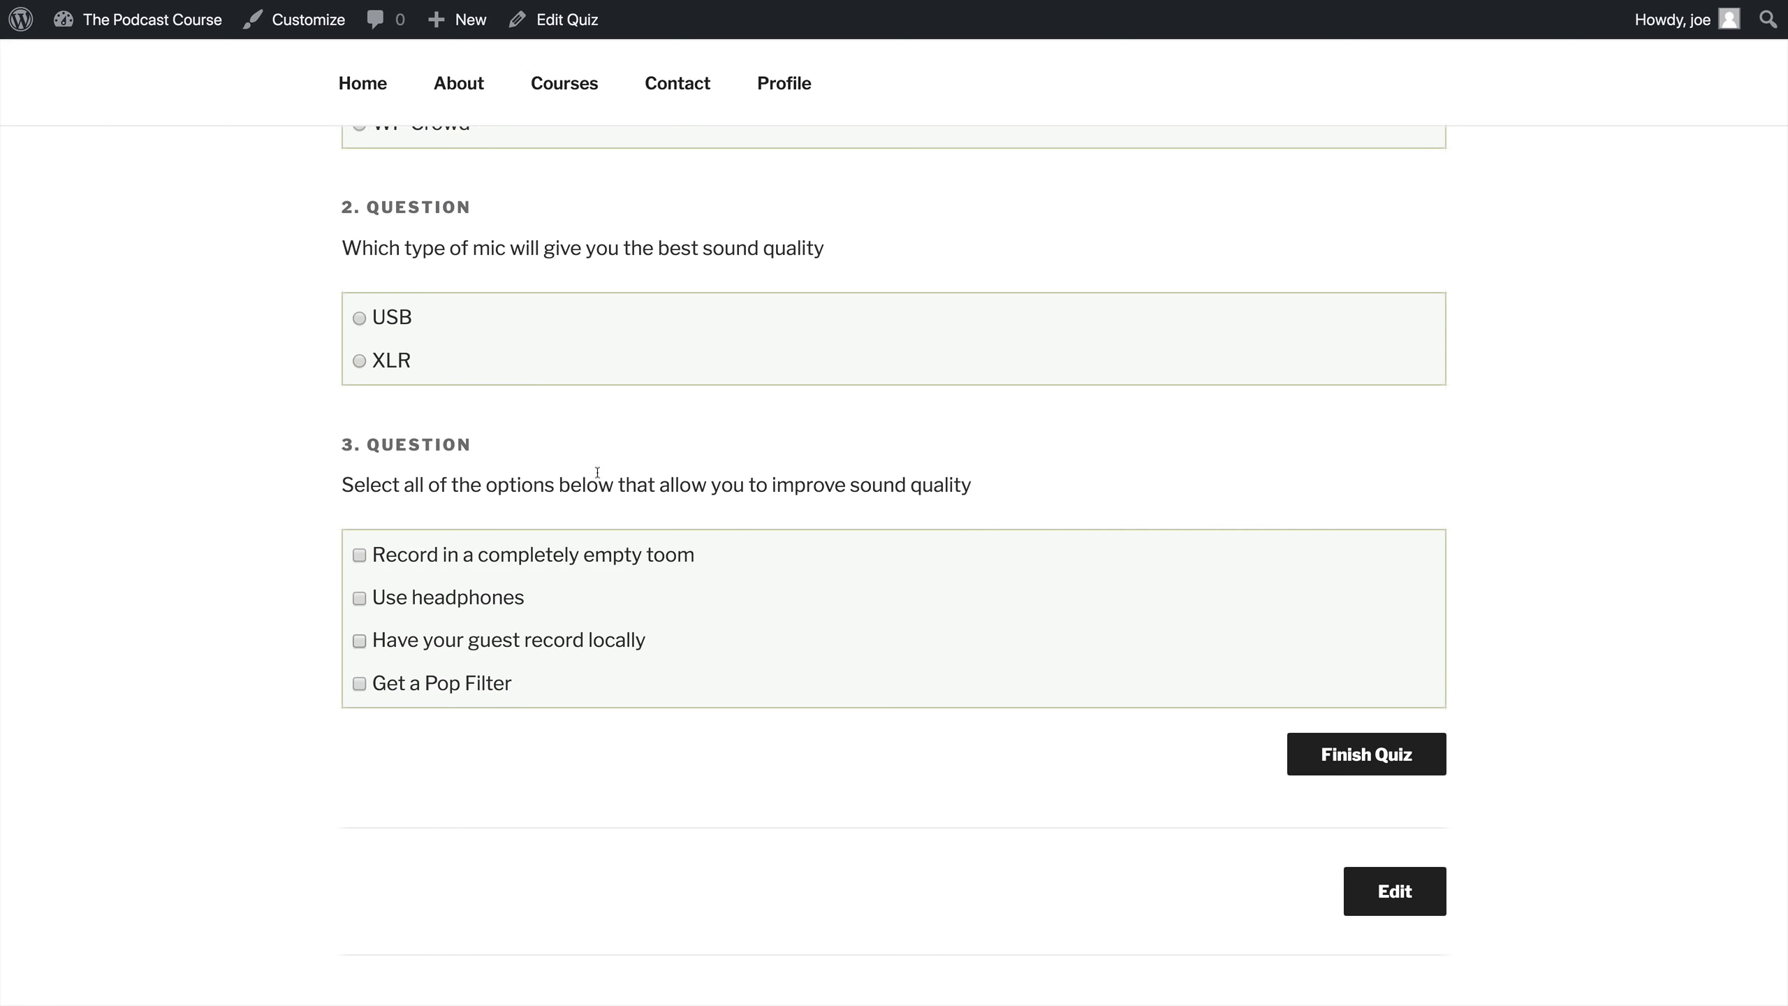
scroll(535, 459, "up", 10)
scroll(535, 458, "down", 2)
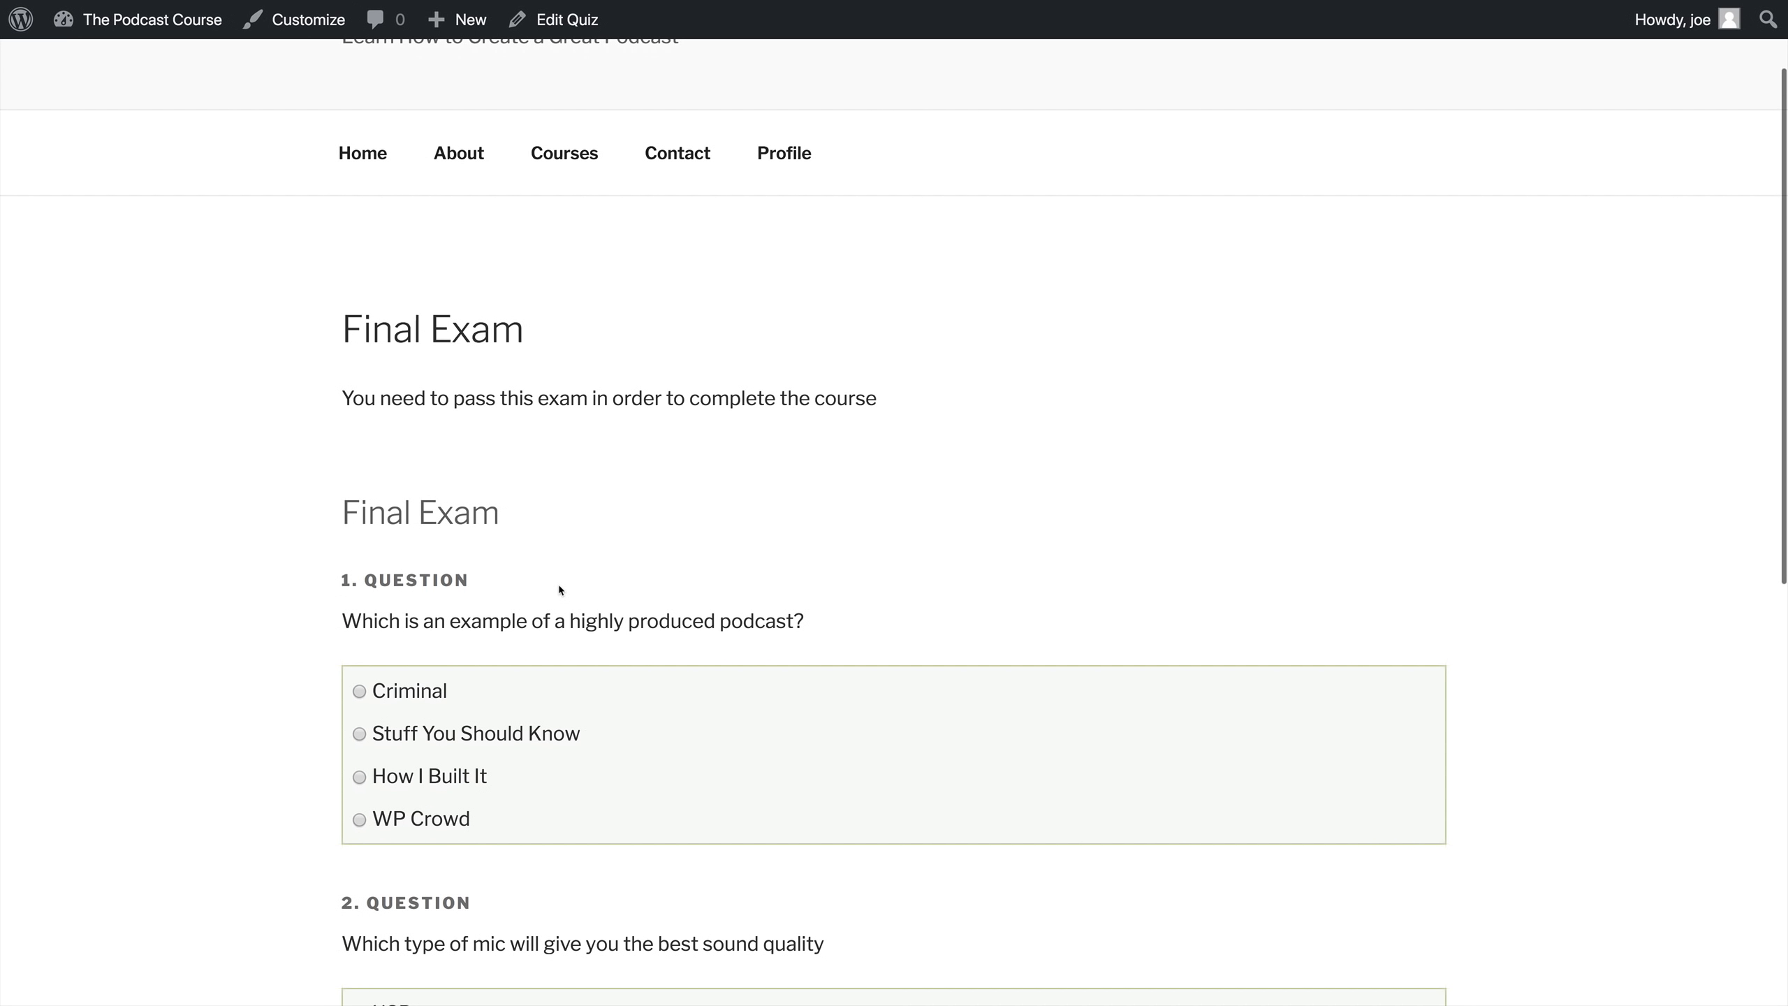
left_click(422, 691)
scroll(483, 693, "down", 4)
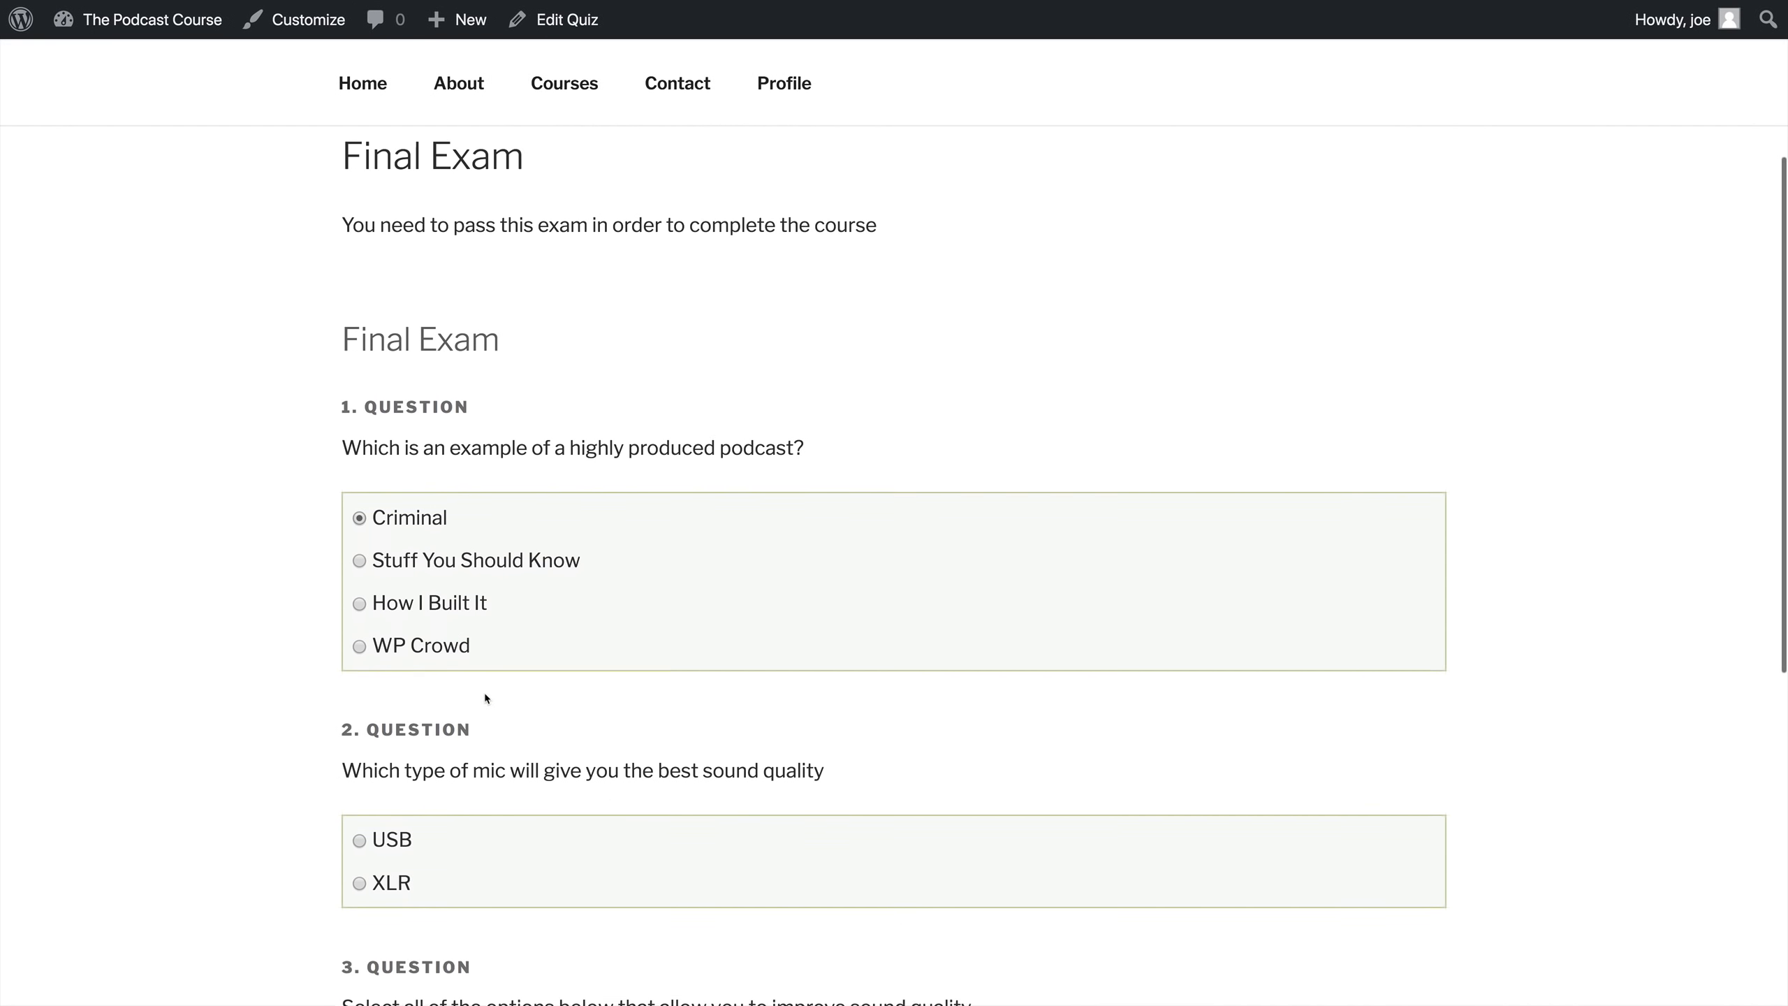
left_click(391, 766)
Step: Answer the third question with Use headphones, Have your guest record locally and Get a Pop Filter, and finish the quiz
scroll(399, 750, "down", 3)
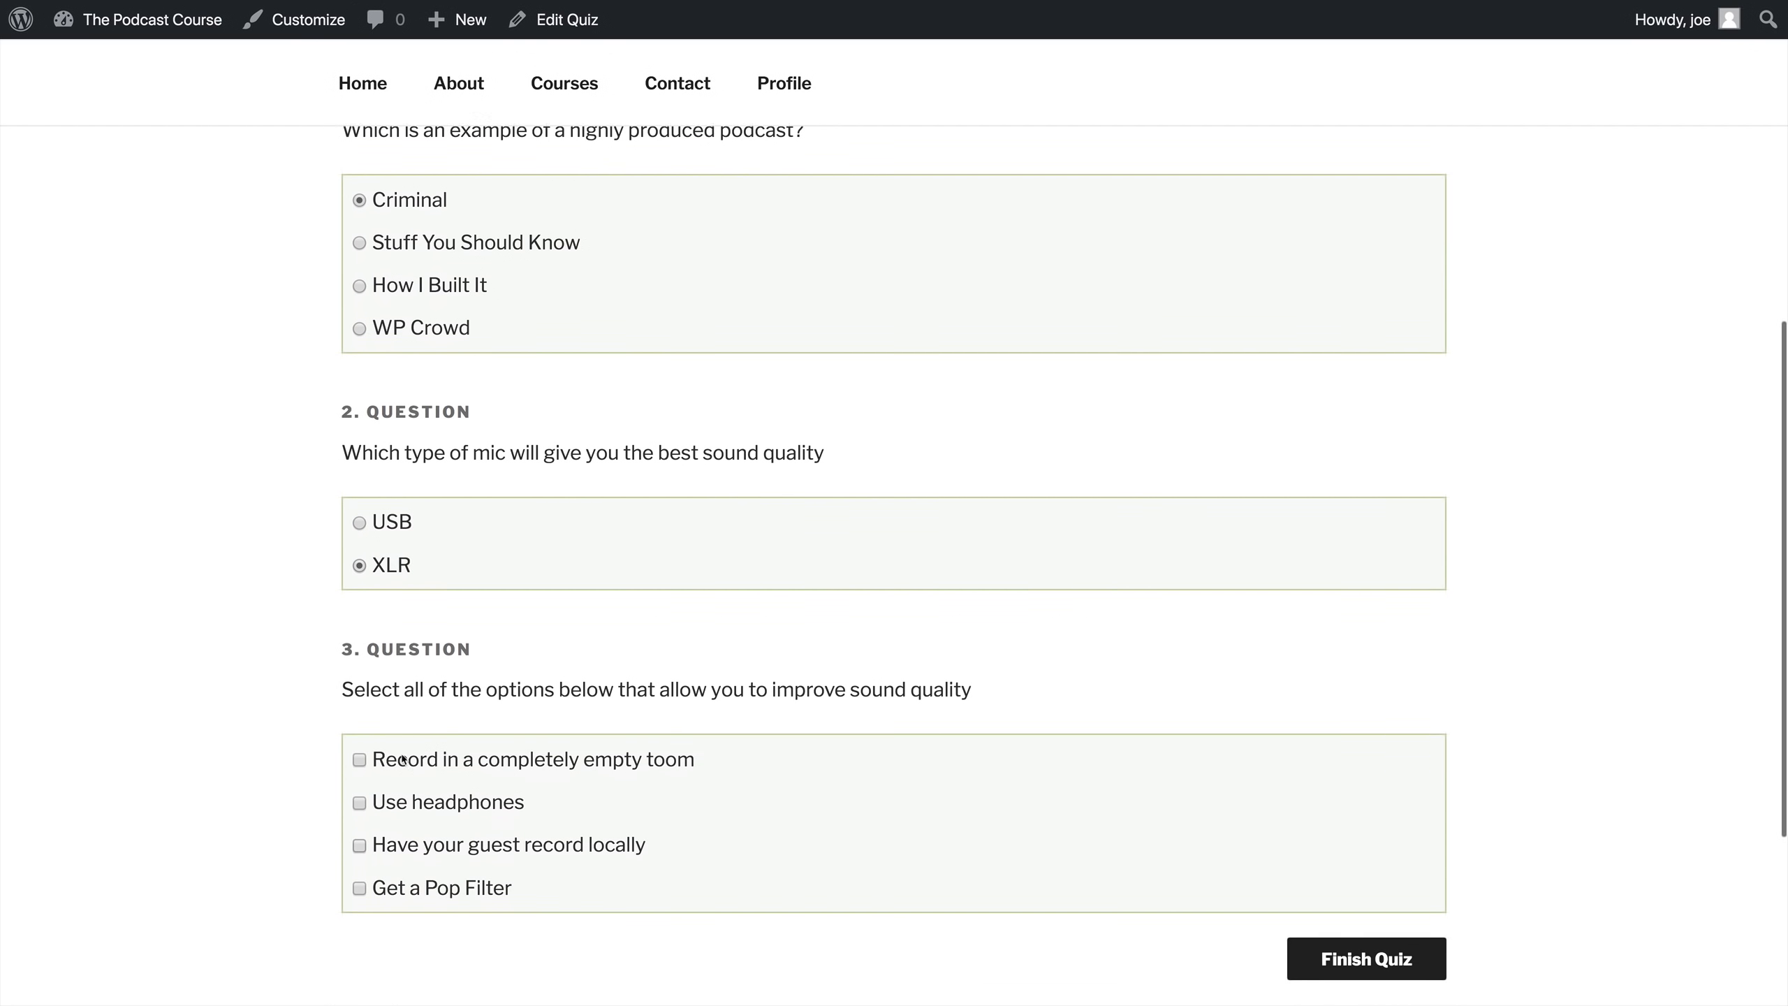
scroll(401, 753, "down", 2)
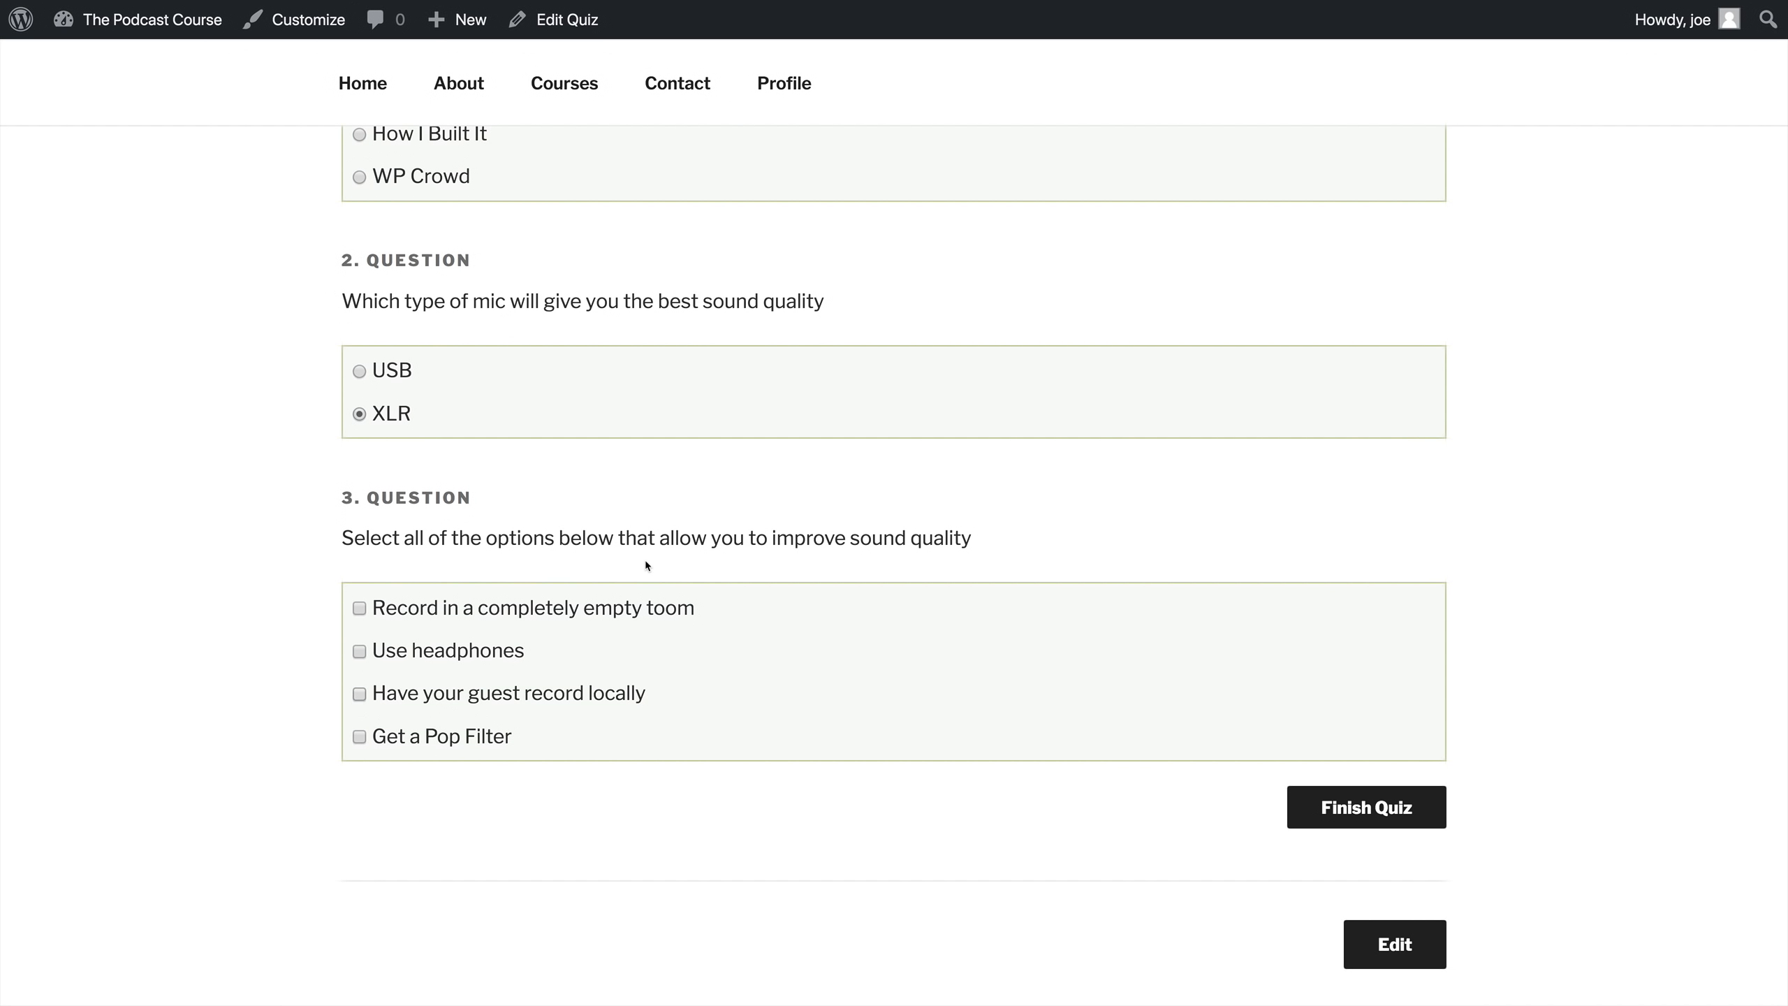
left_click(360, 652)
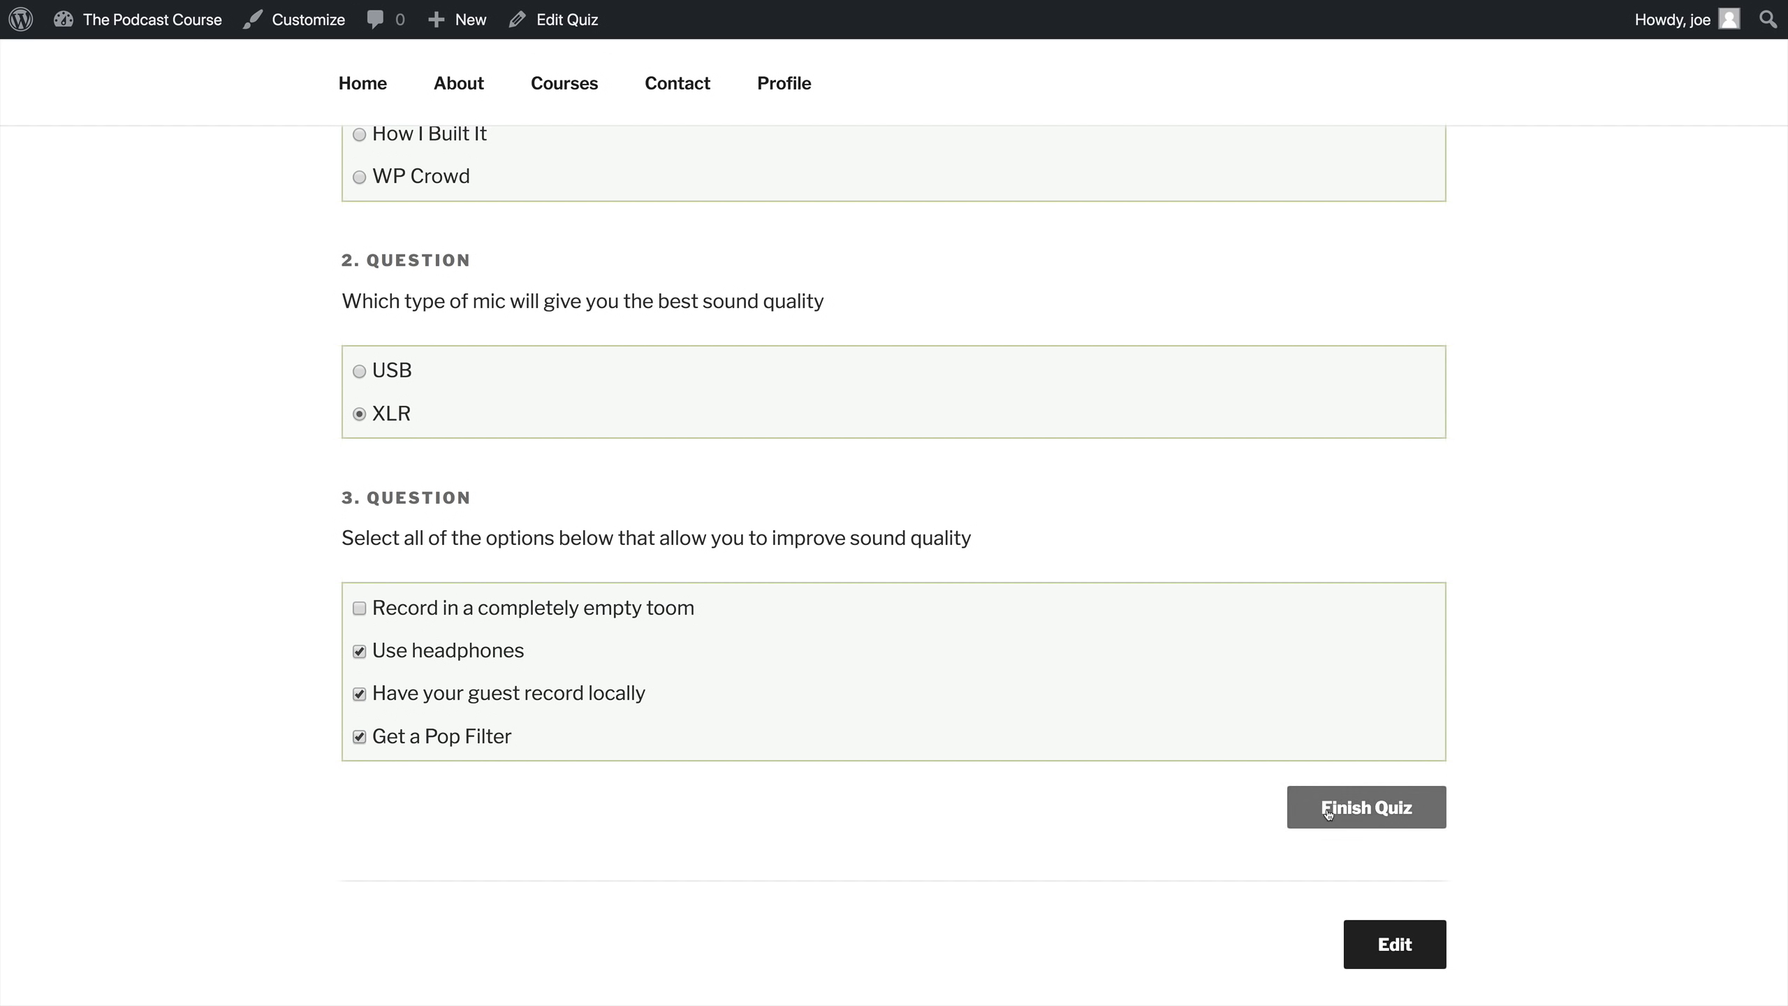
left_click(1369, 814)
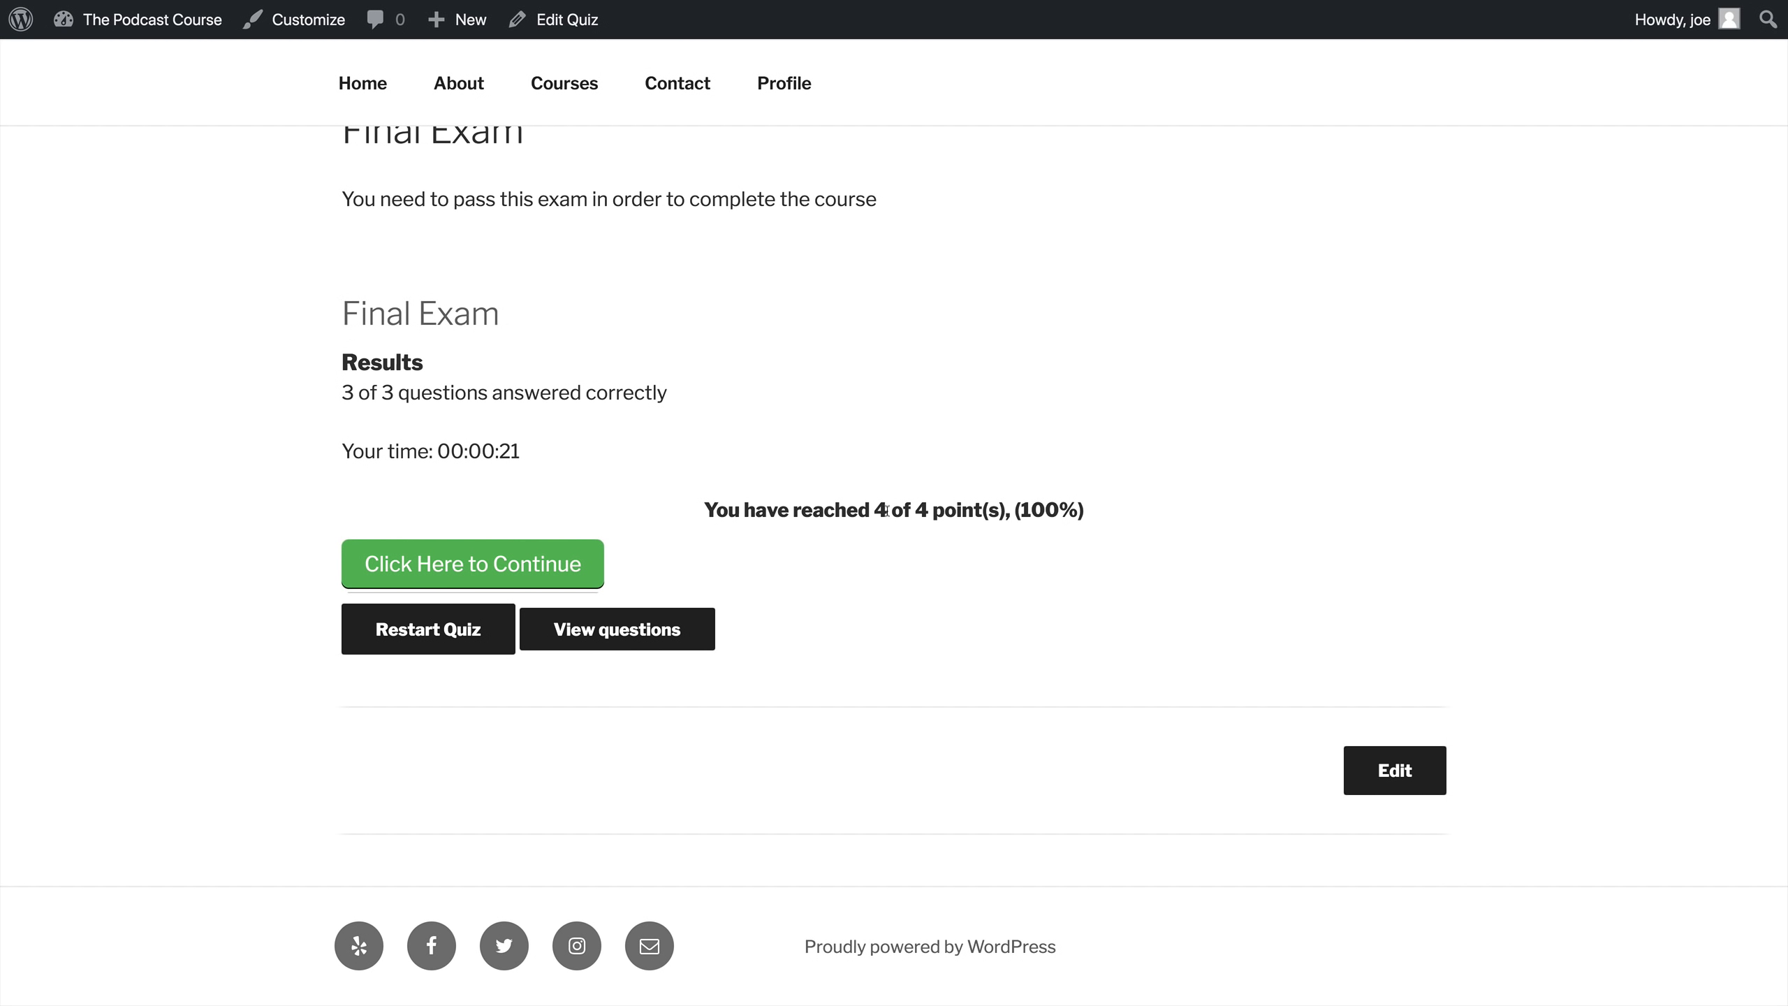
Step: Continue from the Final Exam results to the course page and review the course and lesson status
left_click(522, 577)
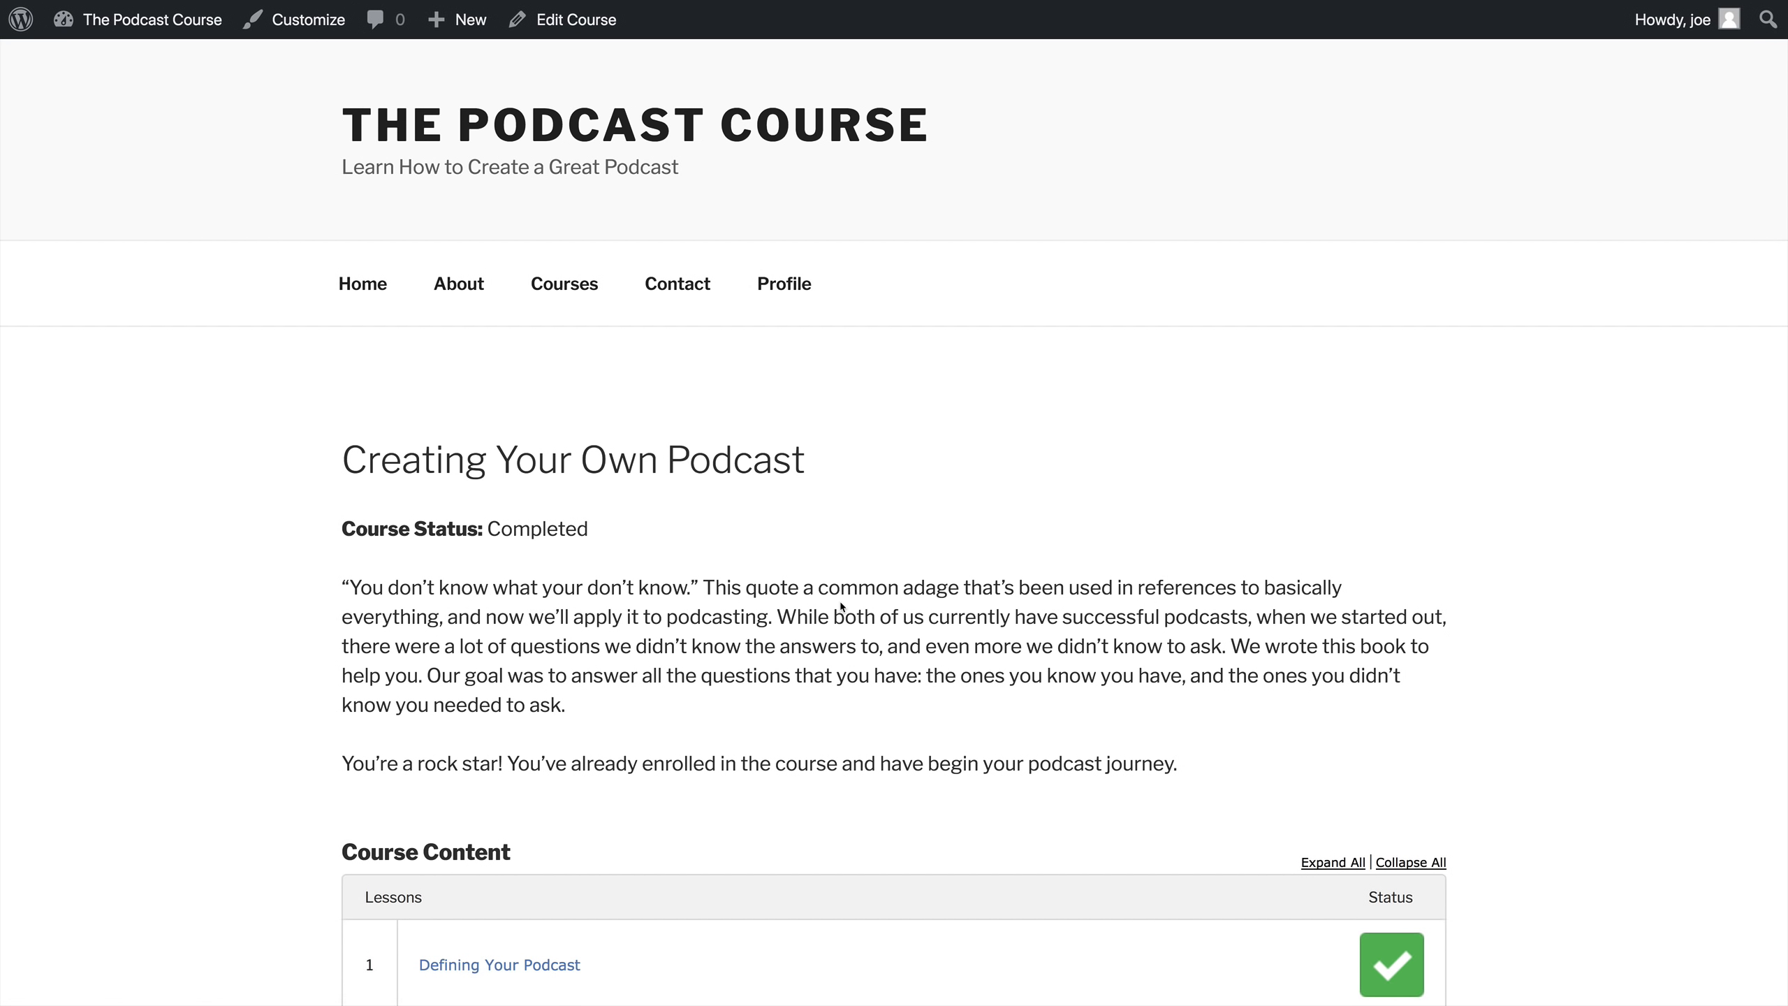
scroll(841, 606, "down", 5)
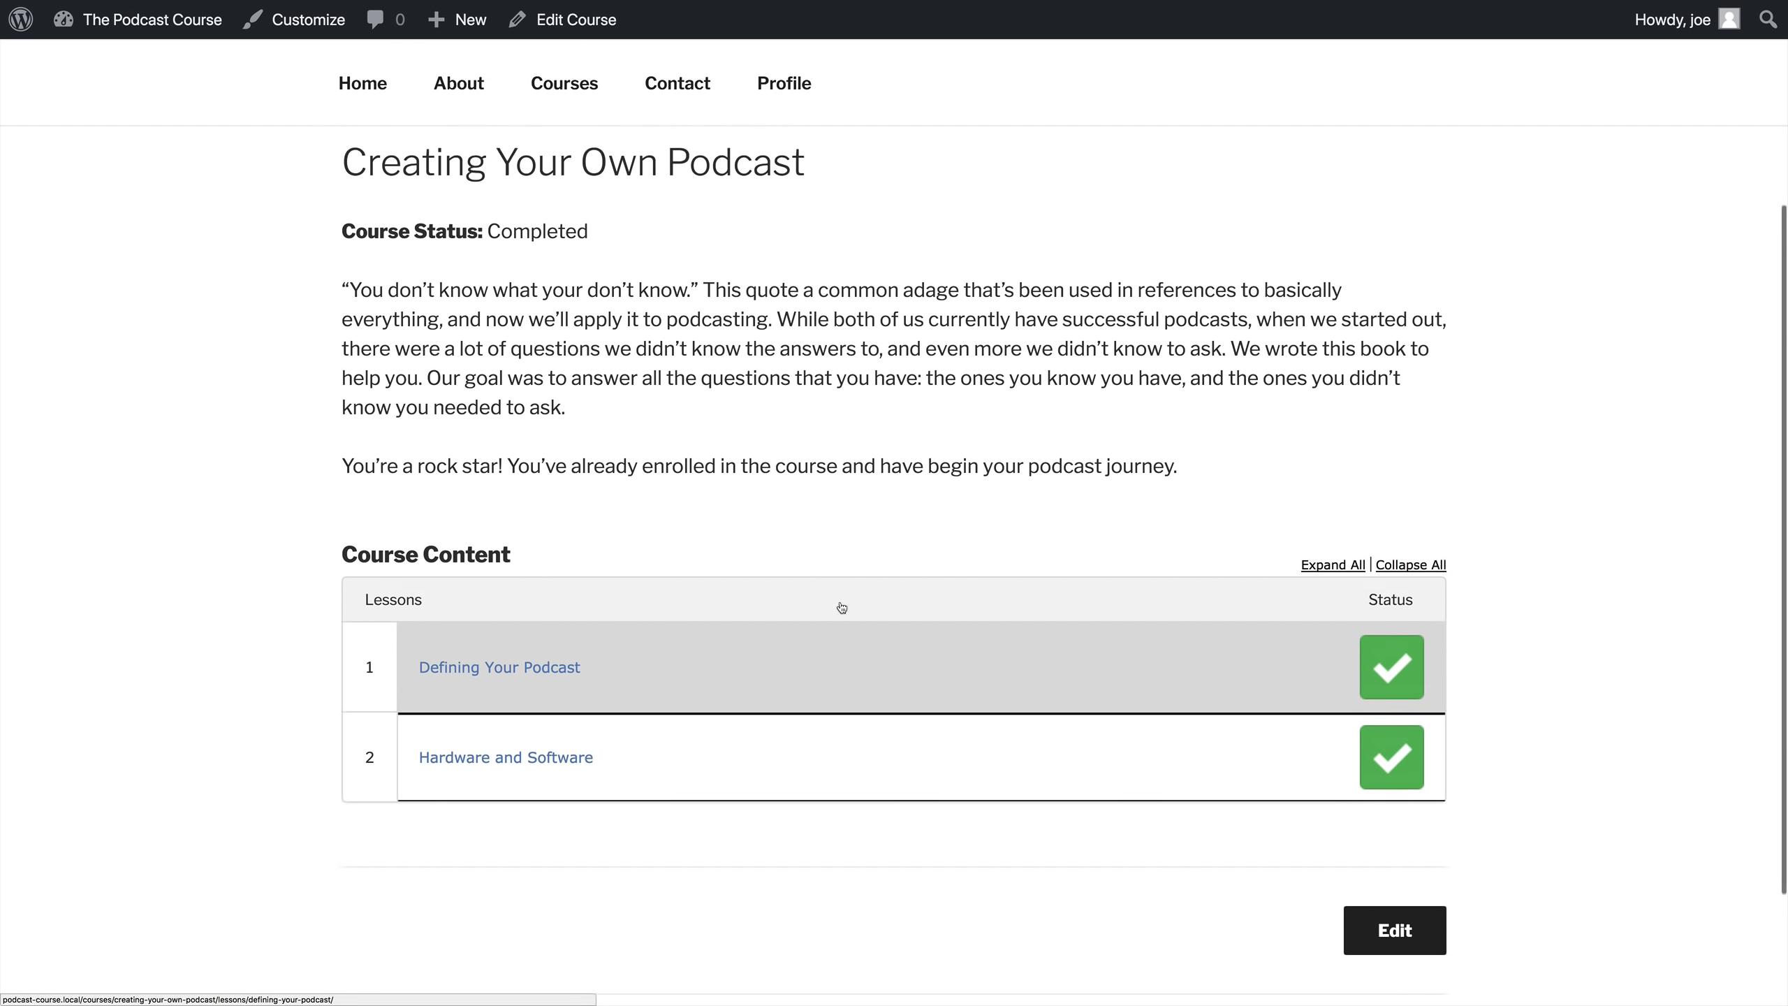
scroll(841, 607, "up", 5)
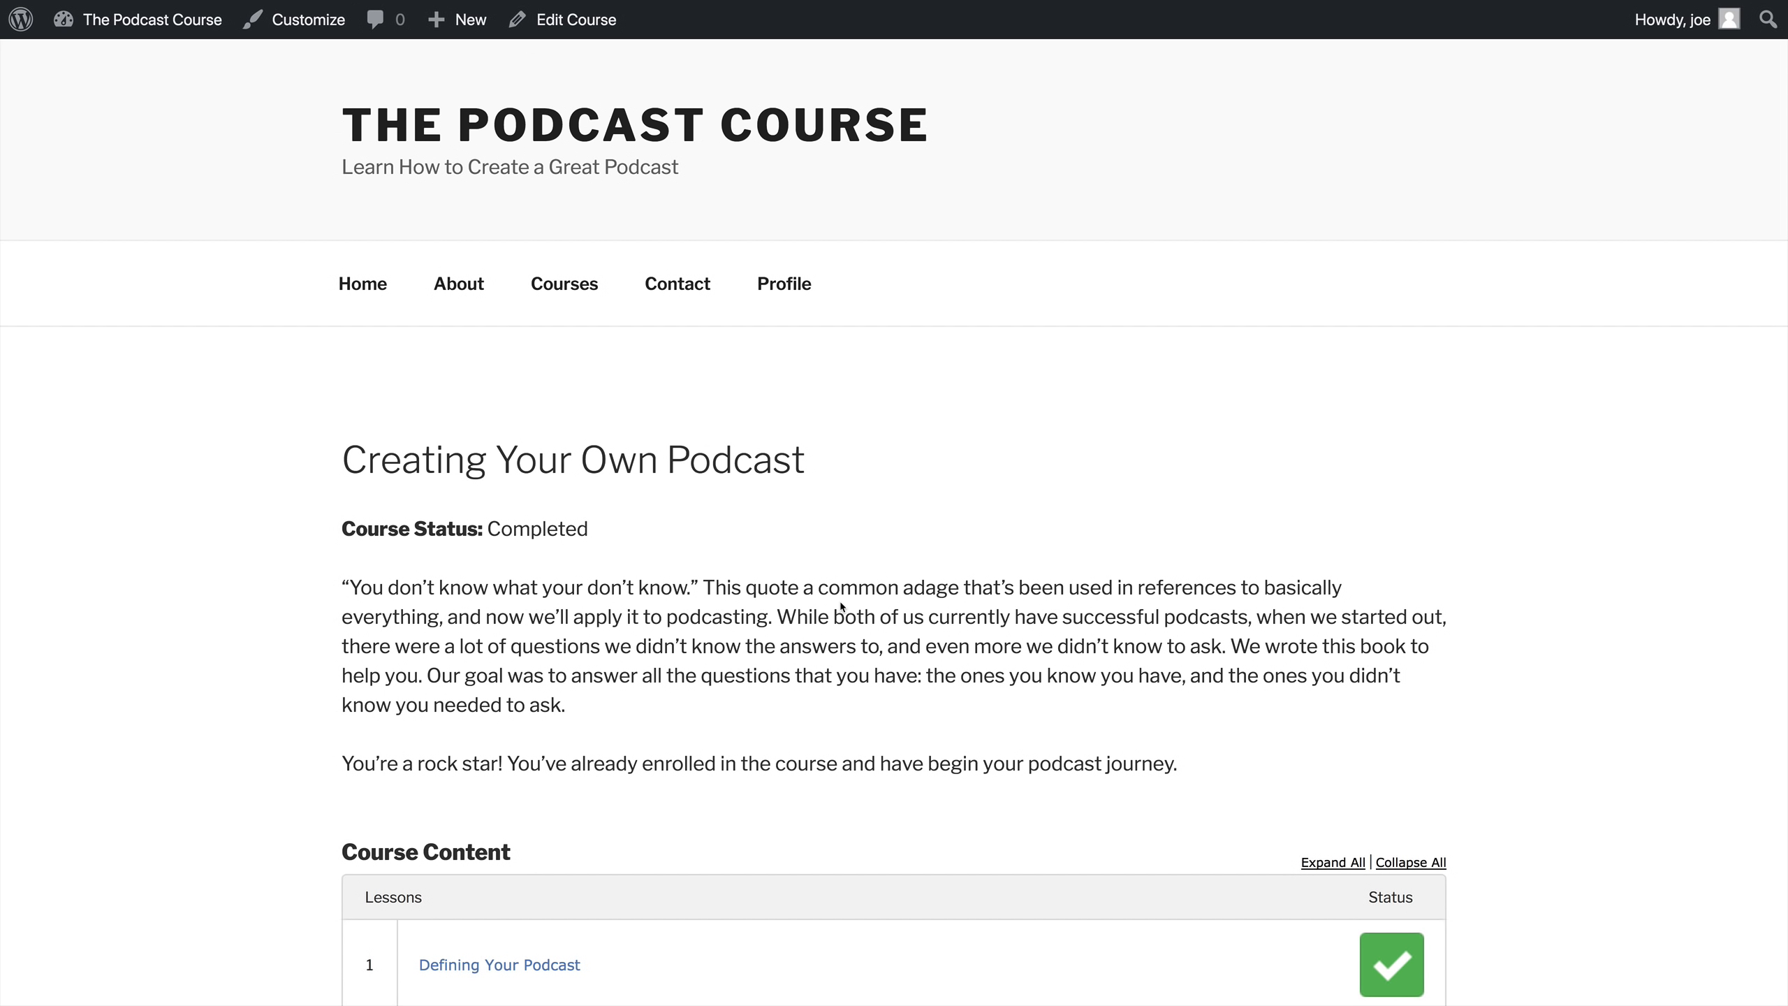